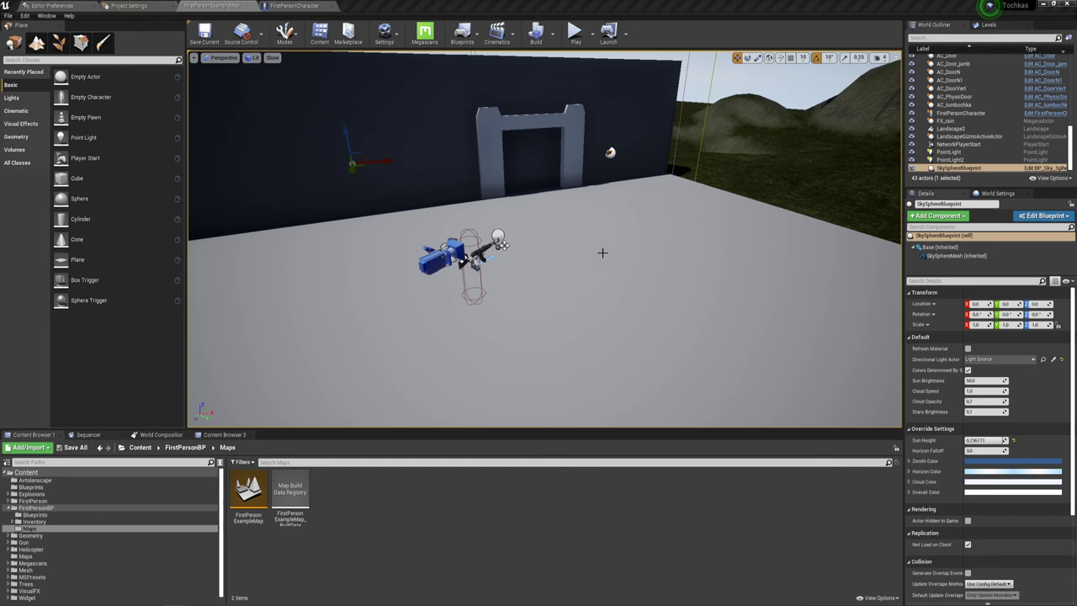
# - Create a new level asset named Menu in the Maps folder
pyautogui.moveTo(602, 252); pyautogui.dragTo(619, 247, button='right')
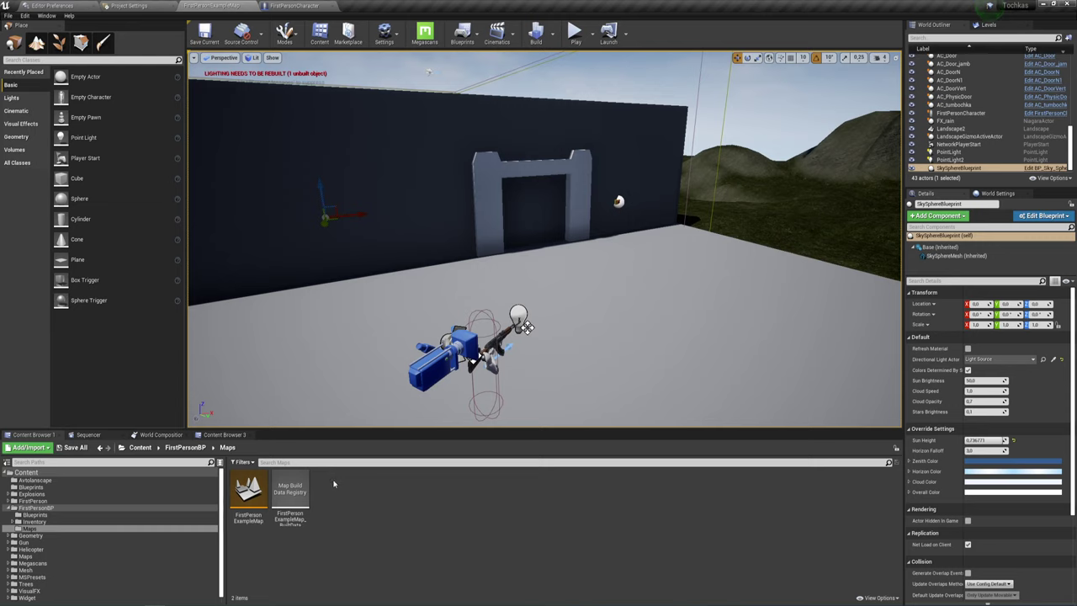
pyautogui.rightClick(334, 484)
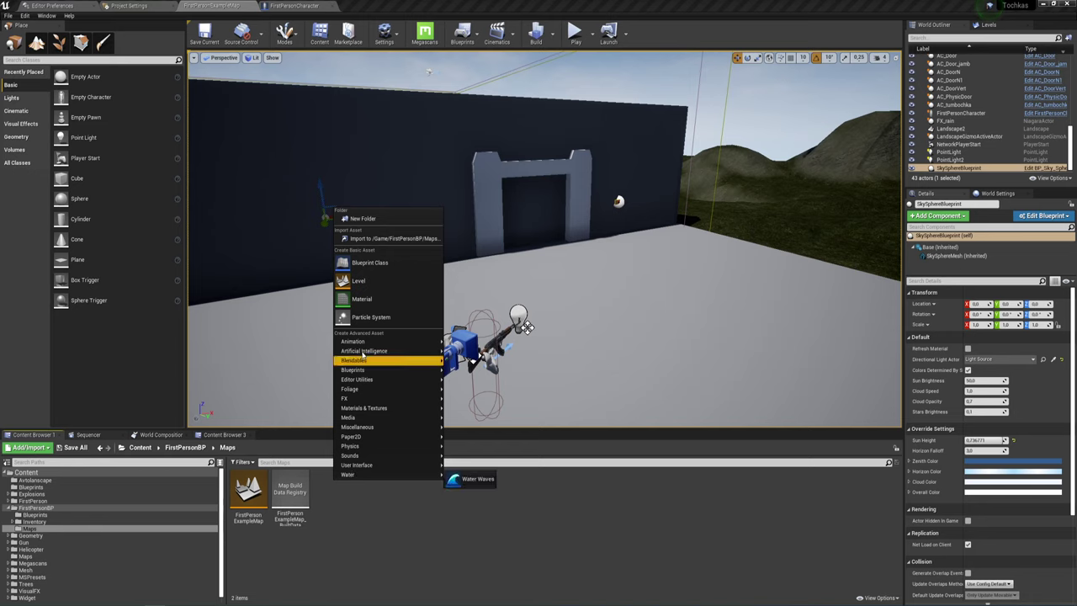
pyautogui.click(368, 278)
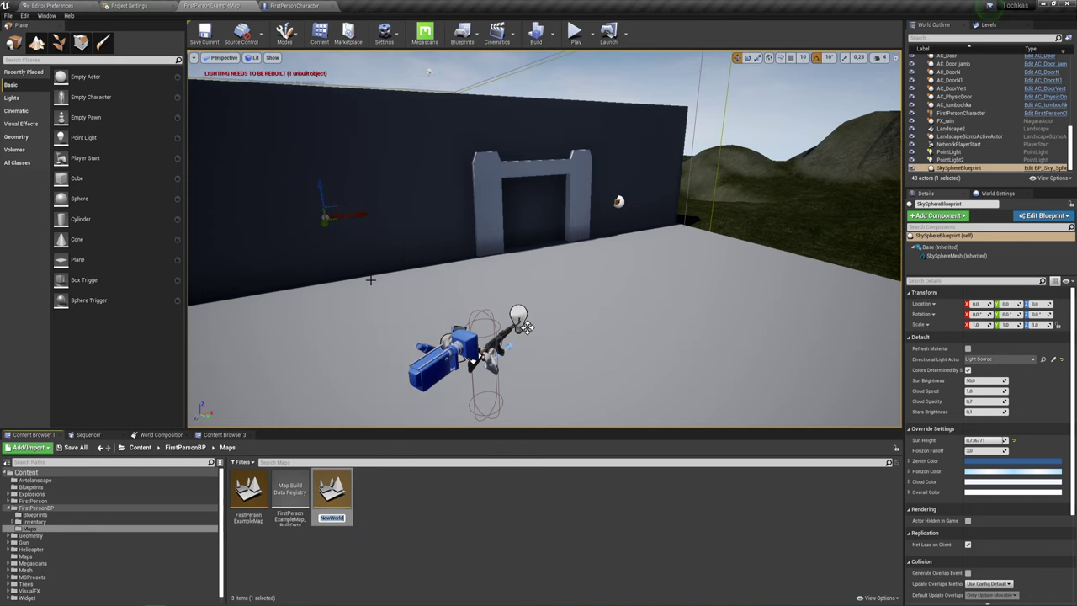
pyautogui.write('Menu')
pyautogui.press('Return')
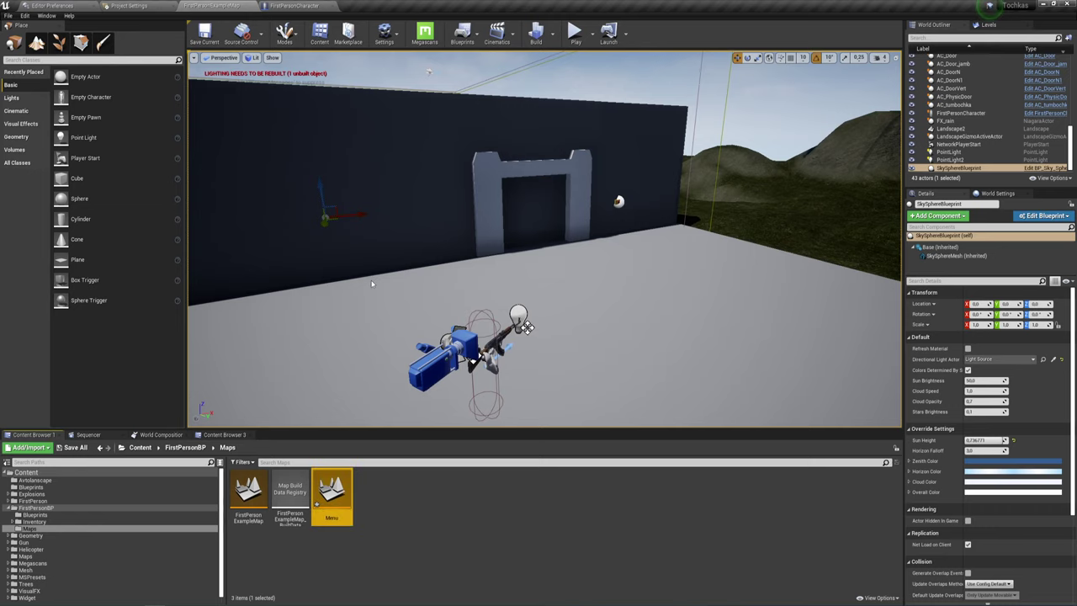
# - Save the Menu level and open it
pyautogui.hotkey('ctrl', 'shift', 's')
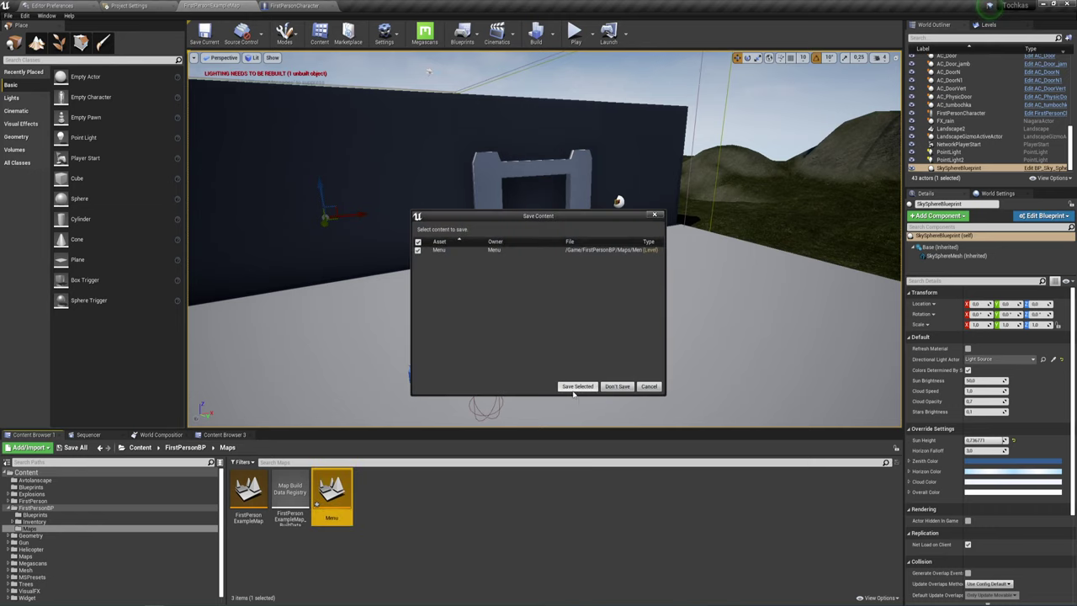
pyautogui.click(575, 387)
pyautogui.click(427, 499)
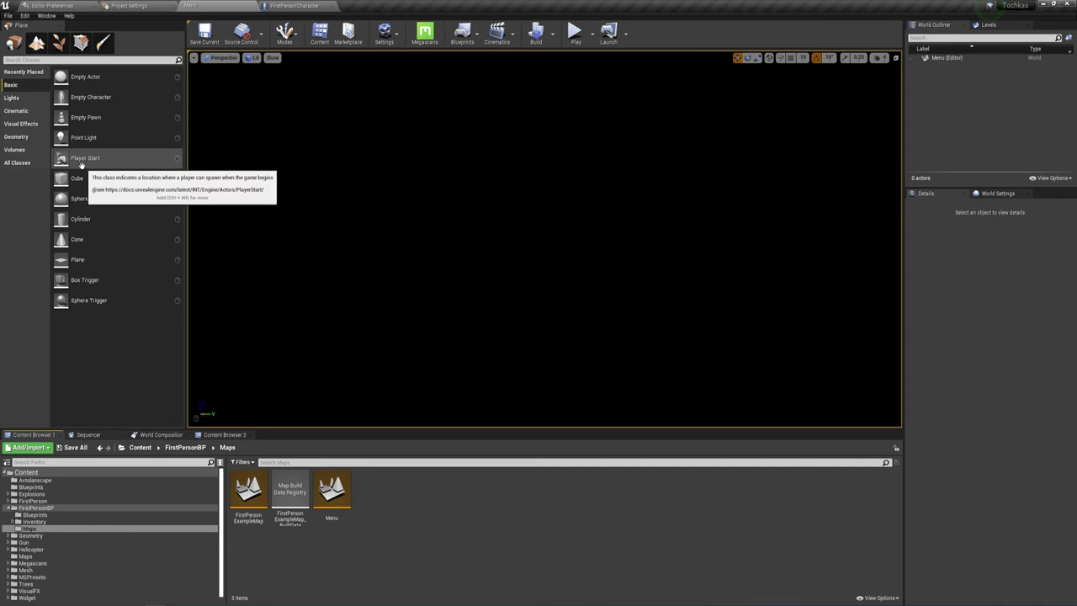
# - Place a Directional Light and a BP_Sky_Sphere in the Menu level
pyautogui.click(12, 98)
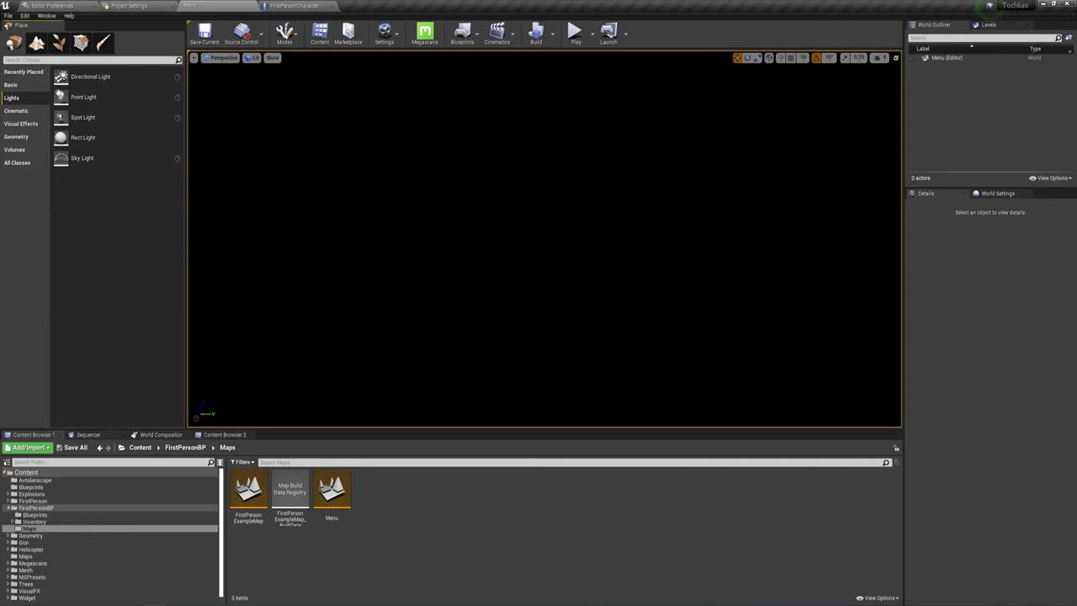
pyautogui.moveTo(90, 77); pyautogui.dragTo(425, 125)
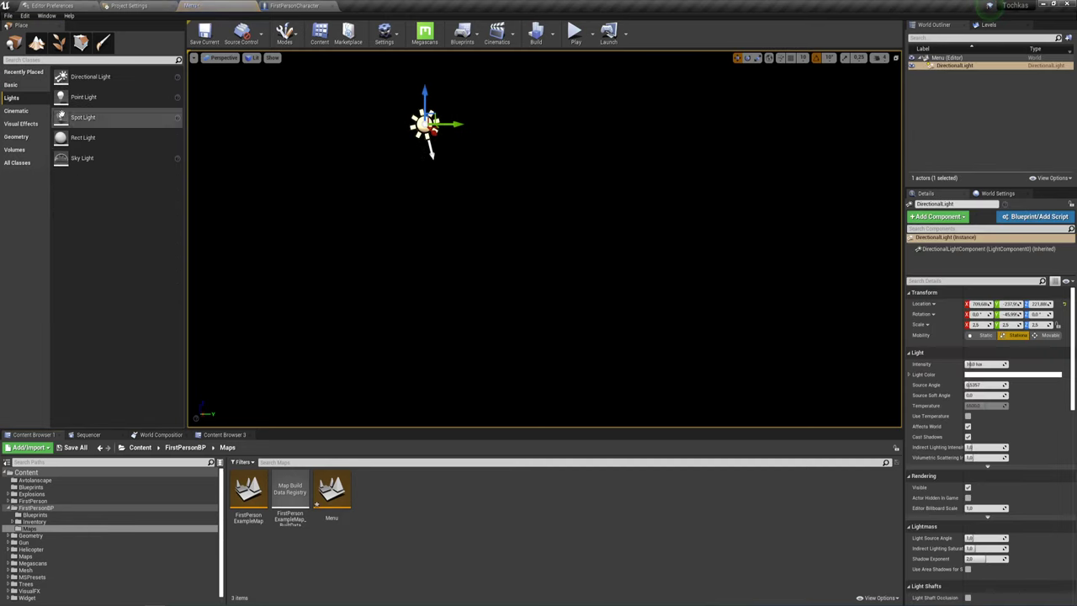
pyautogui.click(88, 60)
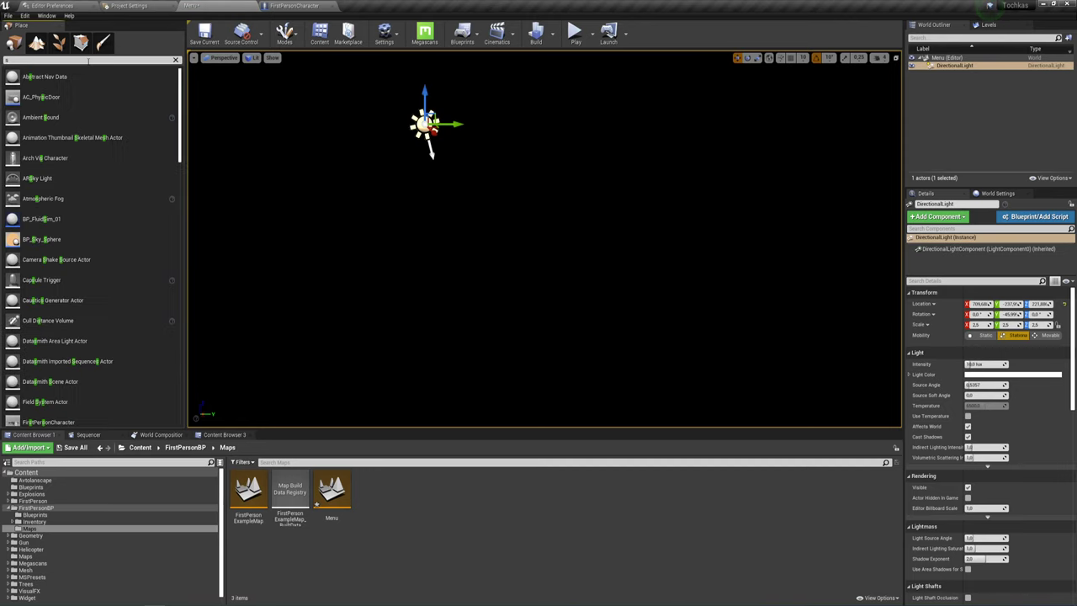
pyautogui.write('sk')
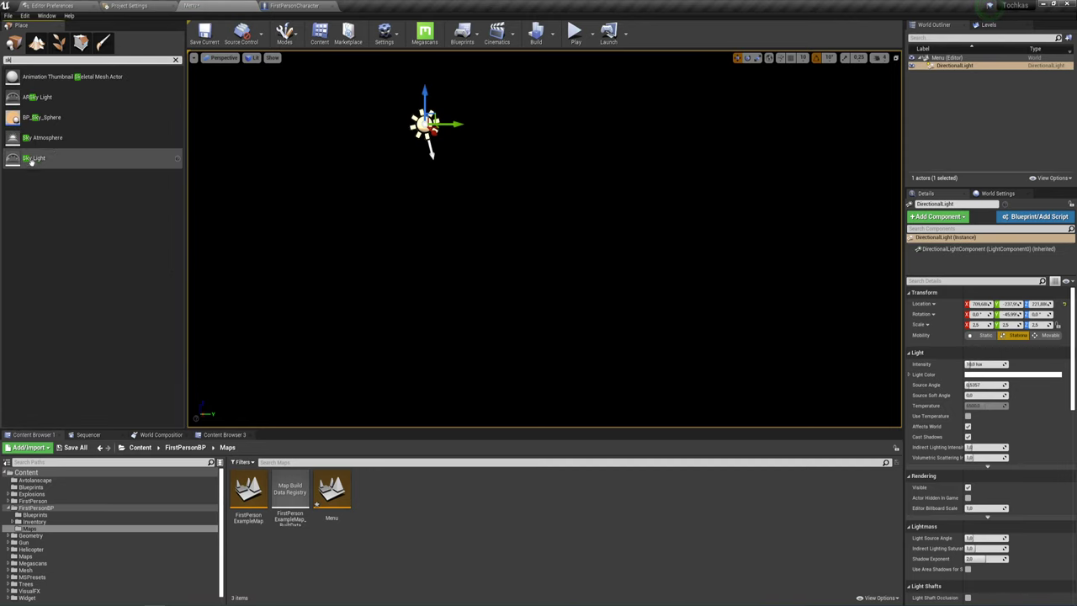
pyautogui.moveTo(42, 117); pyautogui.dragTo(503, 212)
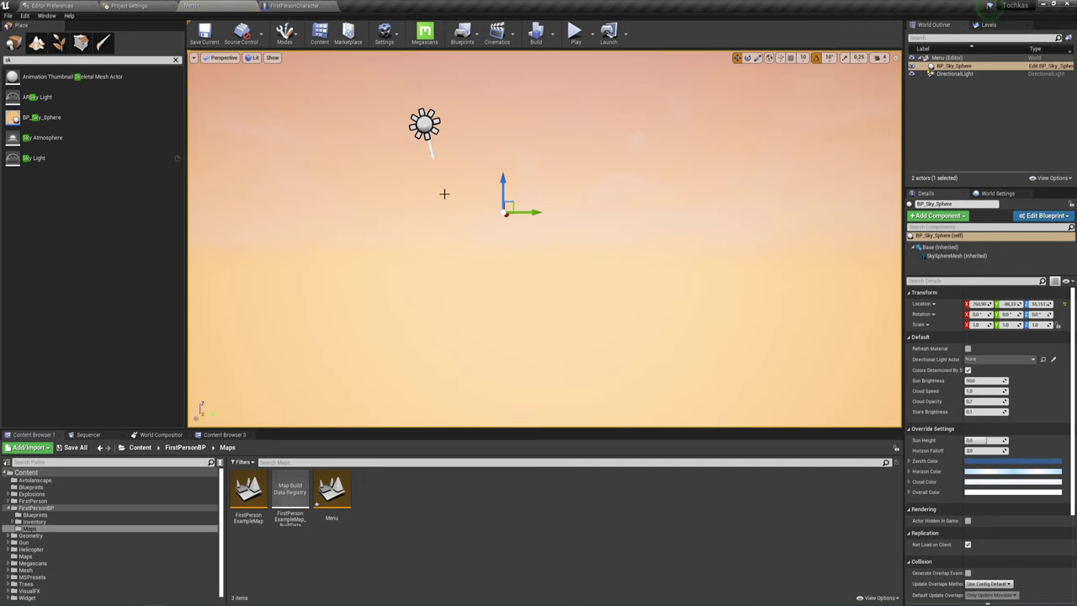
# - Set the sky sphere's Directional Light Actor to DirectionalLight, then enter Landscape mode
pyautogui.click(1032, 359)
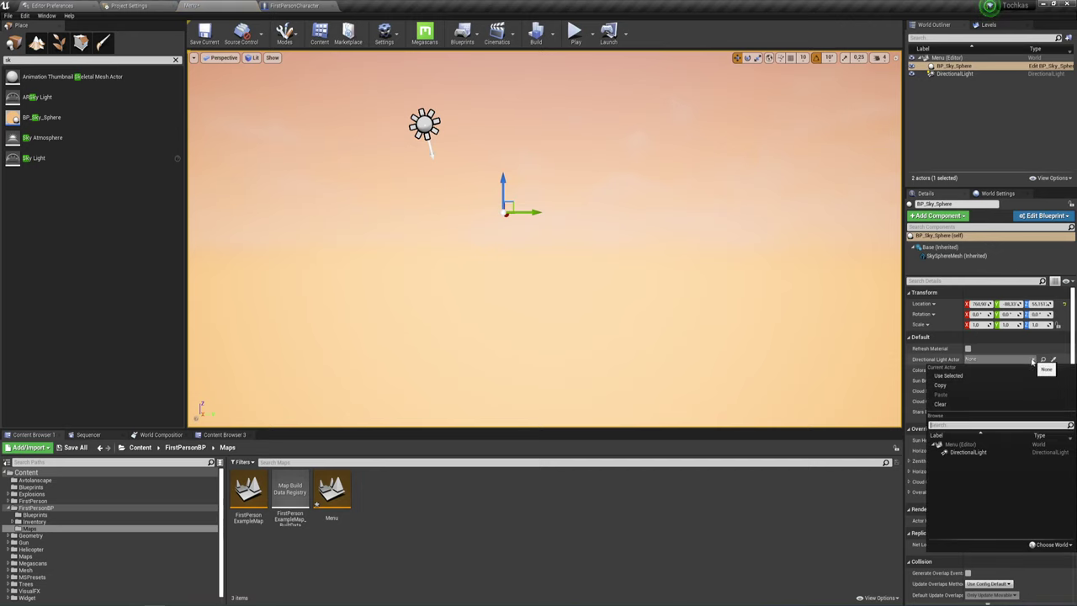
pyautogui.click(968, 452)
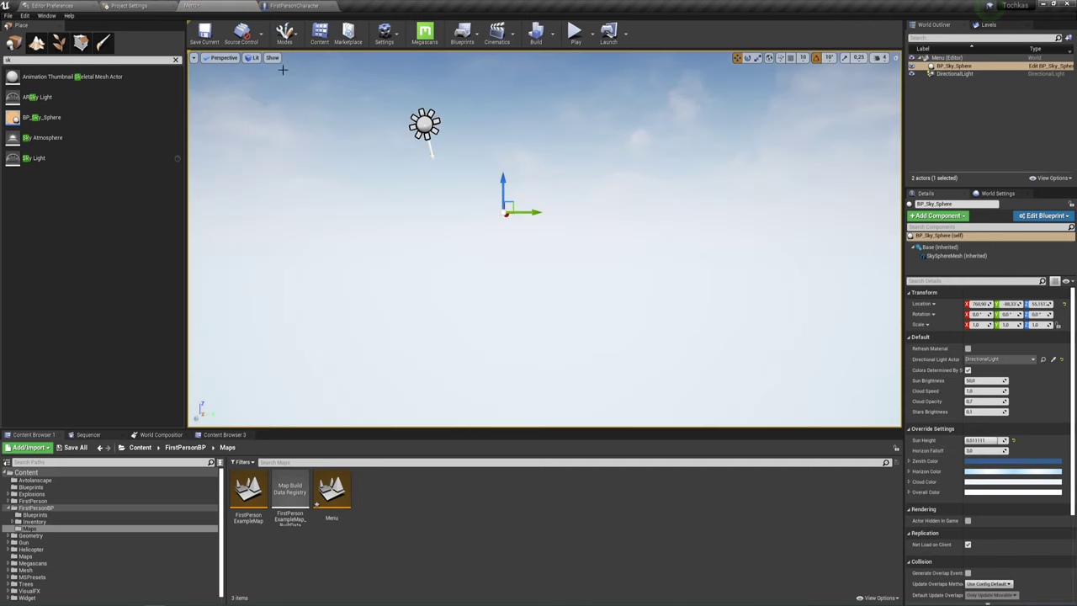
pyautogui.click(59, 42)
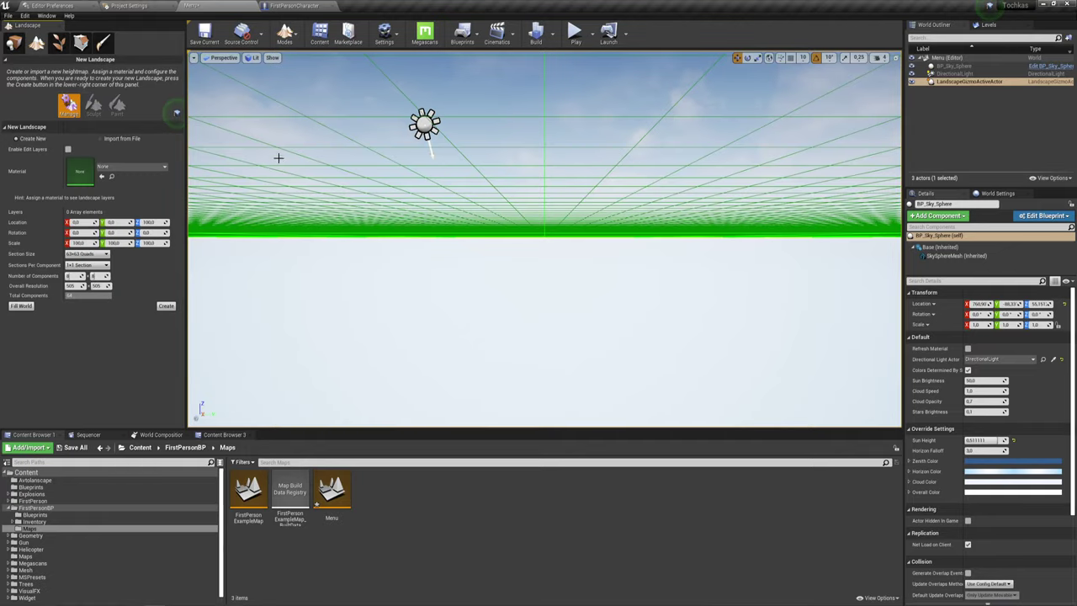
# - Set the new landscape's section size to 7x7 Quads
pyautogui.moveTo(440, 178)
pyautogui.mouseDown(button='right')
pyautogui.moveTo(440, 278)
pyautogui.moveTo(379, 173)
pyautogui.mouseUp(button='right')
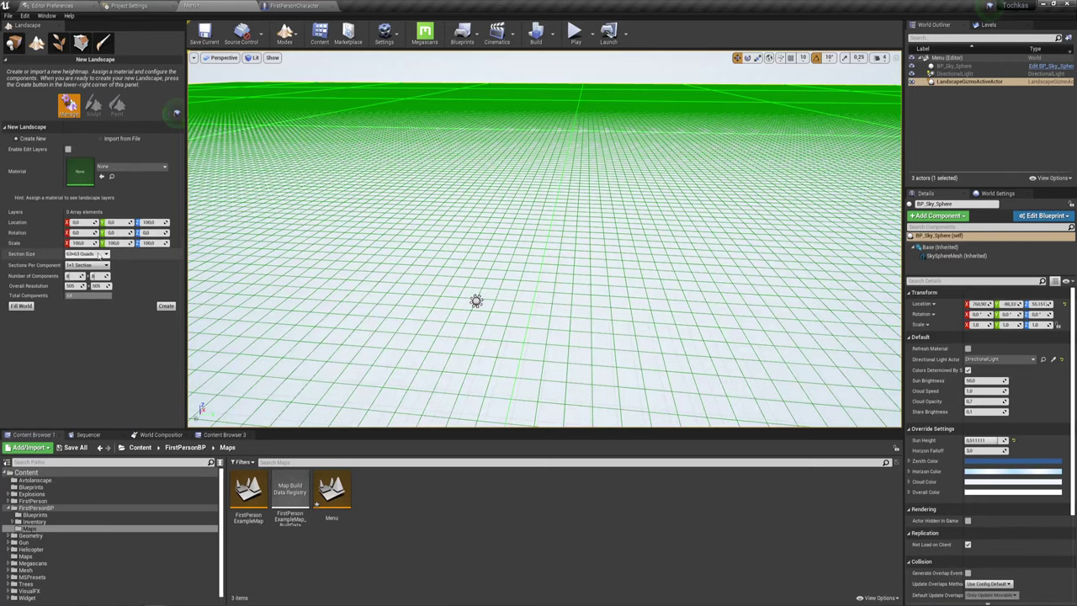
pyautogui.click(102, 255)
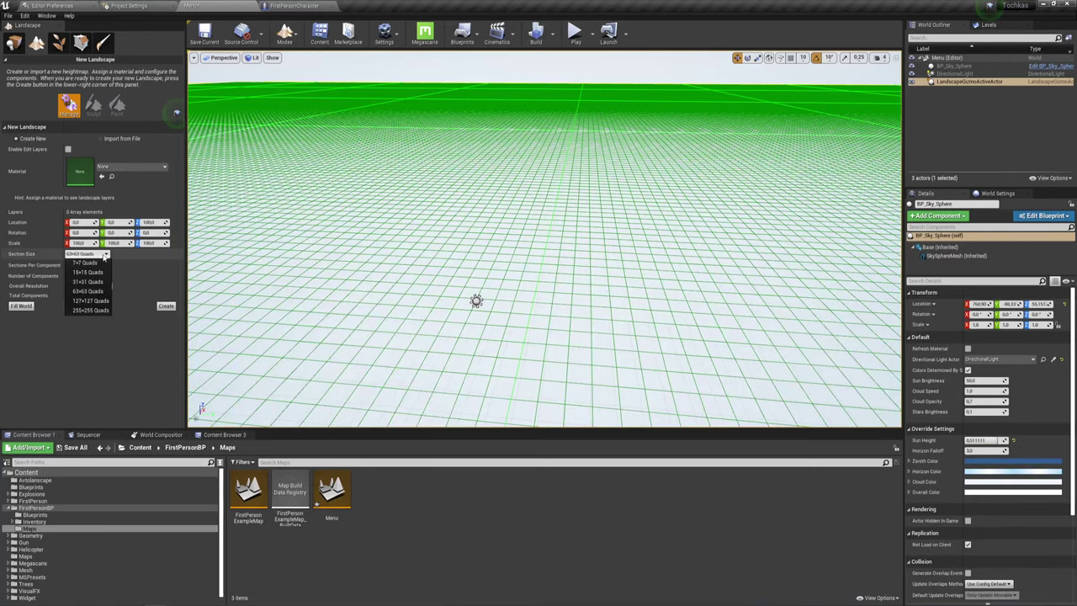
pyautogui.click(85, 263)
pyautogui.moveTo(376, 260)
pyautogui.mouseDown(button='right')
pyautogui.moveTo(421, 320)
pyautogui.moveTo(467, 197)
pyautogui.moveTo(460, 172)
pyautogui.mouseUp(button='right')
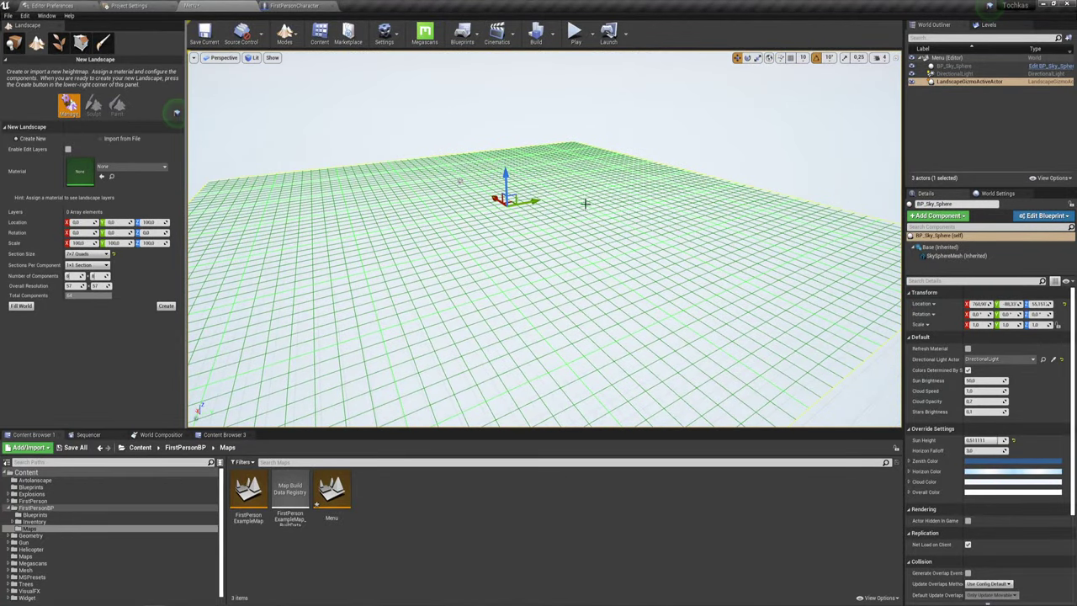
pyautogui.moveTo(503, 176); pyautogui.dragTo(503, 173, button='right')
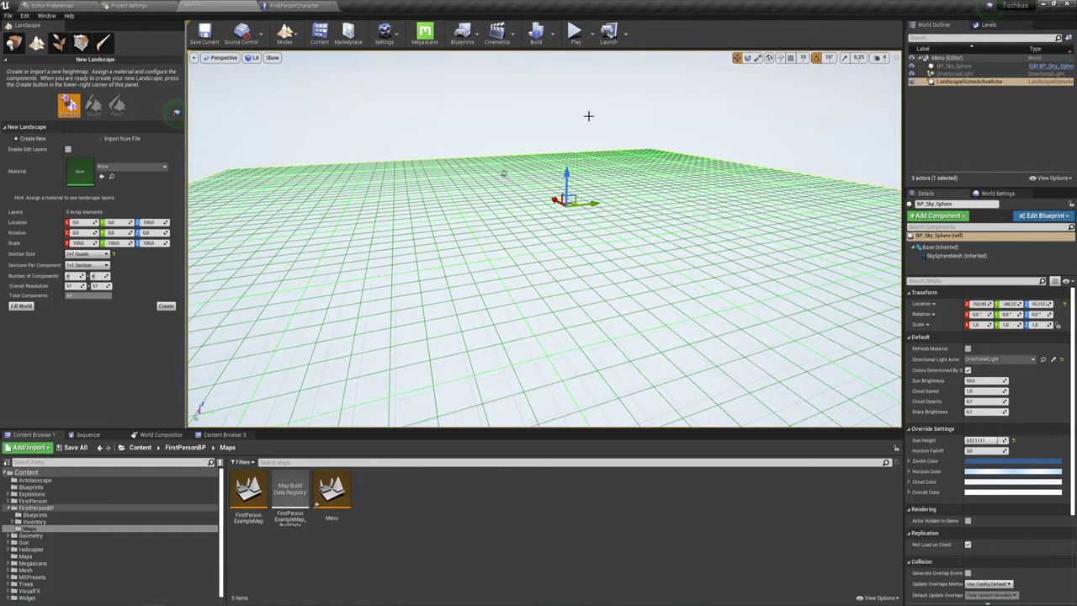
pyautogui.moveTo(503, 173)
pyautogui.mouseDown(button='right')
pyautogui.moveTo(581, 188)
pyautogui.moveTo(656, 176)
pyautogui.mouseUp(button='right')
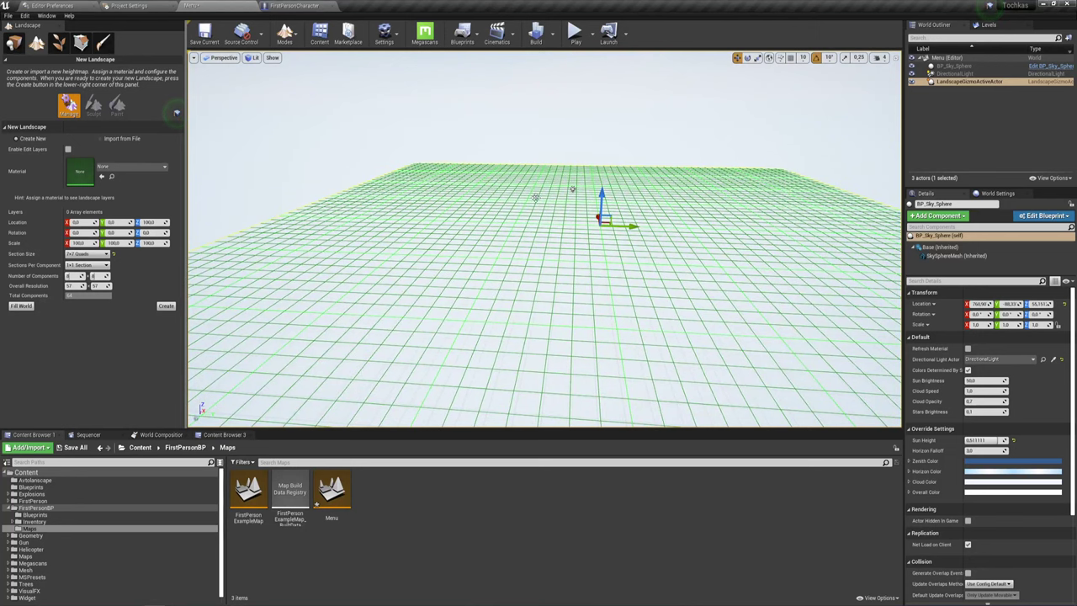
# - Create the landscape, then show the Widget folder in the Content Browser
pyautogui.click(165, 305)
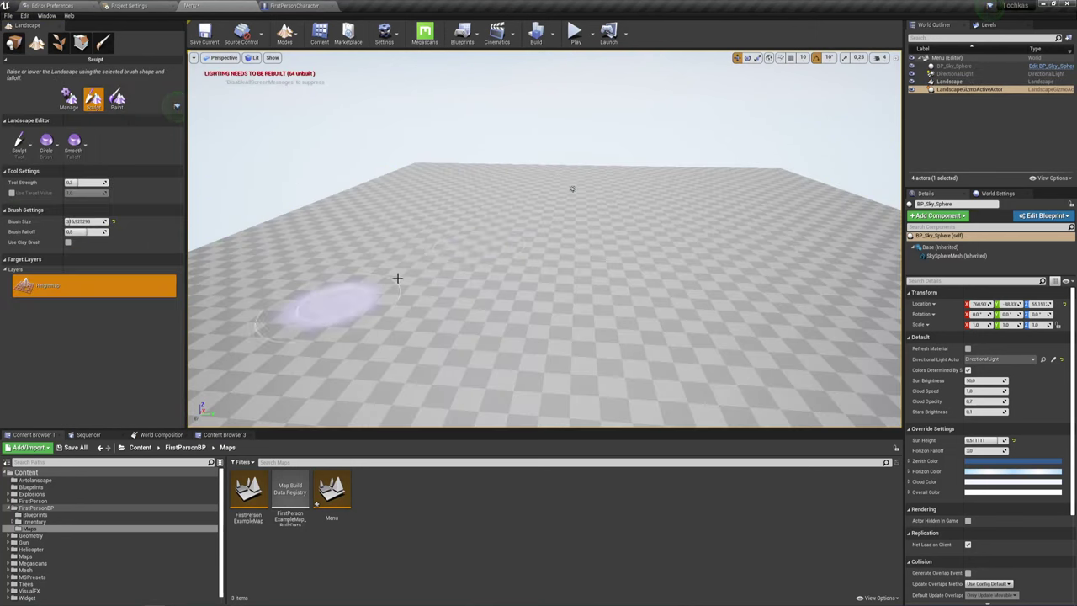
pyautogui.moveTo(549, 213); pyautogui.dragTo(505, 278, button='right')
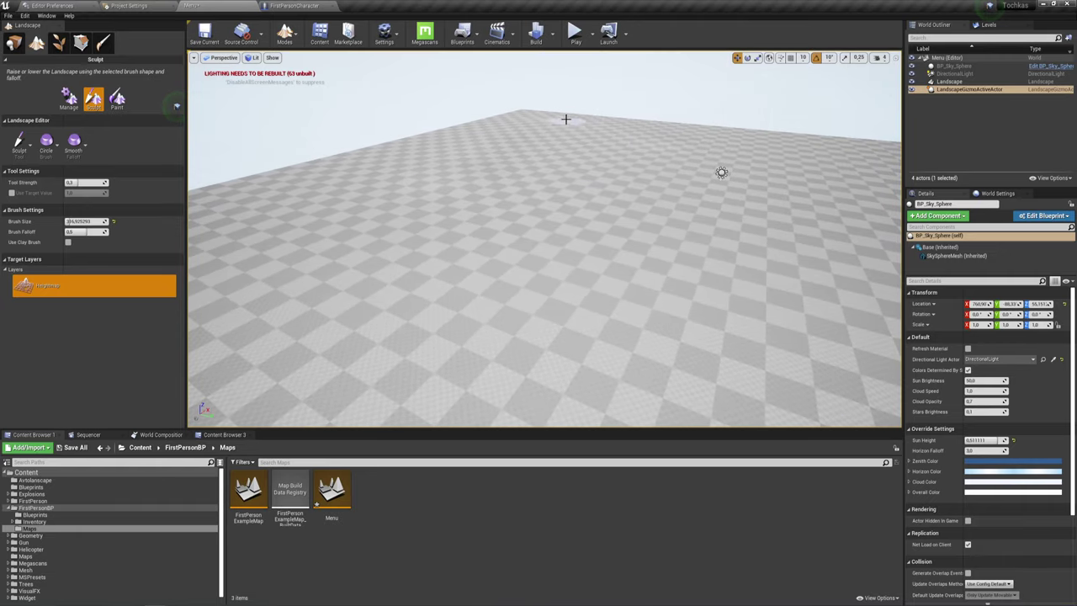
pyautogui.moveTo(547, 137); pyautogui.dragTo(499, 154, button='right')
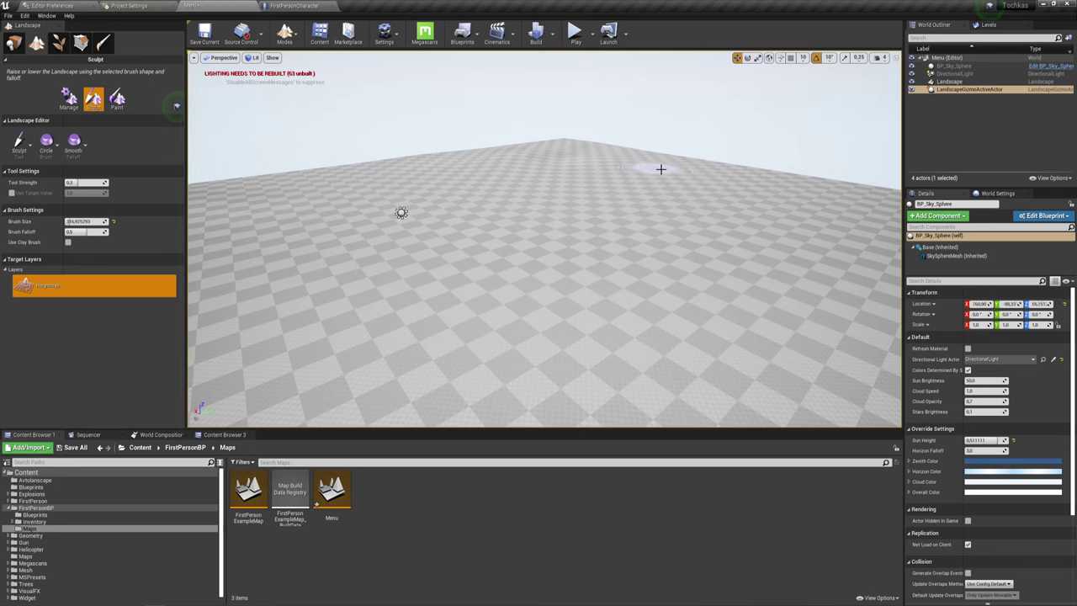
pyautogui.moveTo(589, 149)
pyautogui.mouseDown(button='right')
pyautogui.moveTo(555, 139)
pyautogui.moveTo(603, 139)
pyautogui.mouseUp(button='right')
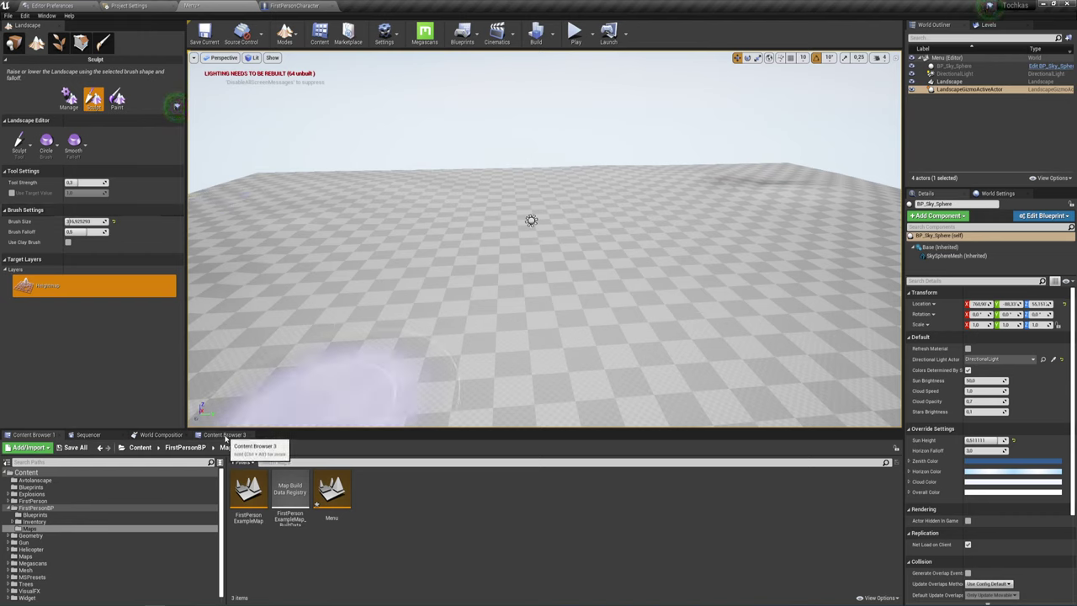
pyautogui.click(224, 434)
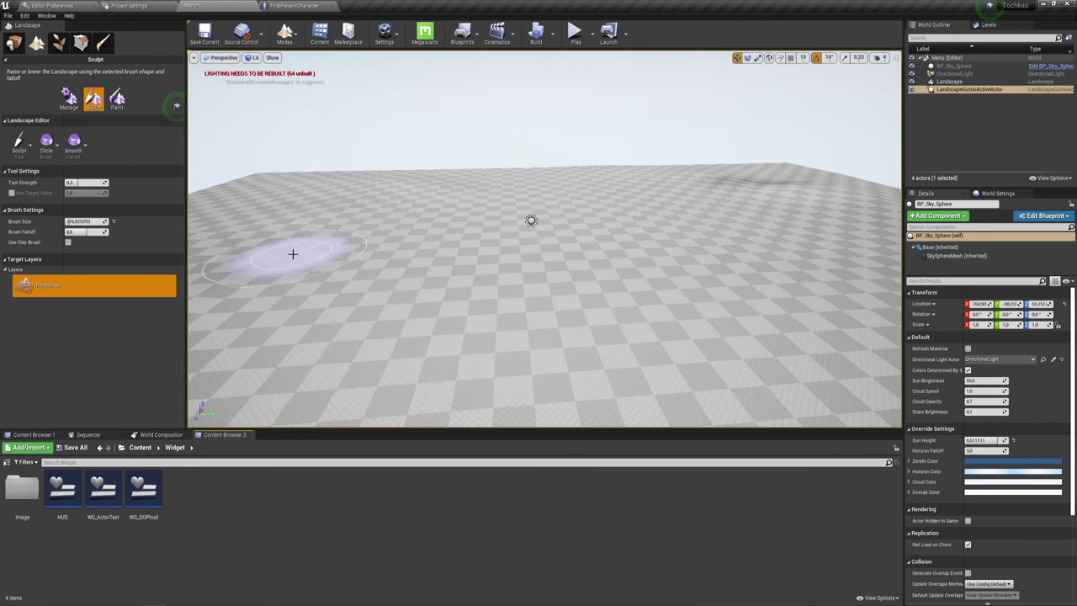
# - Create a Widget Blueprint named WG_Menu in the Widget folder
pyautogui.hotkey('shift', '1')
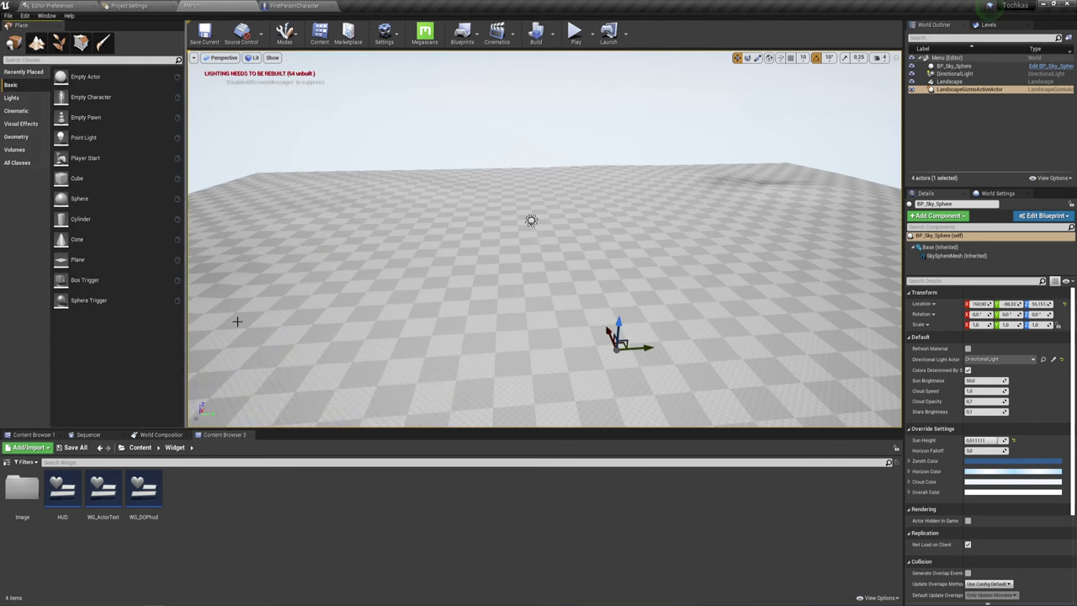
pyautogui.rightClick(232, 488)
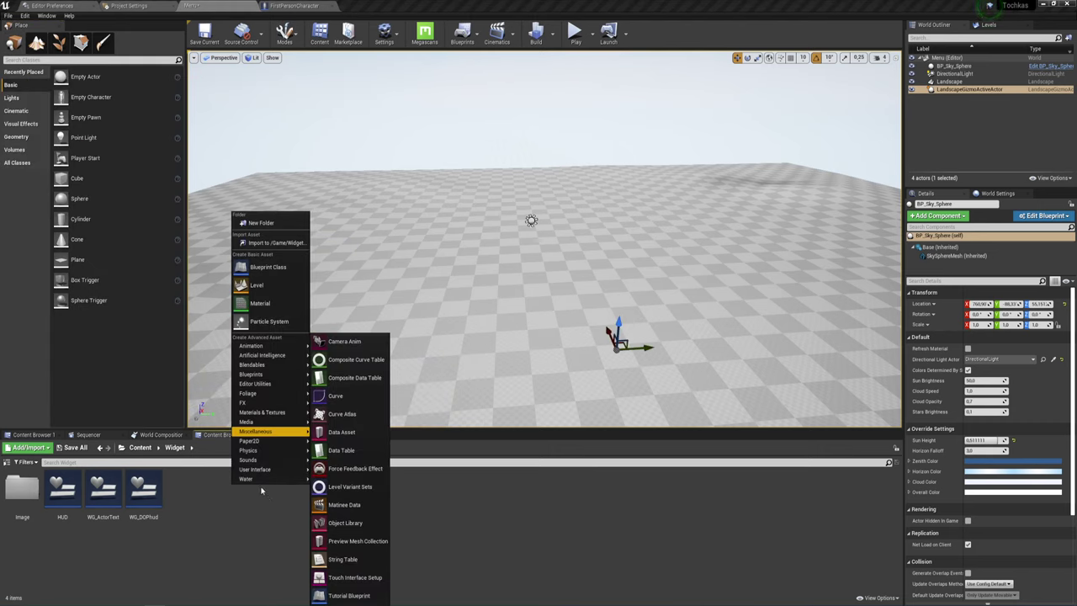
pyautogui.moveTo(253, 481)
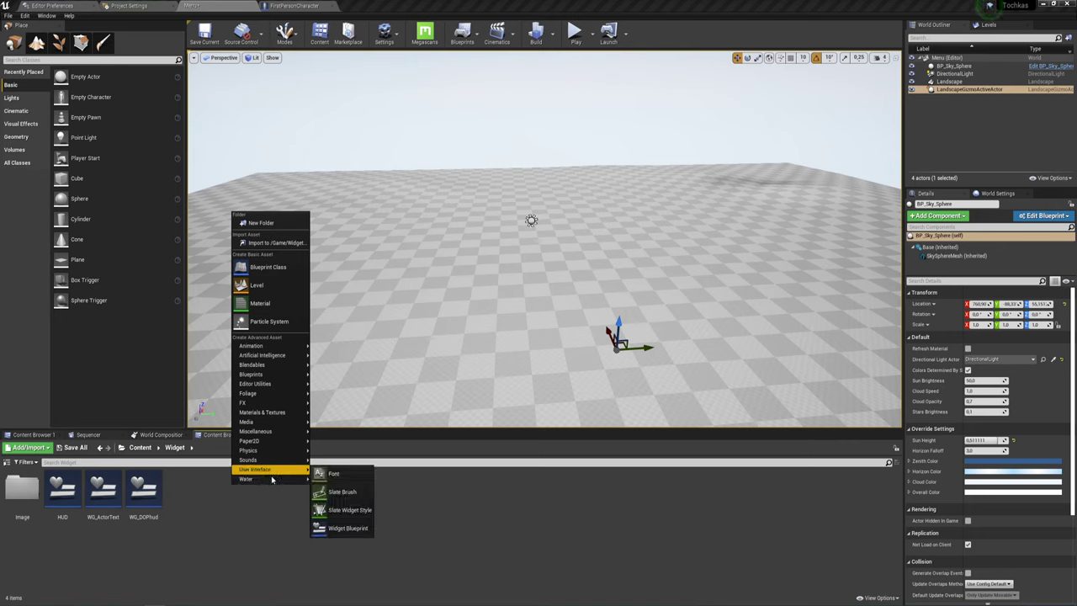
pyautogui.click(341, 528)
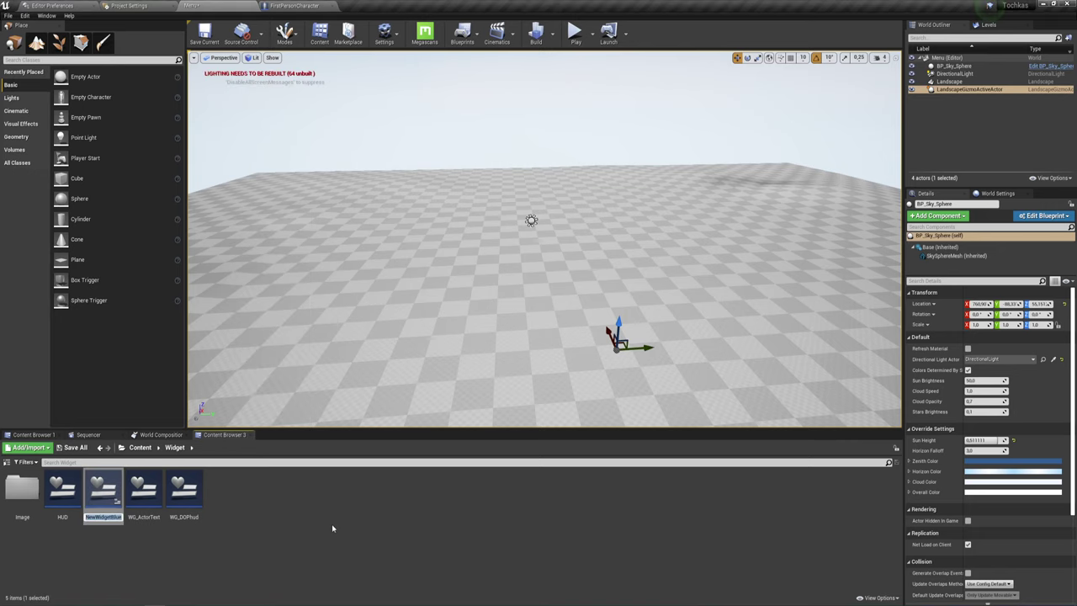
pyautogui.press('BackSpace')
pyautogui.write('WG_')
pyautogui.write('I')
pyautogui.write('M')
pyautogui.write('enu')
pyautogui.press('Return')
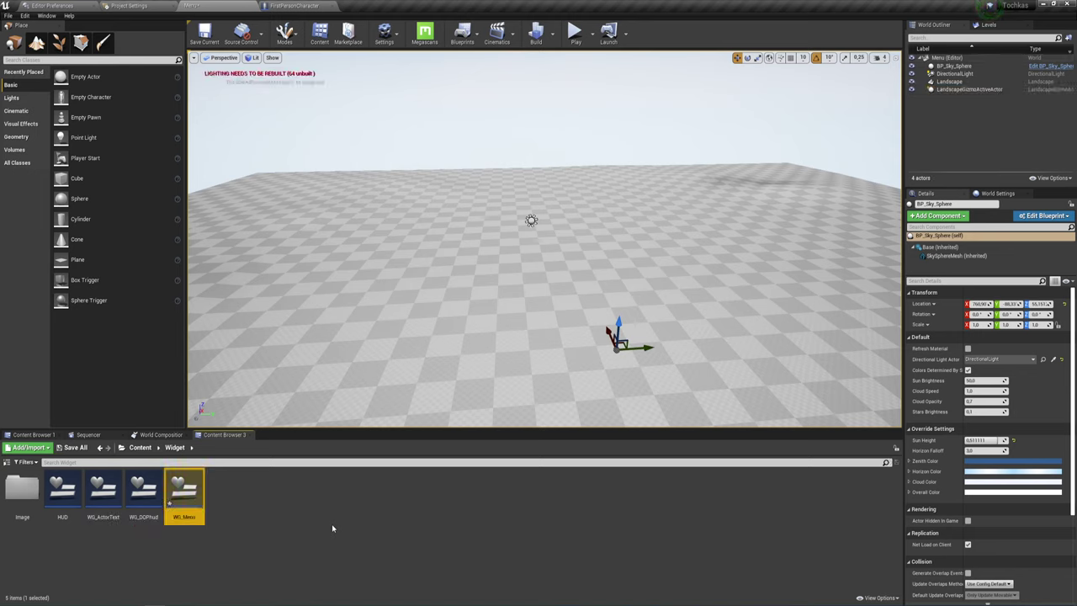
pyautogui.click(298, 537)
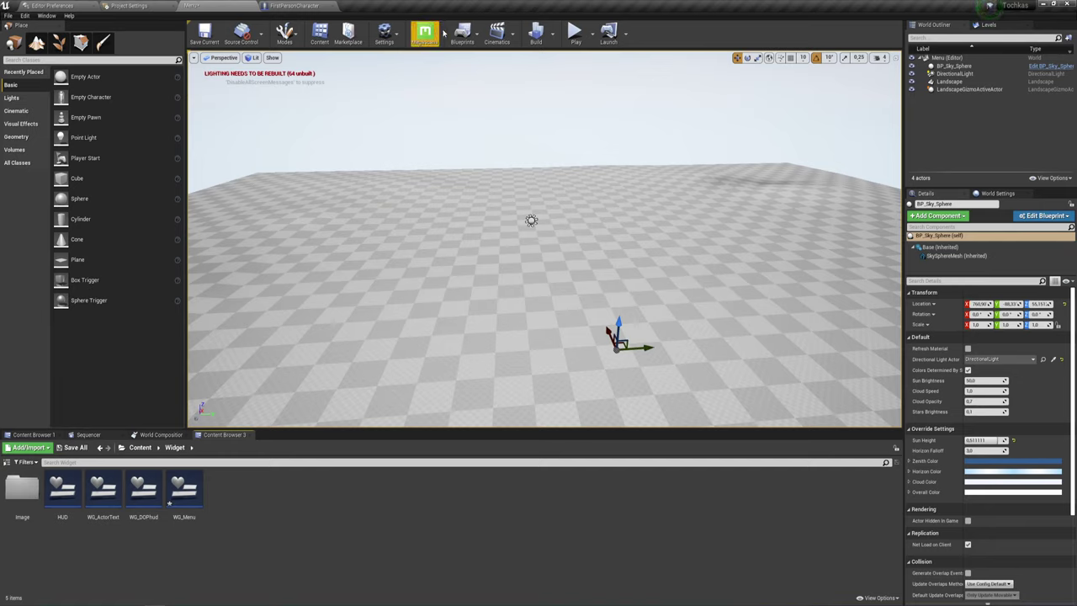
# - Set Game Default Map to Menu under Maps & Modes, then return to the Menu level
pyautogui.click(126, 6)
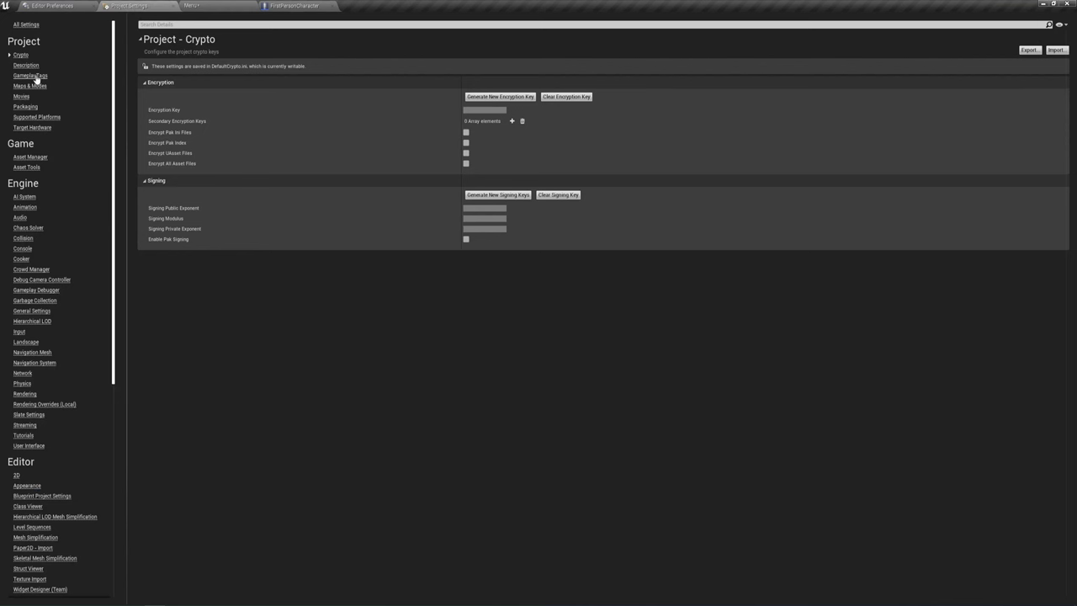
pyautogui.click(24, 88)
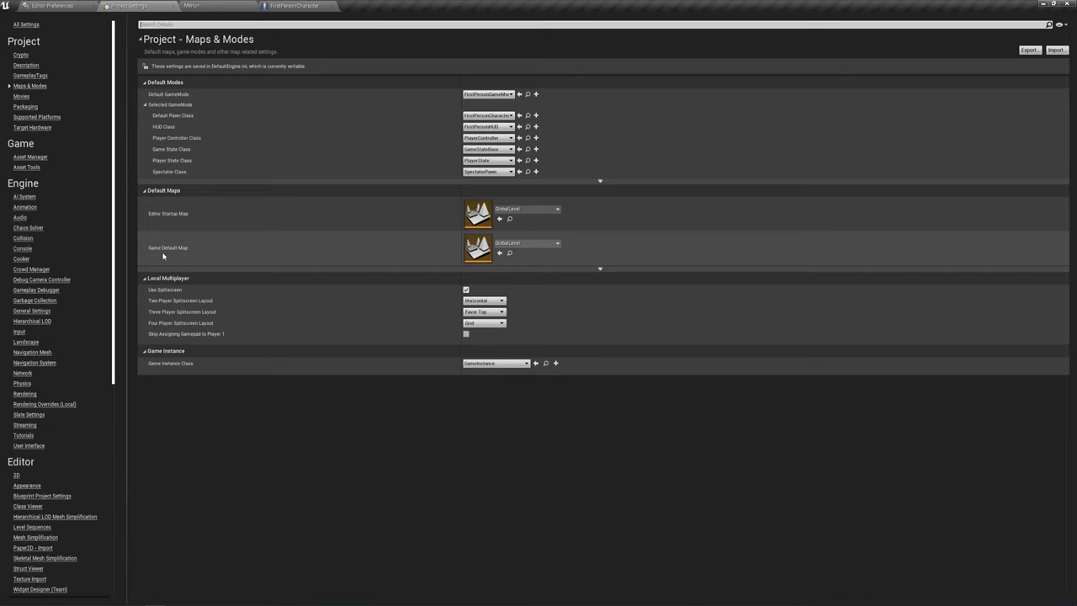
pyautogui.click(533, 244)
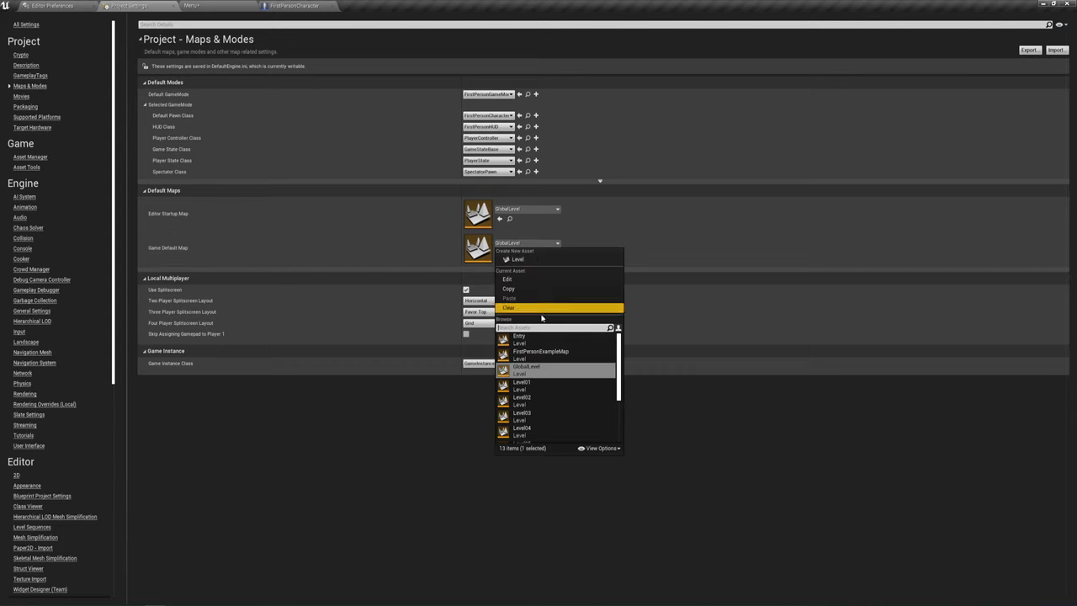
pyautogui.scroll(-3, 538, 377)
pyautogui.scroll(3, 539, 377)
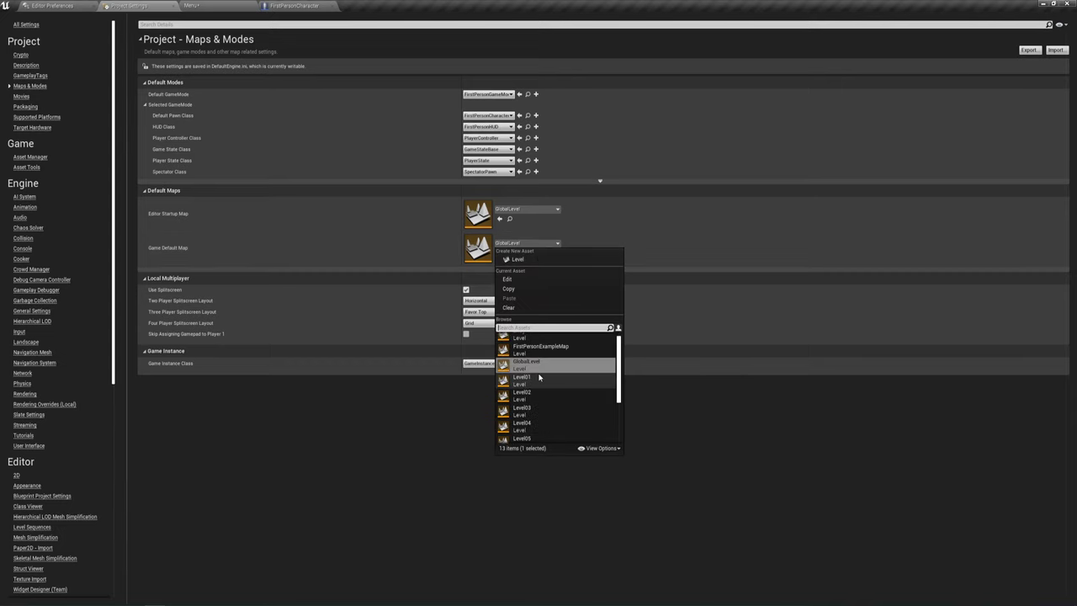
pyautogui.scroll(-2, 540, 385)
pyautogui.click(530, 415)
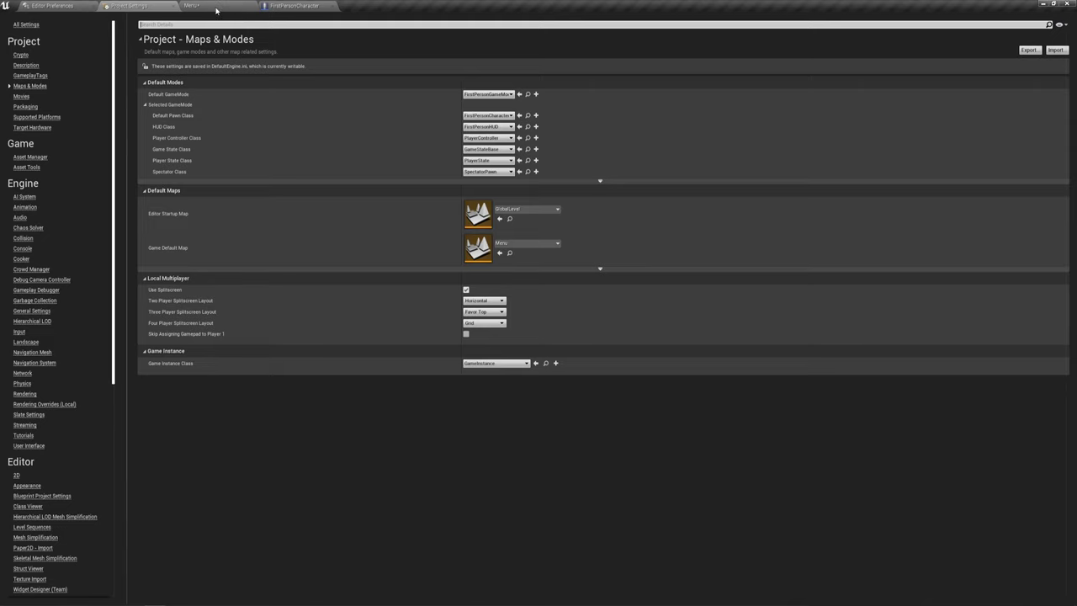
pyautogui.click(217, 10)
pyautogui.click(465, 37)
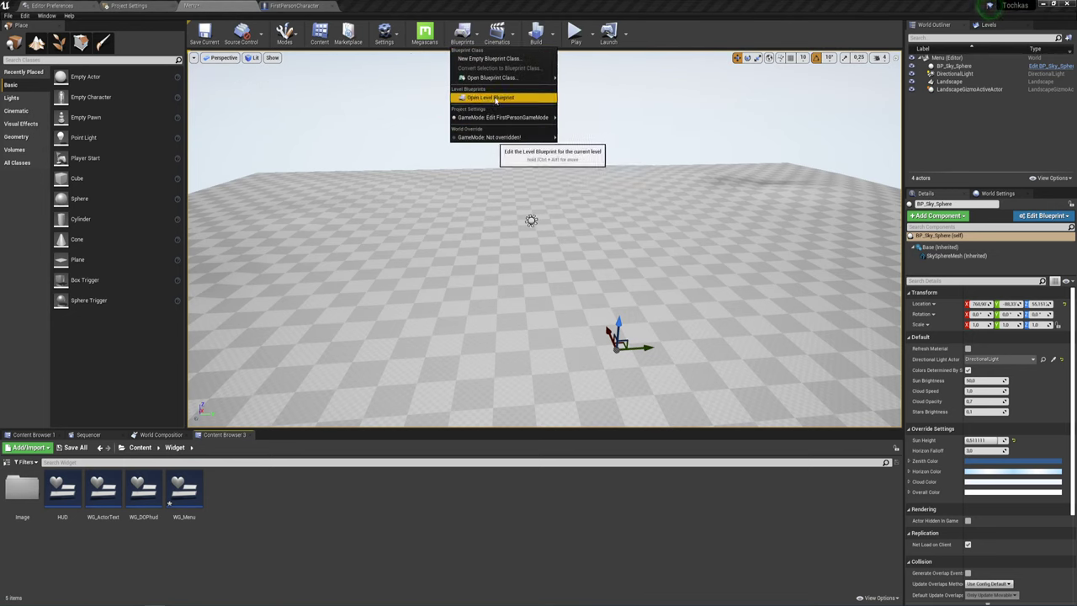
# - In the Level Blueprint, add a Create Widget node for WG_Menu after Event BeginPlay
pyautogui.click(496, 98)
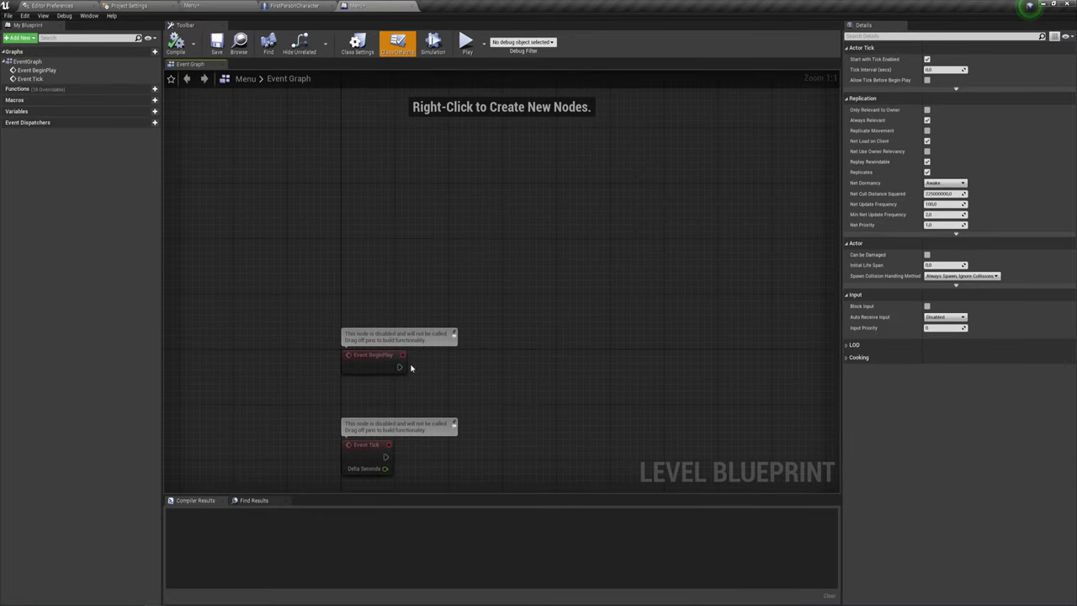
pyautogui.moveTo(369, 362); pyautogui.dragTo(369, 252)
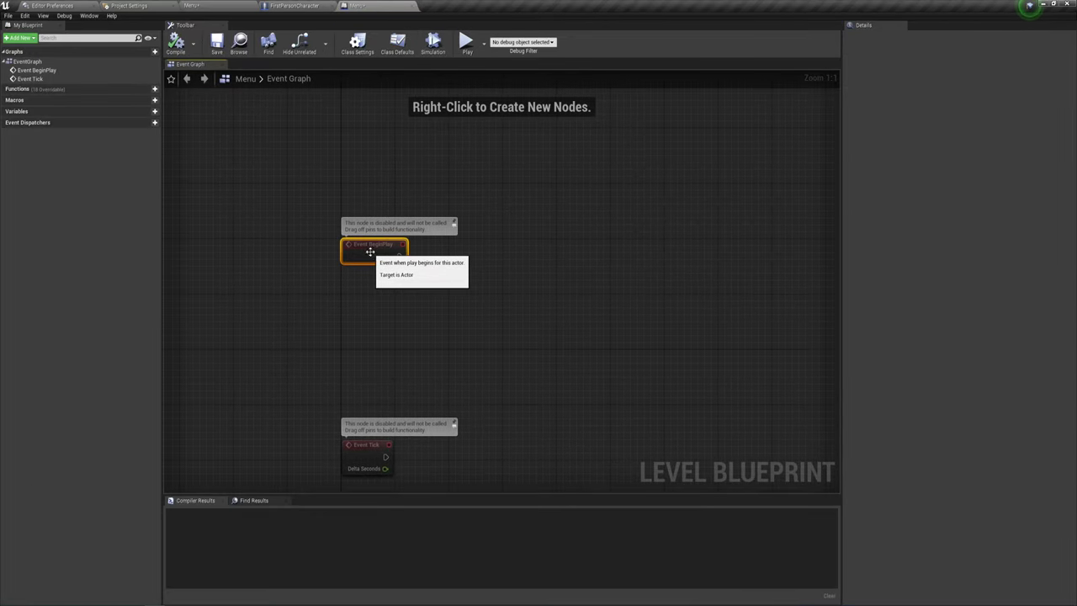
pyautogui.moveTo(457, 245); pyautogui.dragTo(438, 265, button='right')
pyautogui.moveTo(381, 276); pyautogui.dragTo(438, 270)
pyautogui.write('rea')
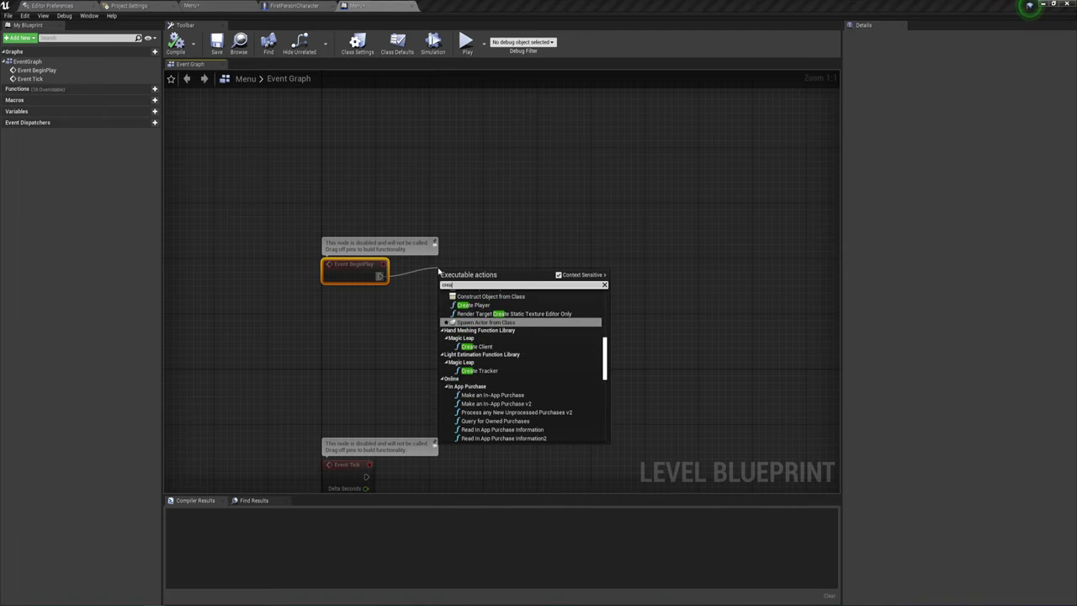
pyautogui.write('te wi')
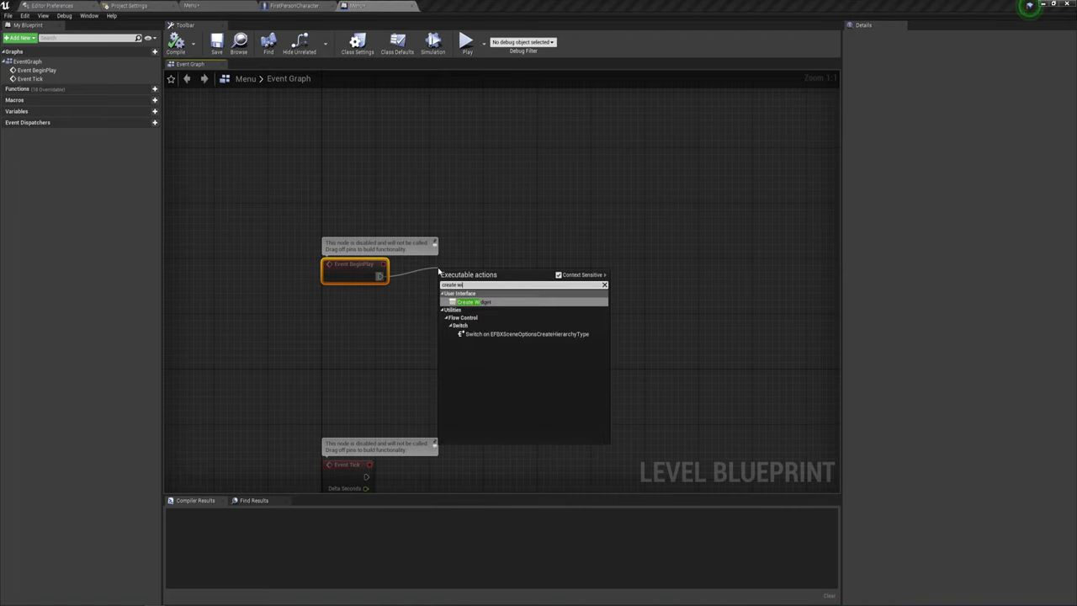
pyautogui.press('Return')
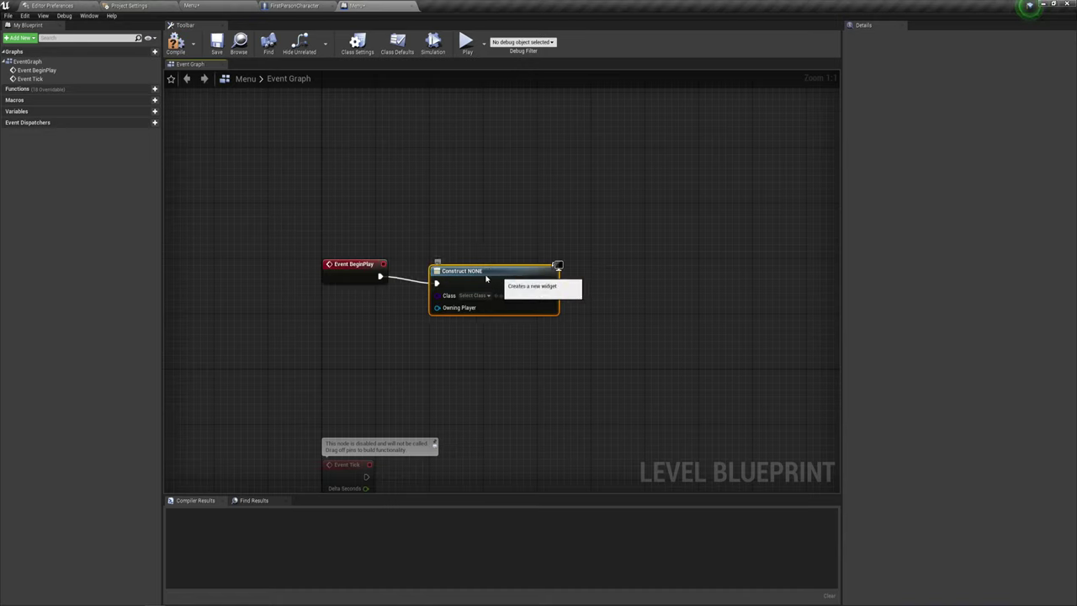
pyautogui.click(440, 287)
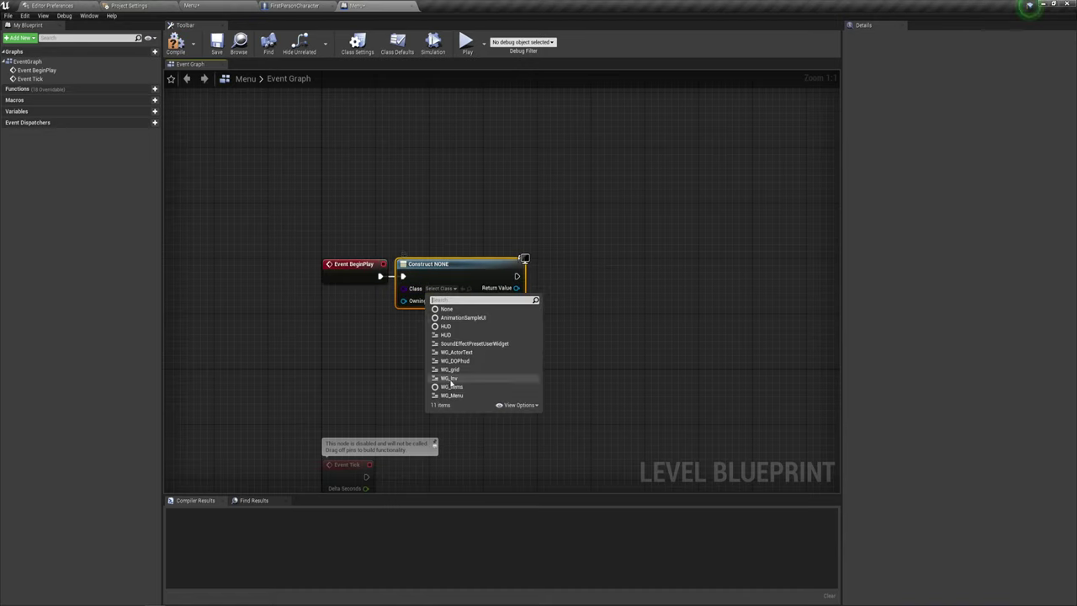
pyautogui.click(451, 396)
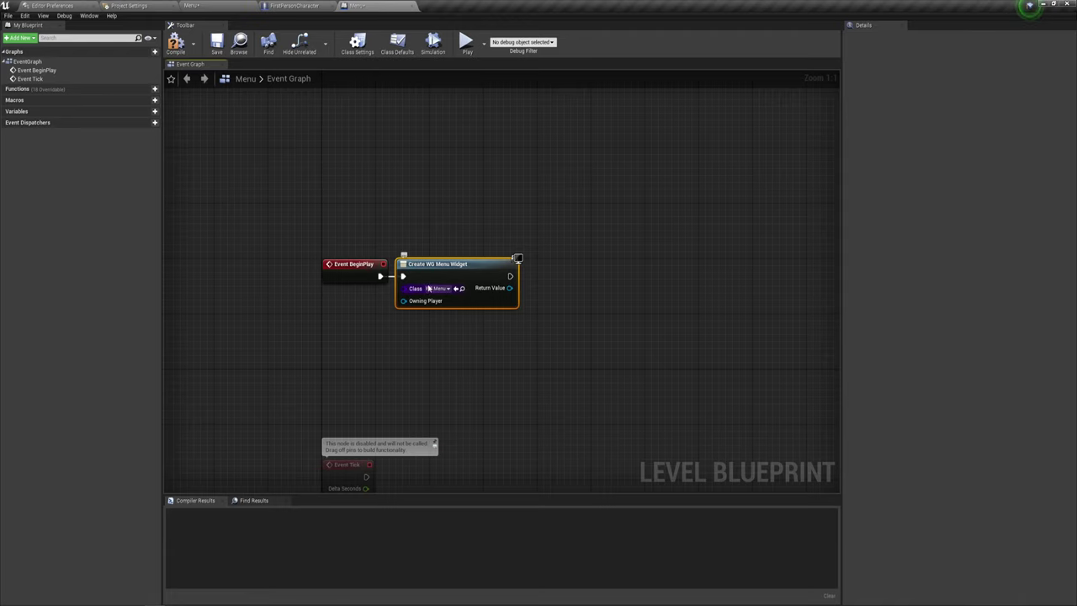
# - Promote the created widget to a variable named WG_Menu
pyautogui.moveTo(492, 330)
pyautogui.mouseDown(button='right')
pyautogui.moveTo(383, 319)
pyautogui.moveTo(410, 326)
pyautogui.mouseUp(button='right')
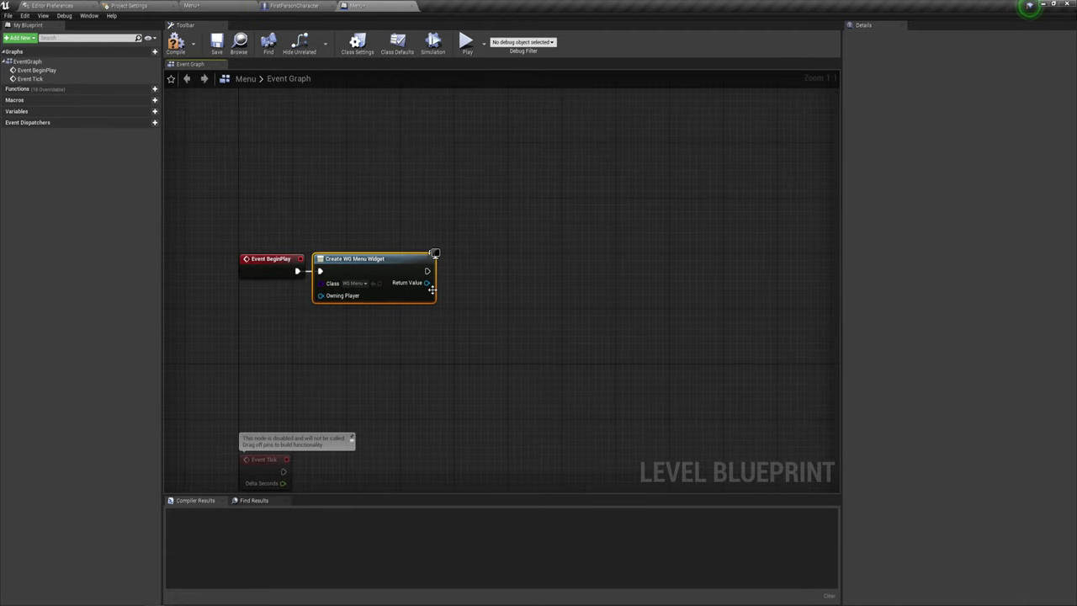
pyautogui.moveTo(427, 283); pyautogui.dragTo(499, 291)
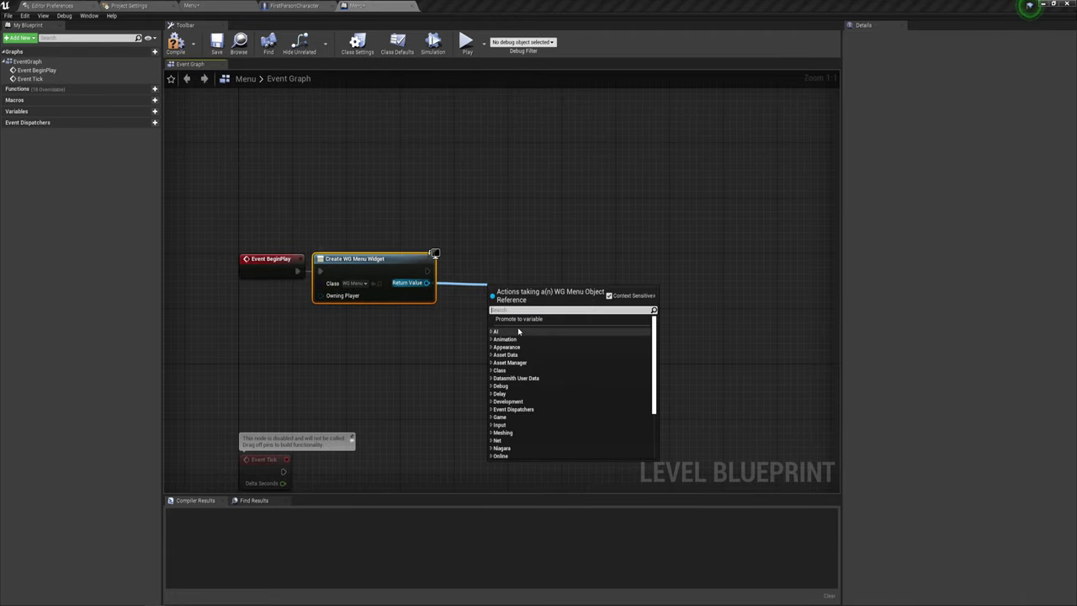
pyautogui.click(519, 319)
pyautogui.moveTo(504, 259); pyautogui.dragTo(470, 266)
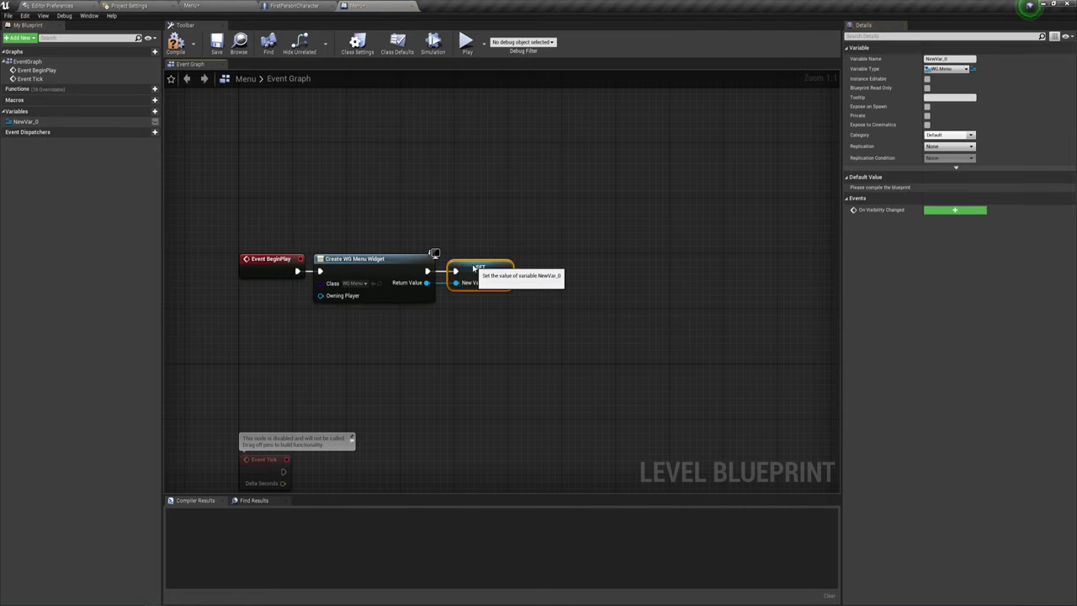
pyautogui.click(950, 58)
pyautogui.write('WG_Menu')
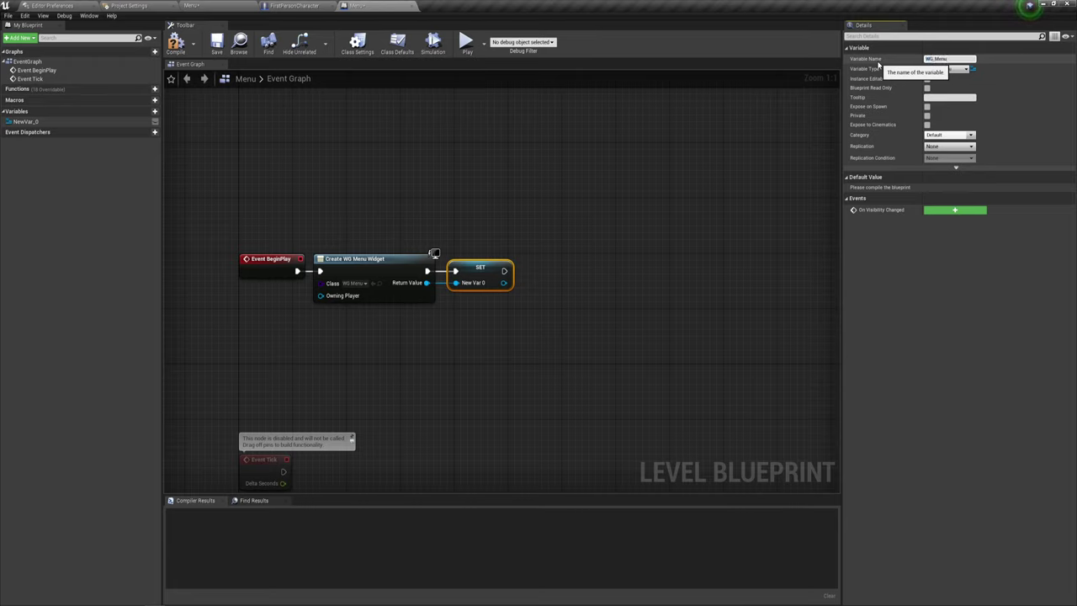
pyautogui.press('Return')
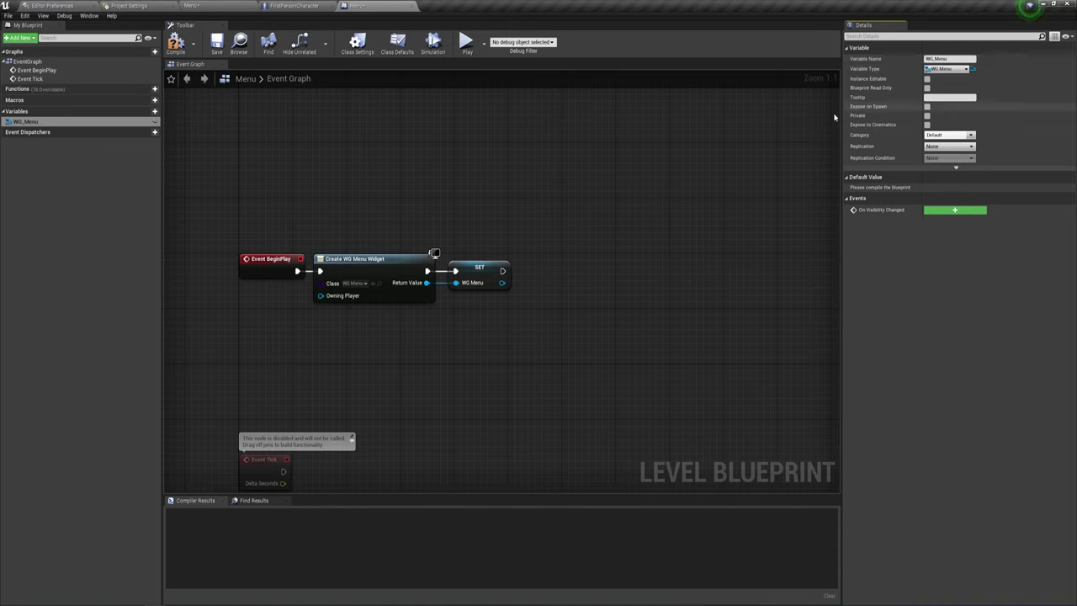
# - Add the WG_Menu variable to the viewport with an Add to Viewport node
pyautogui.moveTo(501, 283); pyautogui.dragTo(530, 283)
pyautogui.write('add')
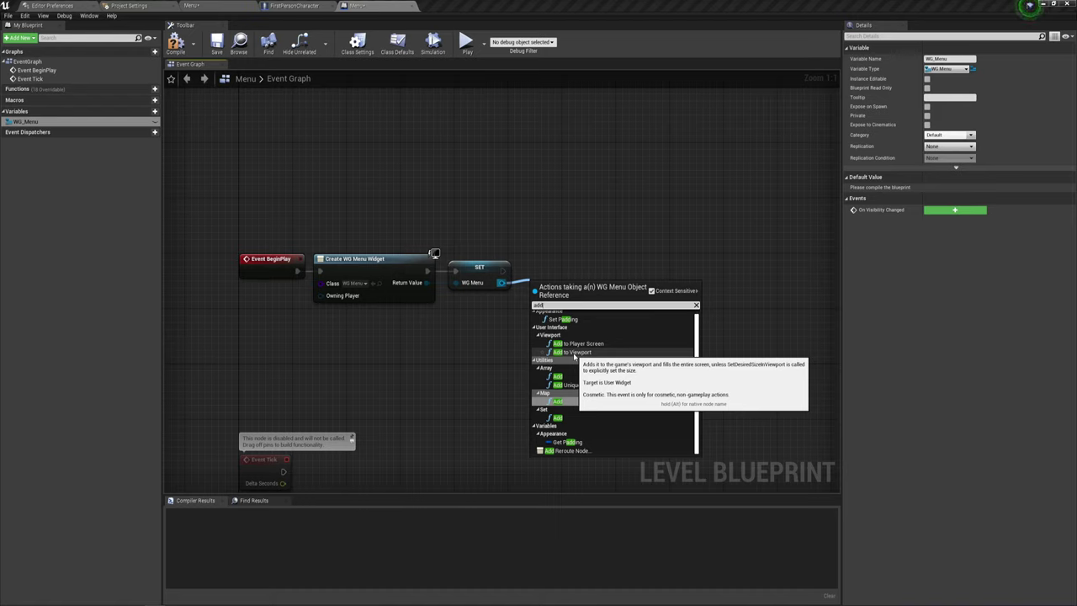
pyautogui.click(575, 353)
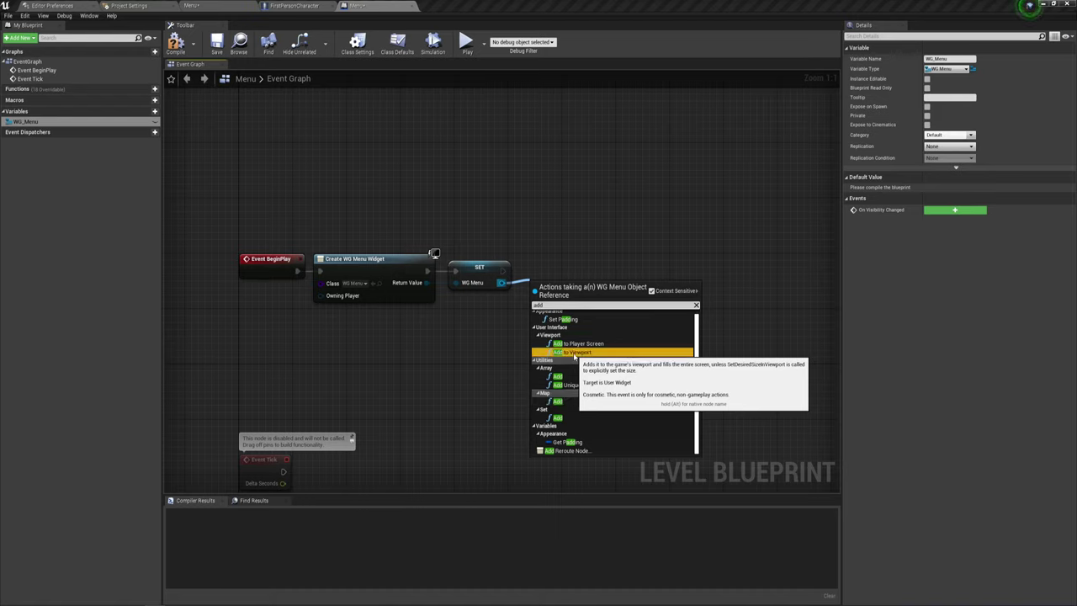
pyautogui.moveTo(555, 306); pyautogui.dragTo(554, 270)
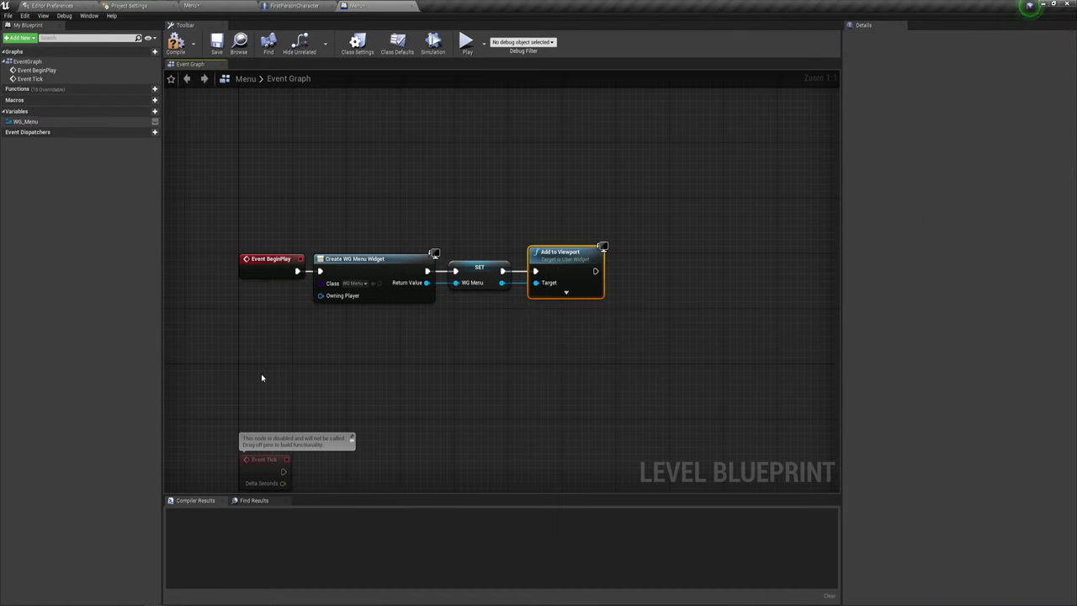
# - Feed Get Player Controller into Create Widget's Owning Player input
pyautogui.moveTo(323, 301); pyautogui.dragTo(274, 322)
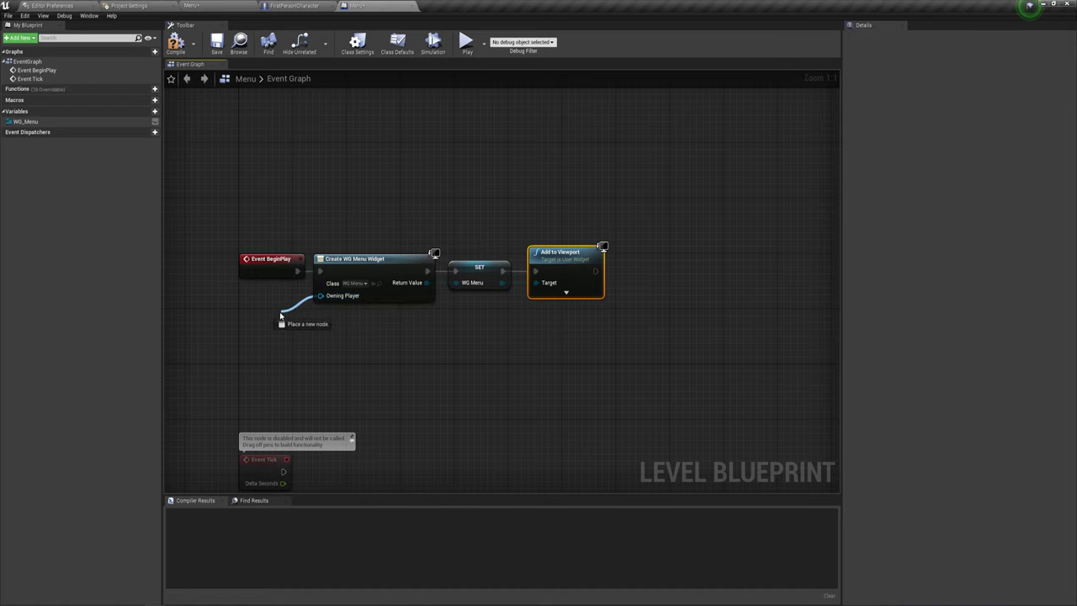
pyautogui.write('get')
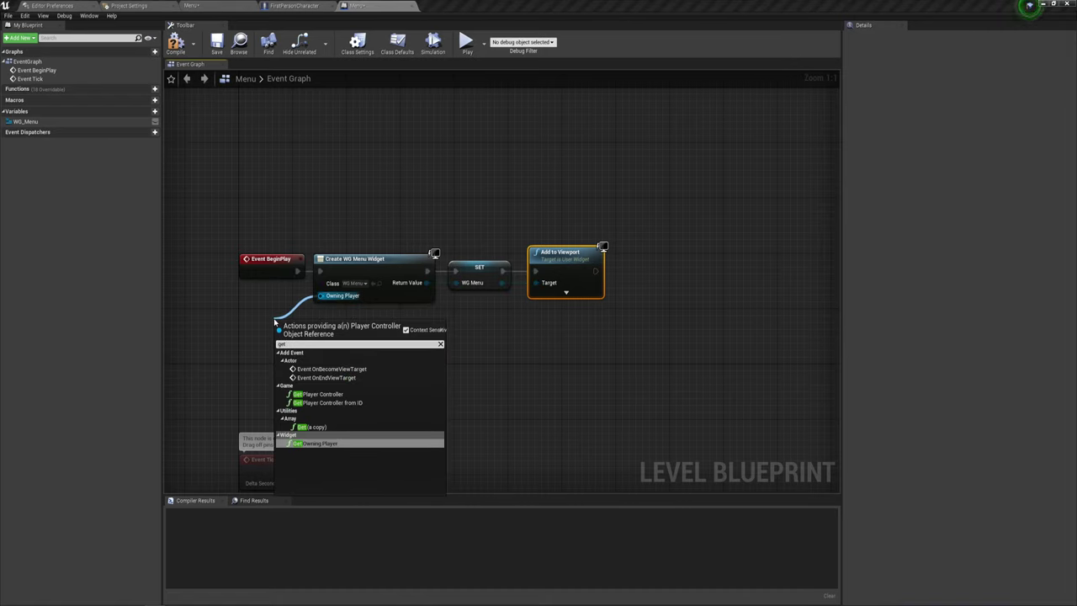
pyautogui.click(334, 395)
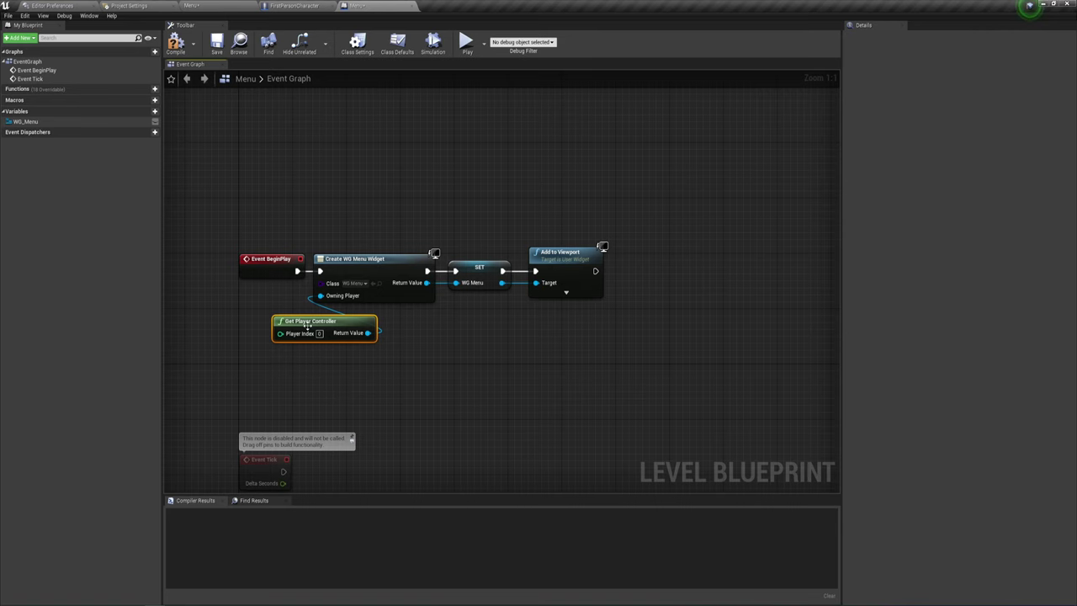
pyautogui.moveTo(305, 325); pyautogui.dragTo(300, 318)
pyautogui.click(386, 368)
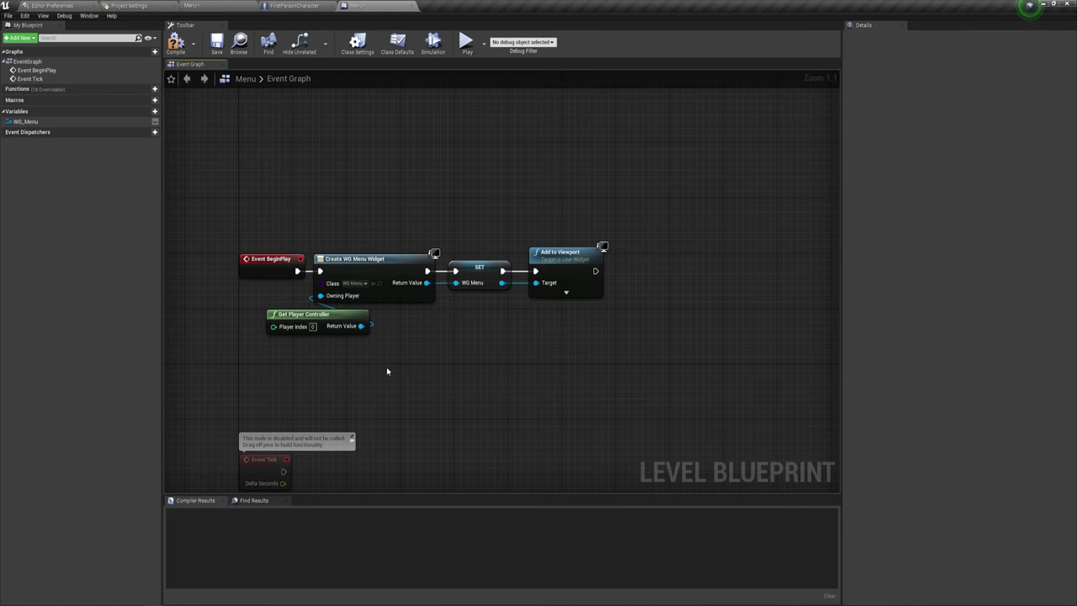
pyautogui.moveTo(388, 371); pyautogui.dragTo(446, 367, button='right')
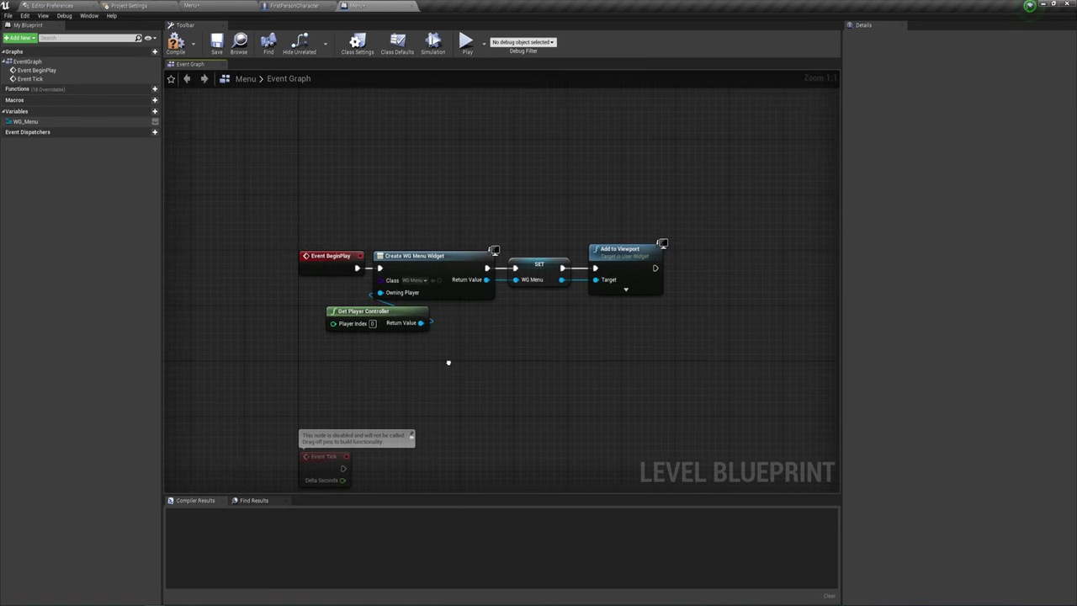
# - Compile and save the level blueprint, then close it
pyautogui.click(175, 42)
pyautogui.click(216, 47)
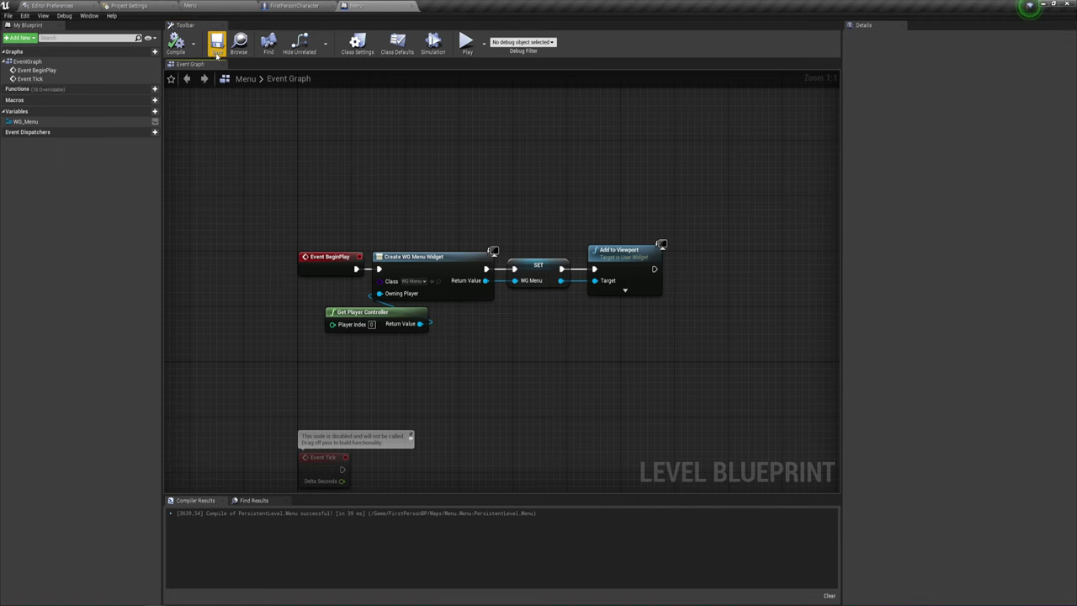
pyautogui.click(299, 6)
# - Open WG_Menu in the widget editor and enlarge its Designer canvas area
pyautogui.click(190, 5)
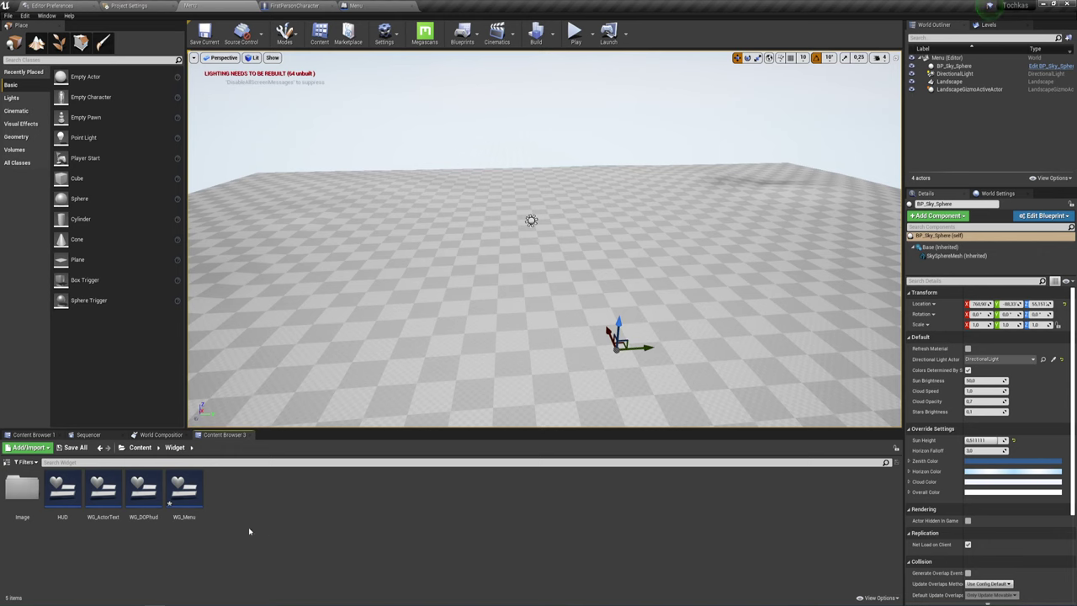
pyautogui.doubleClick(184, 490)
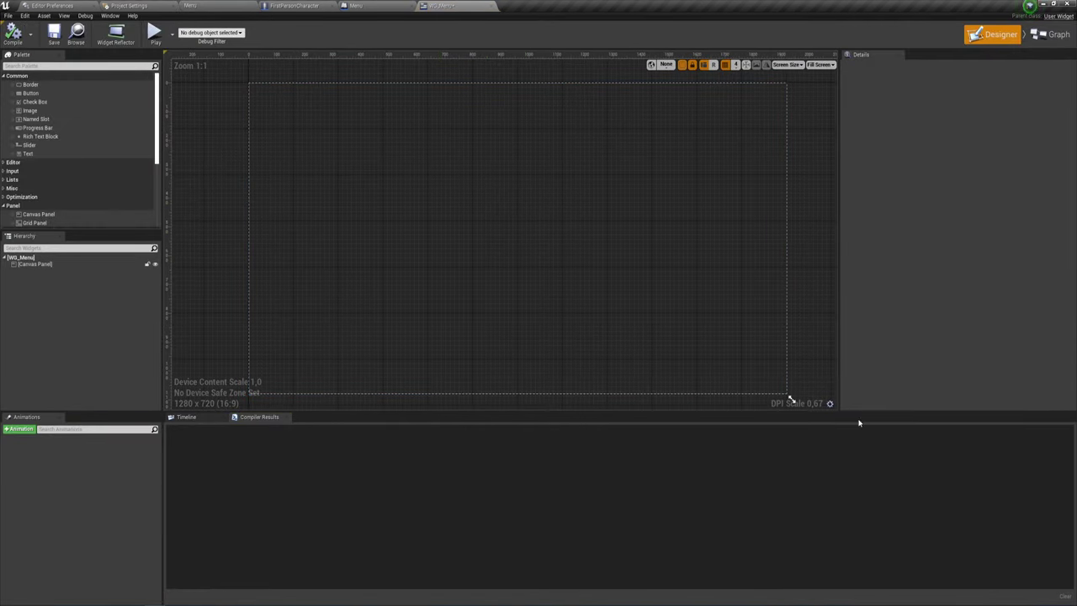
pyautogui.moveTo(865, 412); pyautogui.dragTo(870, 463)
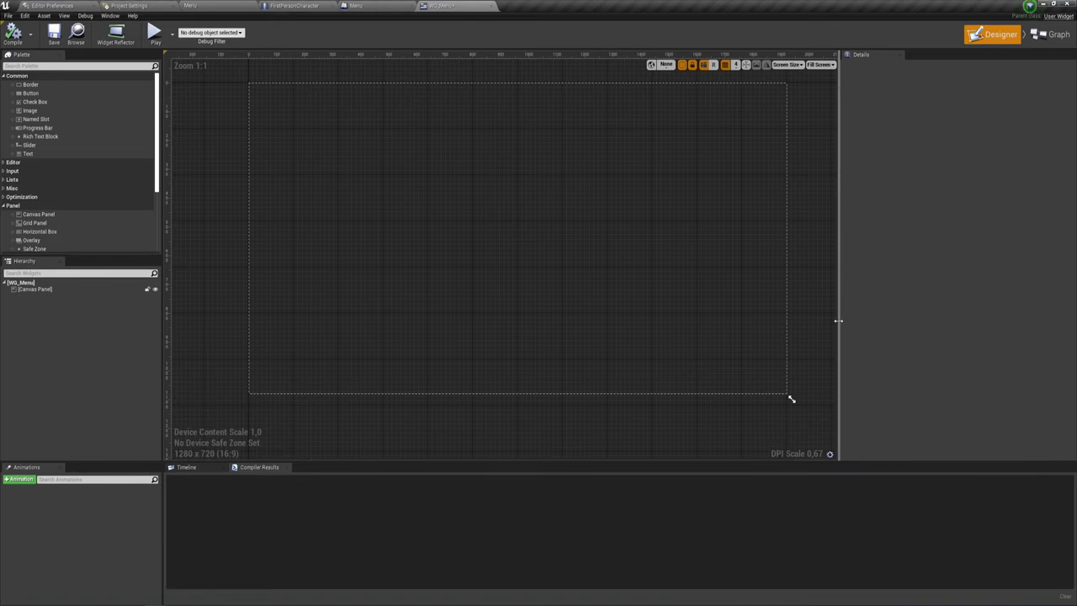
pyautogui.moveTo(838, 321); pyautogui.dragTo(952, 321)
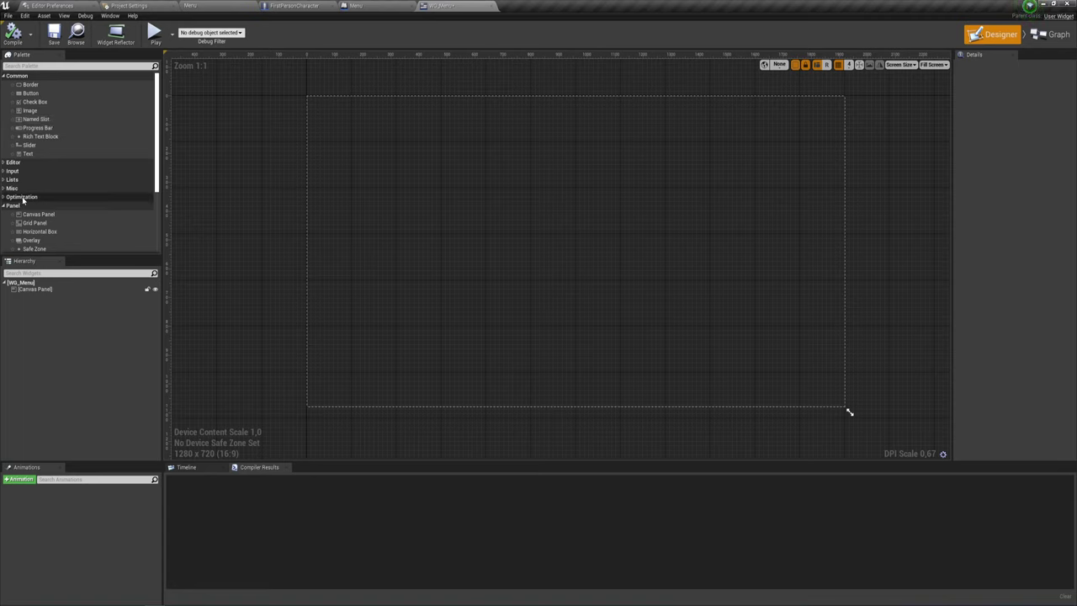
pyautogui.scroll(-5, 82, 199)
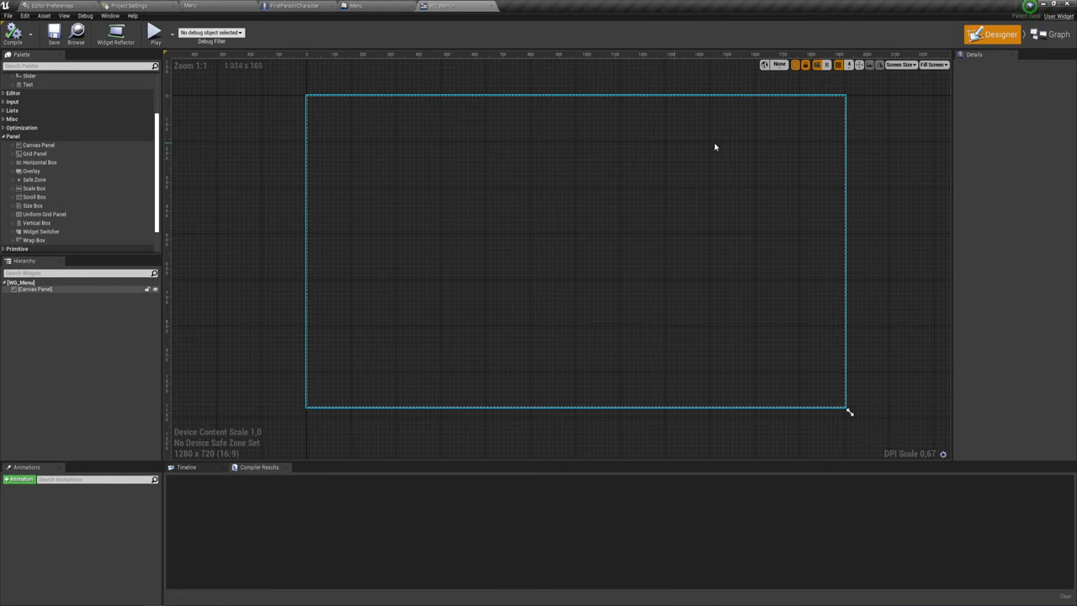
pyautogui.scroll(5, 83, 101)
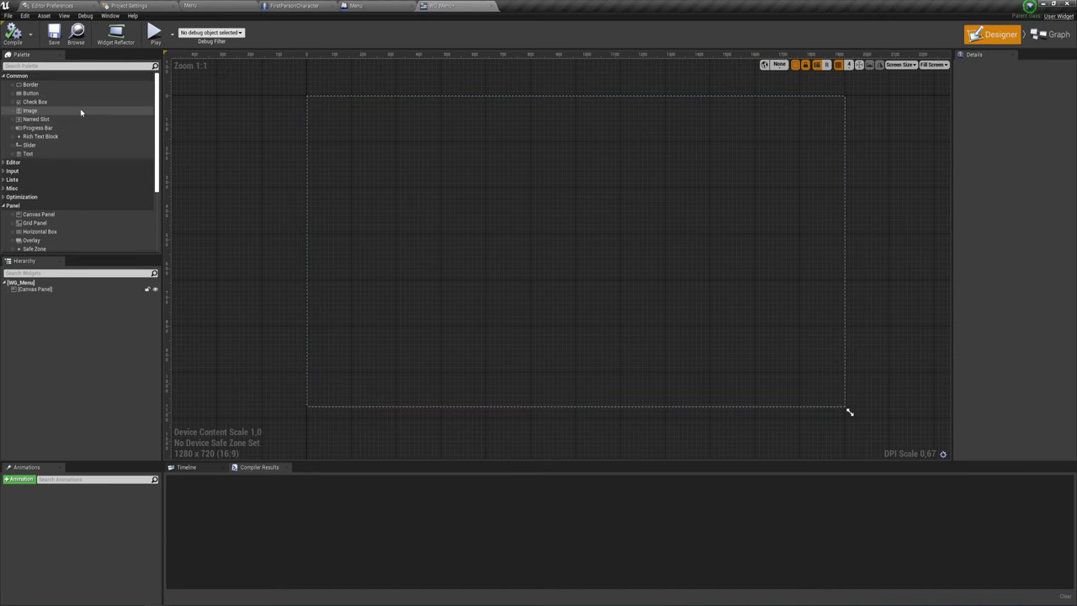
pyautogui.moveTo(32, 94); pyautogui.dragTo(440, 158)
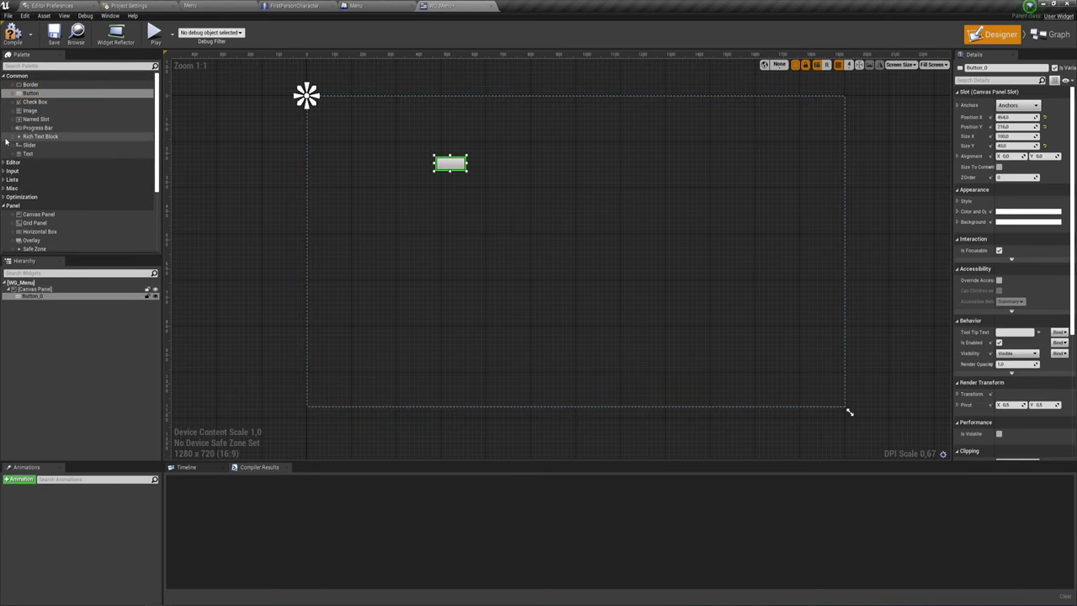
pyautogui.moveTo(28, 154); pyautogui.dragTo(457, 164)
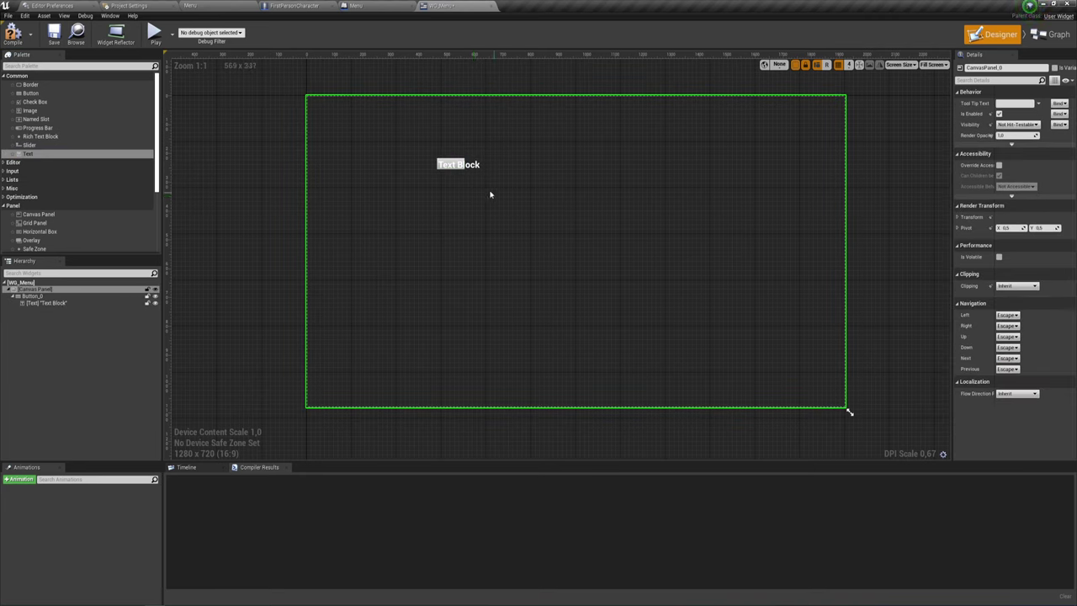
pyautogui.click(448, 159)
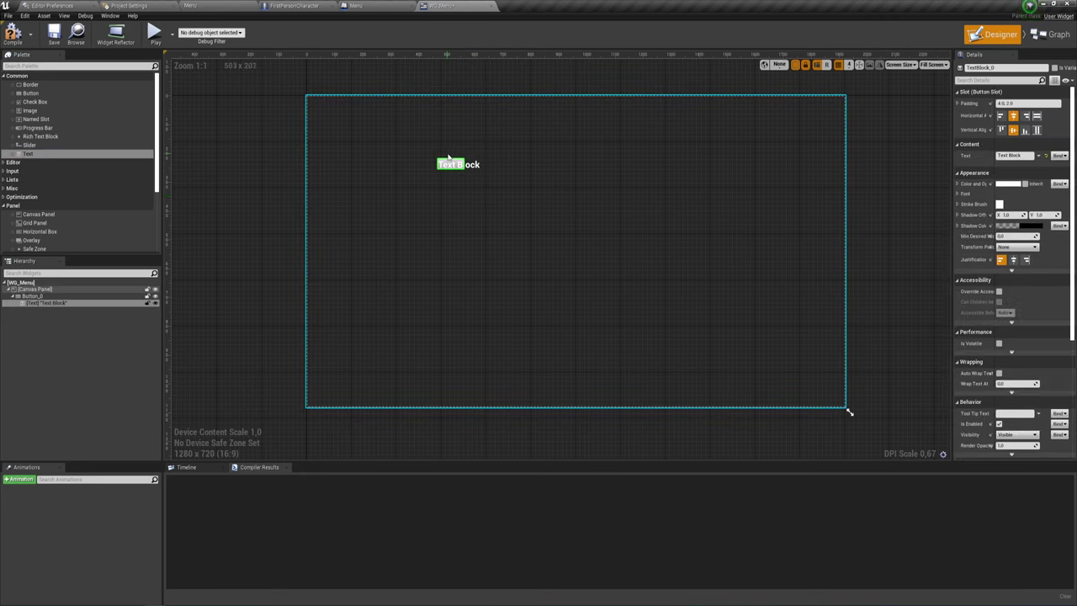
pyautogui.click(454, 164)
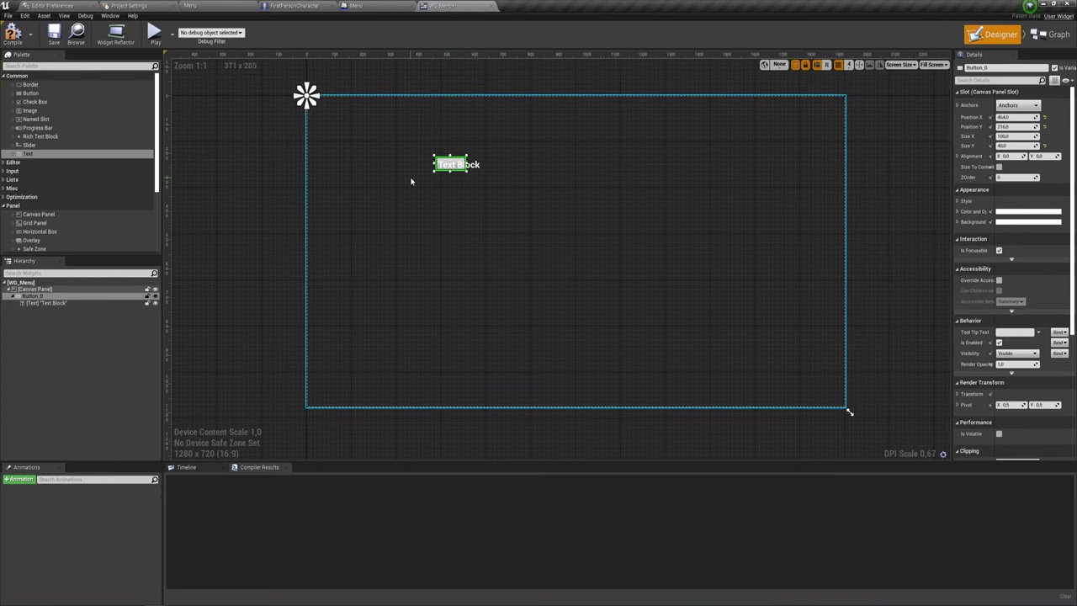
pyautogui.click(390, 99)
pyautogui.click(455, 171)
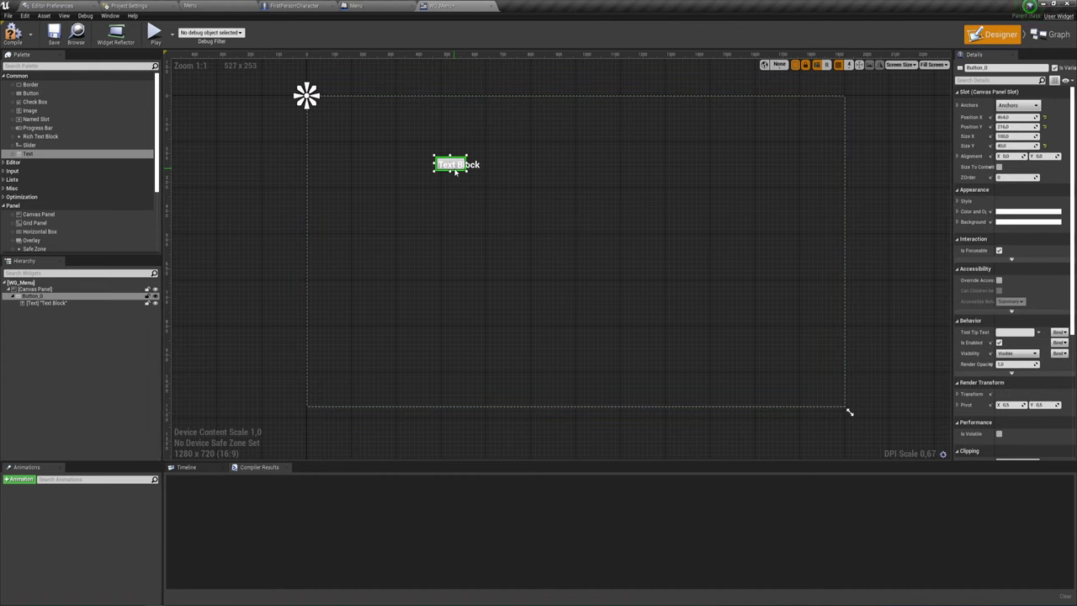
pyautogui.press('Delete')
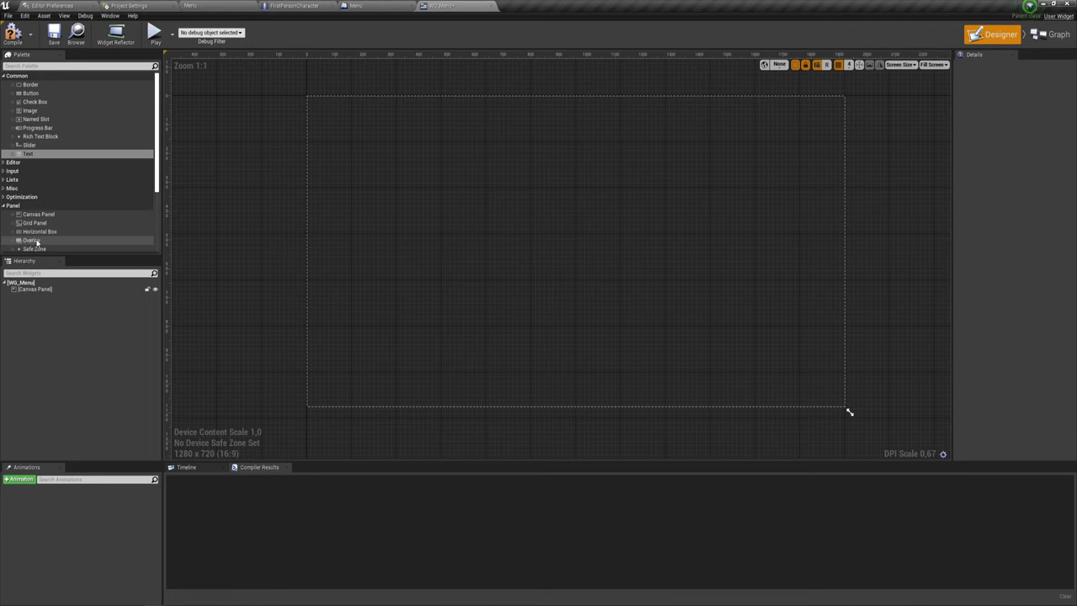
pyautogui.scroll(-2, 37, 242)
# - Add an Overlay to the Canvas Panel with the full-stretch anchor preset
pyautogui.click(36, 185)
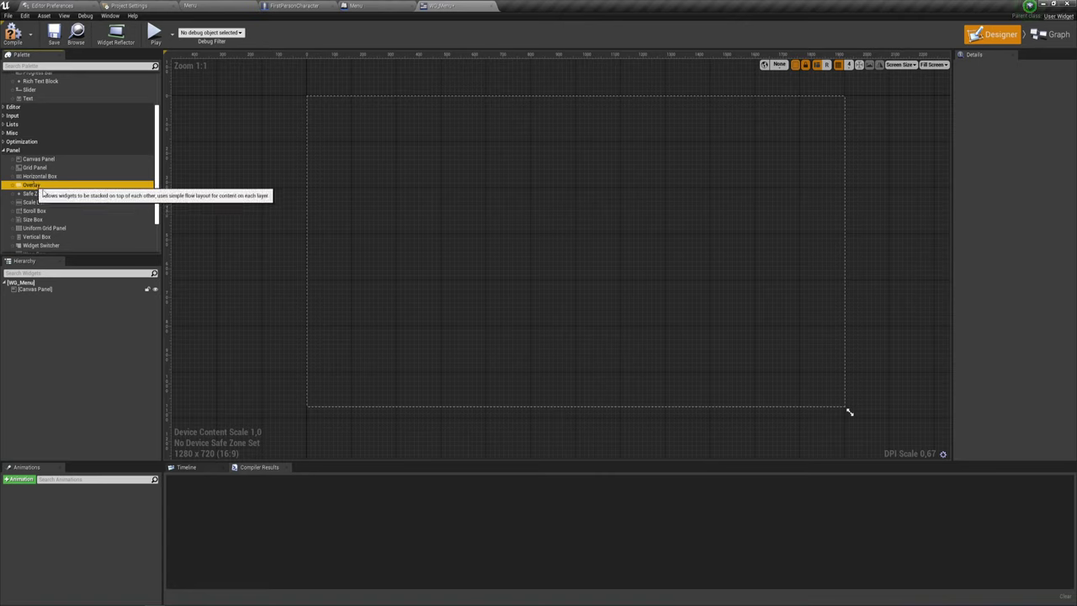
pyautogui.moveTo(33, 185); pyautogui.dragTo(48, 292)
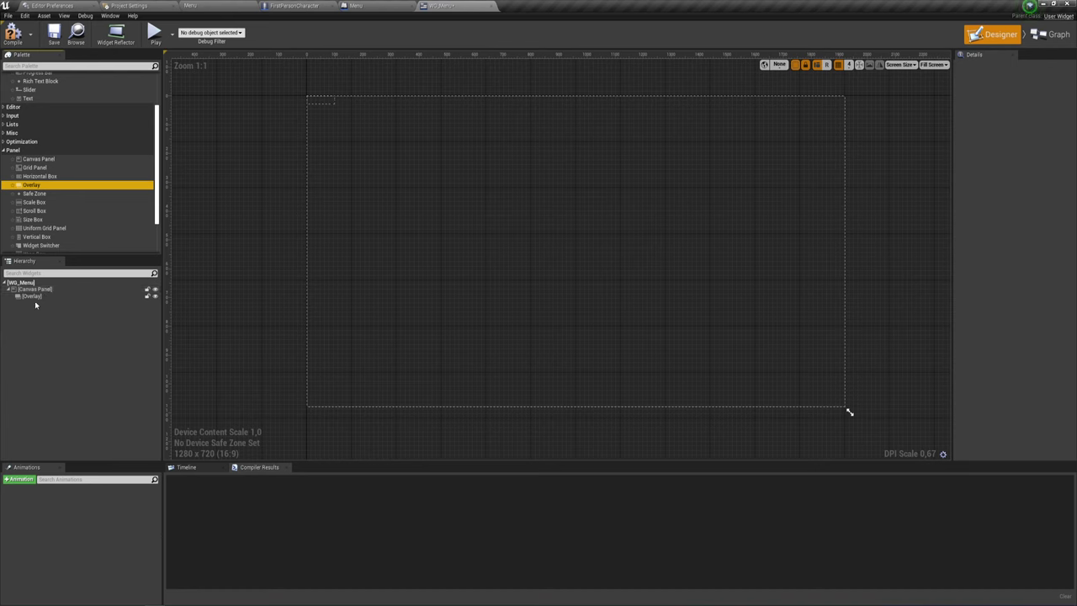
pyautogui.click(35, 297)
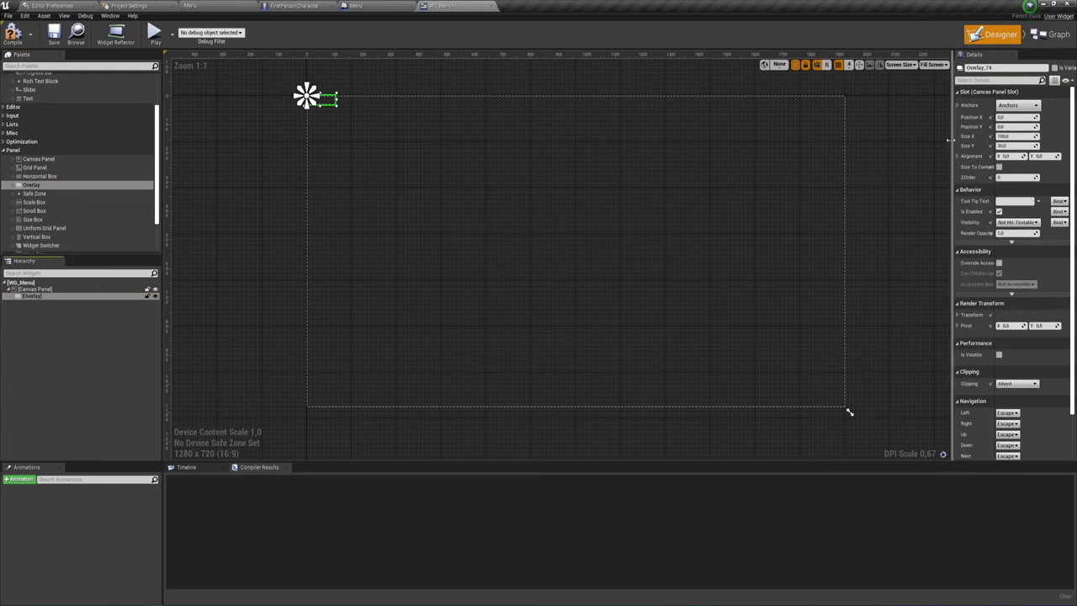
pyautogui.moveTo(953, 145); pyautogui.dragTo(894, 145)
pyautogui.click(979, 105)
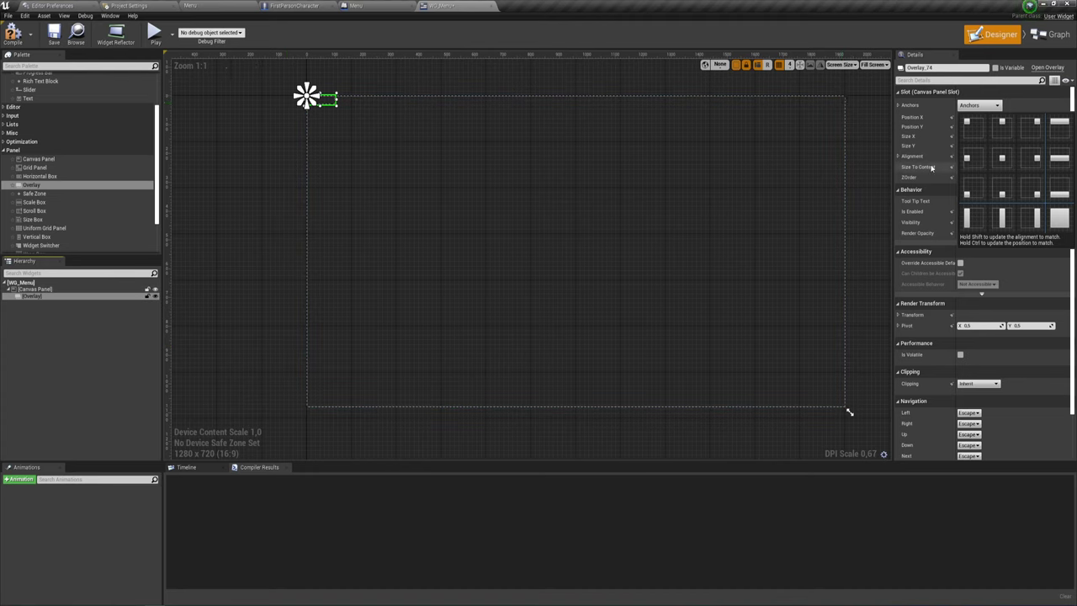
pyautogui.click(1057, 220)
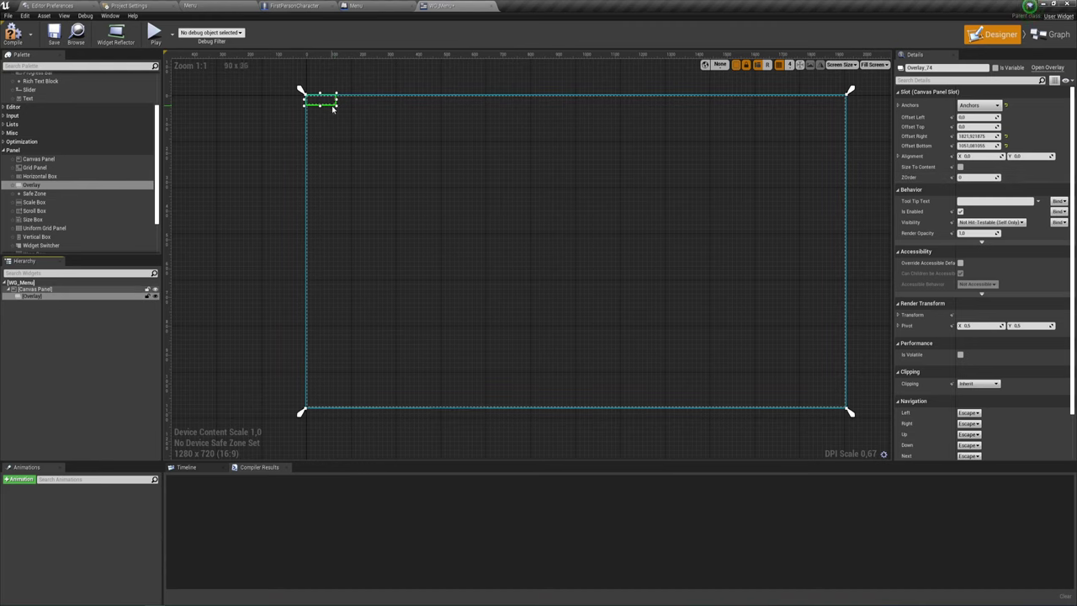
# - Set the Overlay's Offset Right and Offset Bottom to 0 so it fills the screen
pyautogui.moveTo(337, 106); pyautogui.dragTo(812, 379)
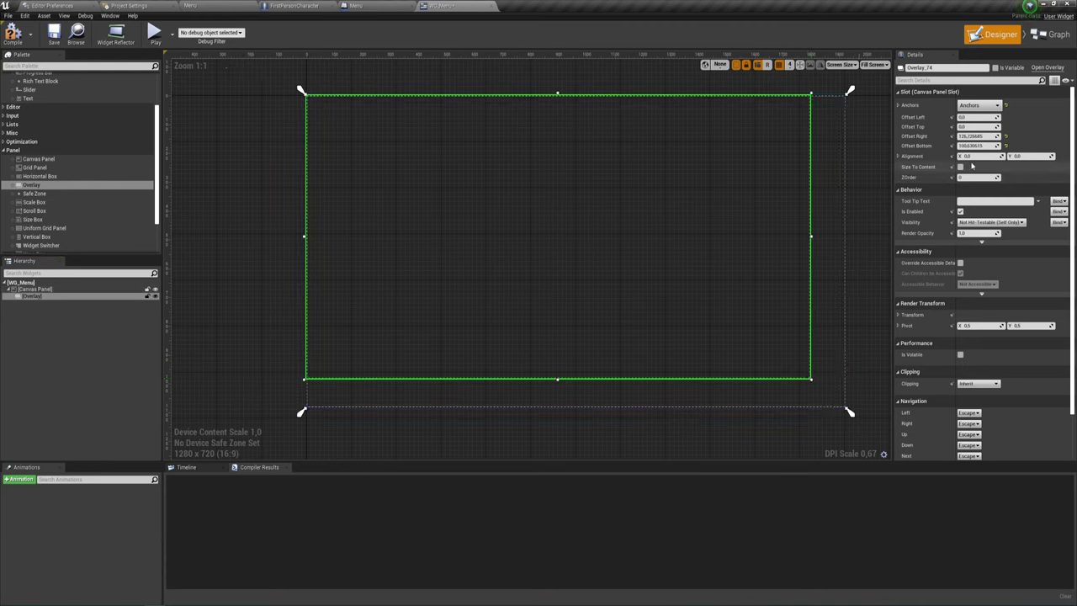
pyautogui.click(974, 137)
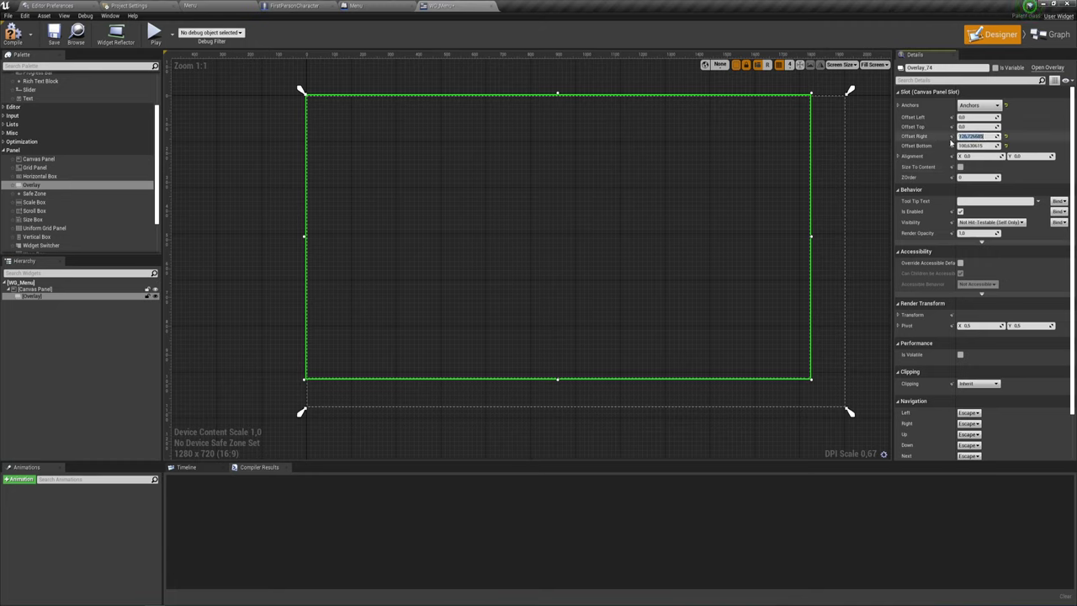
pyautogui.write('0')
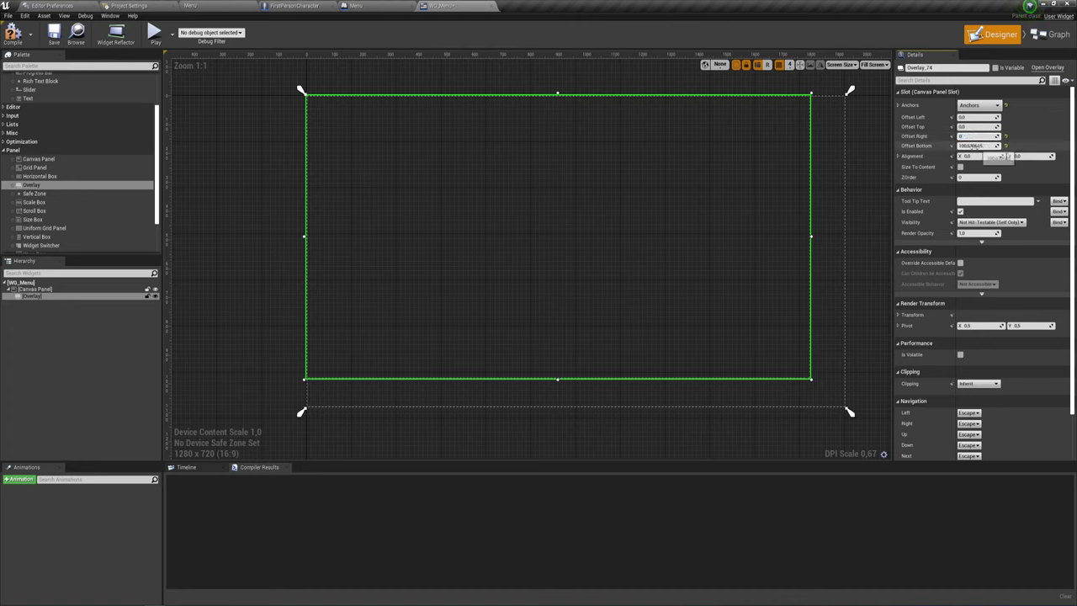
pyautogui.click(976, 146)
pyautogui.write('0')
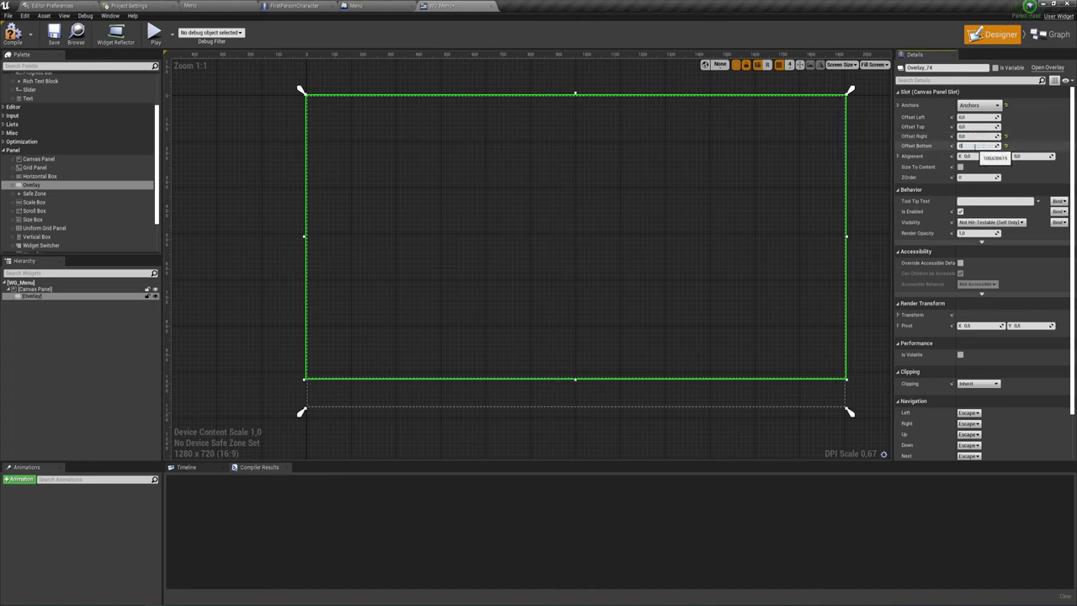
pyautogui.press('Return')
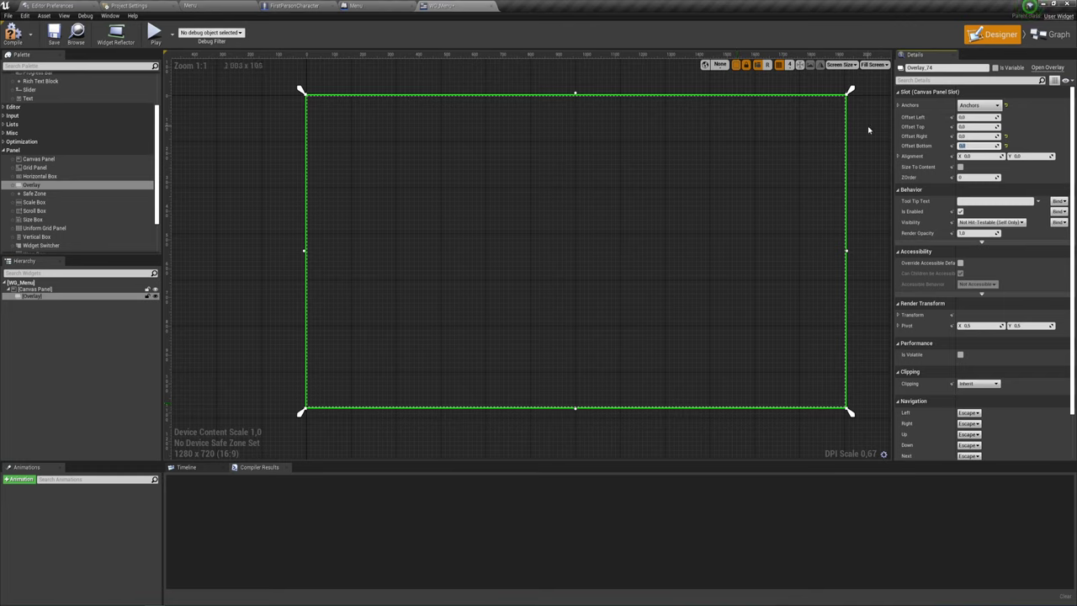
pyautogui.click(36, 298)
# - Rename the Overlay to Menu_overlay and tick Is Variable
pyautogui.doubleClick(39, 299)
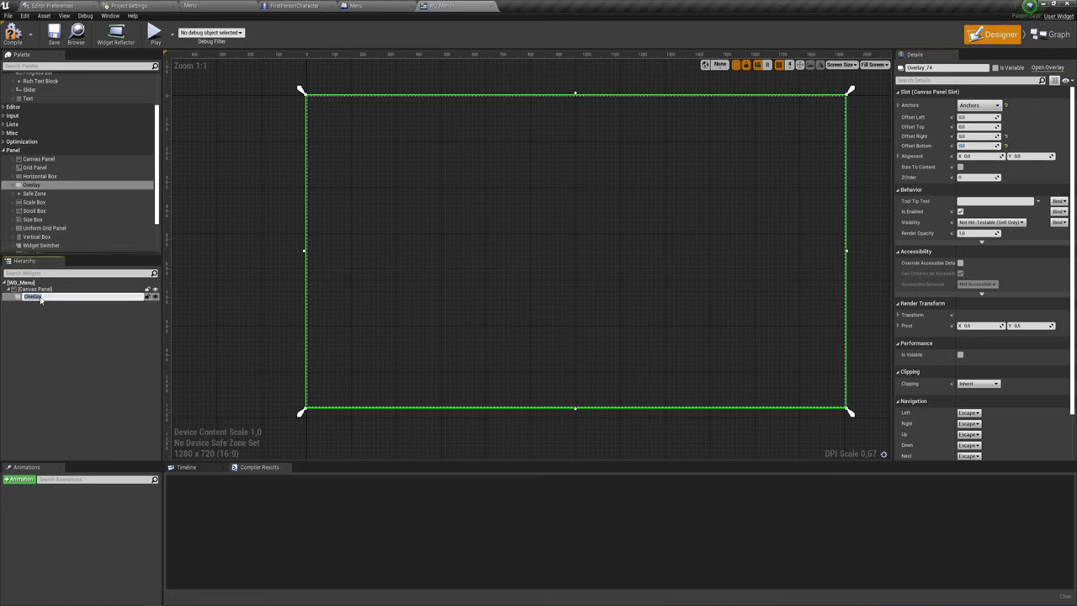
pyautogui.write('Menu_o')
pyautogui.click(225, 285)
pyautogui.click(51, 296)
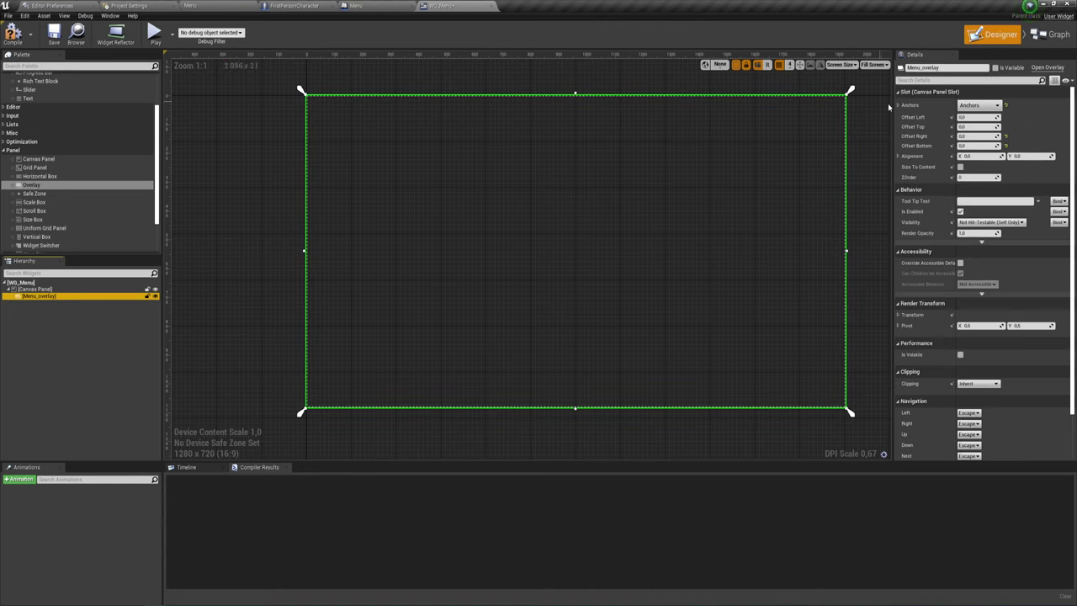
pyautogui.click(996, 68)
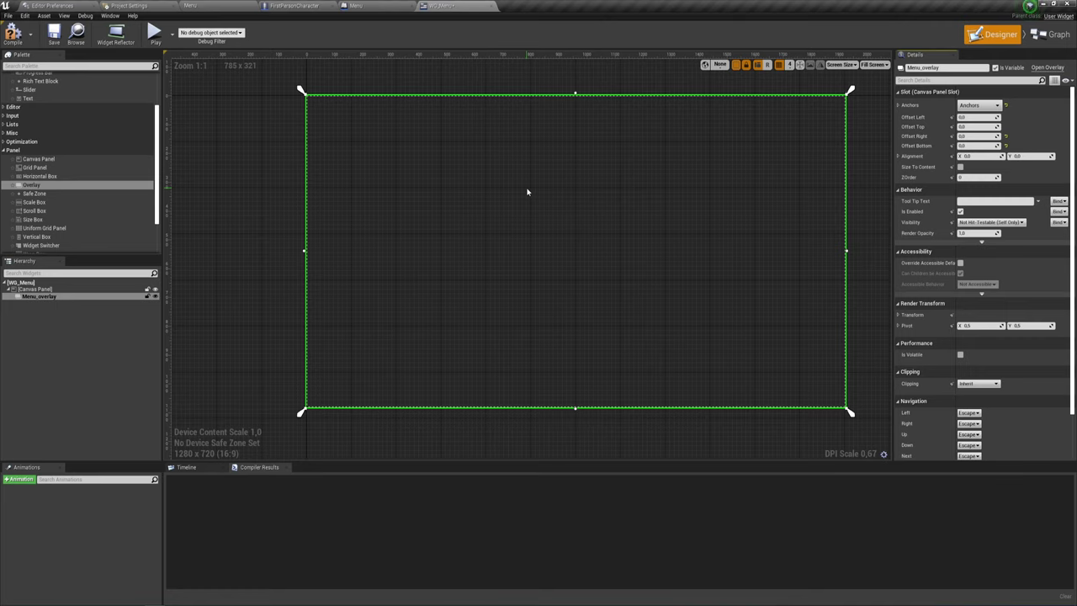
pyautogui.click(177, 326)
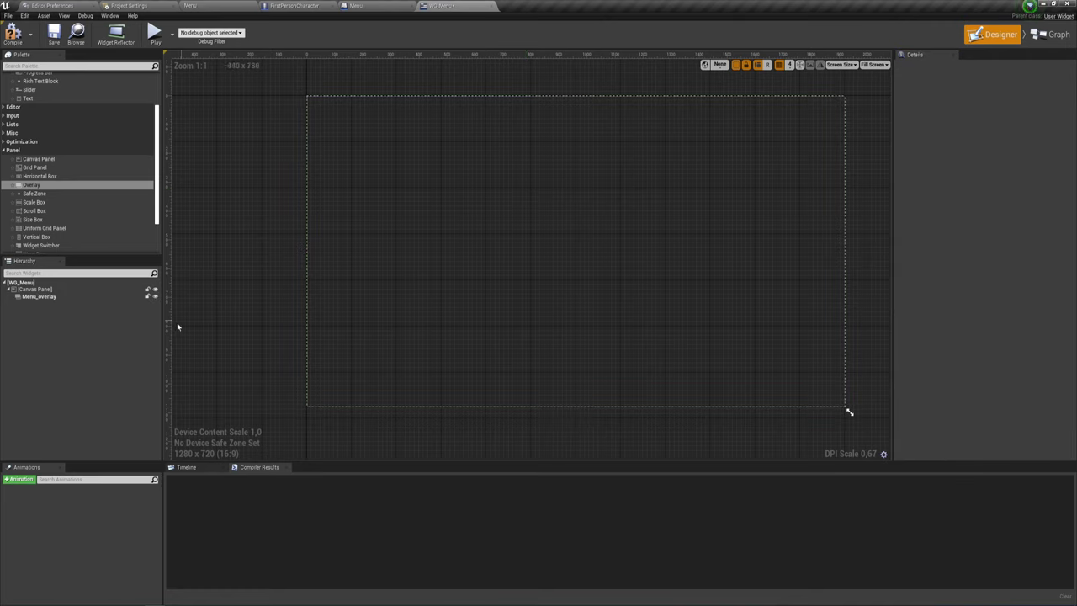
pyautogui.click(43, 296)
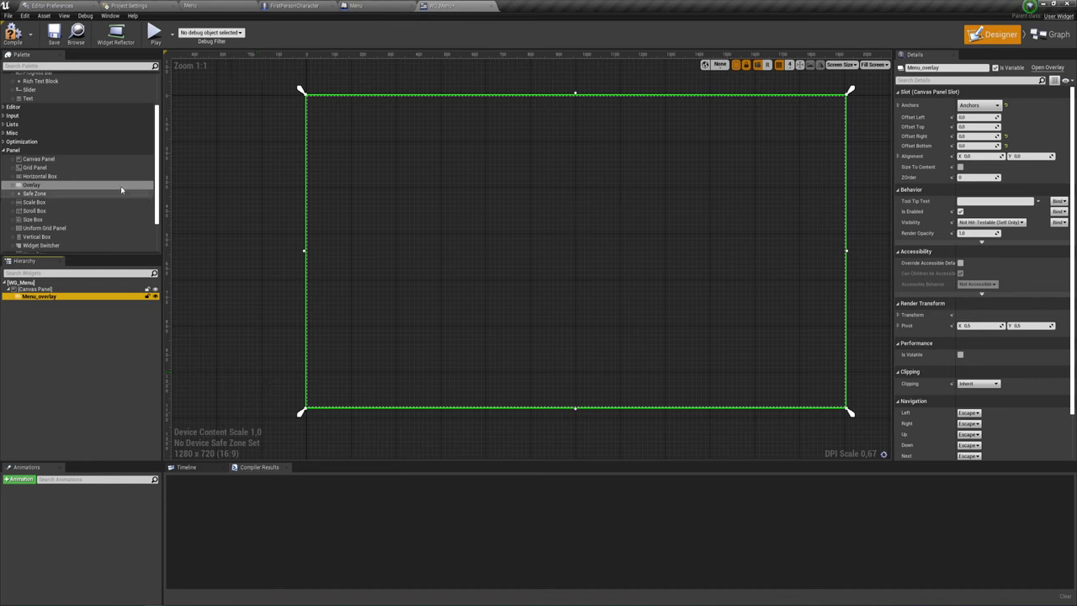
# - Nest a Canvas Panel inside Menu_overlay and set it to fill horizontally
pyautogui.scroll(3, 51, 109)
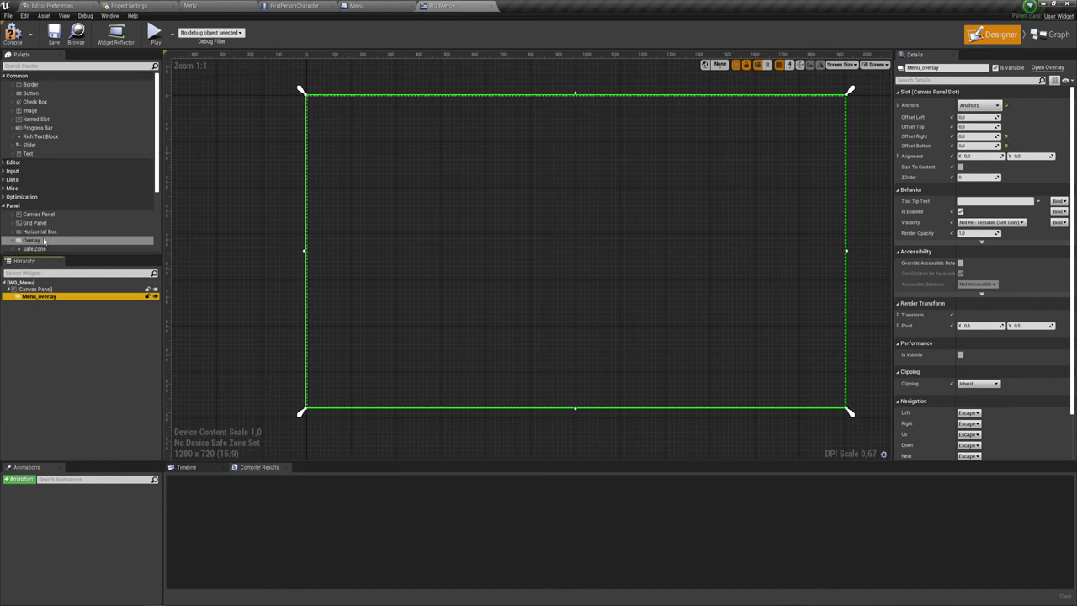
pyautogui.scroll(-1, 45, 242)
pyautogui.moveTo(40, 187); pyautogui.dragTo(42, 300)
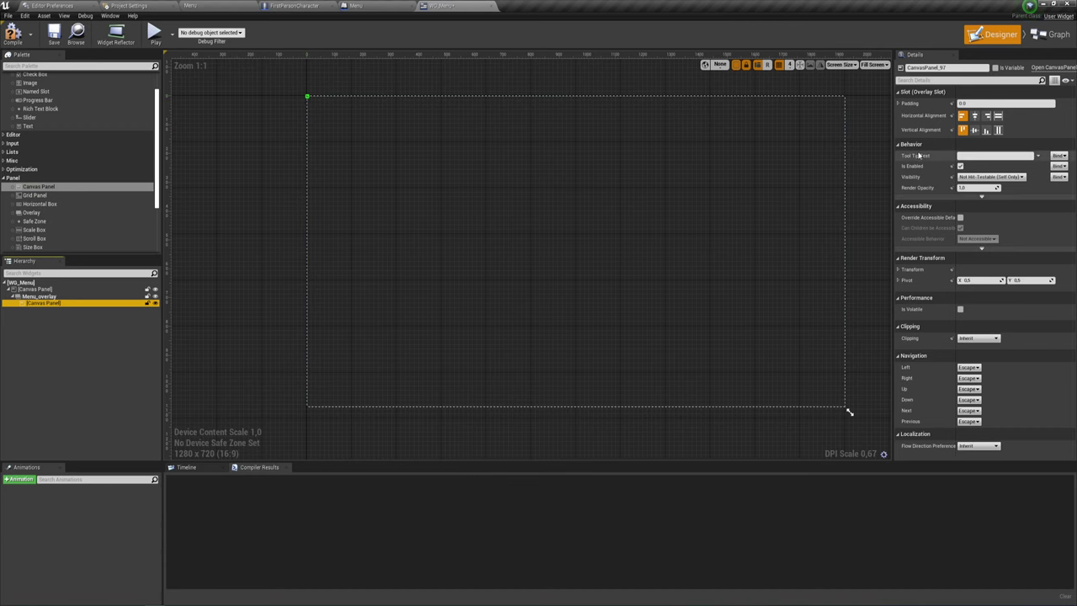
pyautogui.click(998, 117)
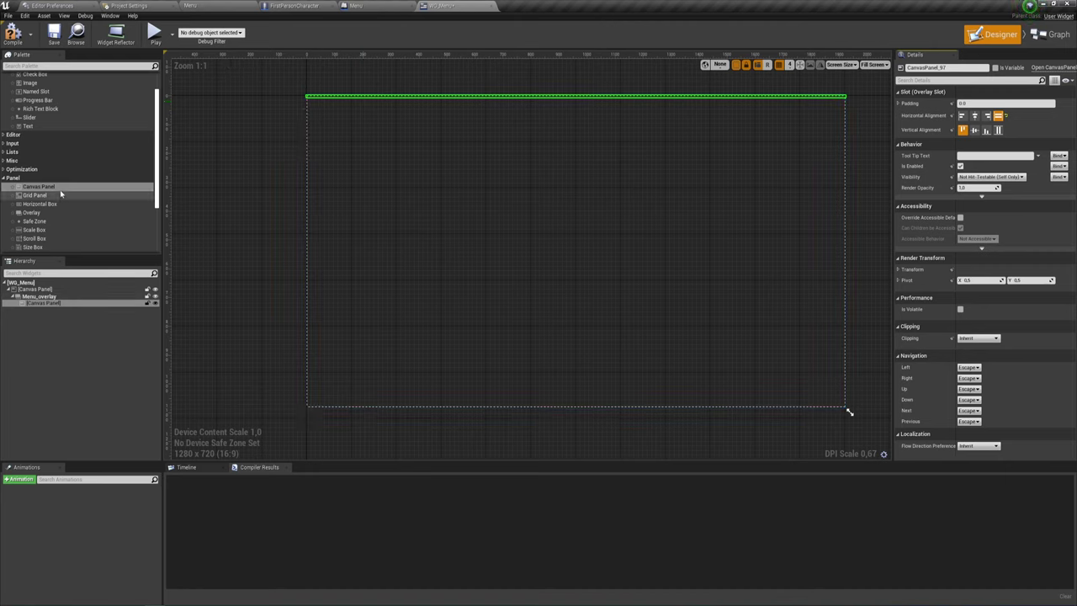
pyautogui.scroll(-1, 61, 193)
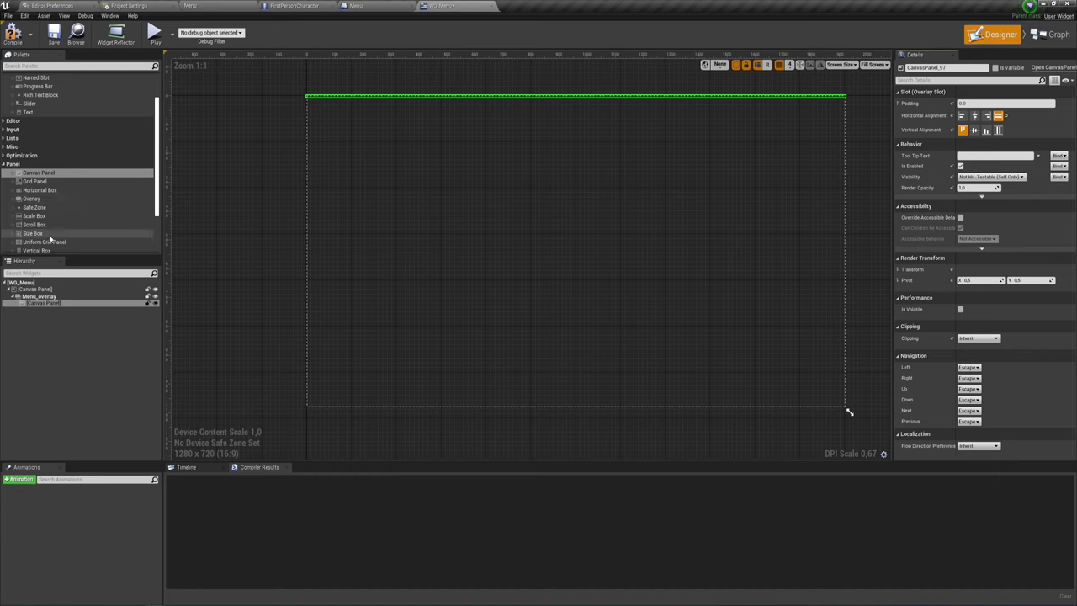
pyautogui.scroll(-2, 35, 206)
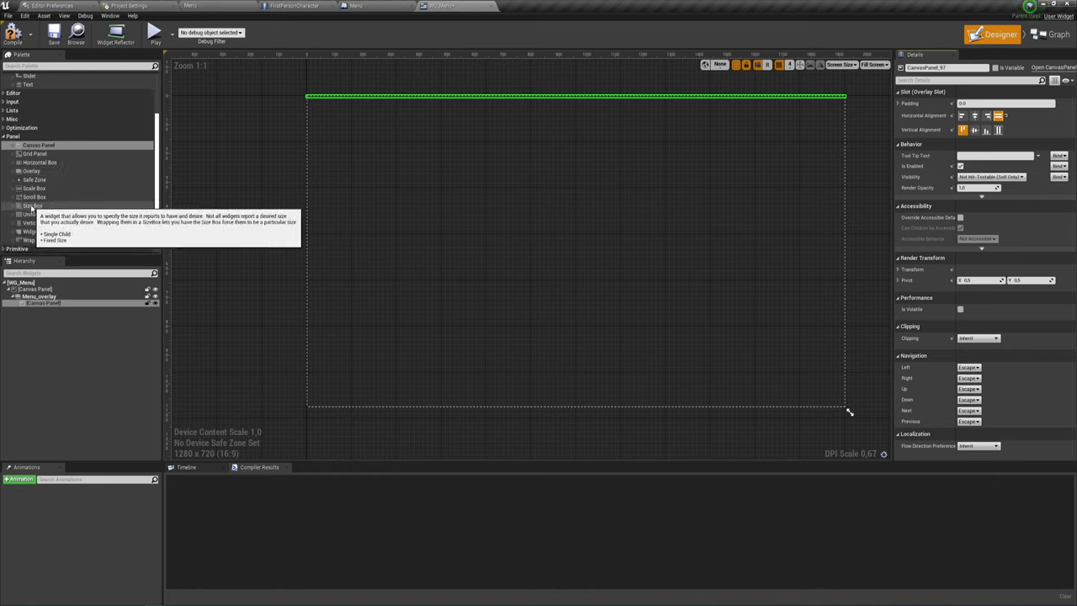
pyautogui.click(32, 207)
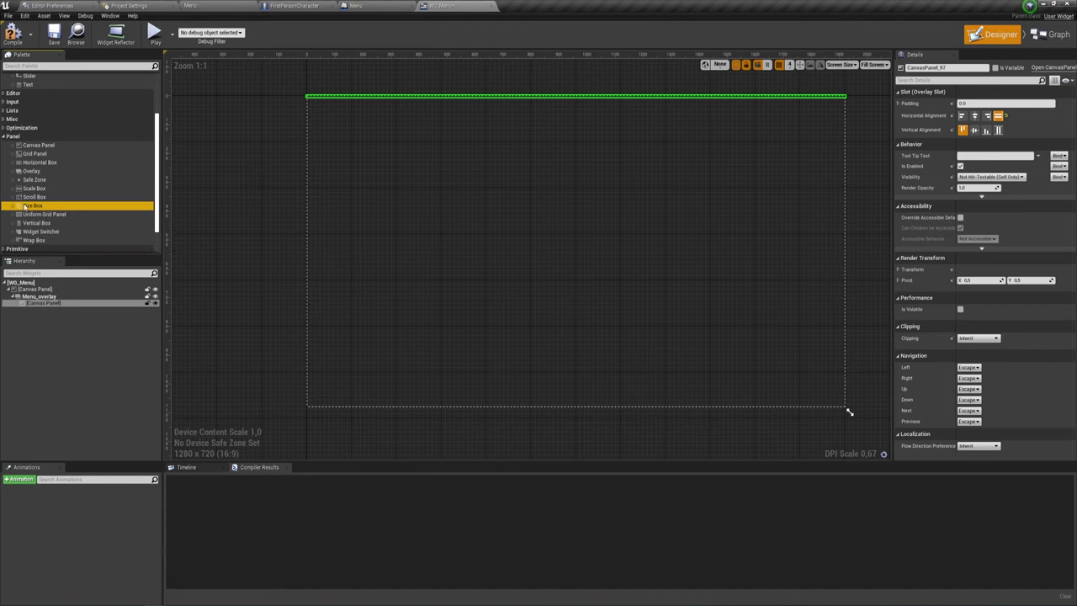
# - Add a Size Box under Menu_overlay, make it fill horizontally, and enable Height Override
pyautogui.moveTo(39, 208); pyautogui.dragTo(44, 309)
pyautogui.click(42, 309)
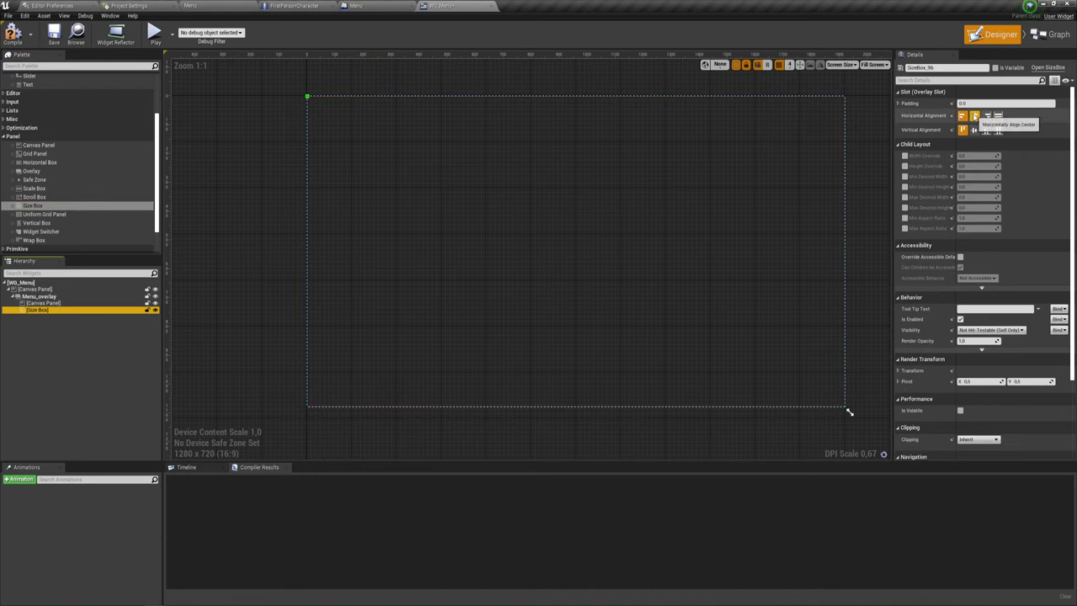
pyautogui.click(999, 117)
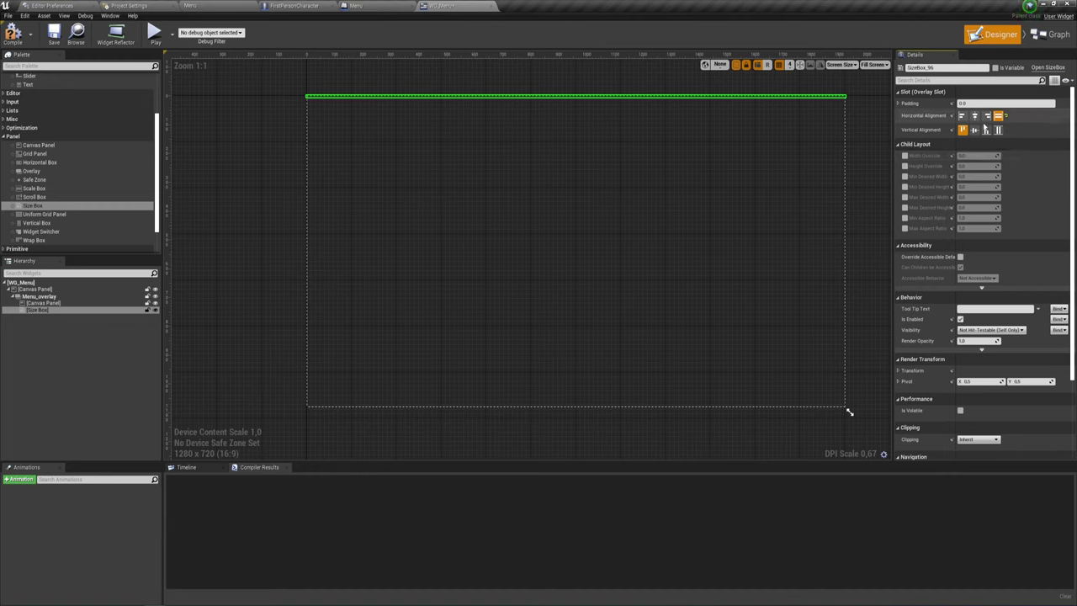
pyautogui.click(906, 166)
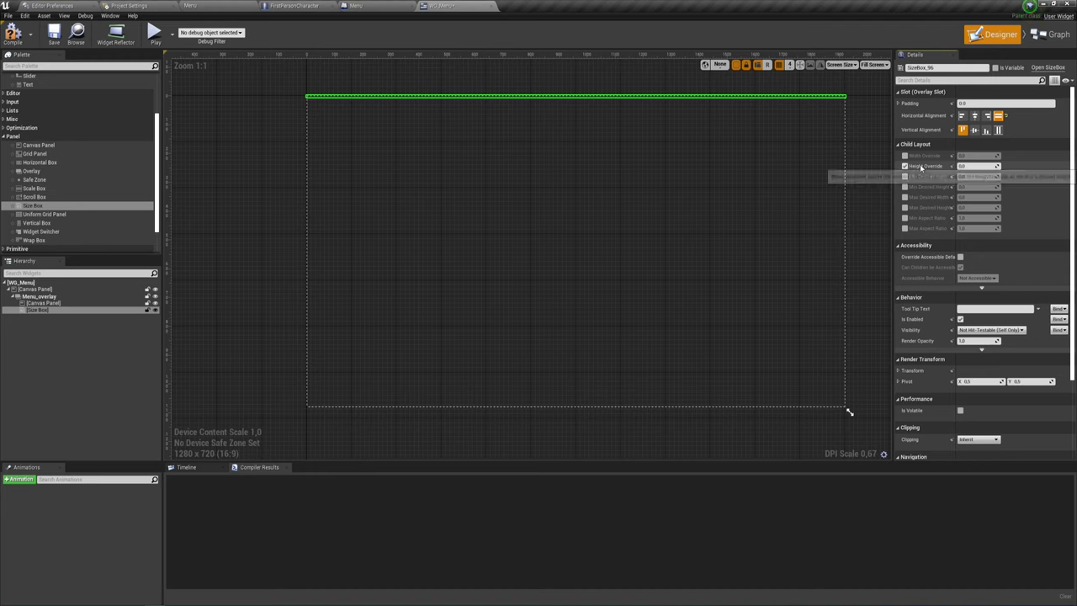
pyautogui.click(970, 166)
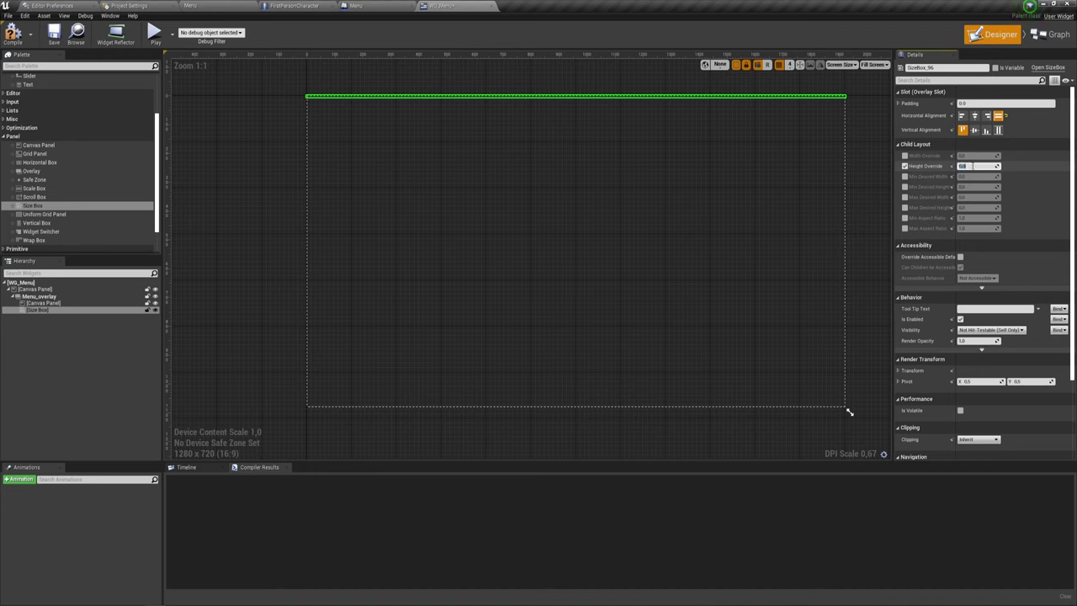
pyautogui.write('100')
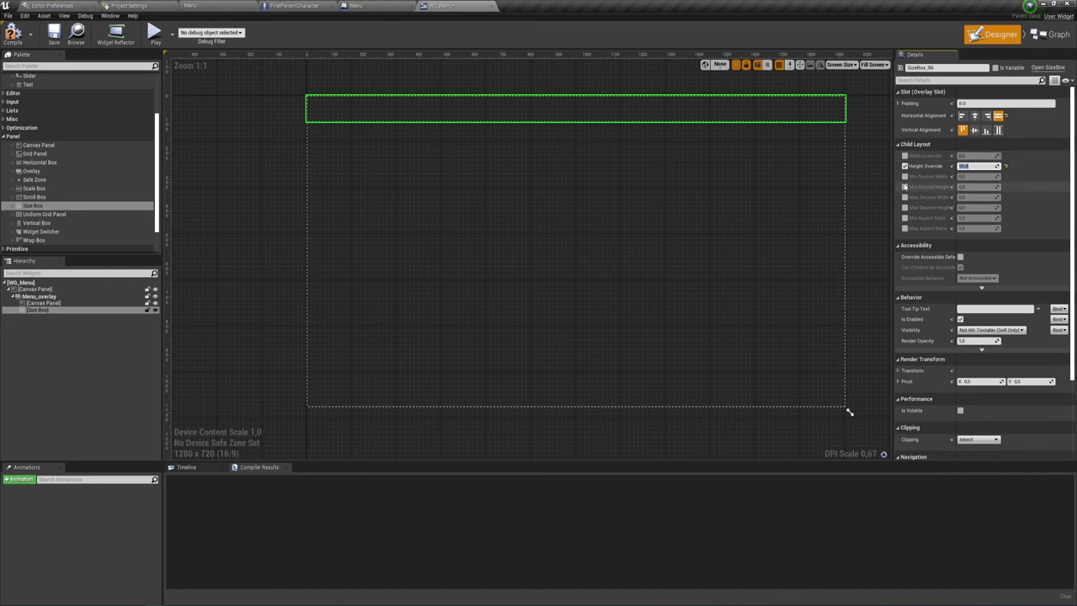
# - Set the size box's Min and Max Desired Height to 90, leaving Min Desired Width off
pyautogui.click(905, 186)
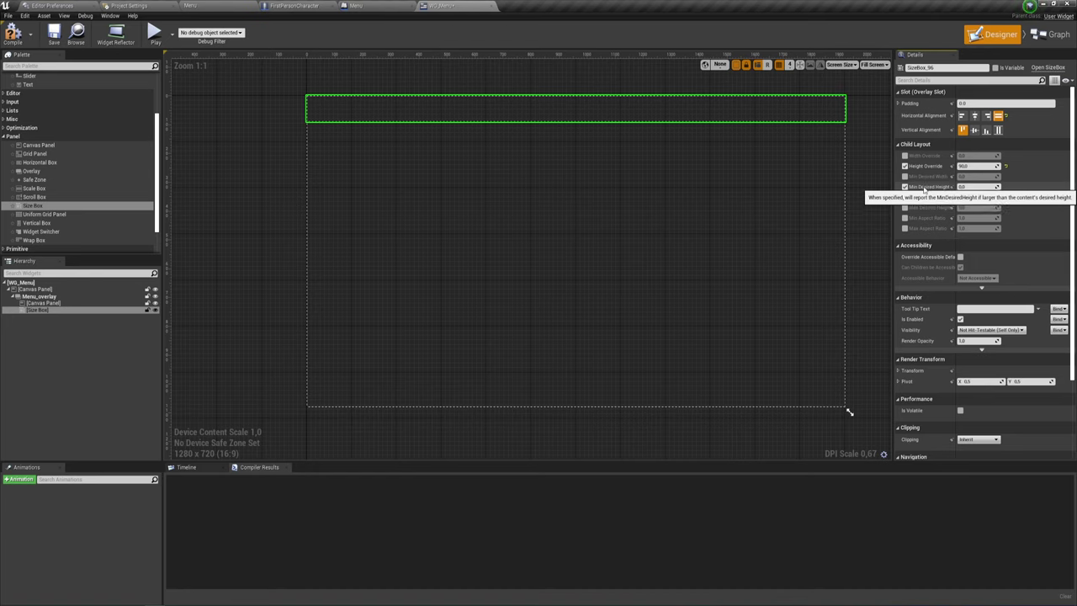
pyautogui.click(974, 187)
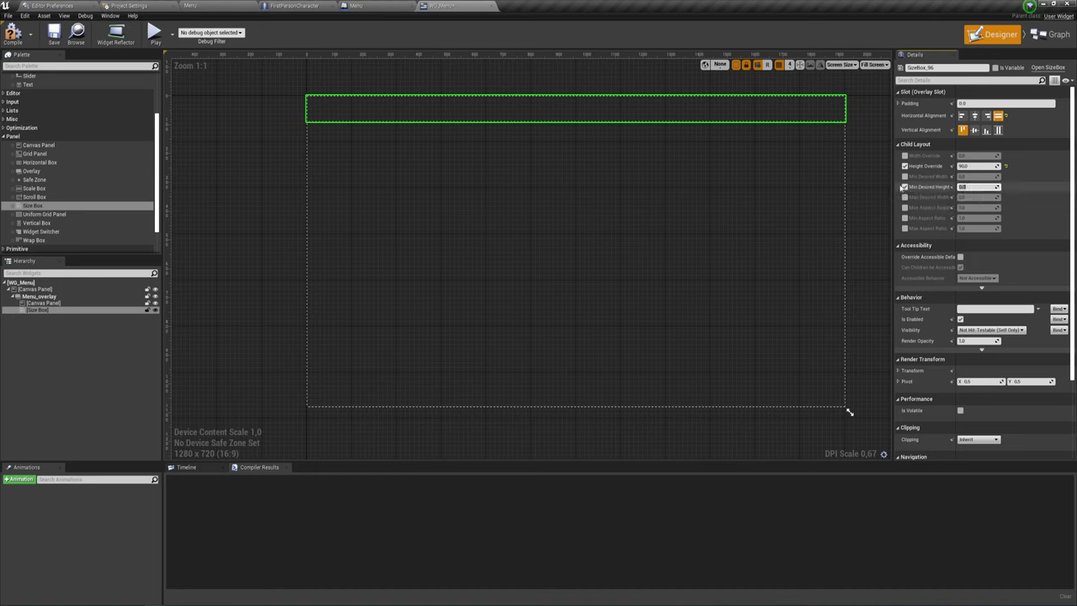
pyautogui.click(905, 176)
pyautogui.click(974, 176)
pyautogui.write('1024')
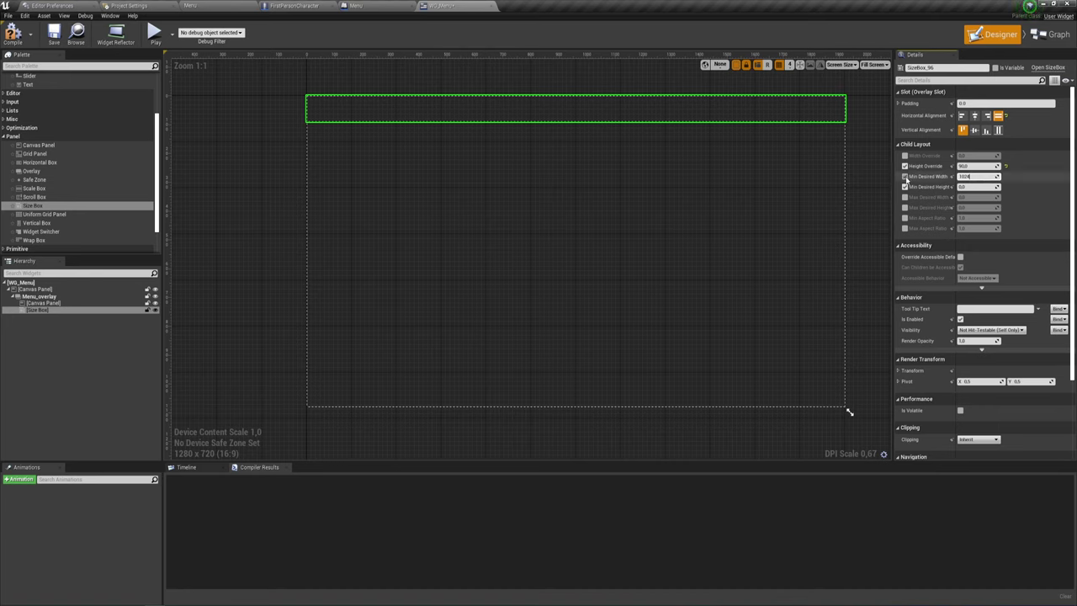
pyautogui.click(905, 176)
pyautogui.click(968, 187)
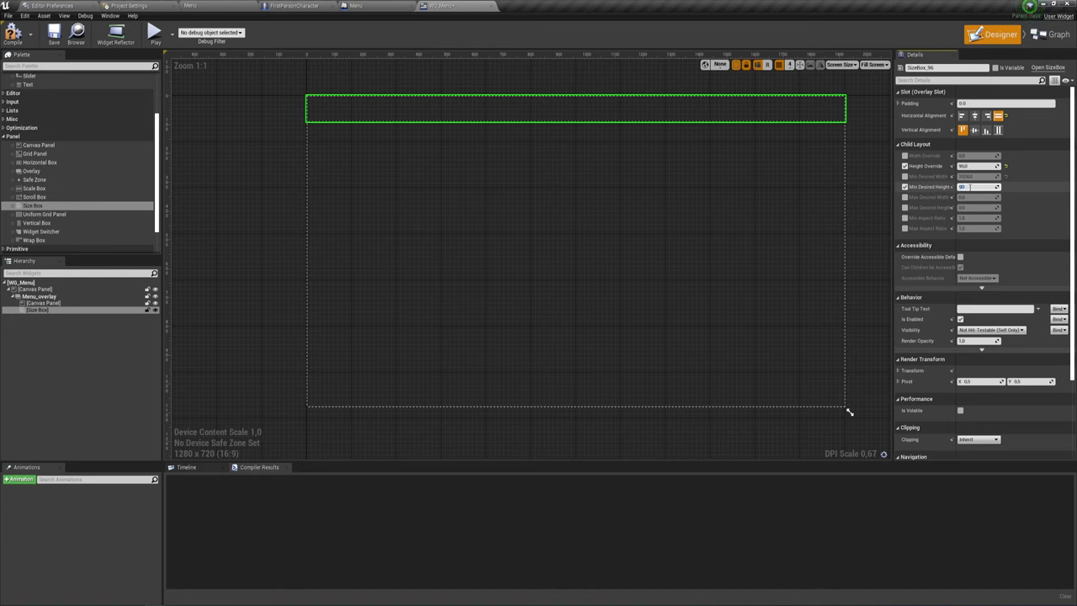
pyautogui.press('Return')
pyautogui.click(905, 207)
pyautogui.click(967, 208)
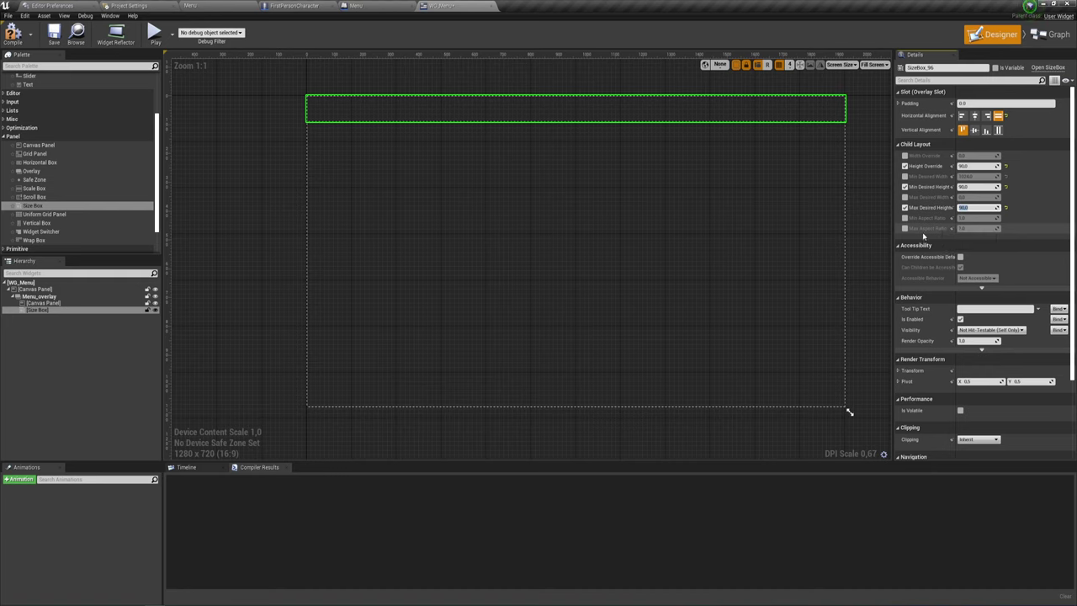
pyautogui.click(594, 239)
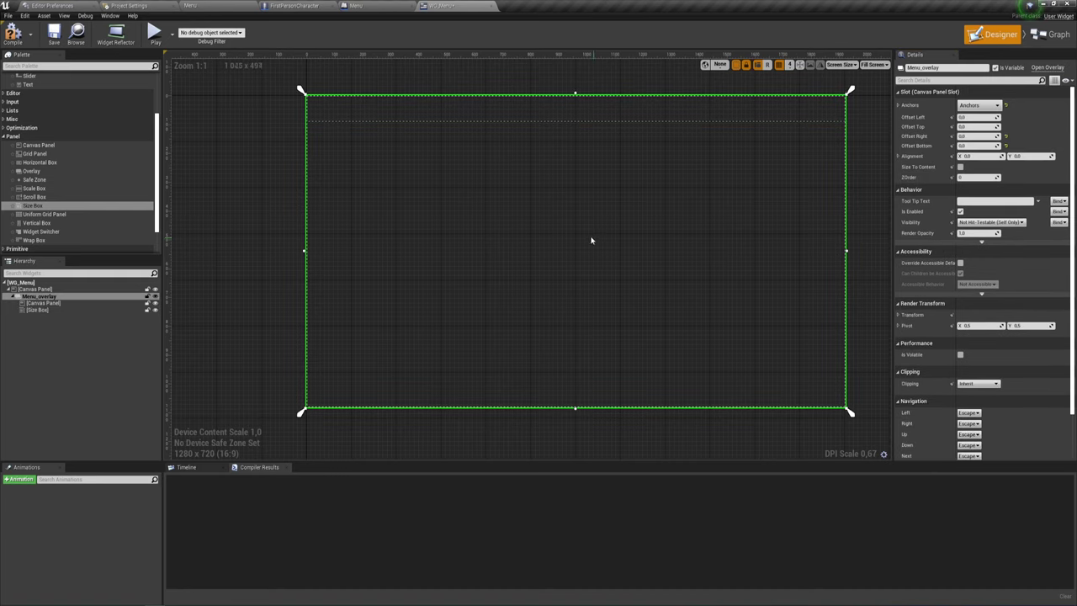
# - Place a Horizontal Box inside the top Size Box, keeping its padding at zero
pyautogui.click(557, 112)
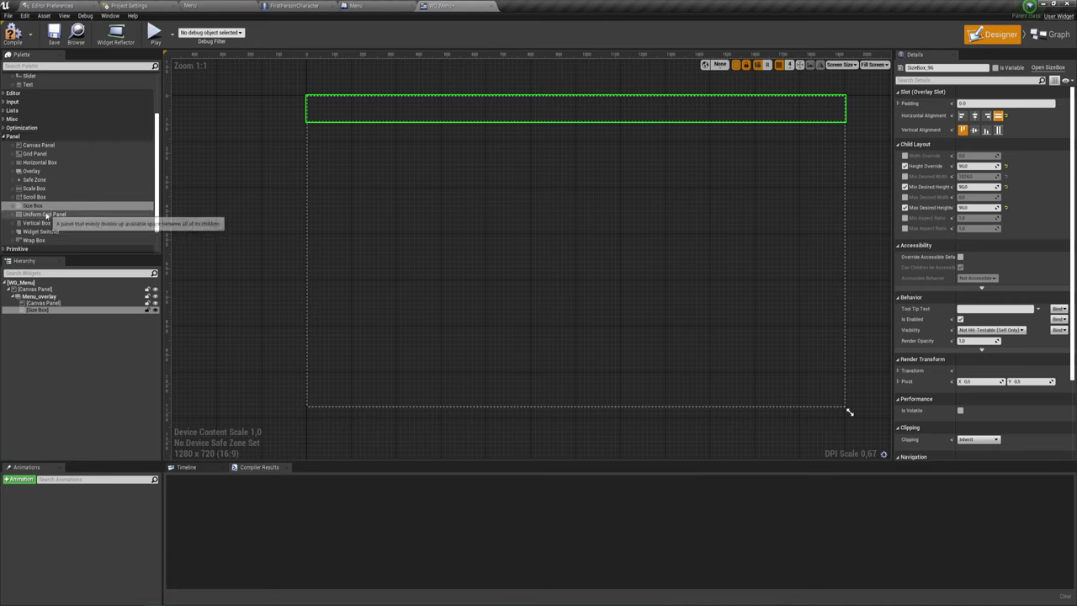
pyautogui.scroll(1, 57, 151)
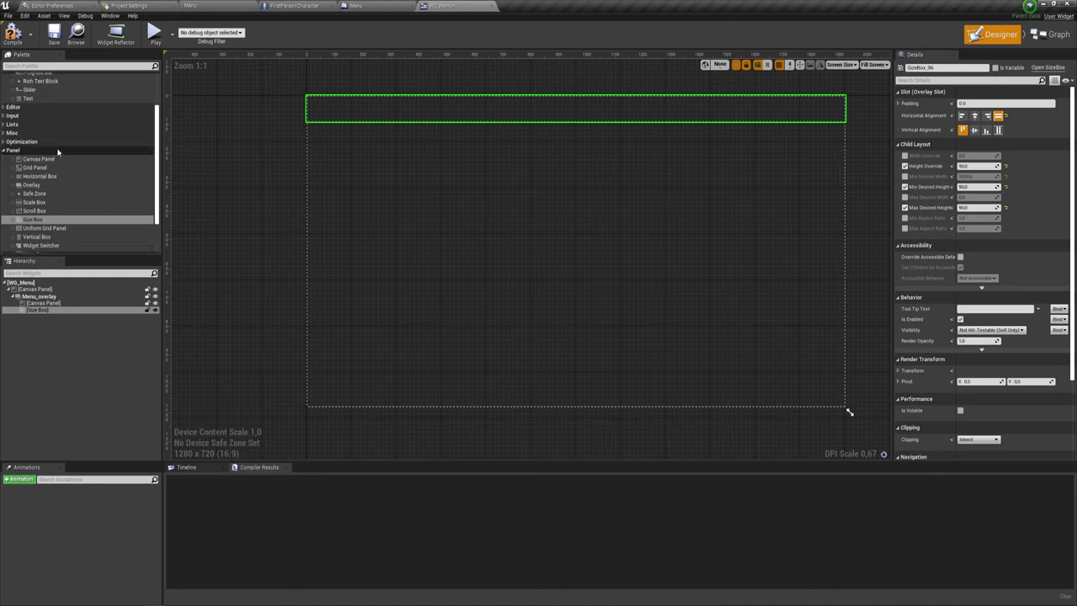
pyautogui.scroll(-2, 57, 152)
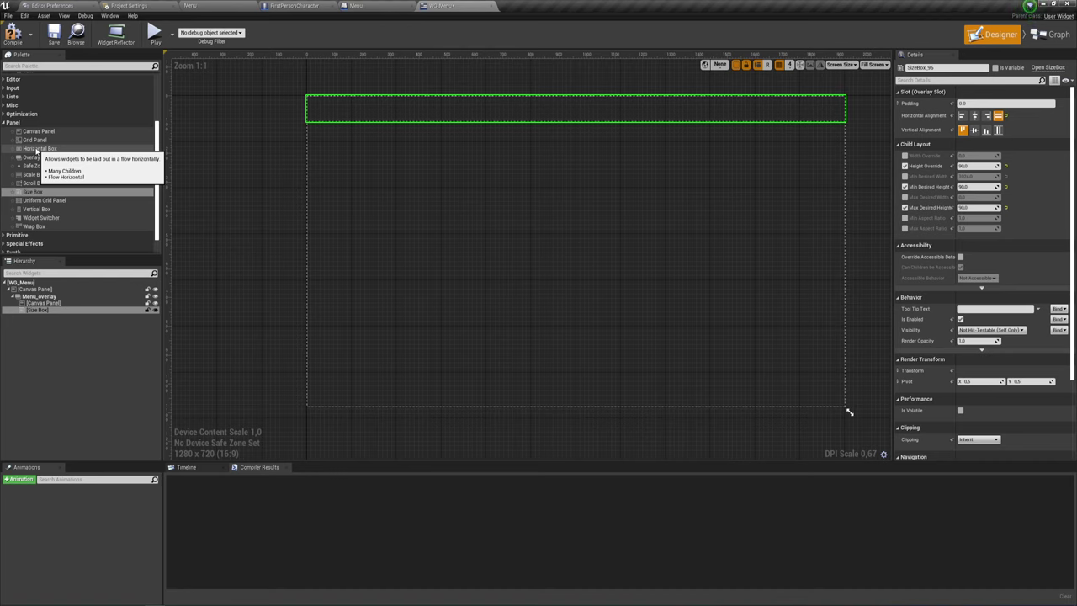
pyautogui.click(56, 208)
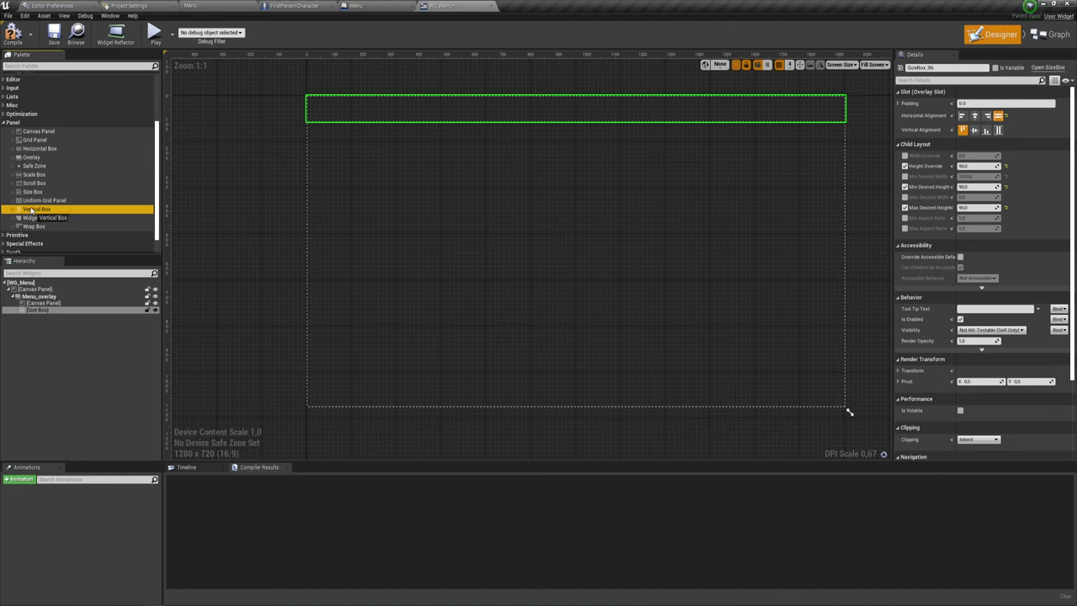
pyautogui.moveTo(38, 148); pyautogui.dragTo(460, 119)
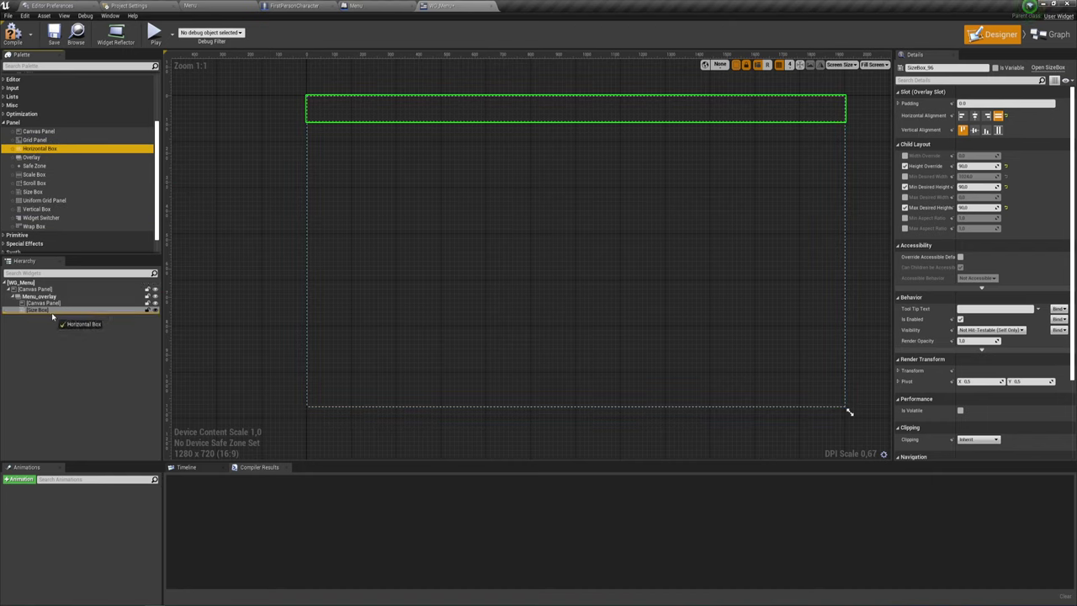
pyautogui.moveTo(460, 119); pyautogui.dragTo(45, 310)
pyautogui.click(48, 318)
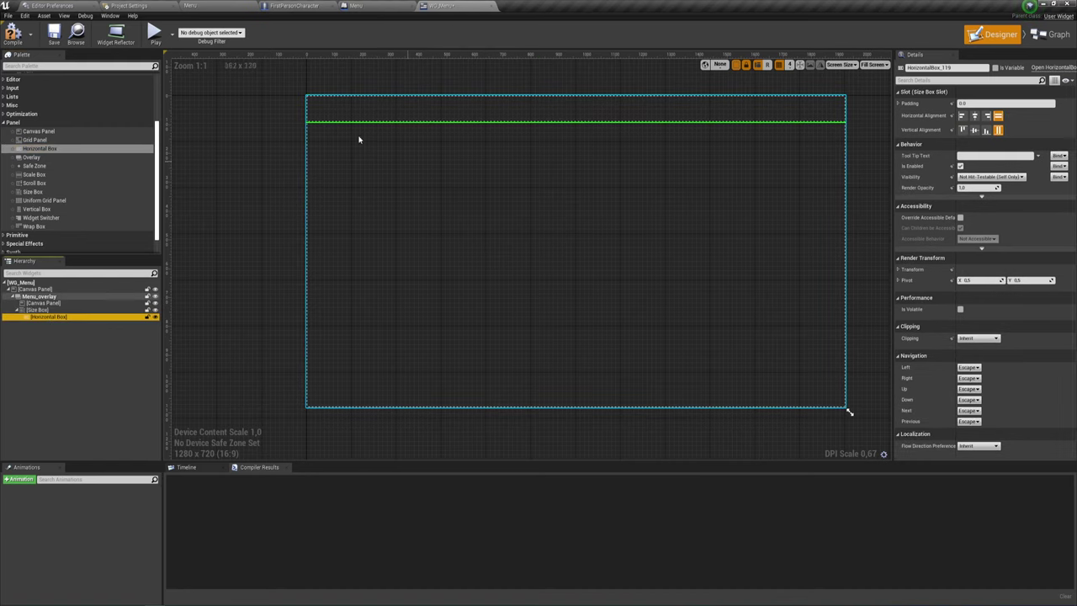
pyautogui.click(1006, 103)
pyautogui.press('Return')
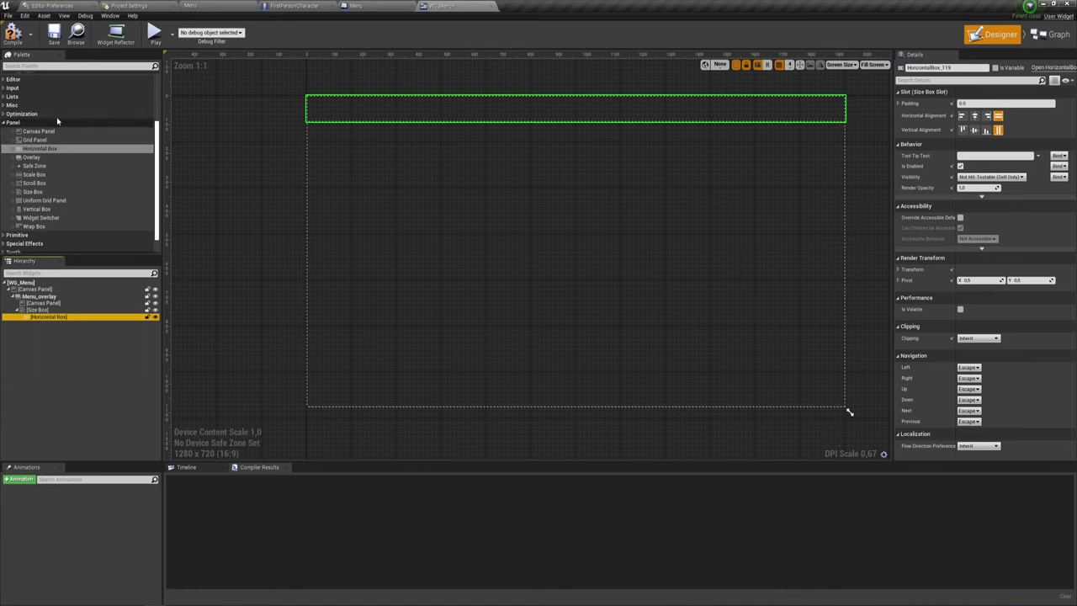
pyautogui.scroll(2, 52, 117)
# - Add a Button holding a Text Block into the Horizontal Box and centre-justify the text
pyautogui.moveTo(36, 96); pyautogui.dragTo(48, 318)
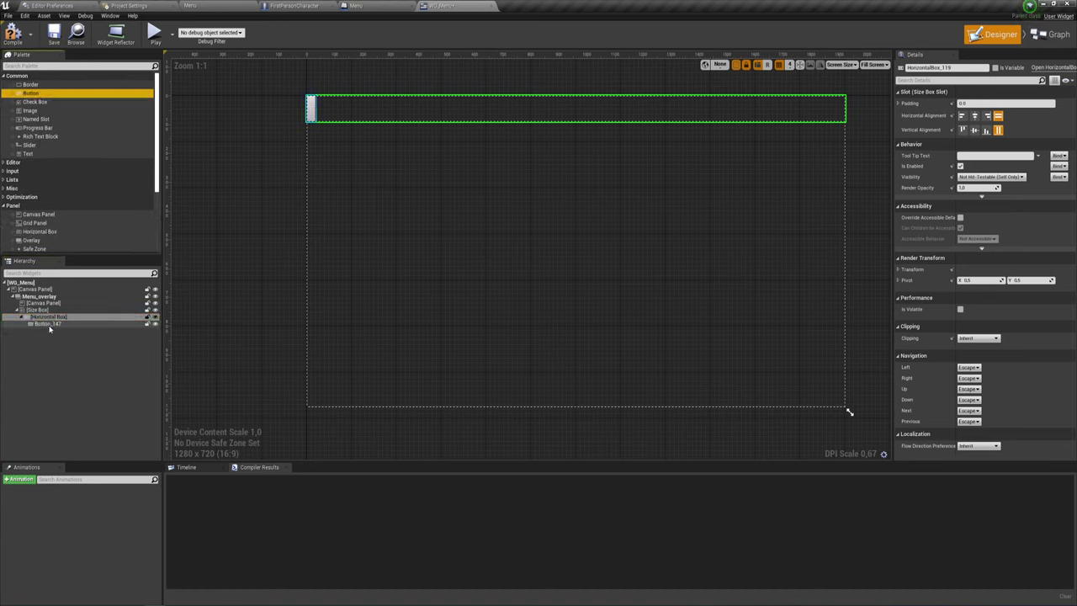
pyautogui.click(47, 323)
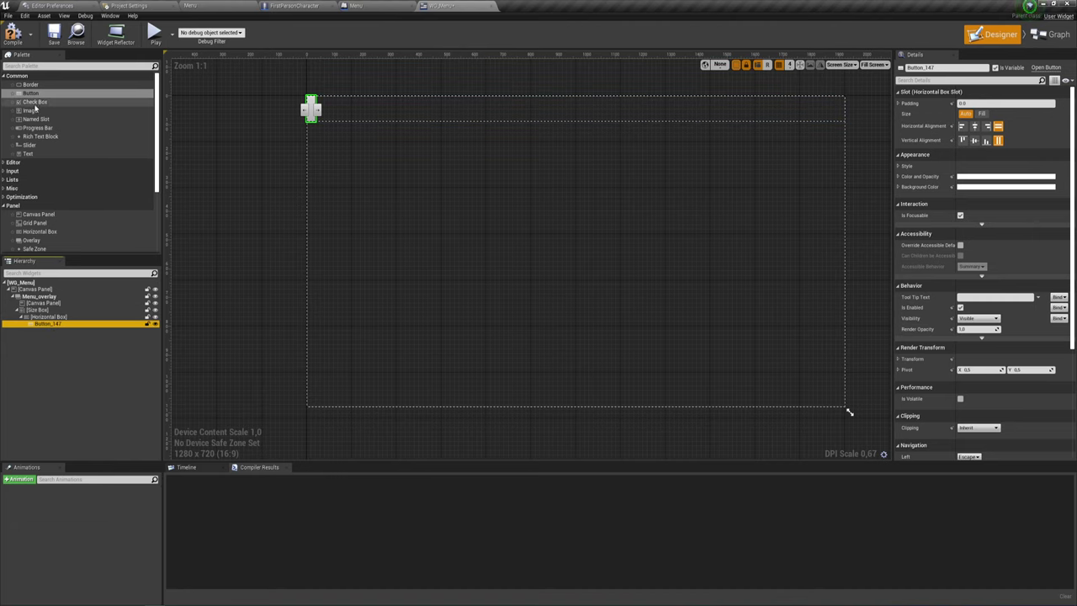
pyautogui.moveTo(28, 154); pyautogui.dragTo(52, 327)
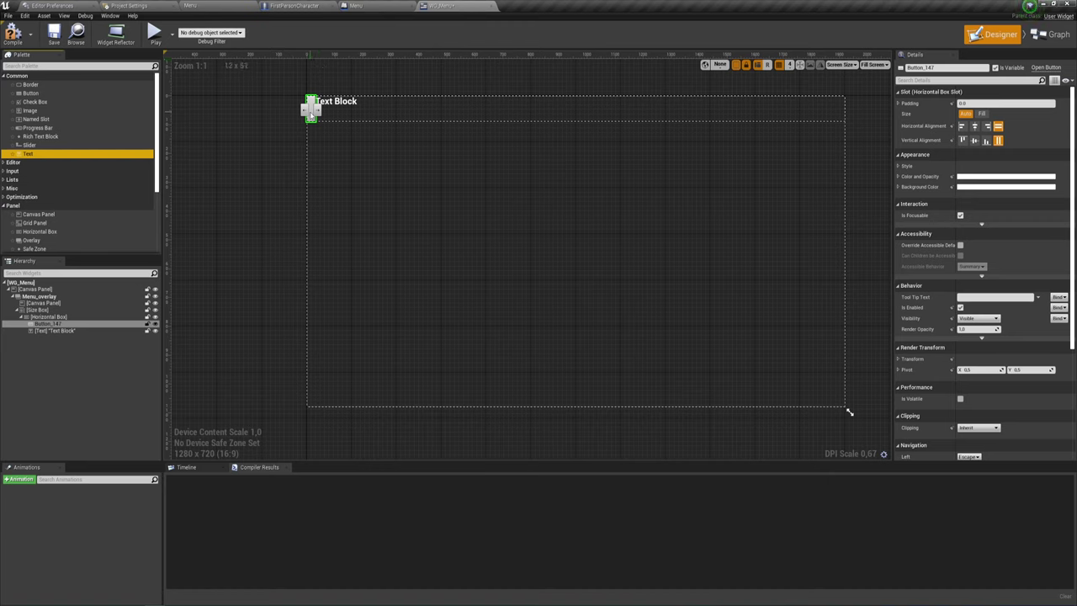
pyautogui.click(53, 329)
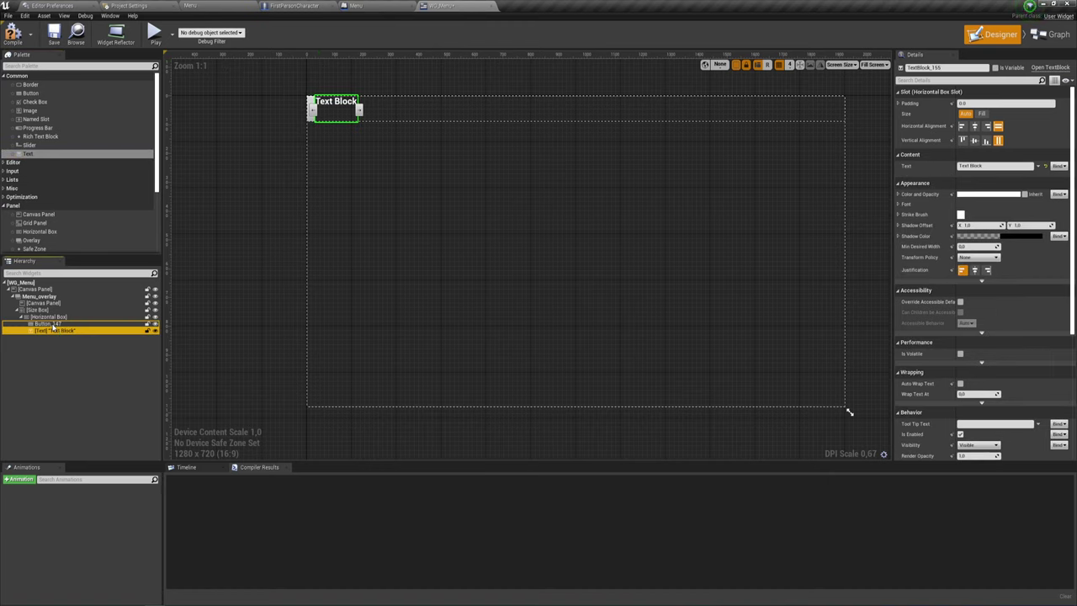
pyautogui.click(35, 324)
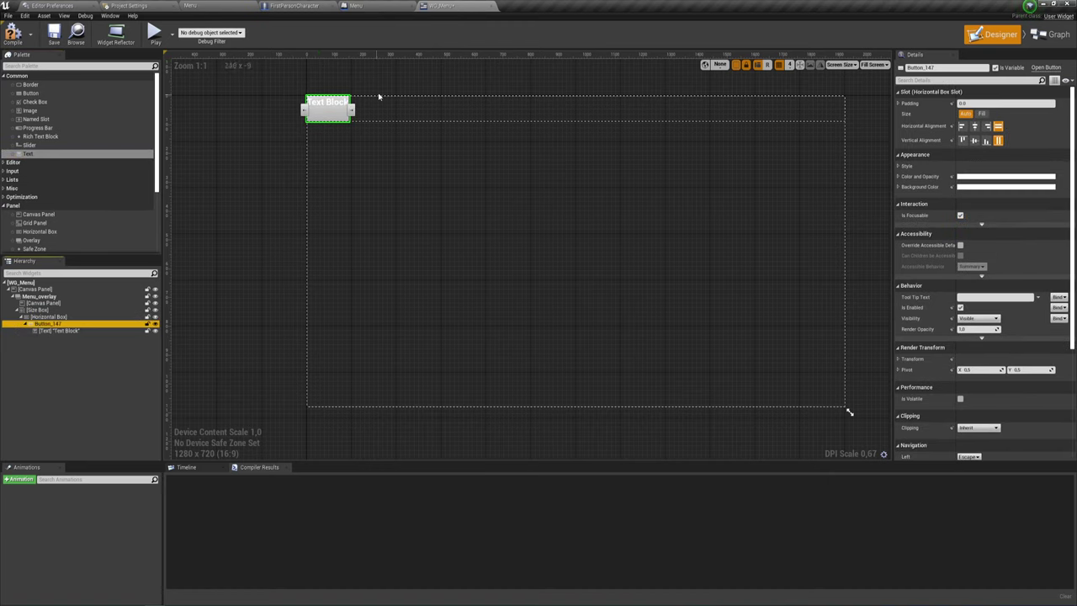
pyautogui.click(66, 331)
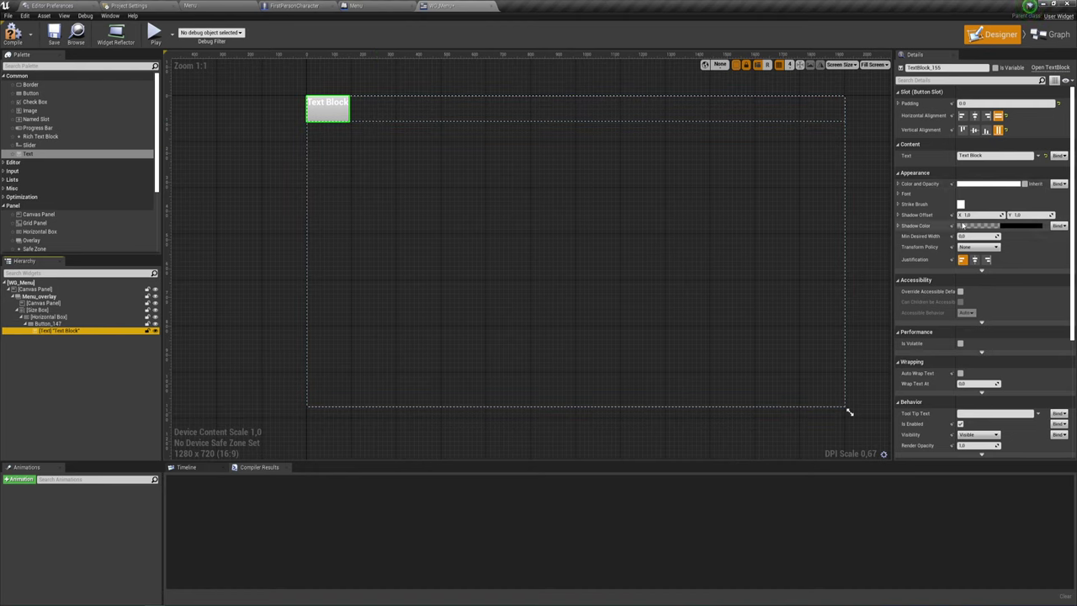
pyautogui.click(975, 260)
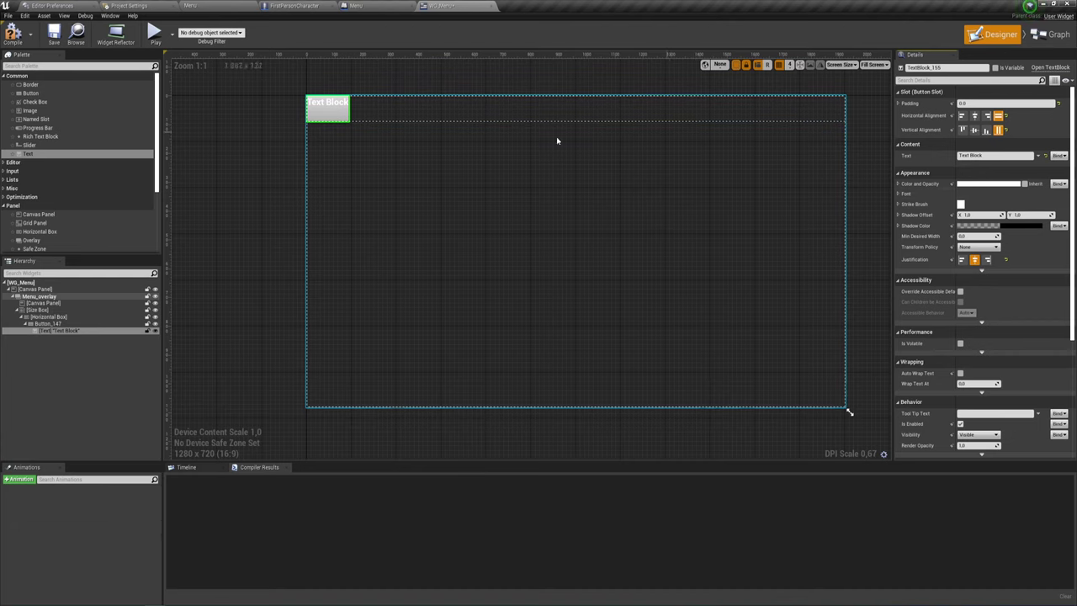
# - Set the first button's Text Block padding to 90 on the left and 45 on the right
pyautogui.click(899, 103)
pyautogui.write('30')
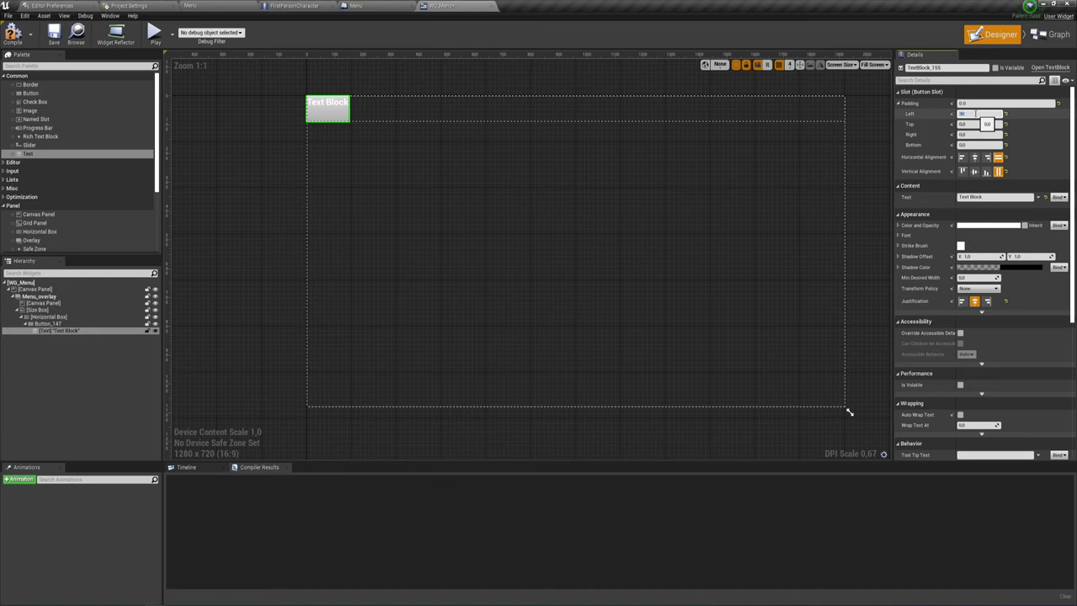
pyautogui.press('Return')
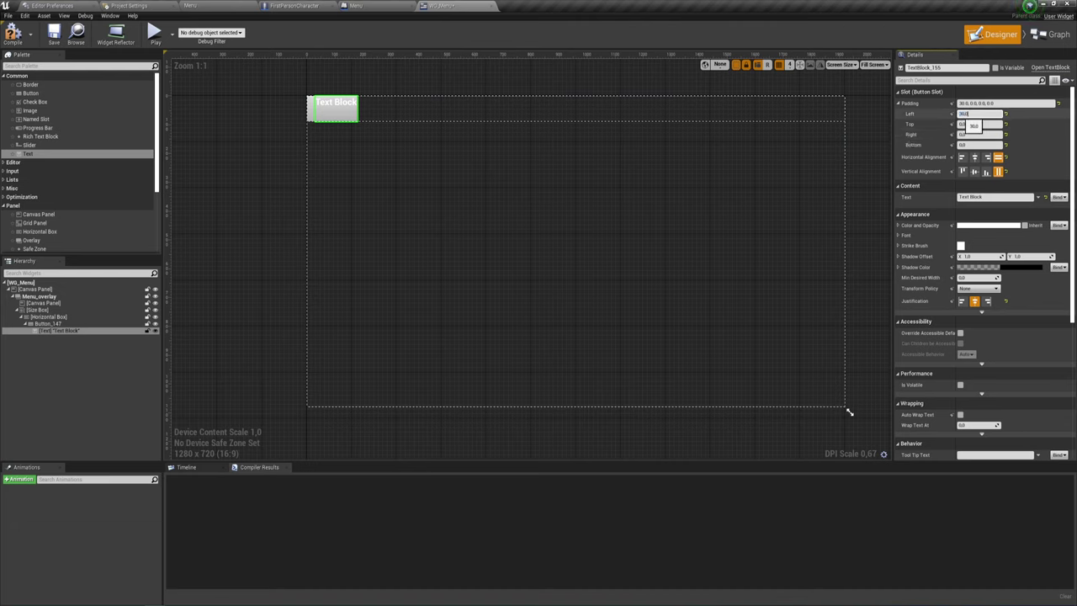
pyautogui.write('0')
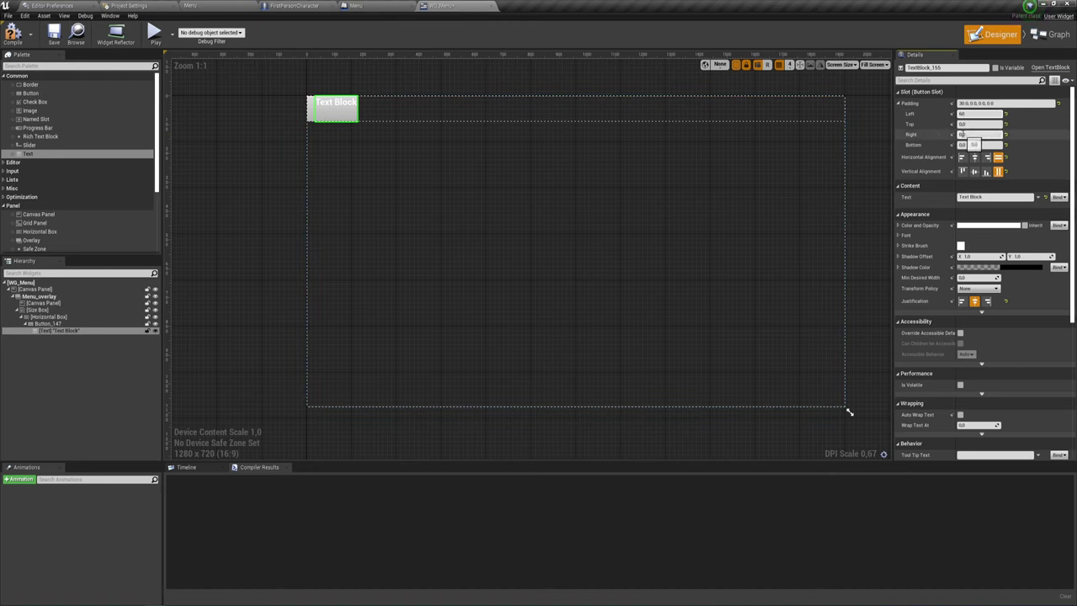
pyautogui.click(977, 134)
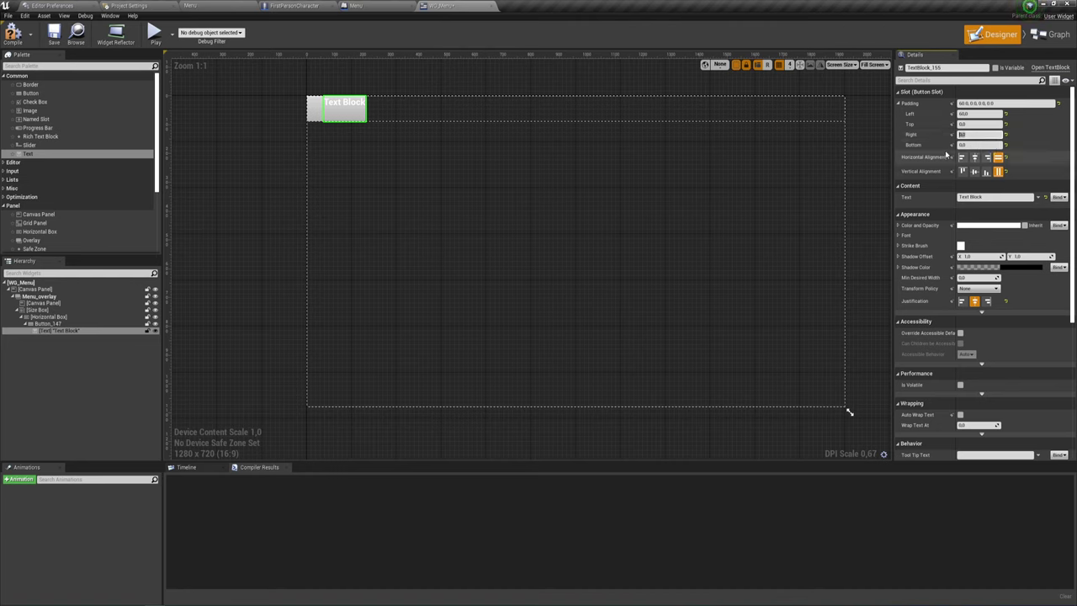
pyautogui.write('45')
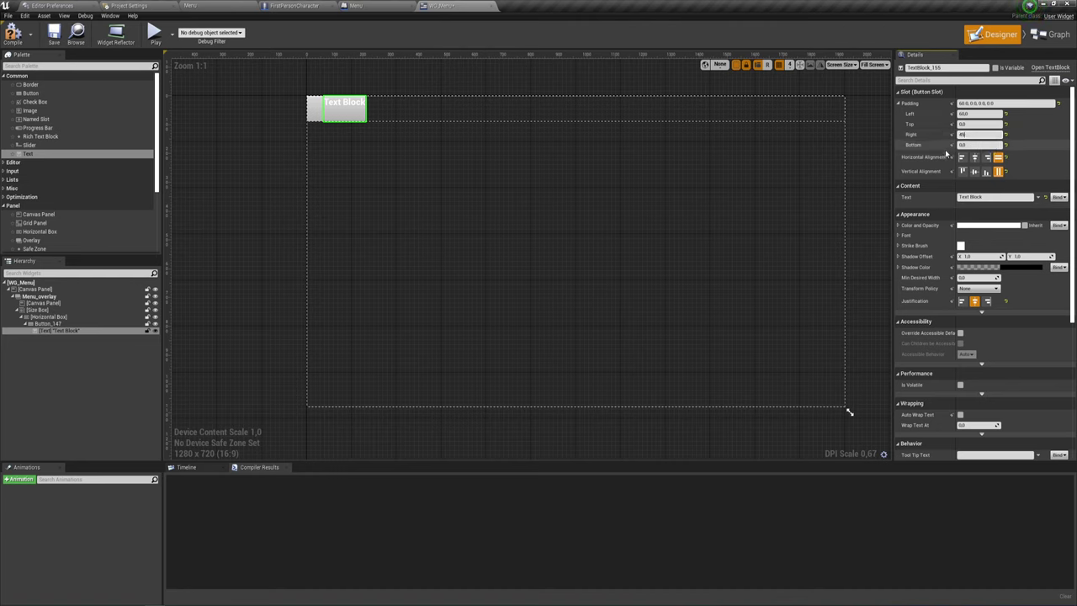
pyautogui.press('Return')
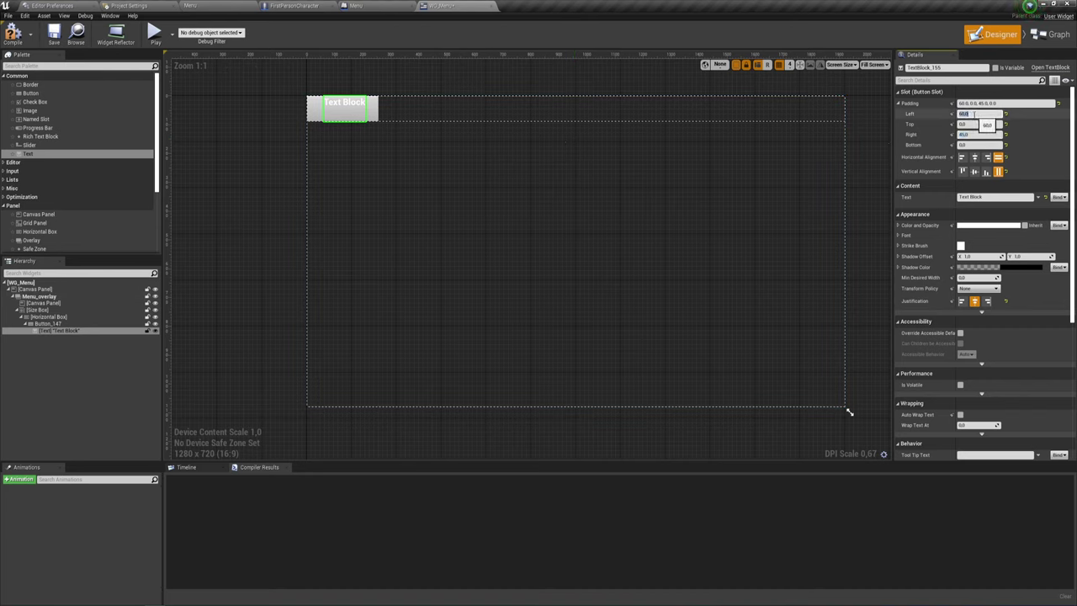
pyautogui.write('90')
pyautogui.press('Return')
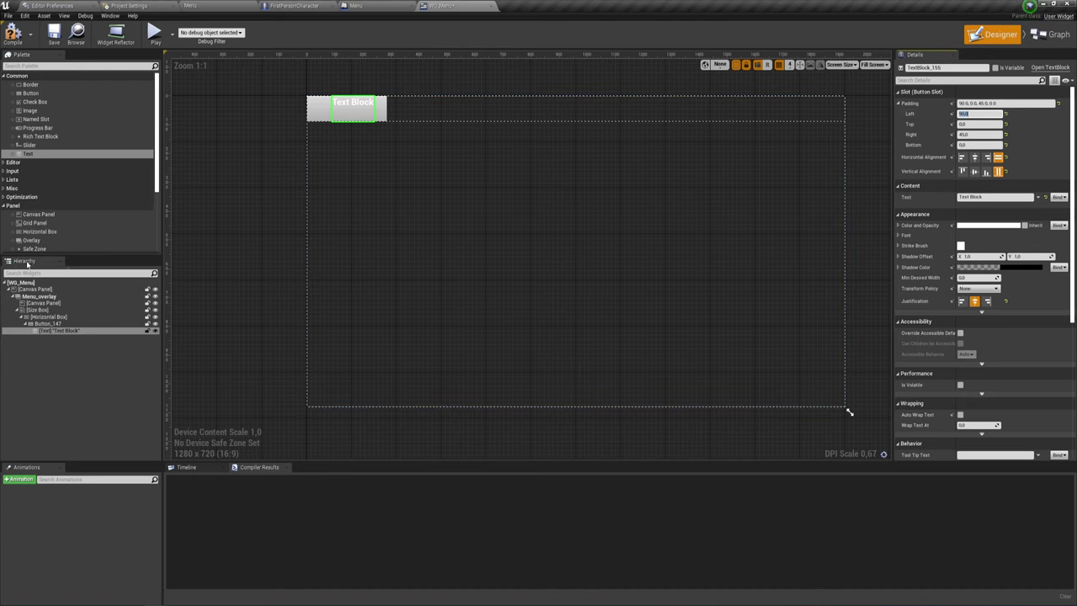
pyautogui.click(42, 323)
# - Duplicate Button_147 to create a second labelled button beside it in the top row
pyautogui.rightClick(49, 325)
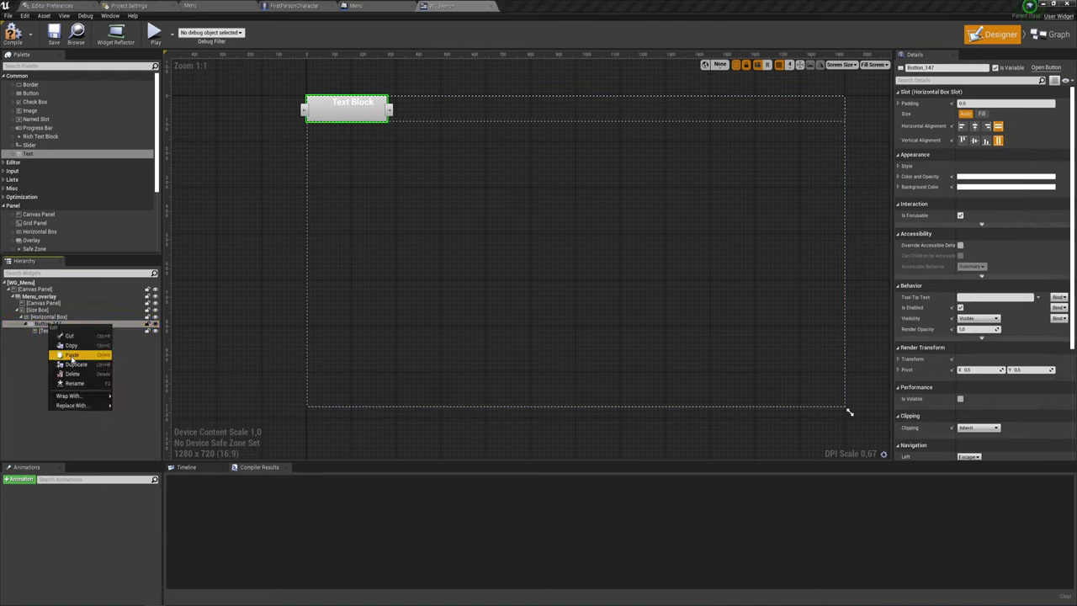
pyautogui.click(73, 365)
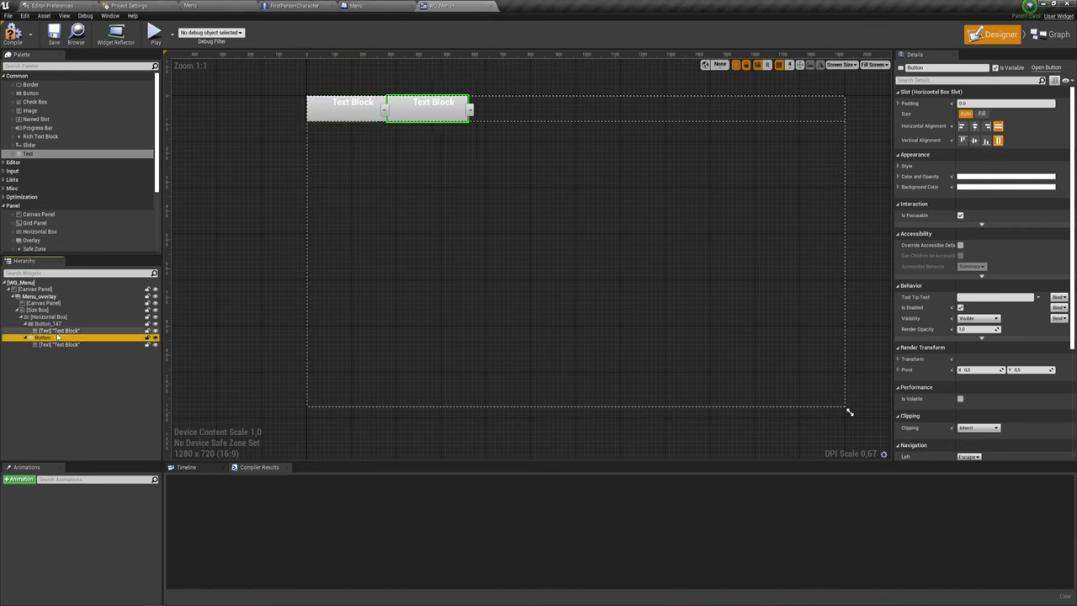
pyautogui.click(443, 260)
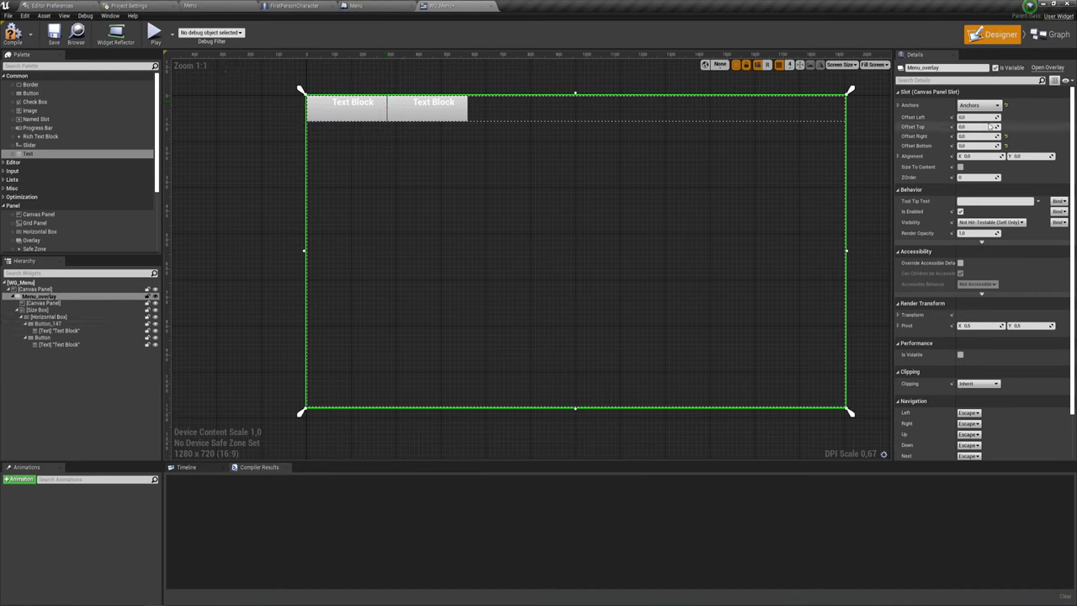
pyautogui.click(435, 102)
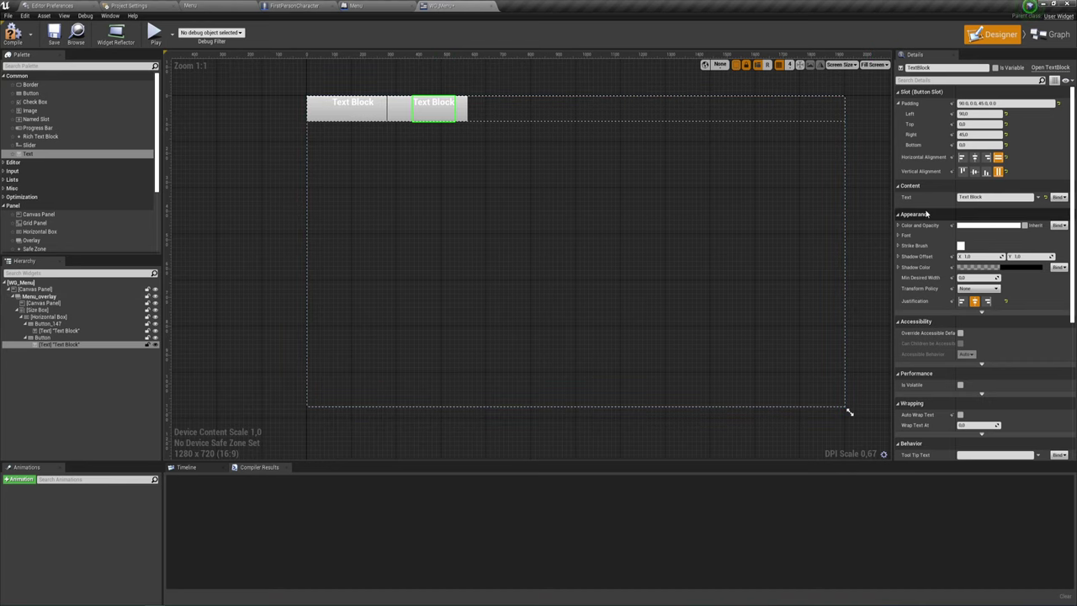
# - Give the second button's Text Block 45 padding on its left and right sides
pyautogui.click(974, 115)
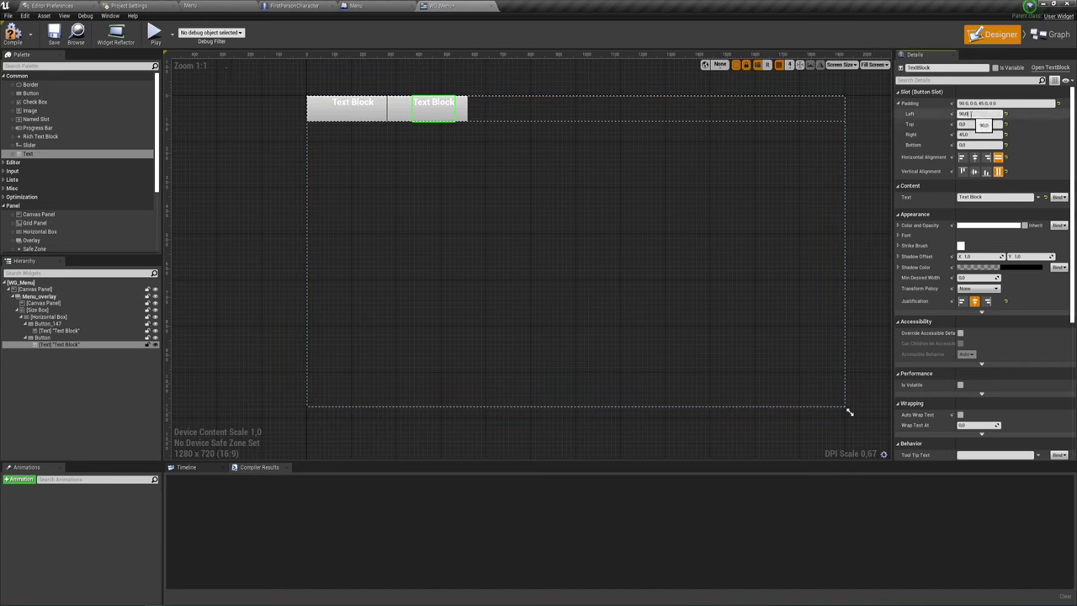
pyautogui.write('45')
pyautogui.press('Return')
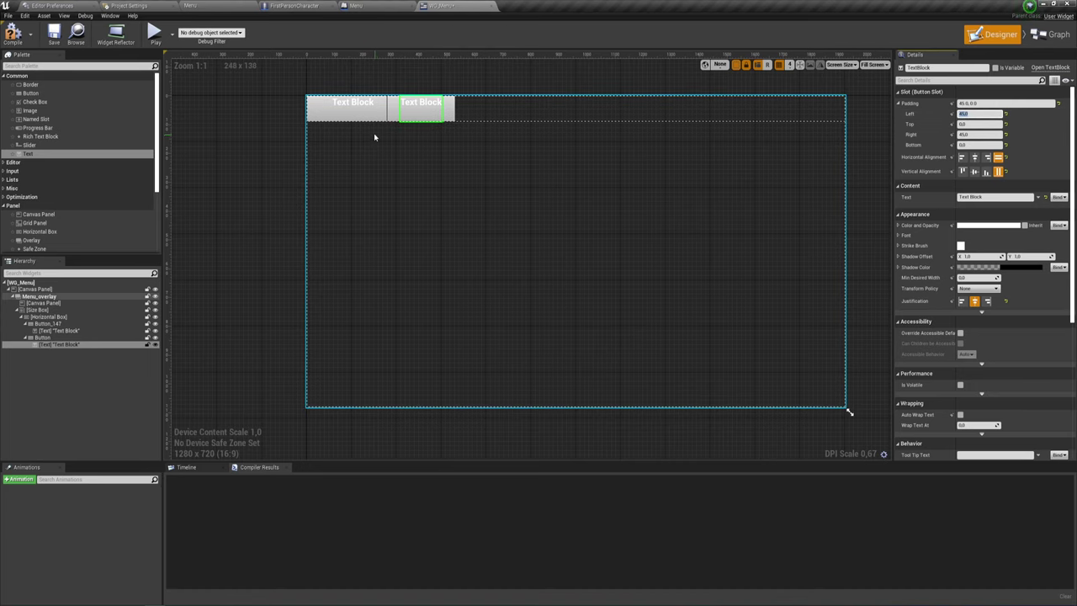
pyautogui.click(975, 135)
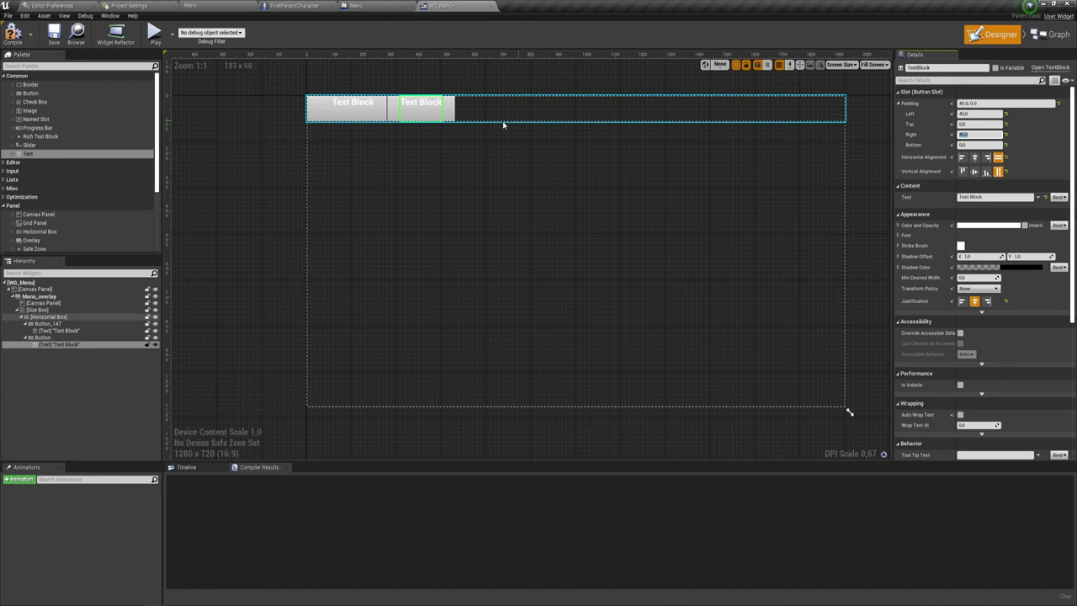
pyautogui.click(490, 163)
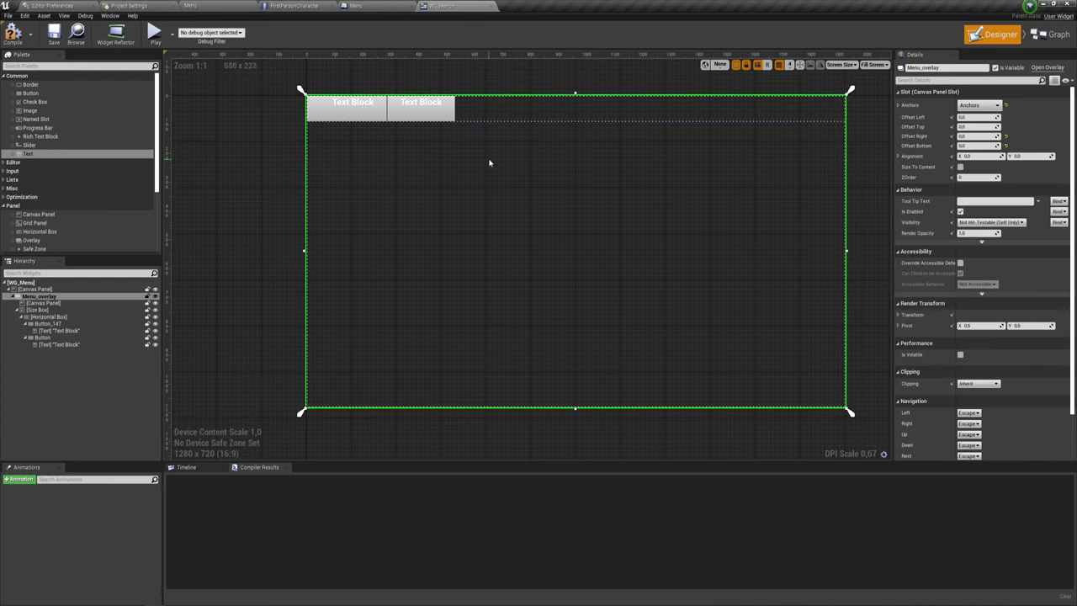
pyautogui.click(428, 103)
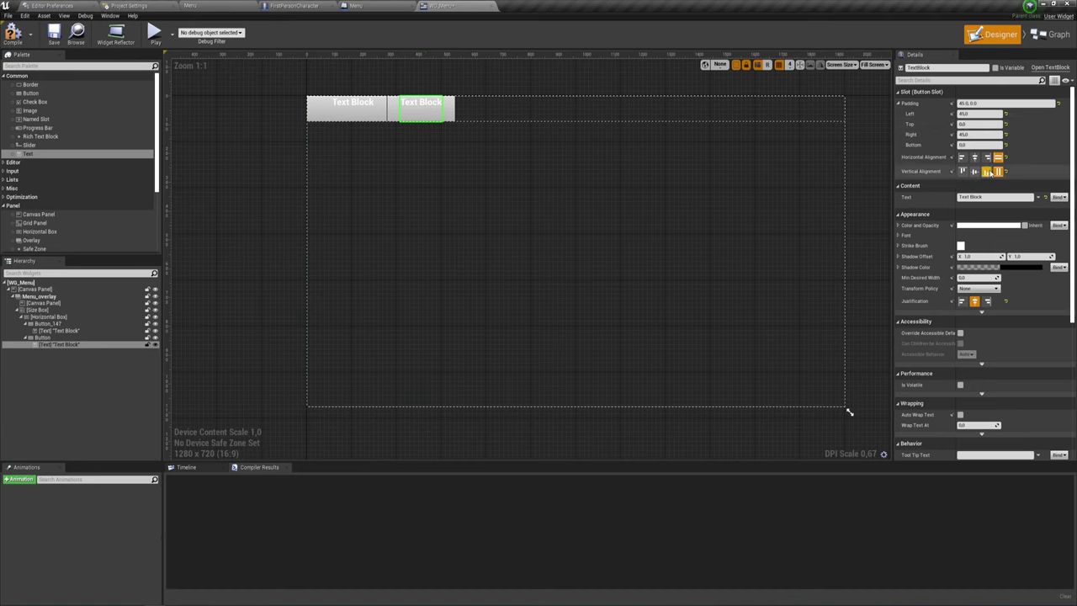
# - Select both Text Blocks, centre them vertically and make them fill horizontally
pyautogui.click(74, 331)
pyautogui.click(73, 337)
pyautogui.click(72, 344)
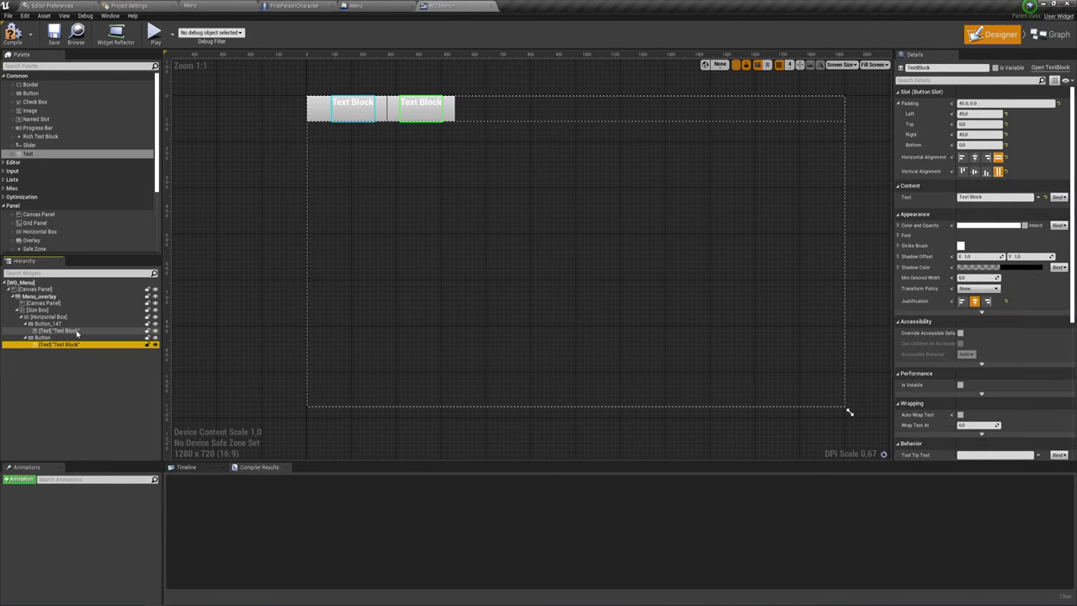
pyautogui.keyDown('ctrl'); pyautogui.click(74, 331); pyautogui.keyUp('ctrl')
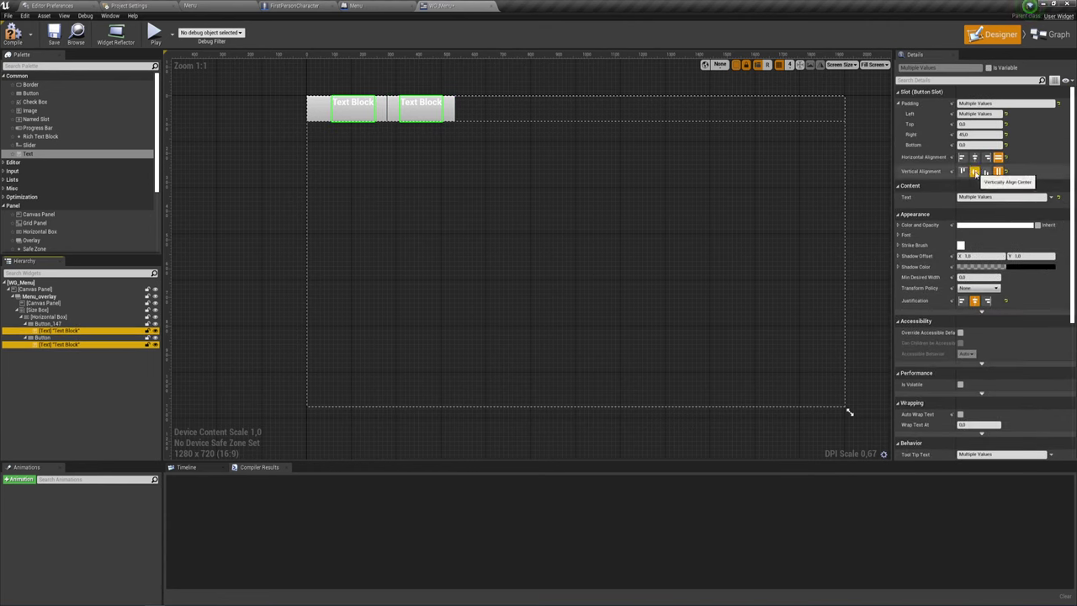
pyautogui.click(975, 171)
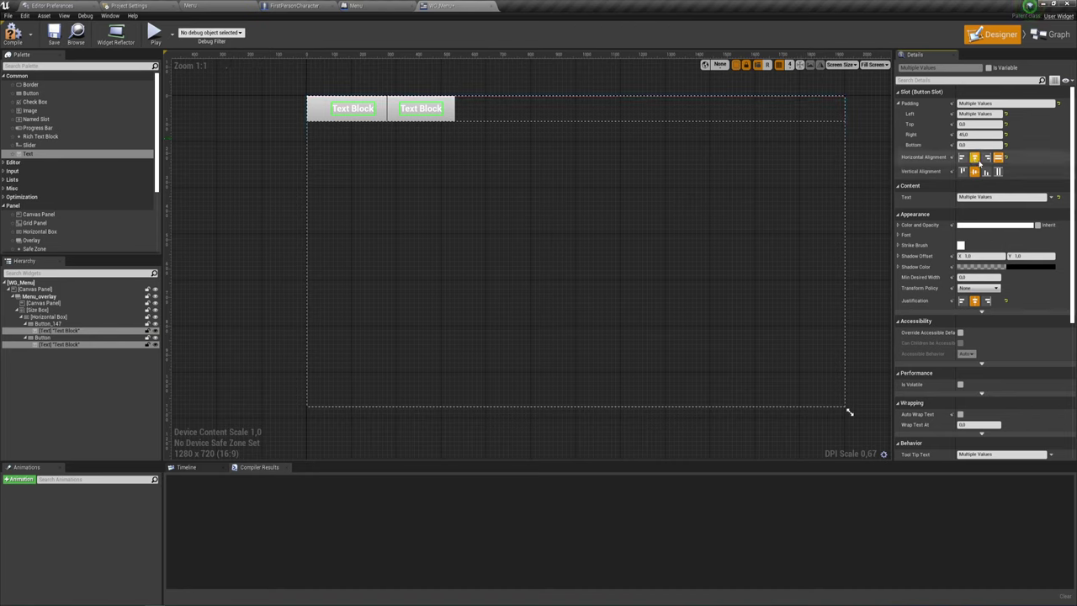
pyautogui.click(998, 157)
pyautogui.click(974, 157)
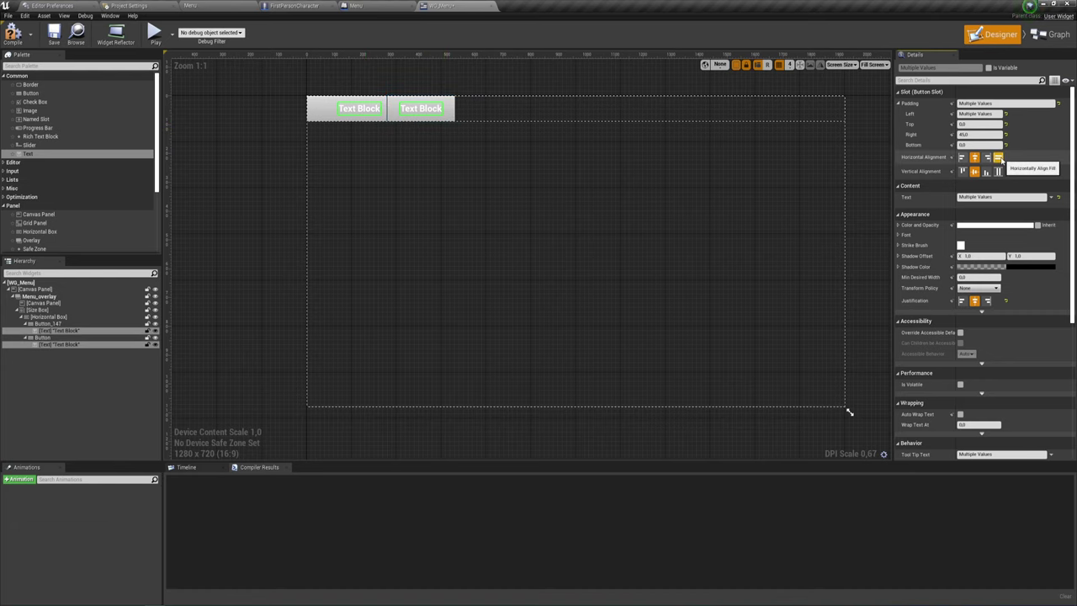
pyautogui.click(999, 159)
pyautogui.click(438, 157)
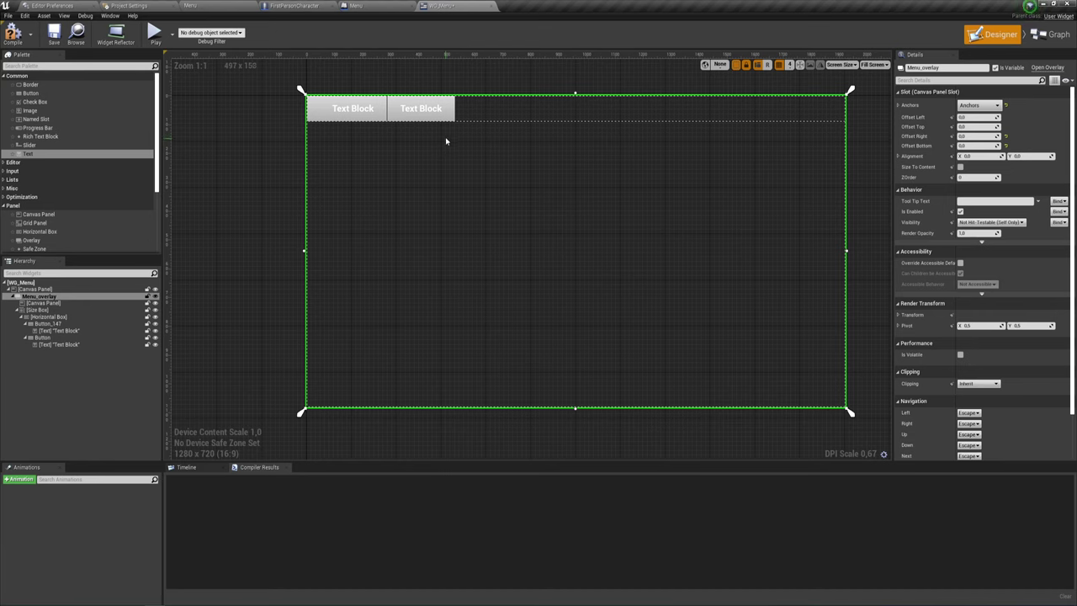
pyautogui.click(353, 111)
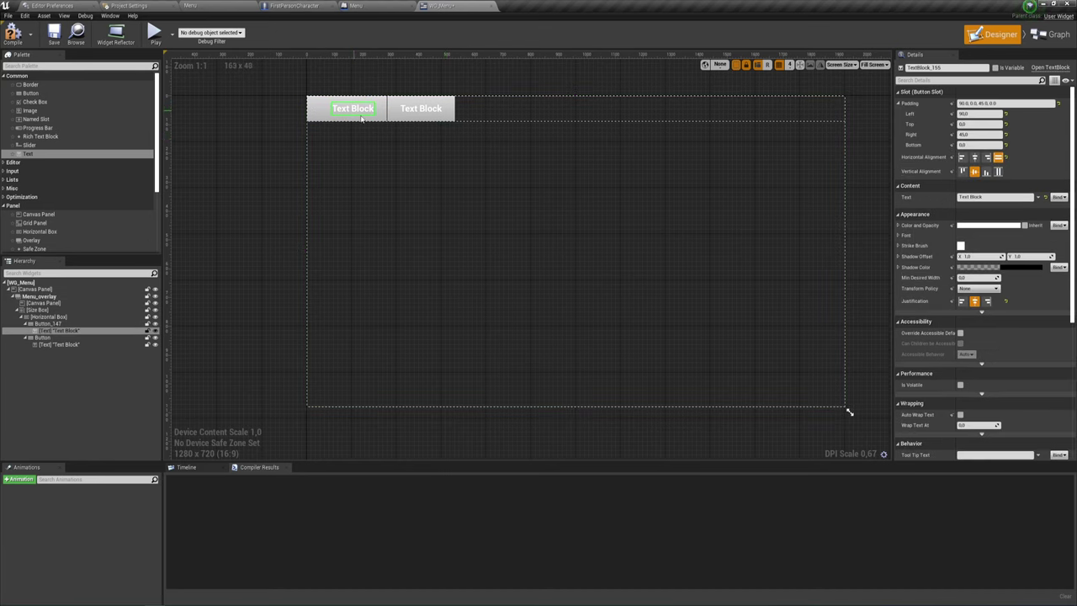
pyautogui.click(52, 323)
pyautogui.click(54, 317)
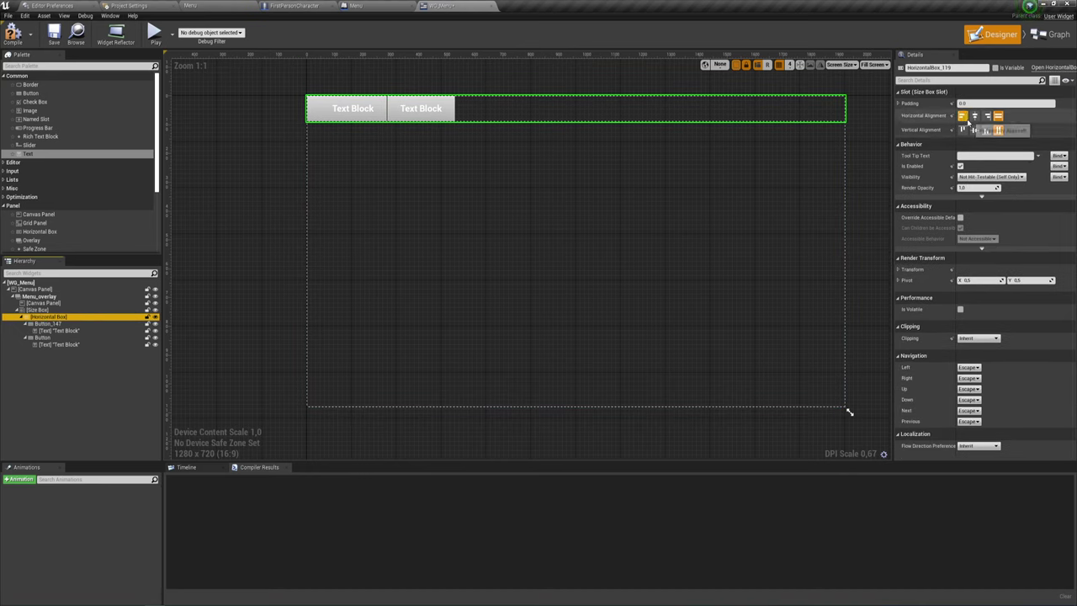
# - Set the Horizontal Box's left padding to 150 to shift the button row inward
pyautogui.click(898, 103)
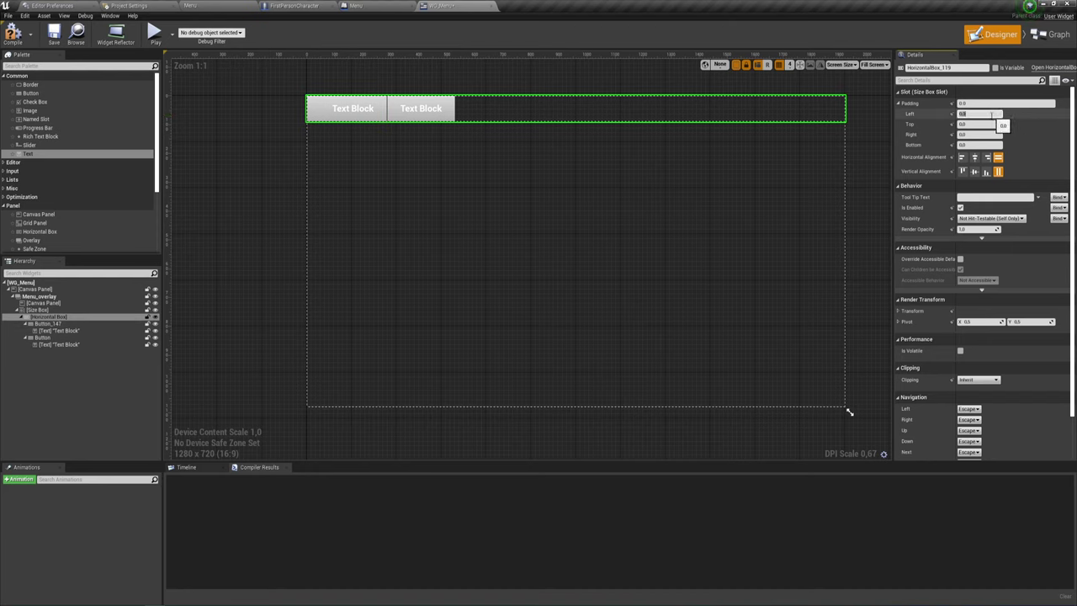
pyautogui.write('150')
pyautogui.press('Return')
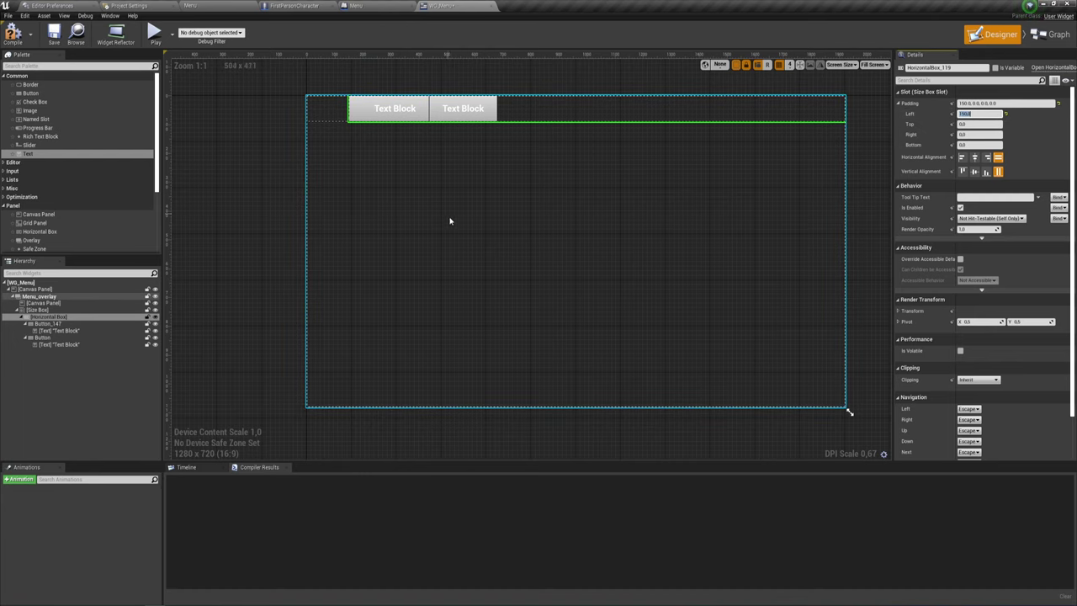
pyautogui.click(510, 191)
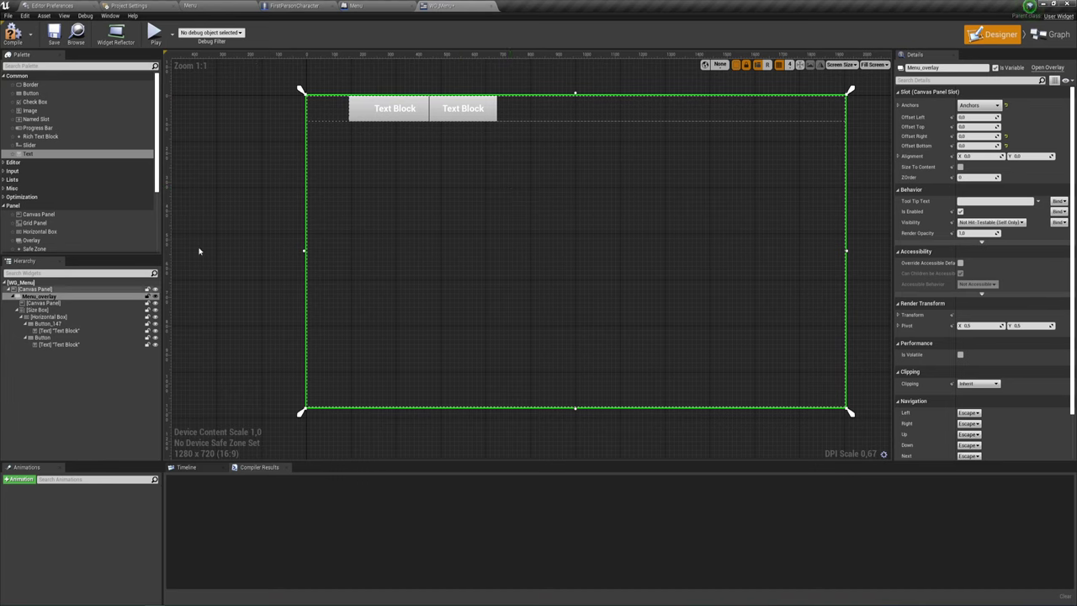
# - Enter 'New' as the first button's Text Block label text
pyautogui.click(58, 331)
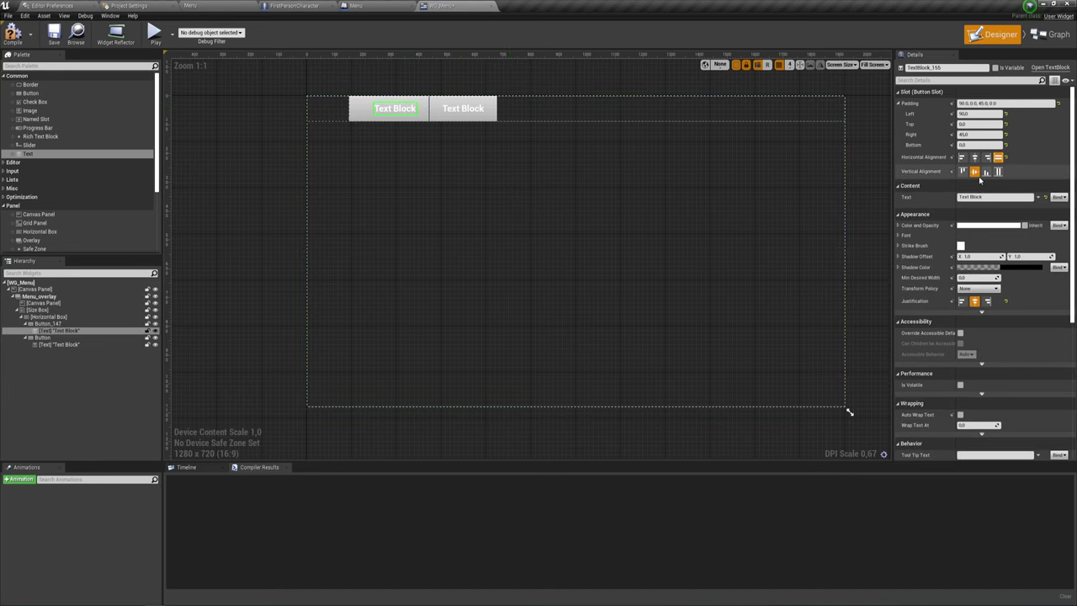
pyautogui.click(993, 197)
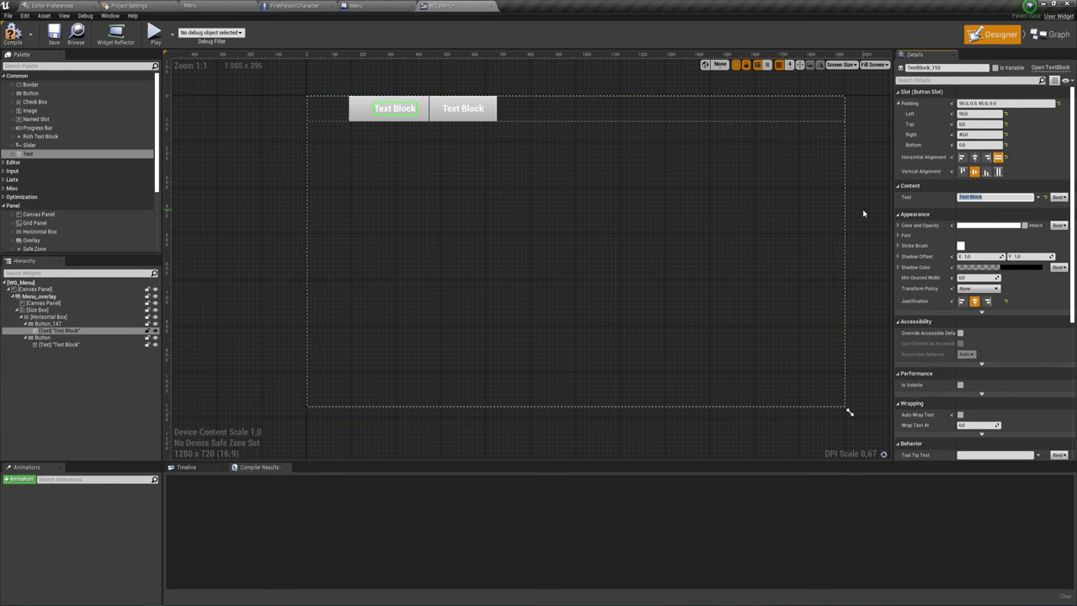
pyautogui.write('T')
pyautogui.write('New')
# - Go to Project Settings and bring up the Packaging page under the Project section
pyautogui.click(149, 6)
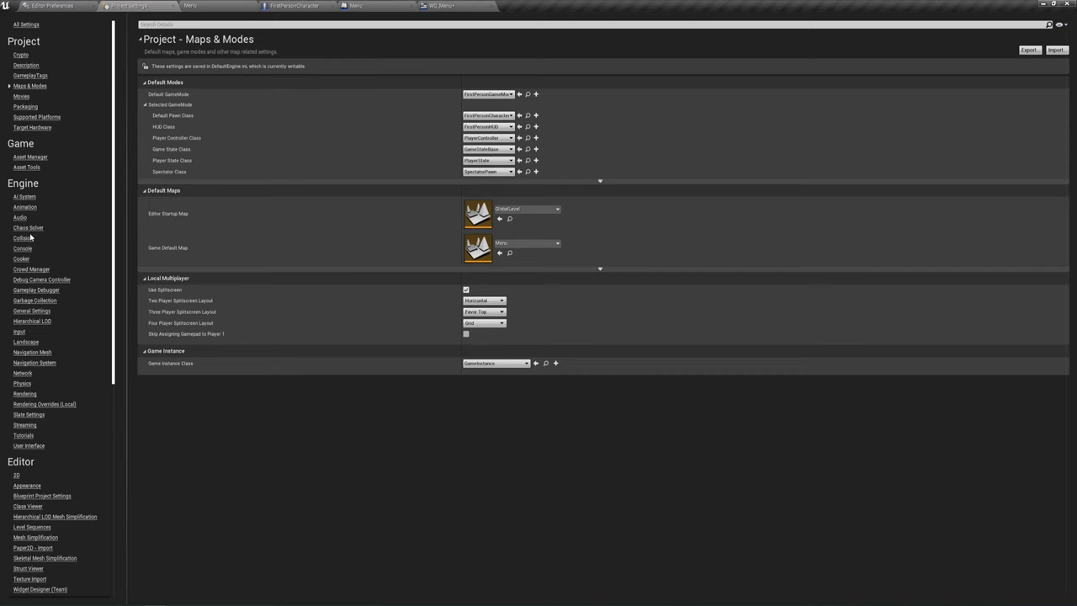
pyautogui.scroll(-3, 30, 238)
pyautogui.scroll(-3, 25, 249)
pyautogui.scroll(-2, 21, 247)
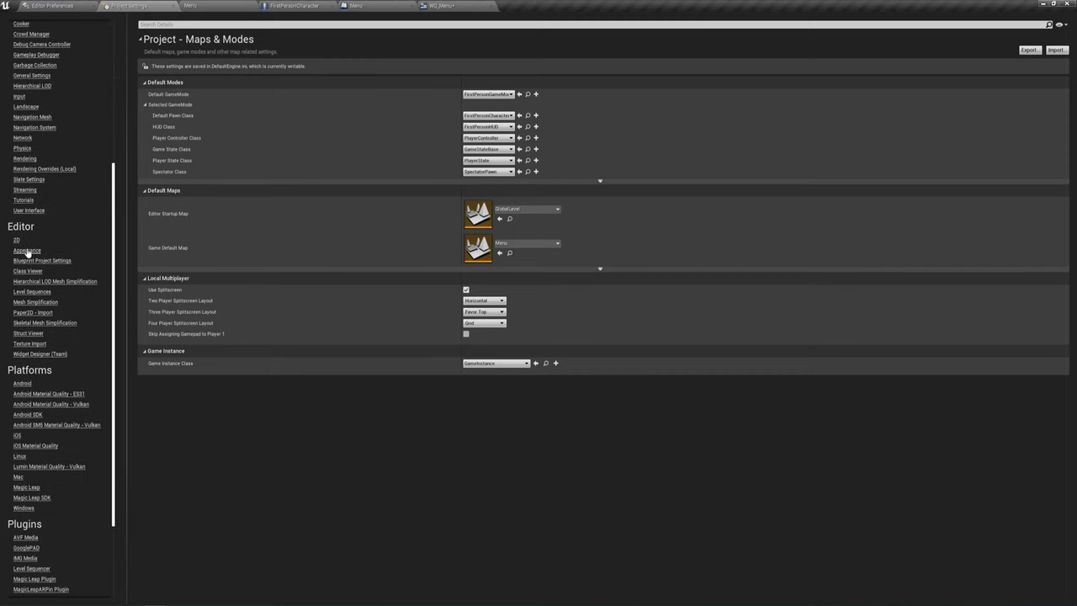
pyautogui.scroll(2, 21, 247)
pyautogui.scroll(2, 22, 248)
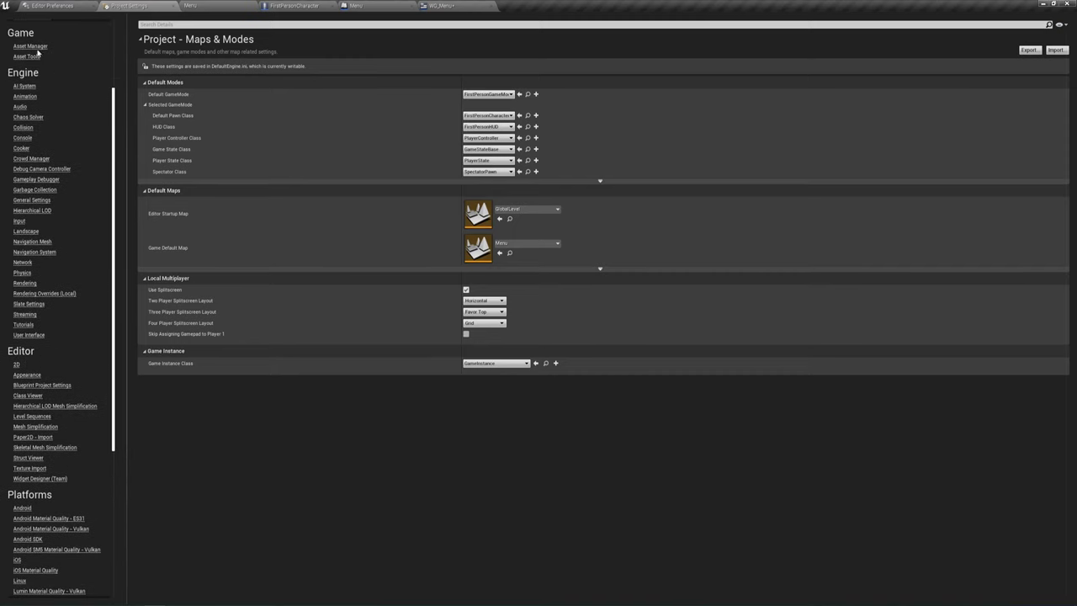
pyautogui.click(59, 6)
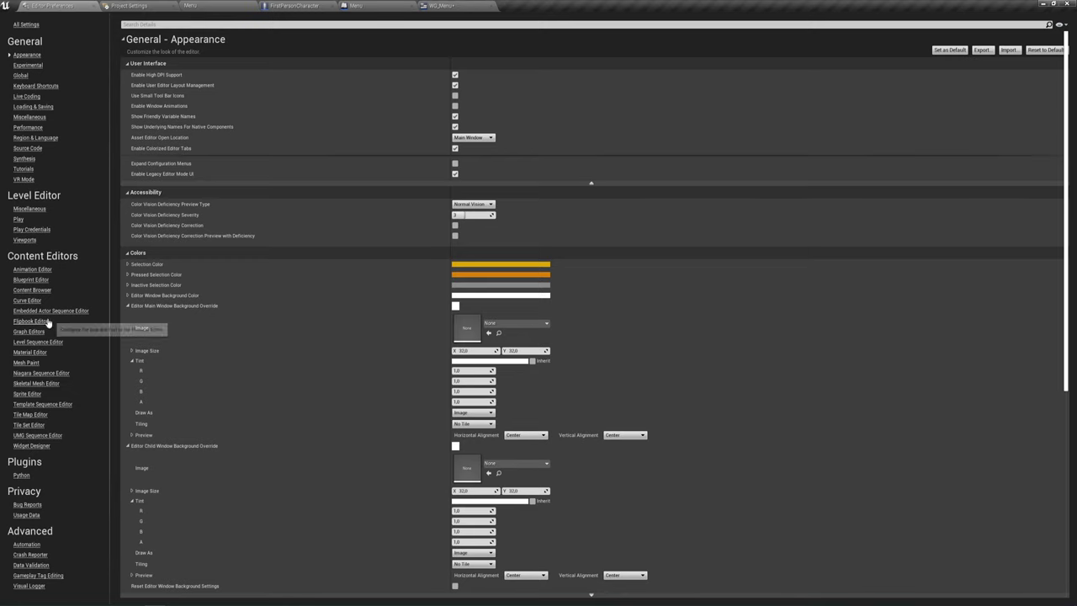
pyautogui.click(134, 6)
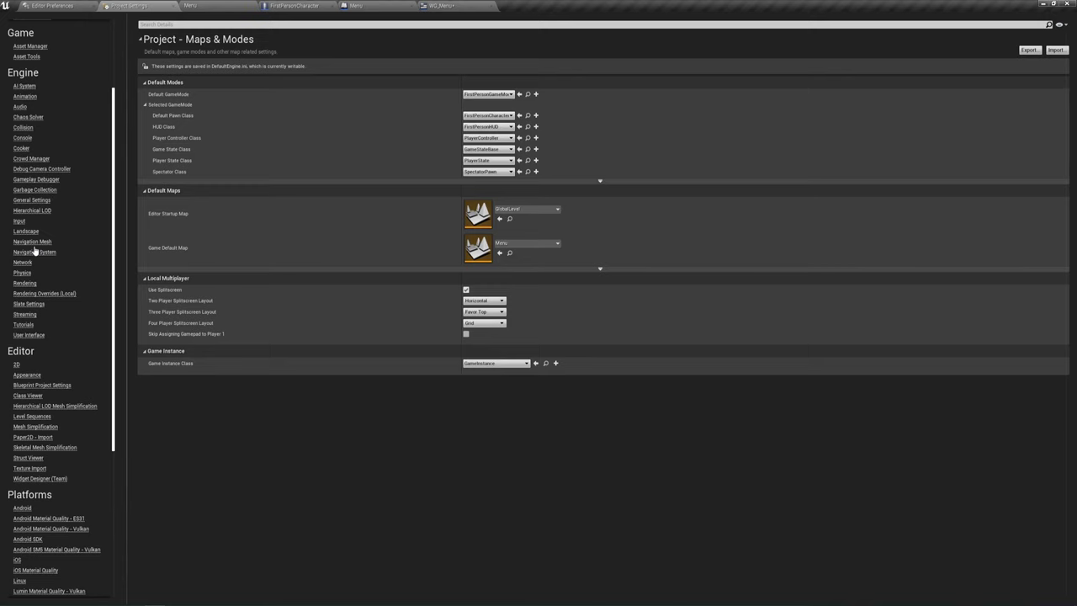
pyautogui.scroll(3, 46, 74)
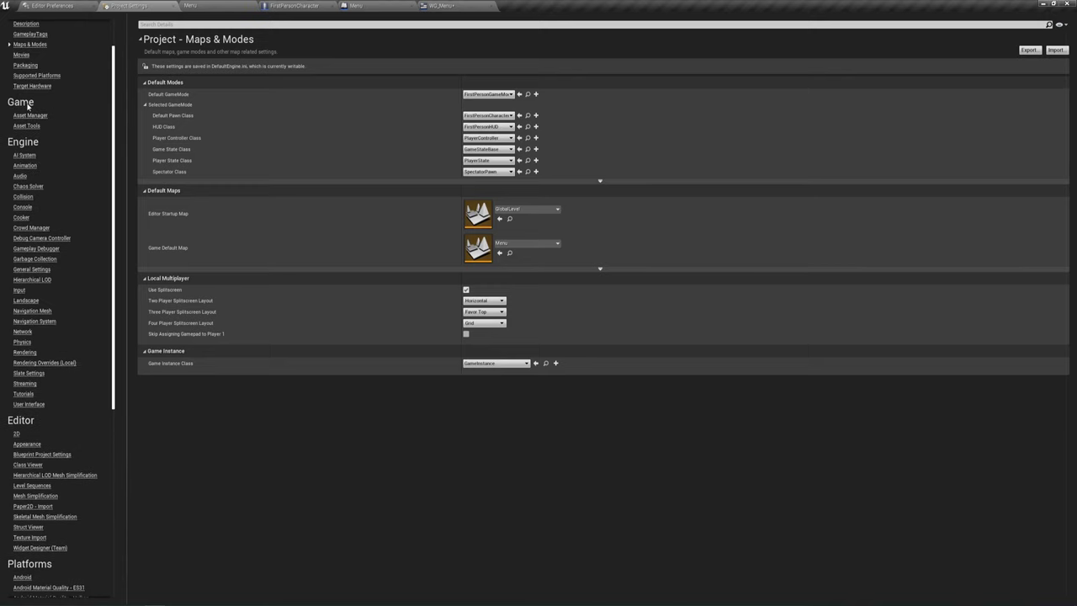
pyautogui.scroll(2, 47, 74)
pyautogui.click(25, 106)
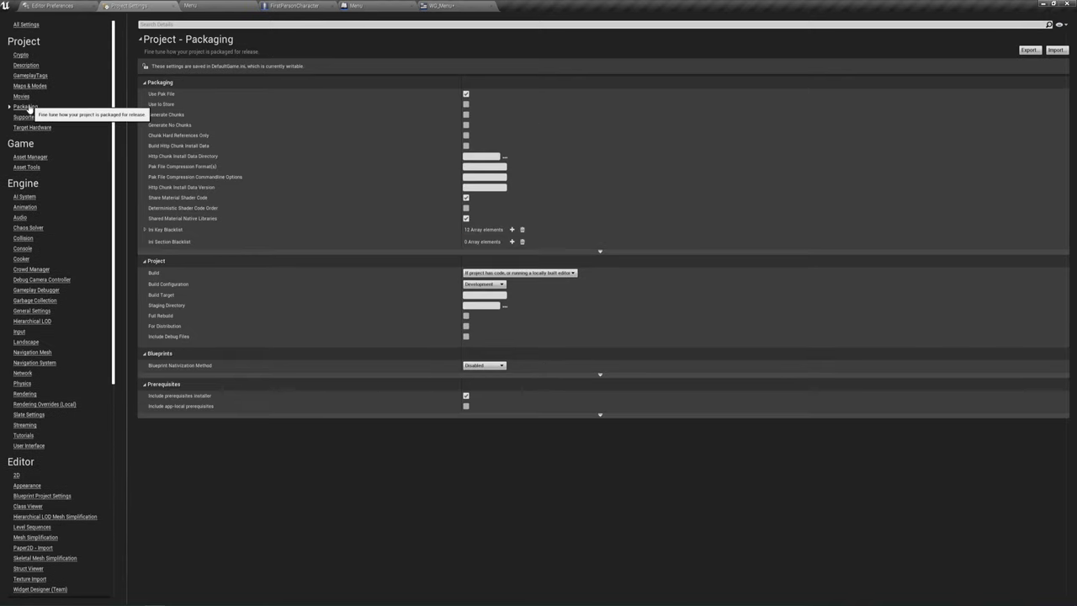
# - Show the advanced Packaging options and leave Internationalization Support on English
pyautogui.click(600, 253)
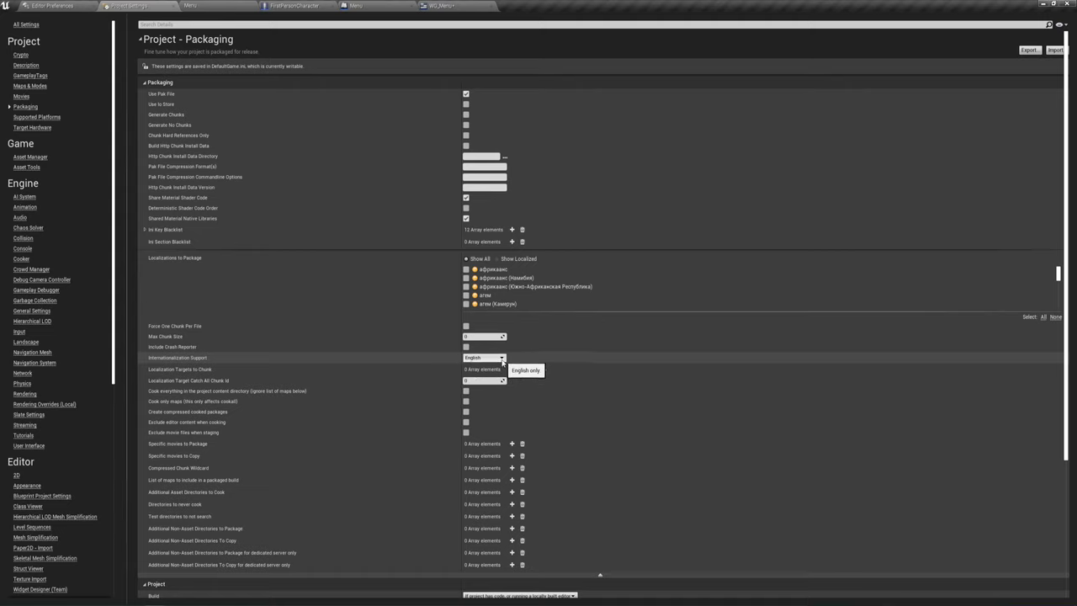
pyautogui.click(488, 359)
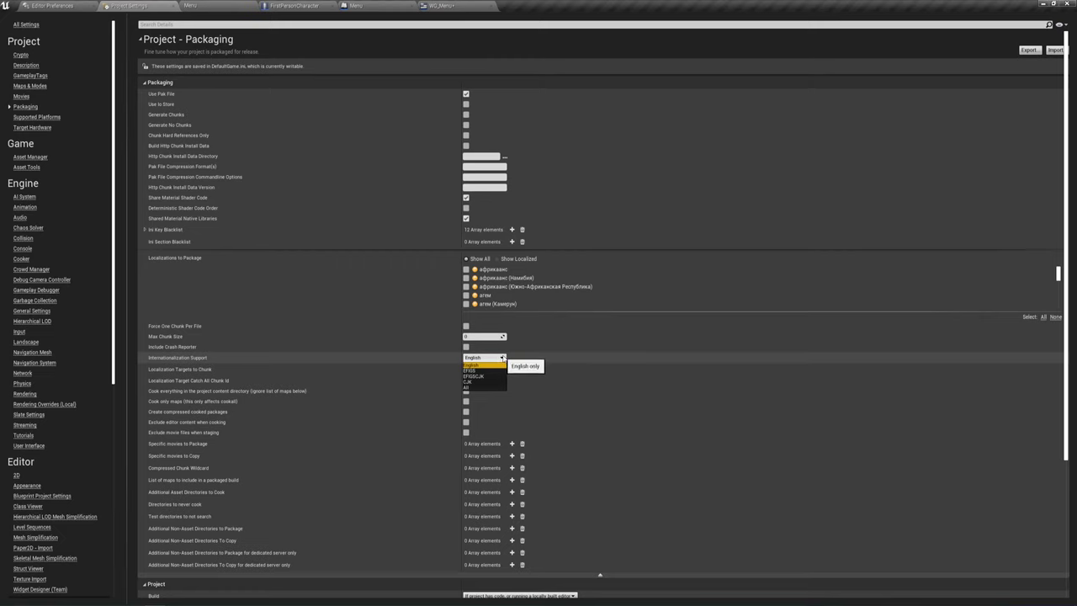
pyautogui.click(486, 361)
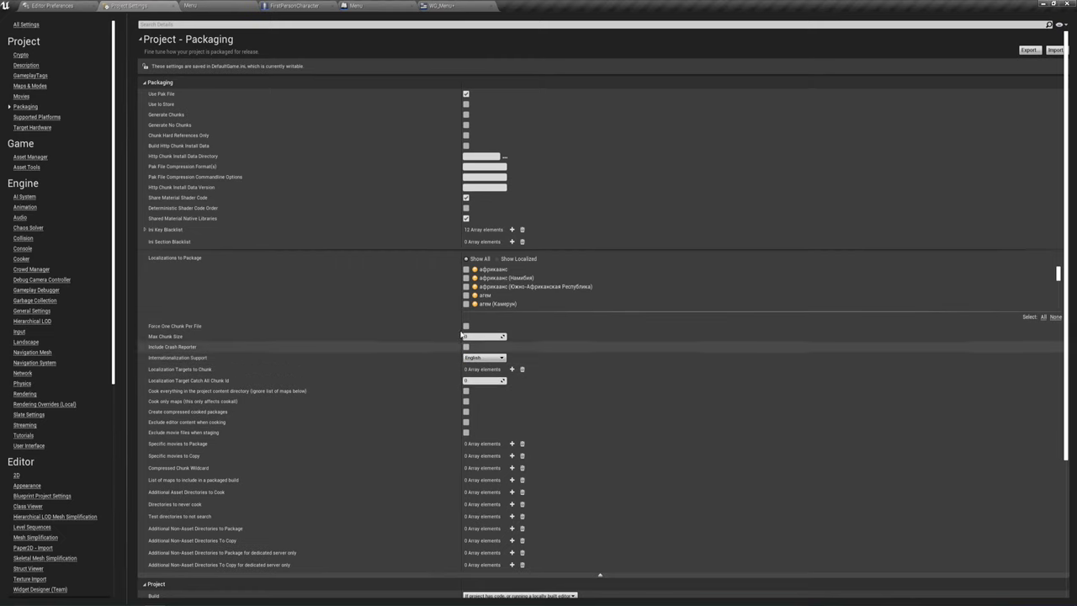
# - From the main level editor, open Window > Localization Dashboard
pyautogui.click(189, 6)
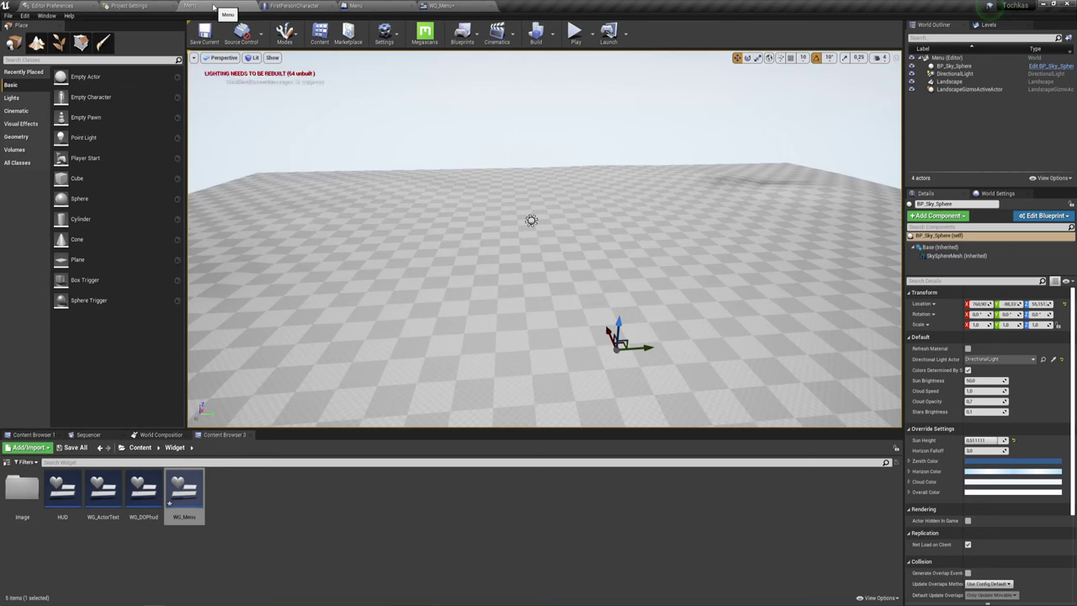
pyautogui.click(44, 16)
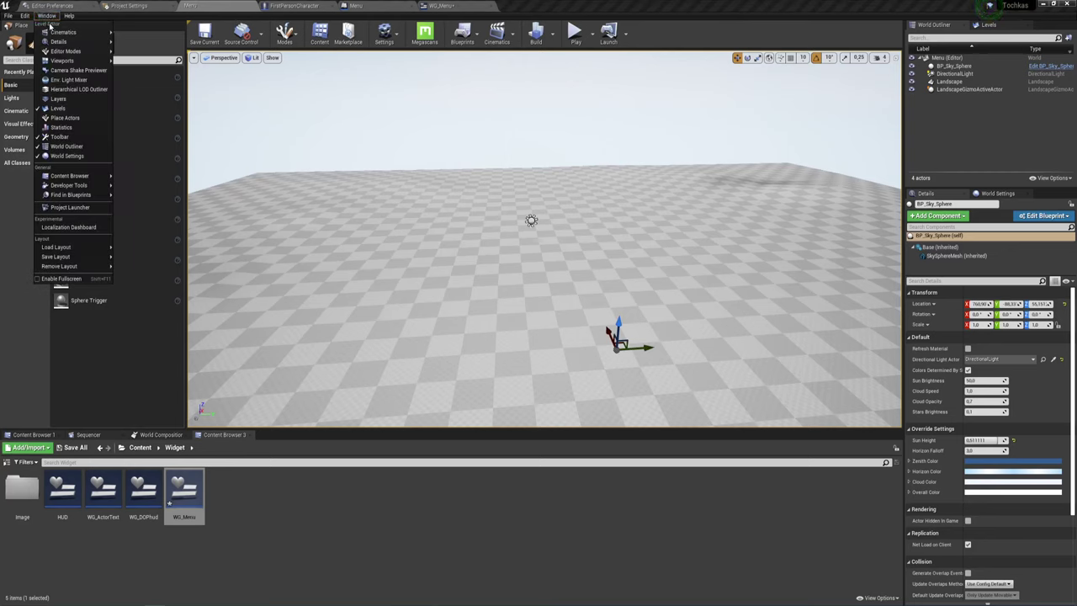
pyautogui.click(69, 228)
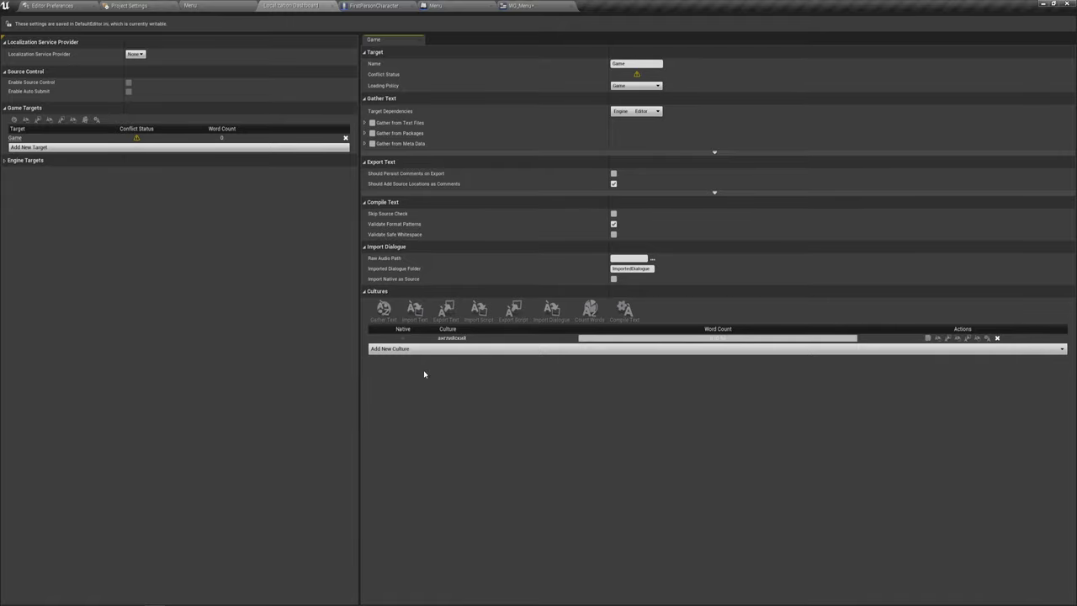
# - Add the русский culture to the Game target by searching 'русс' in the culture list
pyautogui.click(383, 350)
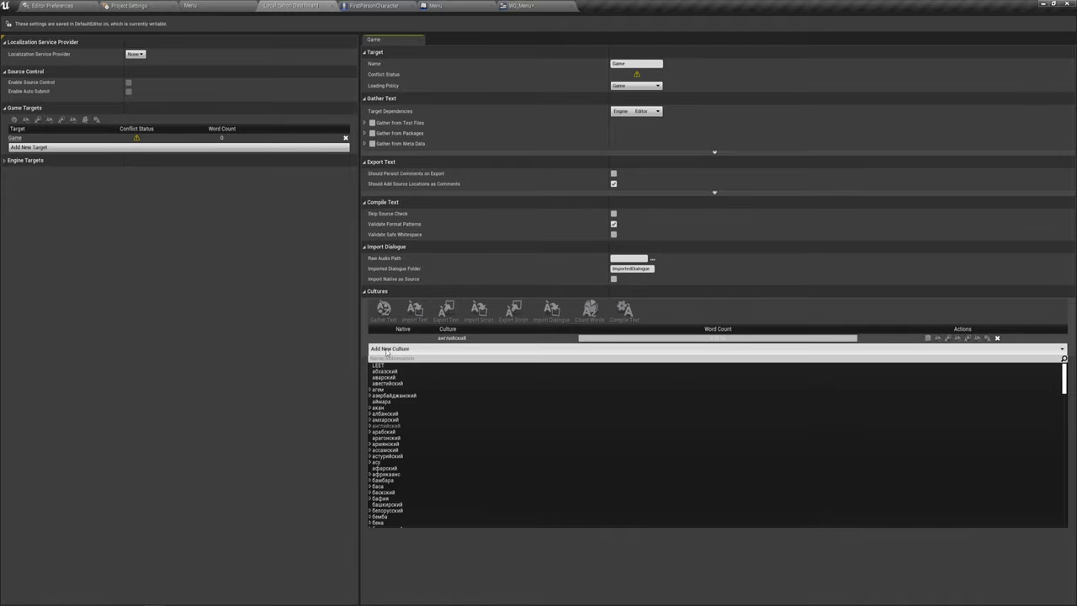
pyautogui.click(389, 350)
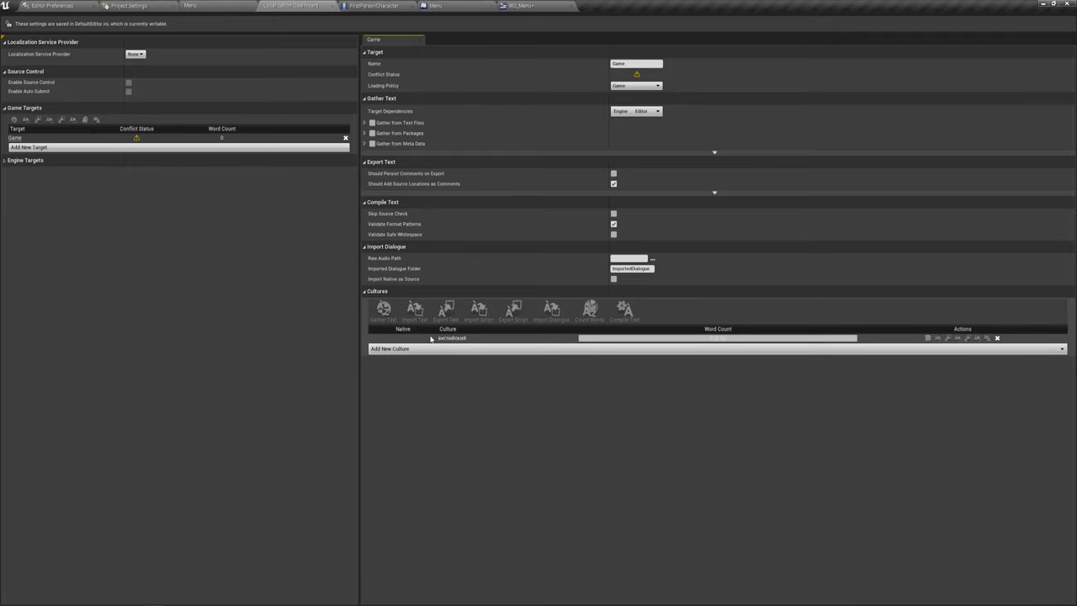
pyautogui.click(403, 348)
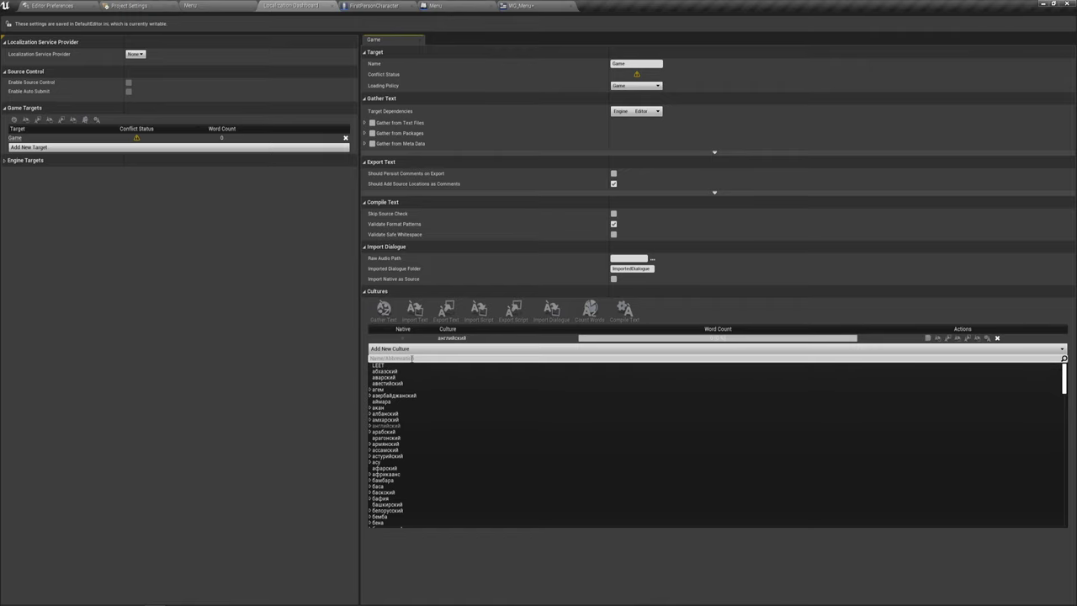
pyautogui.write('рг')
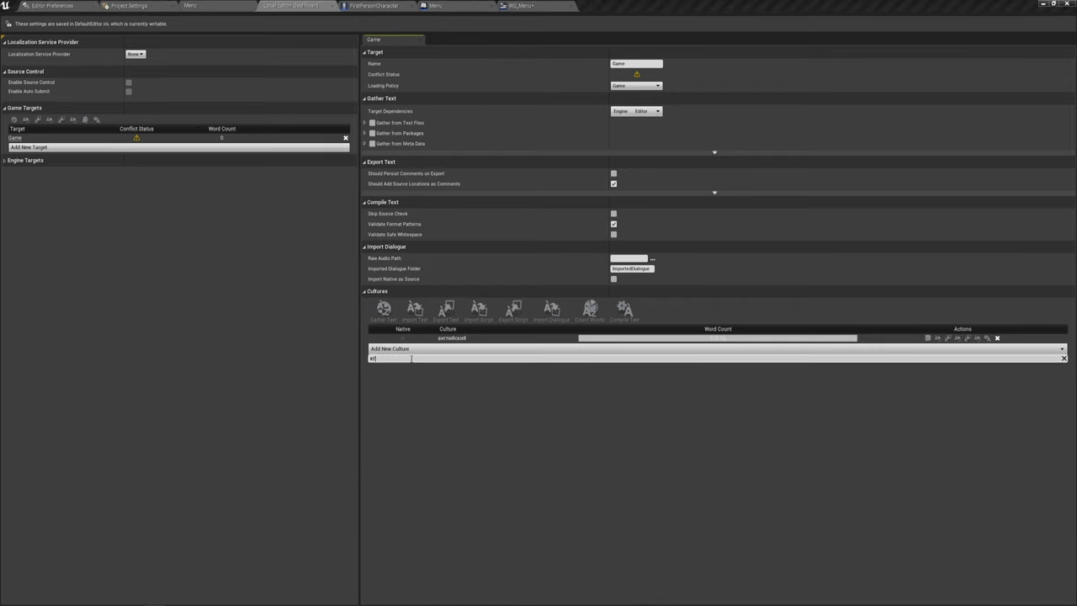
pyautogui.press('BackSpace')
pyautogui.press('BackSpace')
pyautogui.write('ru')
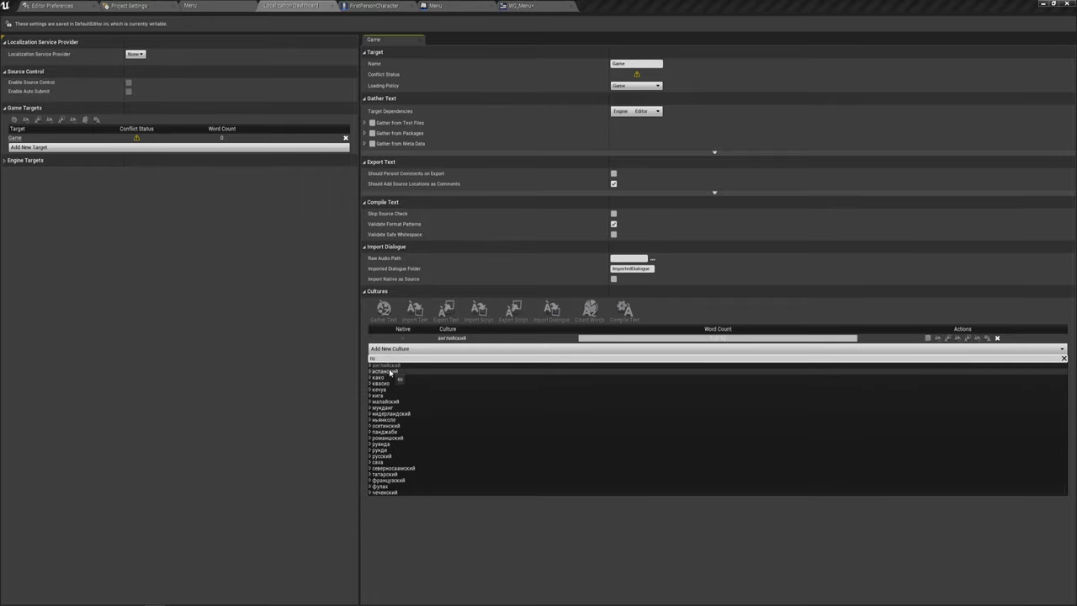
pyautogui.press('BackSpace')
pyautogui.press('BackSpace')
pyautogui.write('русс')
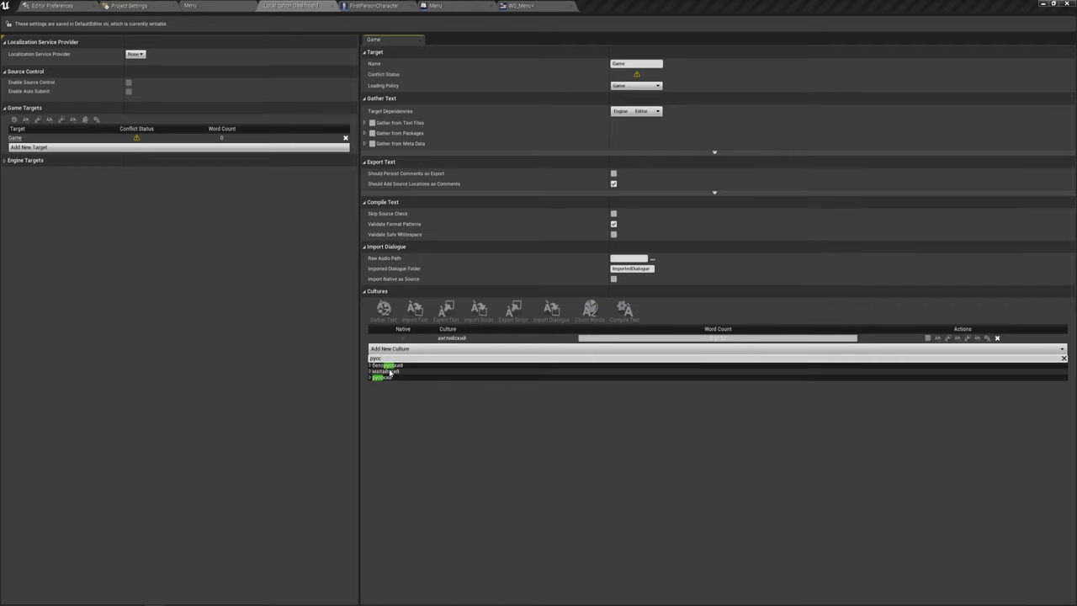
pyautogui.click(382, 377)
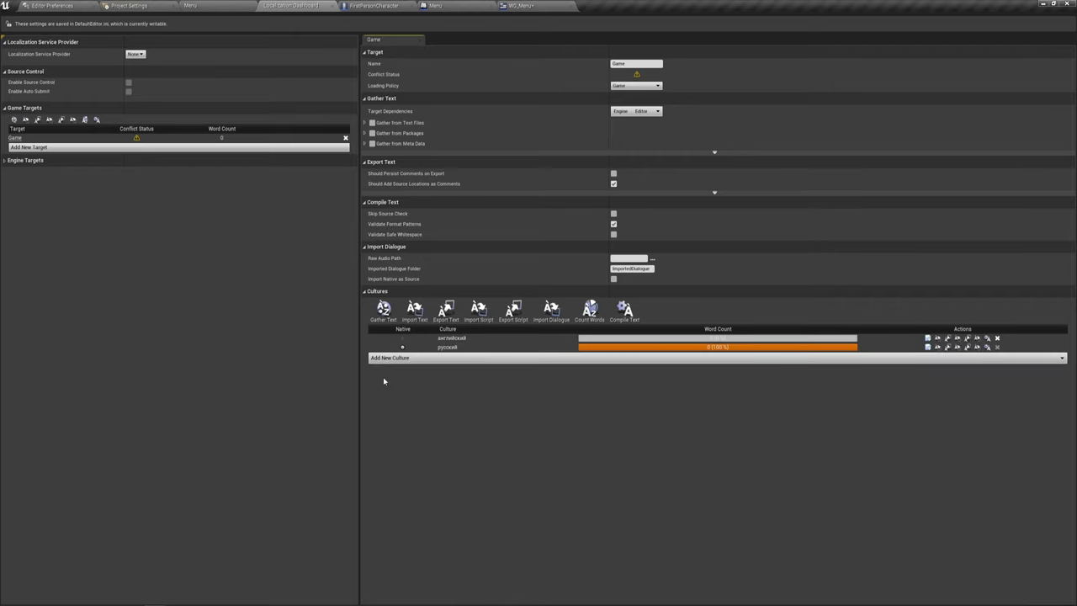
# - Confirm английский as the native culture and return to the WG_Menu designer tab
pyautogui.click(403, 339)
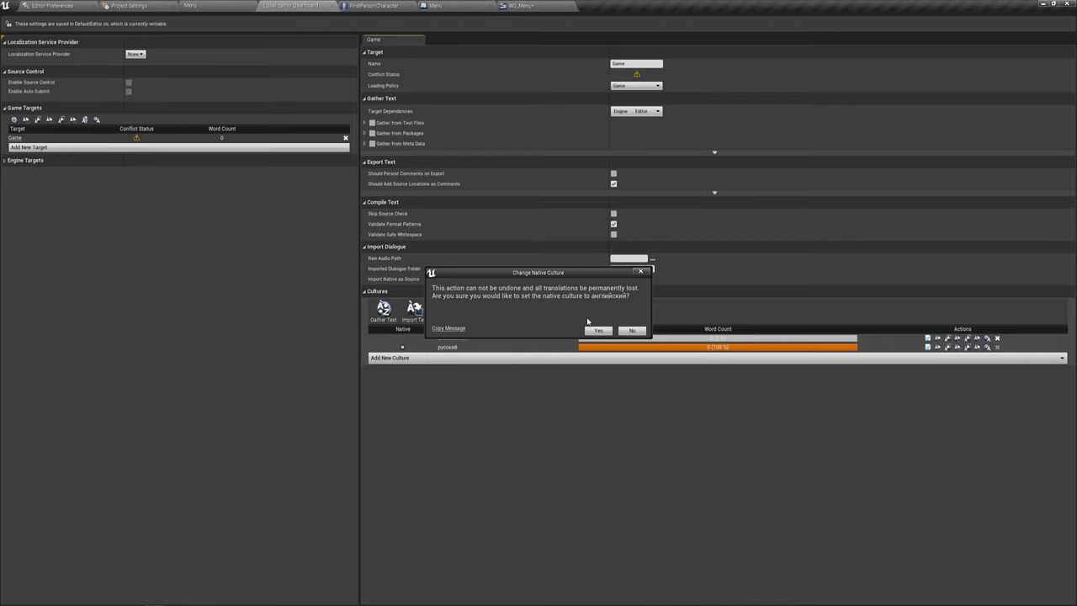
pyautogui.click(598, 330)
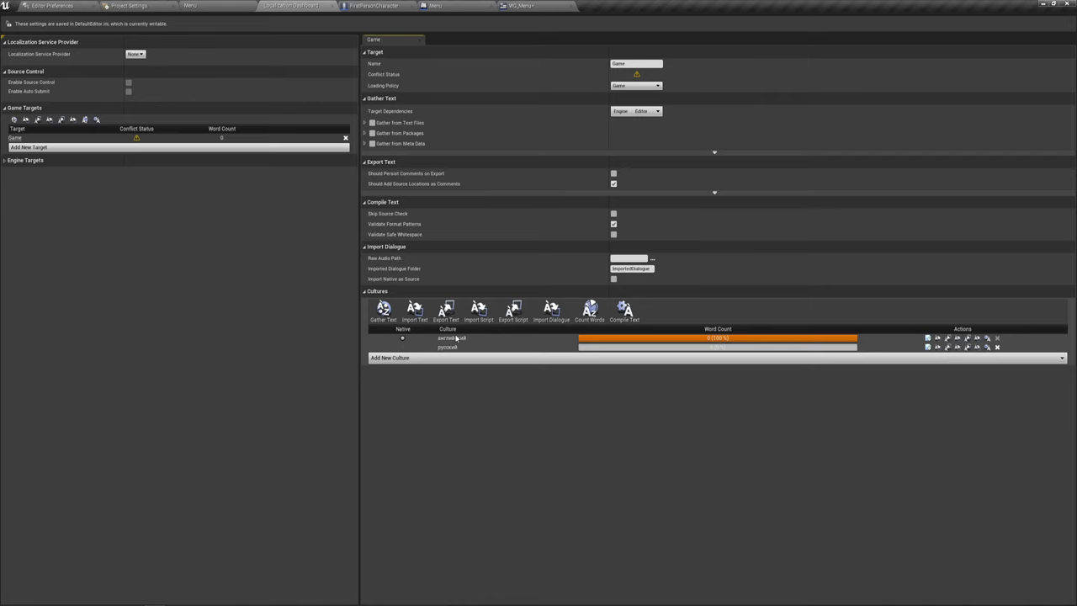
pyautogui.click(534, 6)
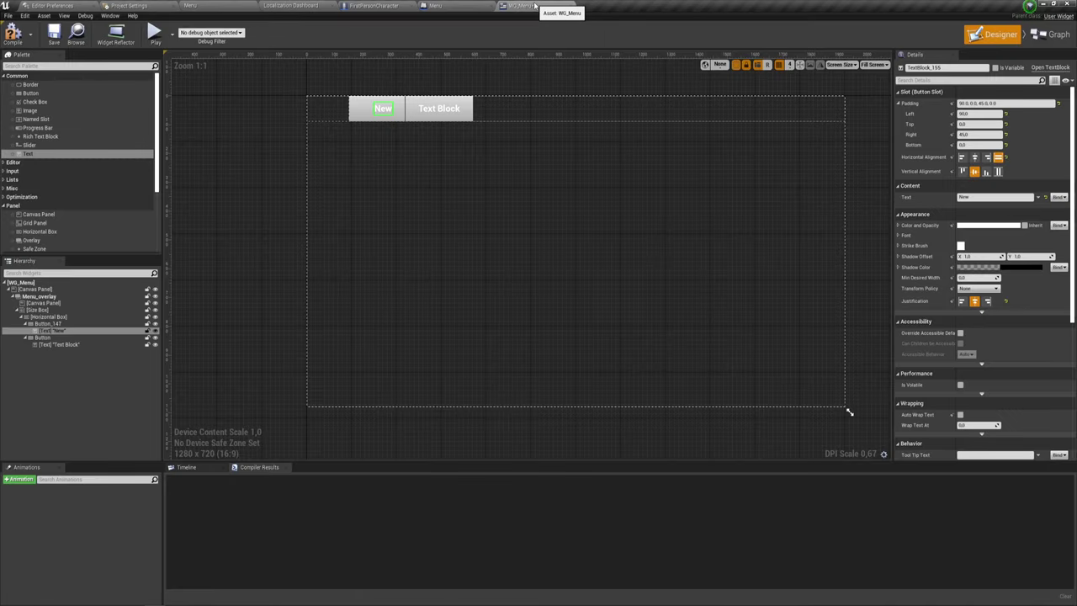
# - Change the second button's text to 'Settings' and the first button's text to 'New game'
pyautogui.click(436, 116)
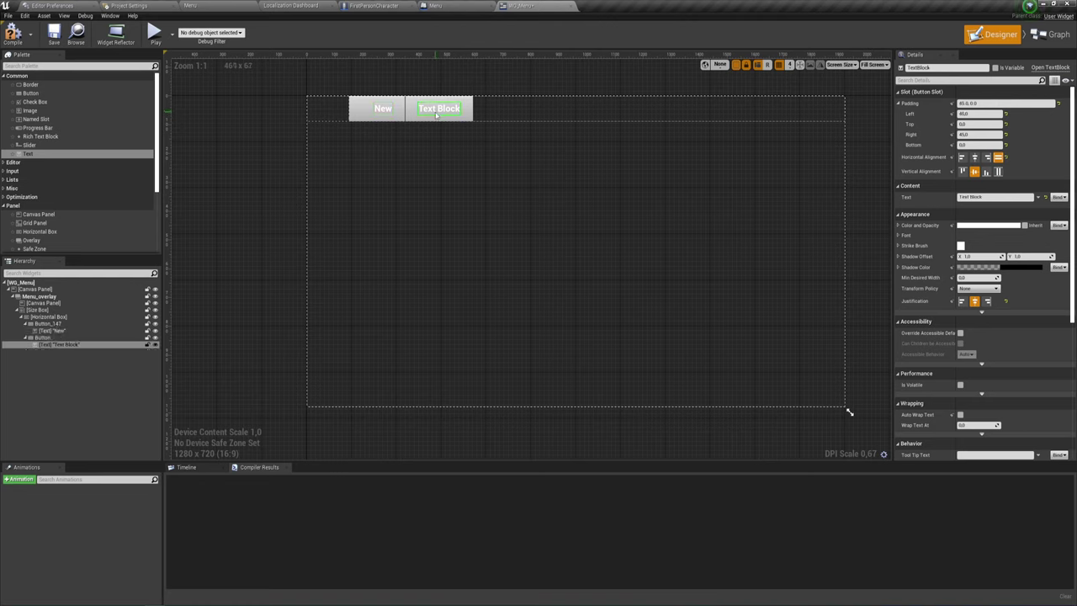
pyautogui.click(993, 197)
pyautogui.press('BackSpace')
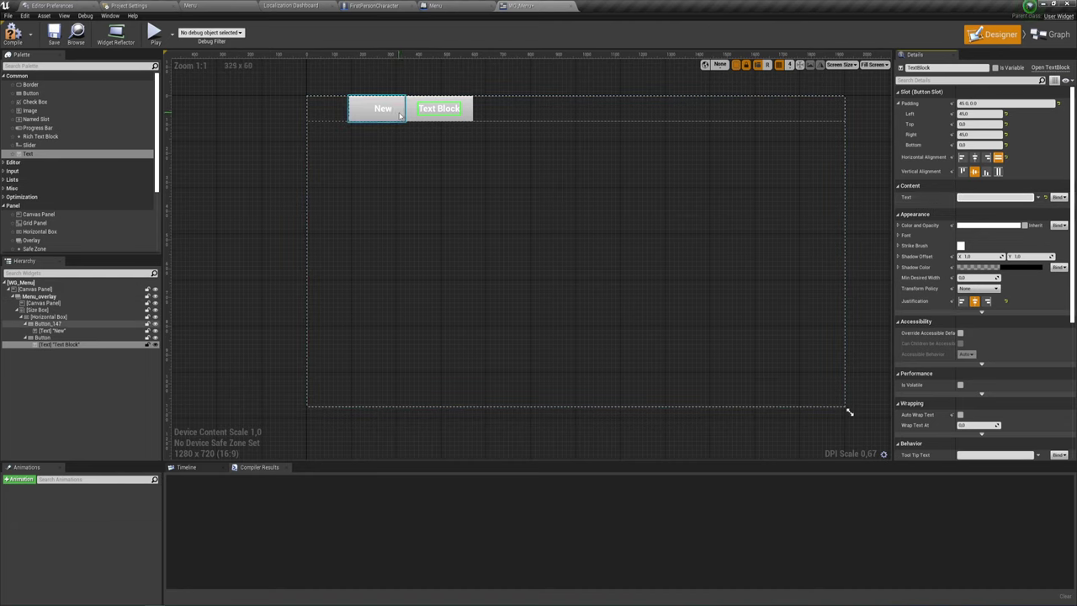
pyautogui.press('Return')
pyautogui.write('Settings')
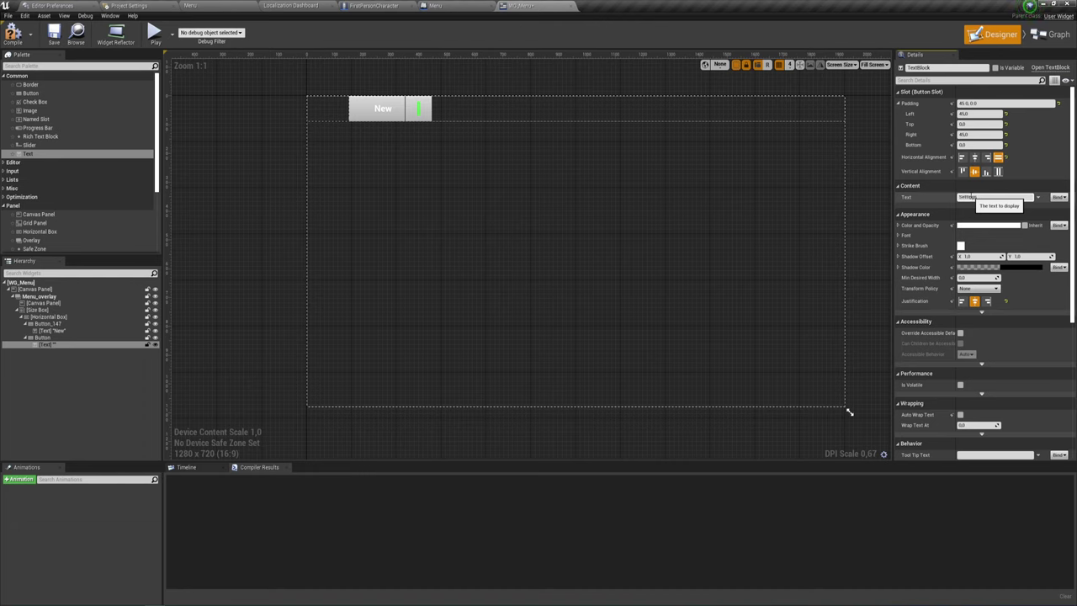
pyautogui.press('Return')
pyautogui.click(383, 109)
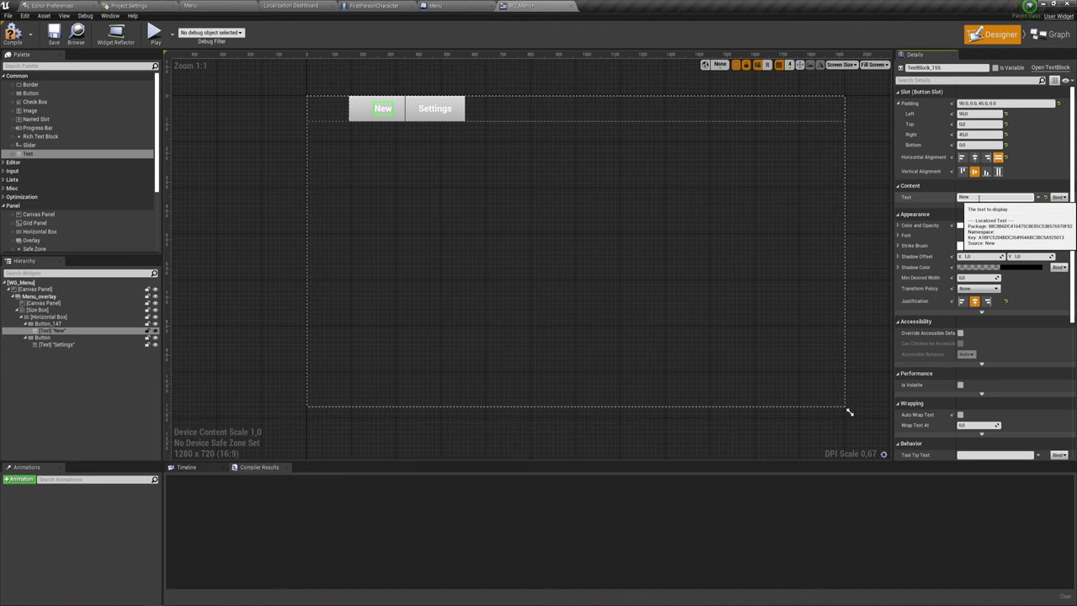
pyautogui.press('Return')
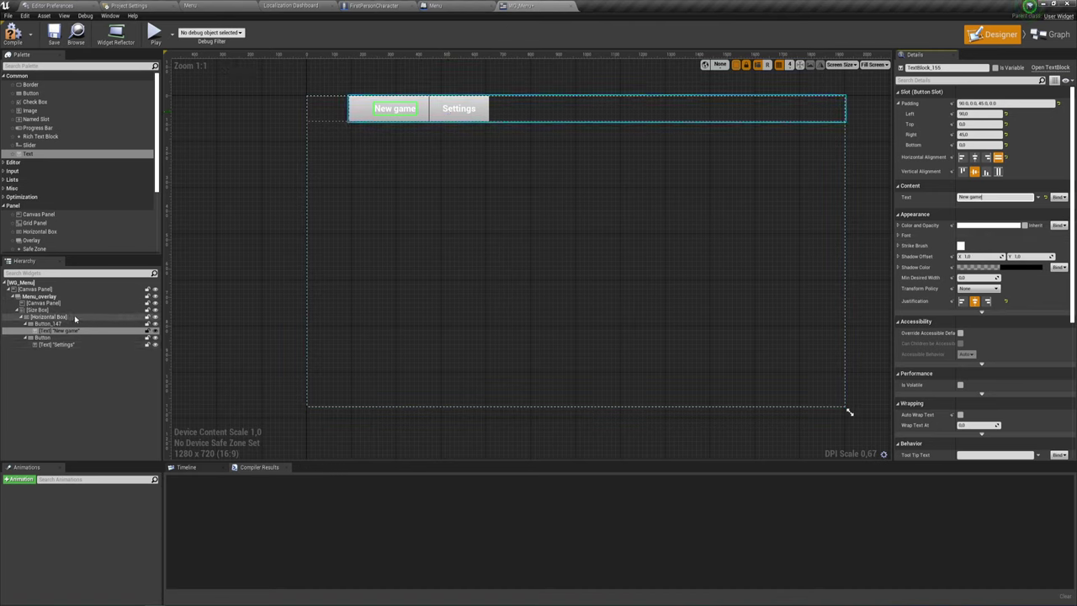
# - Duplicate the Settings button in the Hierarchy
pyautogui.click(49, 338)
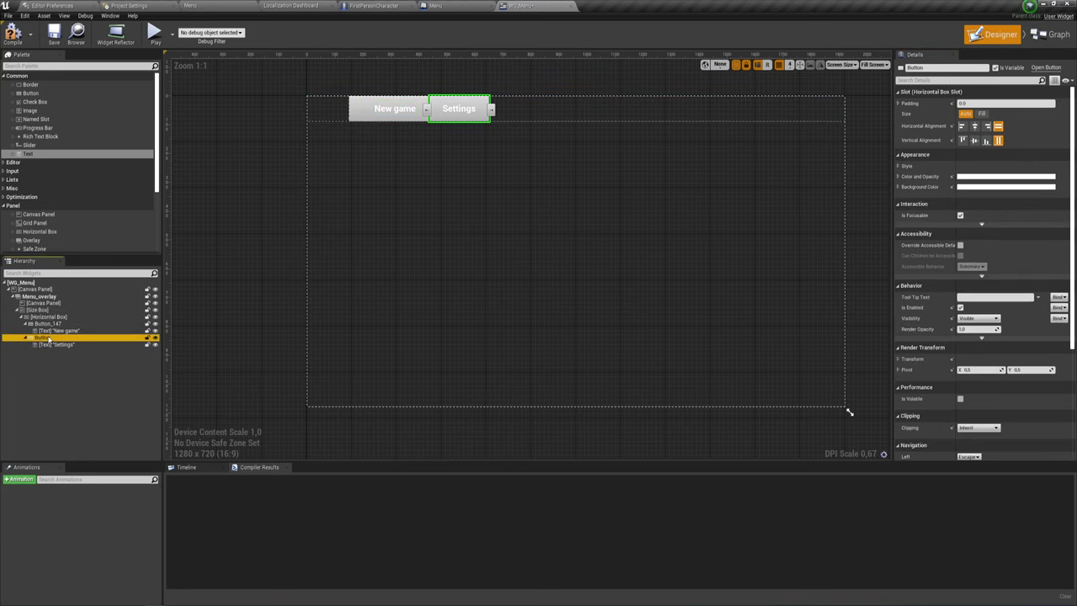
pyautogui.rightClick(48, 340)
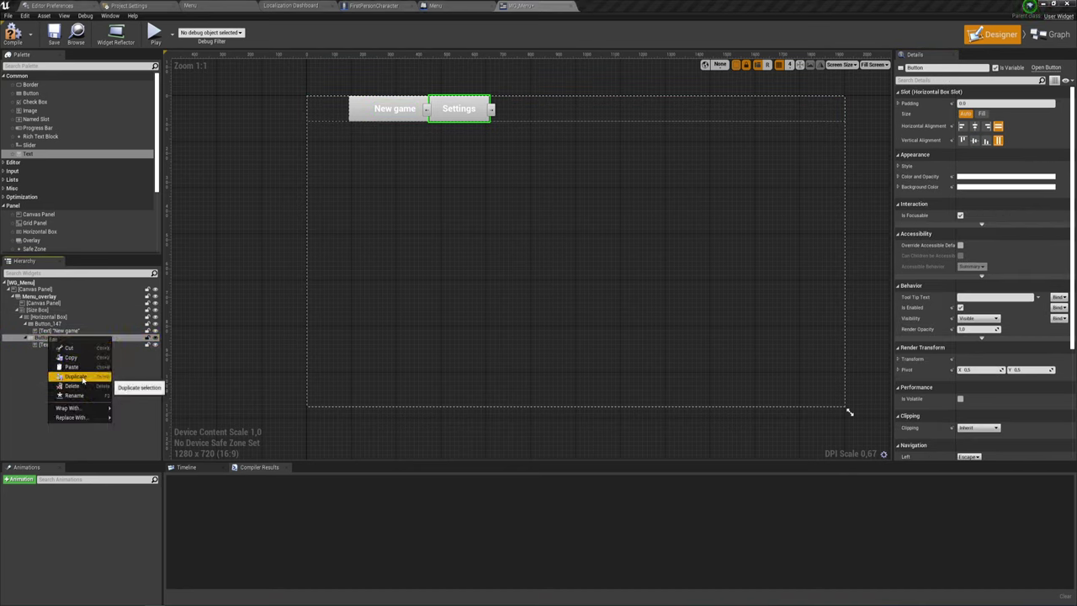
pyautogui.click(82, 378)
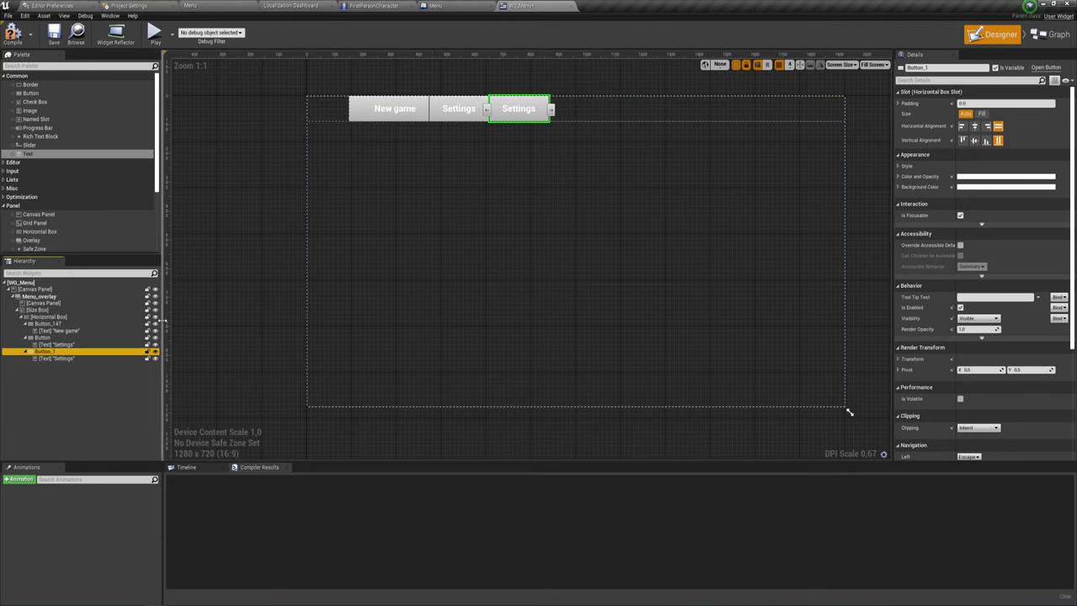
# - Change the middle button's label to 'Load game'
pyautogui.click(70, 360)
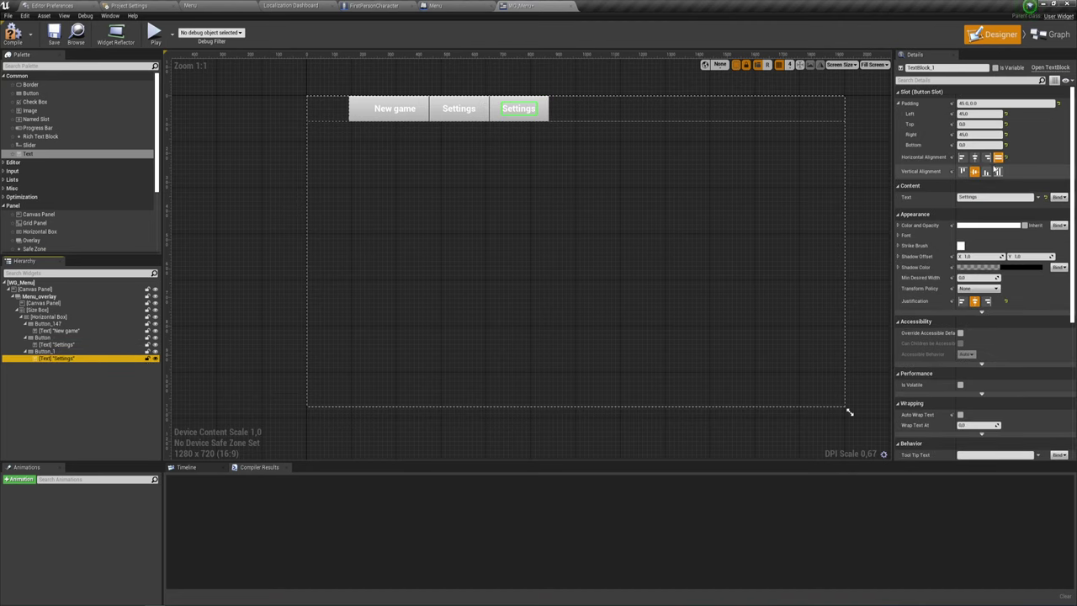
pyautogui.click(989, 197)
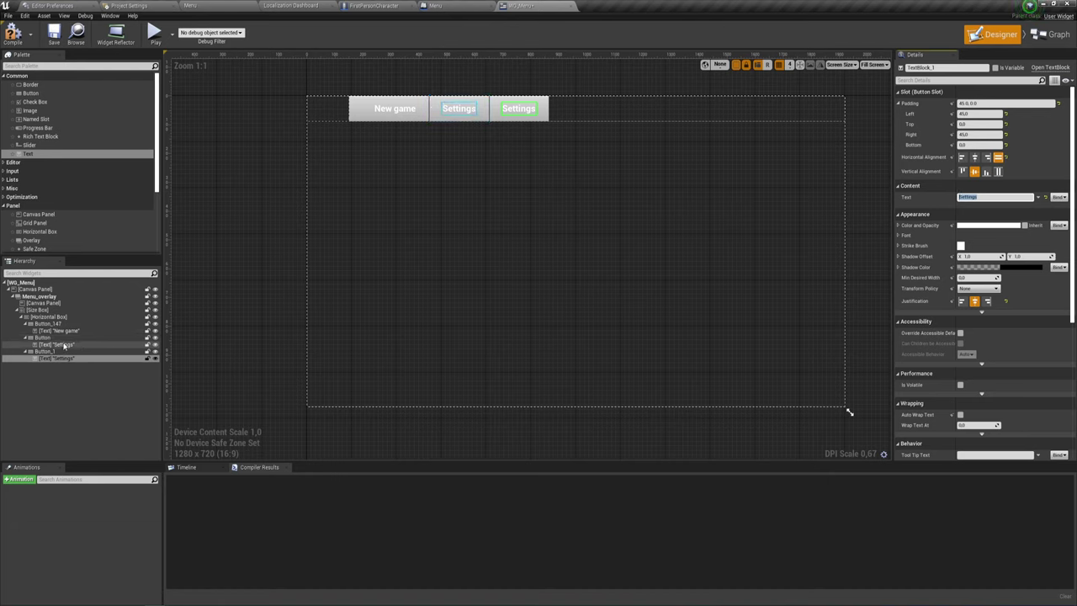
pyautogui.click(65, 346)
pyautogui.click(989, 197)
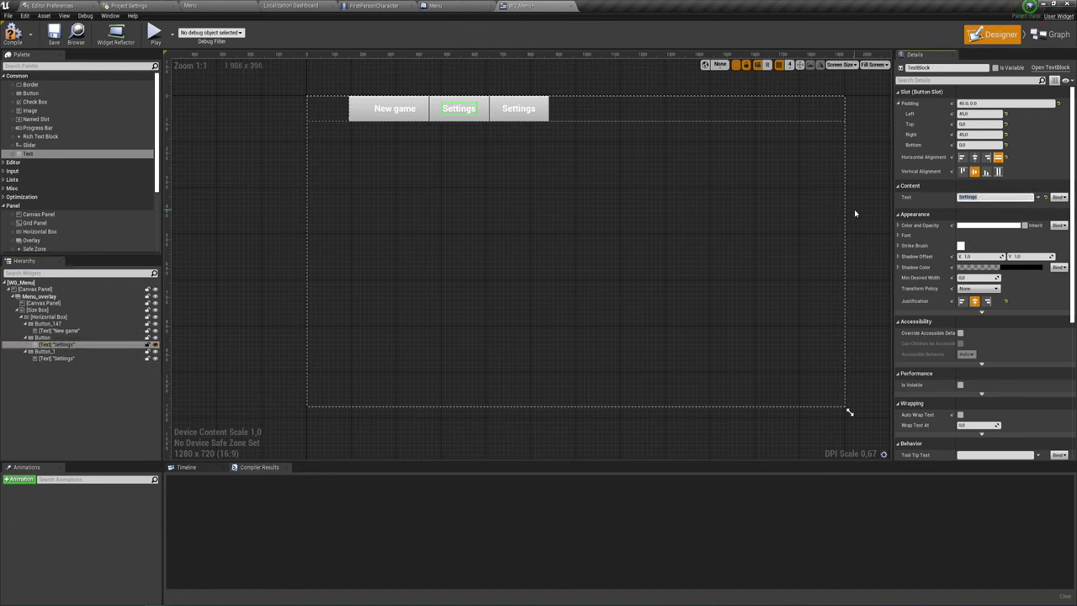
pyautogui.write('S')
pyautogui.press('BackSpace')
pyautogui.press('BackSpace')
pyautogui.write('ad')
pyautogui.press('Return')
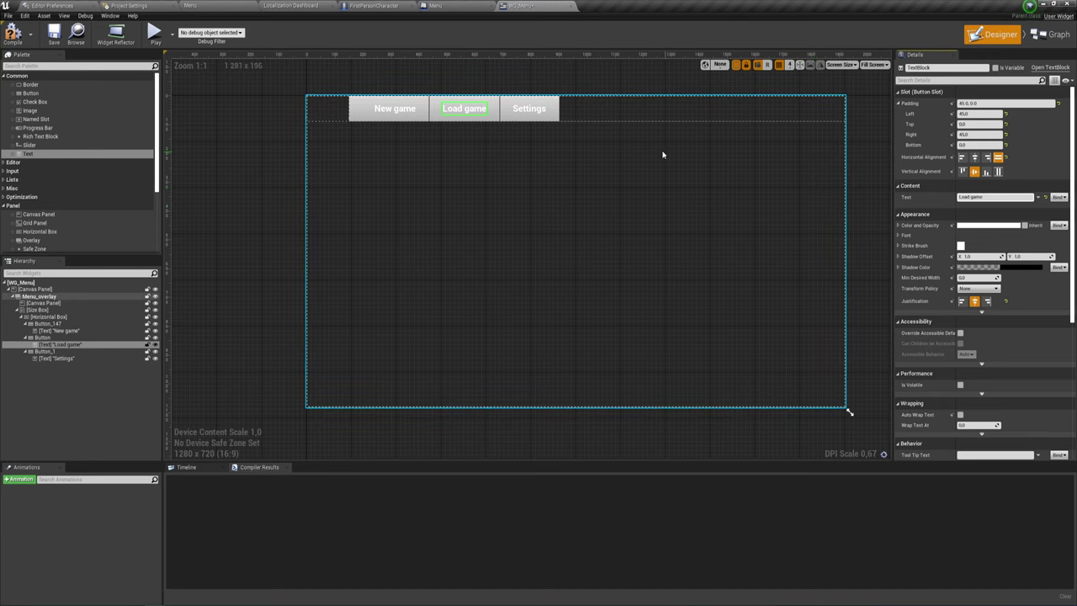
# - Duplicate the Settings button and label the copy 'SHOP'
pyautogui.click(52, 351)
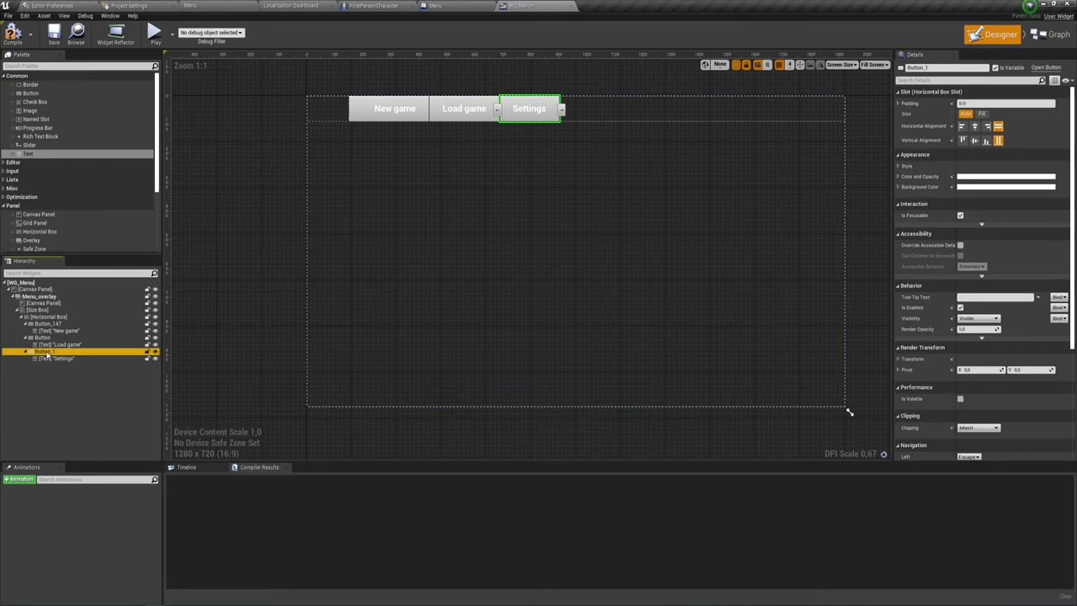
pyautogui.rightClick(59, 355)
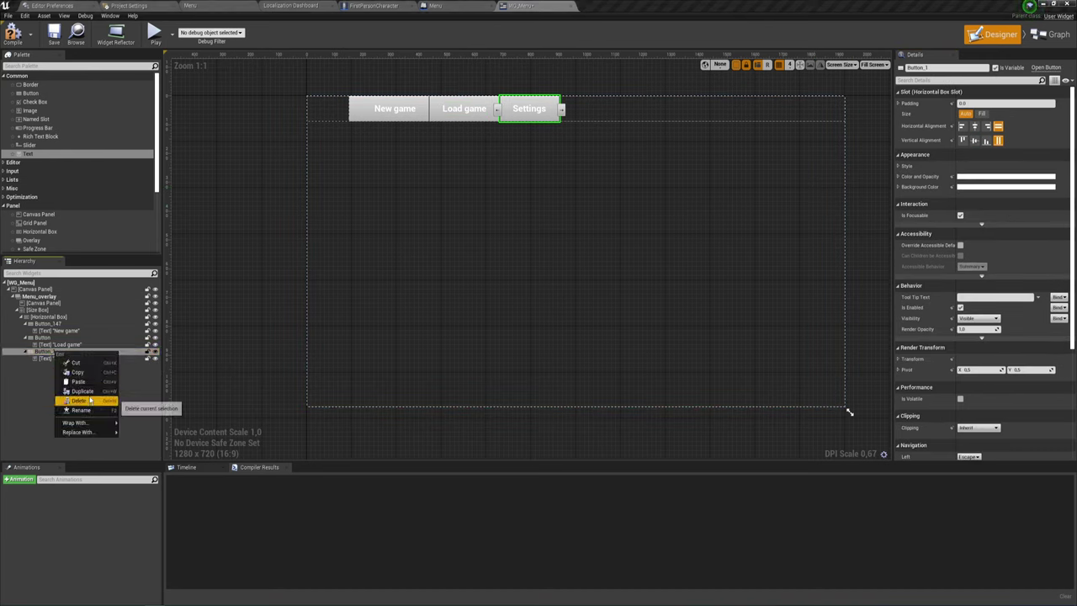
pyautogui.click(81, 390)
pyautogui.click(56, 372)
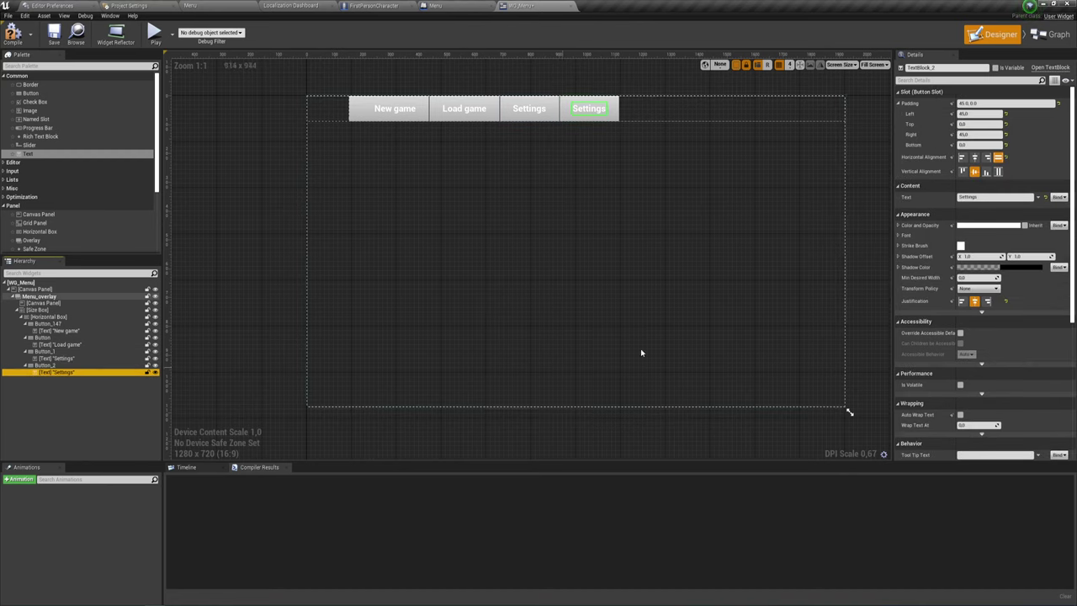
pyautogui.click(993, 197)
pyautogui.write('SHOP')
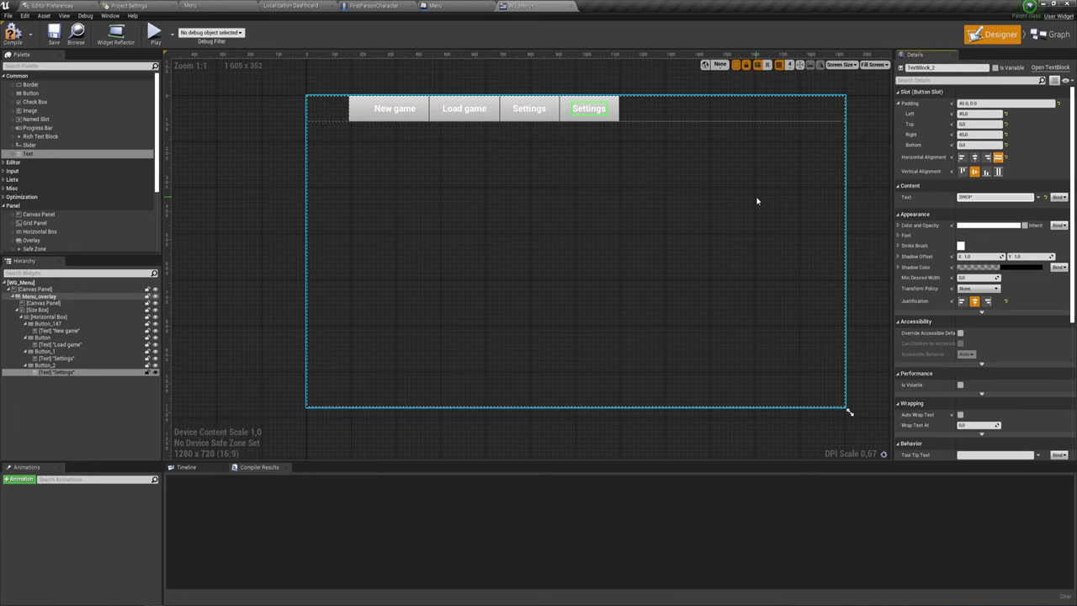
pyautogui.press('Return')
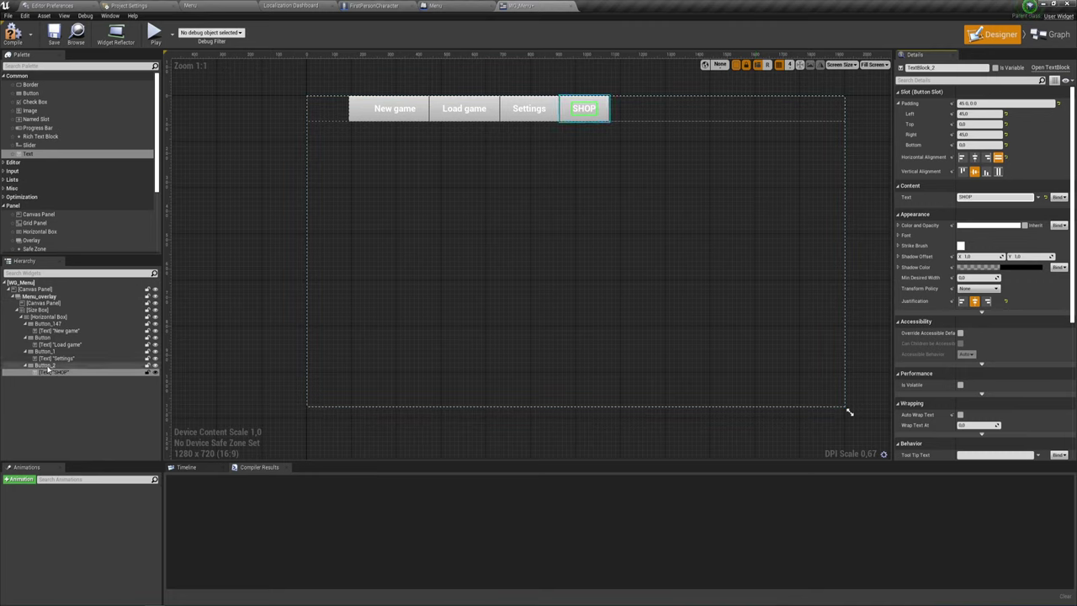
# - Duplicate the SHOP button to add another SHOP button after it
pyautogui.click(46, 366)
pyautogui.rightClick(52, 367)
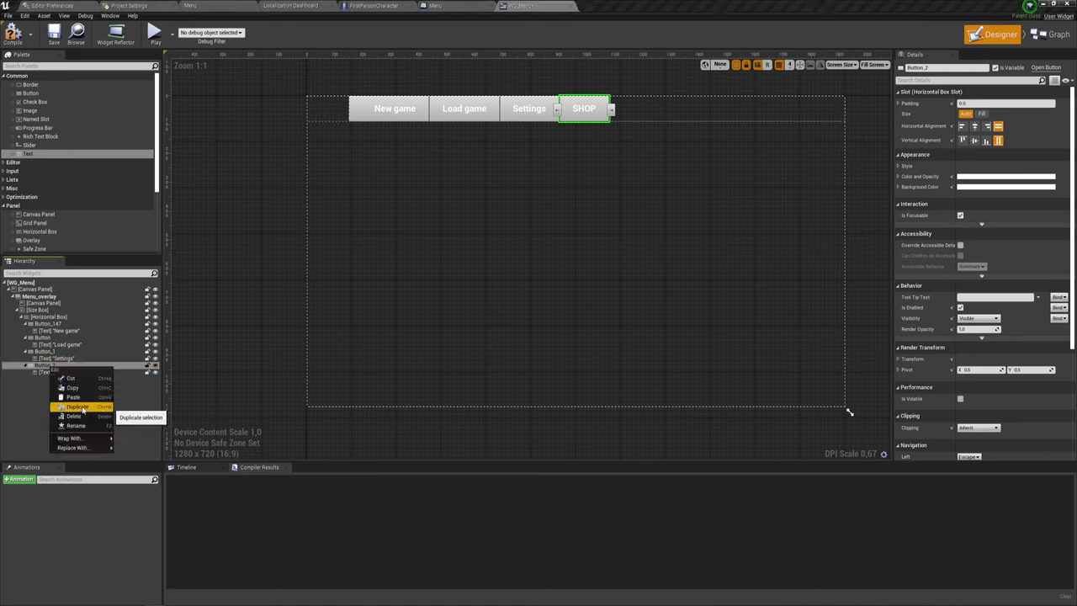
pyautogui.click(84, 410)
# - Relabel the second SHOP button 'About' and duplicate it
pyautogui.click(36, 385)
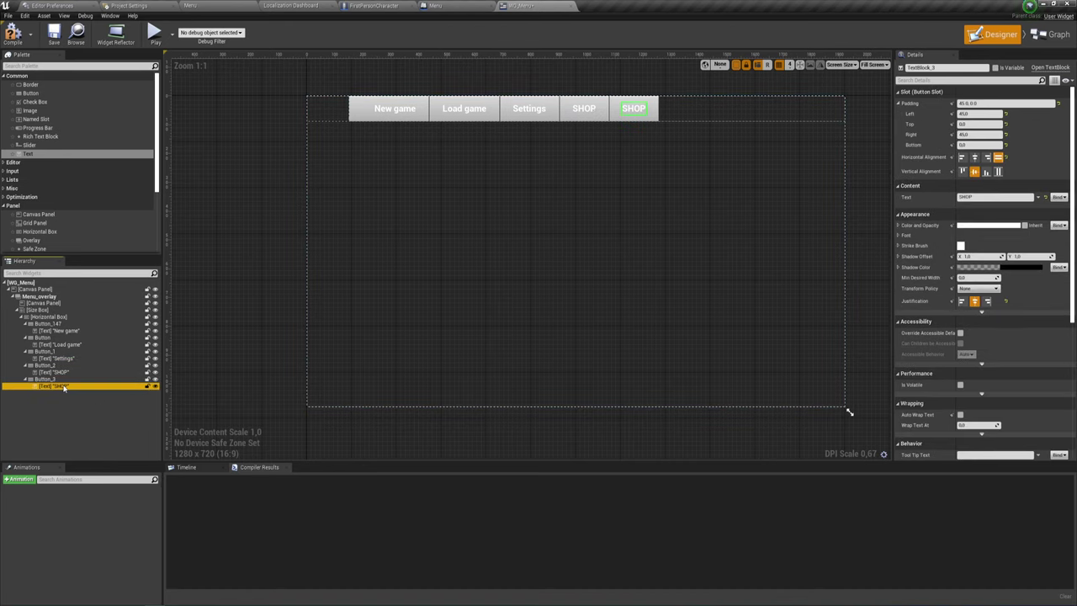
pyautogui.click(976, 197)
pyautogui.write('About')
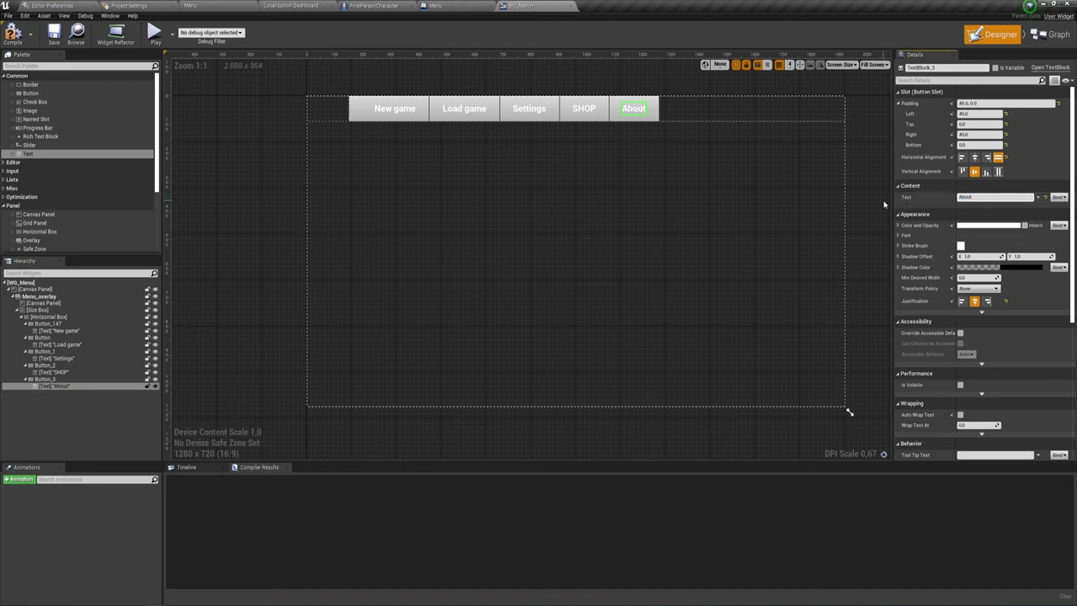
pyautogui.click(49, 379)
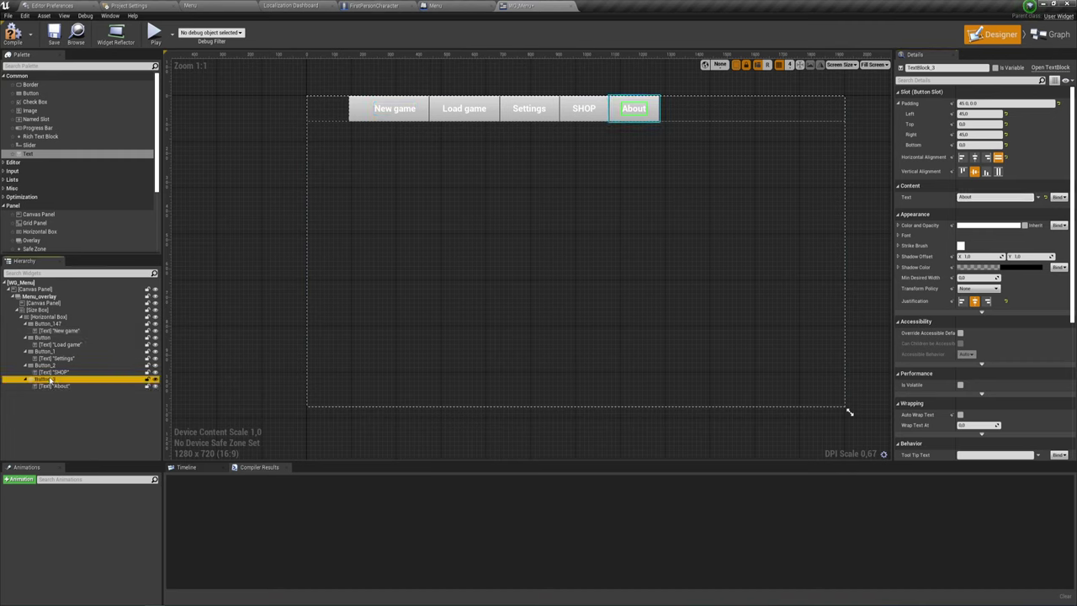
pyautogui.rightClick(49, 379)
pyautogui.moveTo(72, 448)
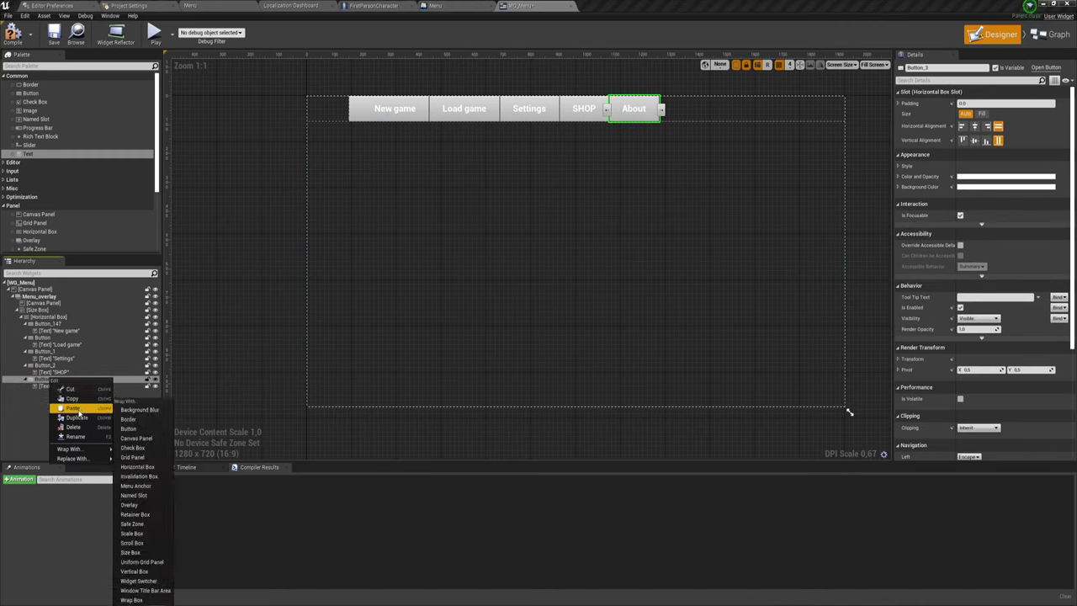
pyautogui.click(76, 417)
# - Relabel the copied About button 'Quit'
pyautogui.click(55, 400)
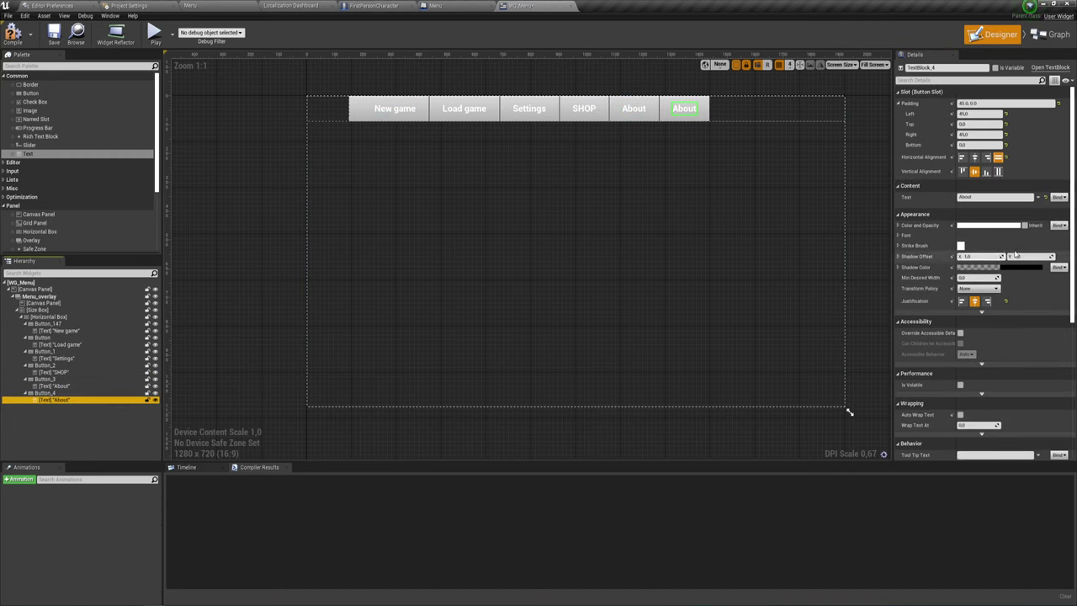
pyautogui.click(976, 197)
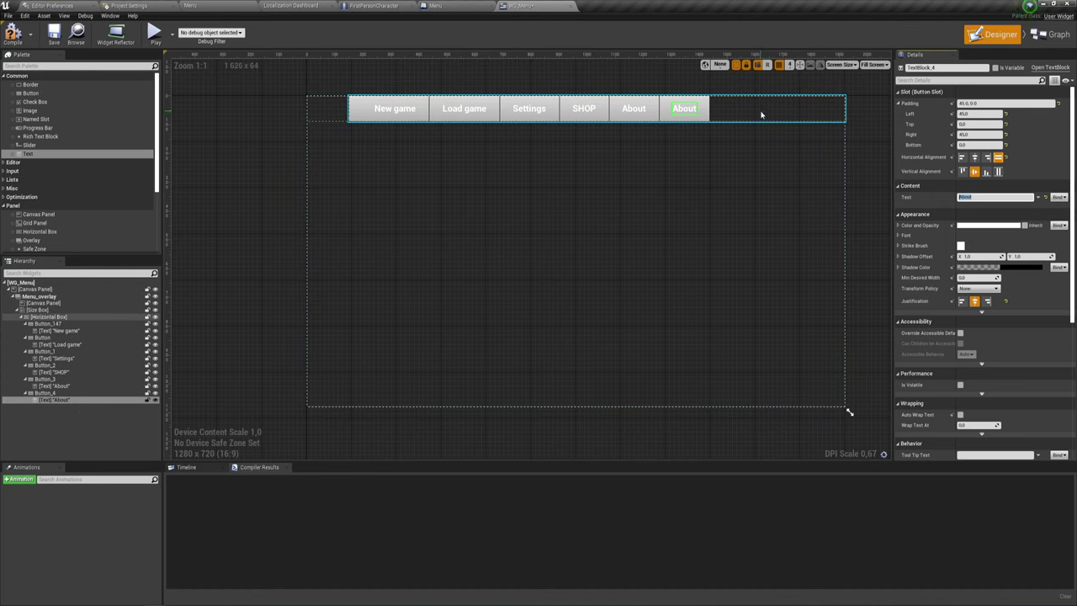
pyautogui.click(50, 393)
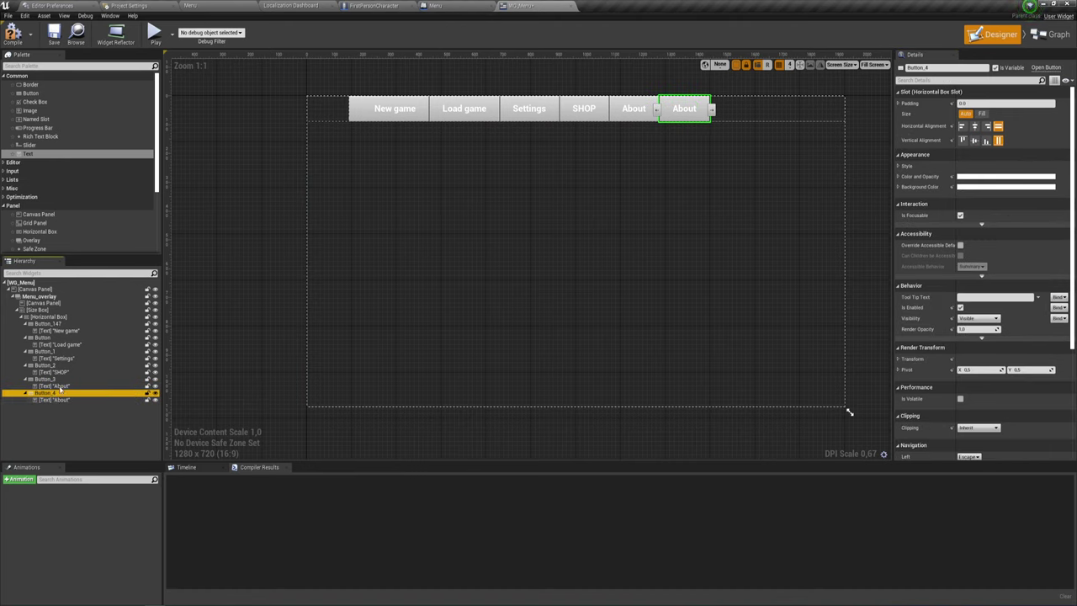
pyautogui.click(63, 400)
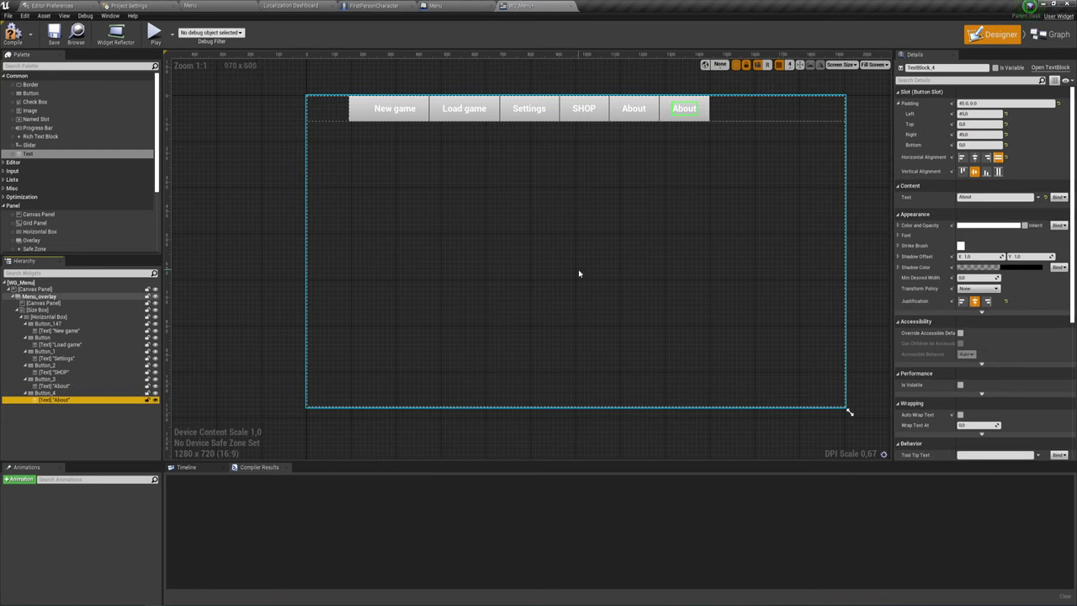
pyautogui.click(47, 393)
pyautogui.click(59, 401)
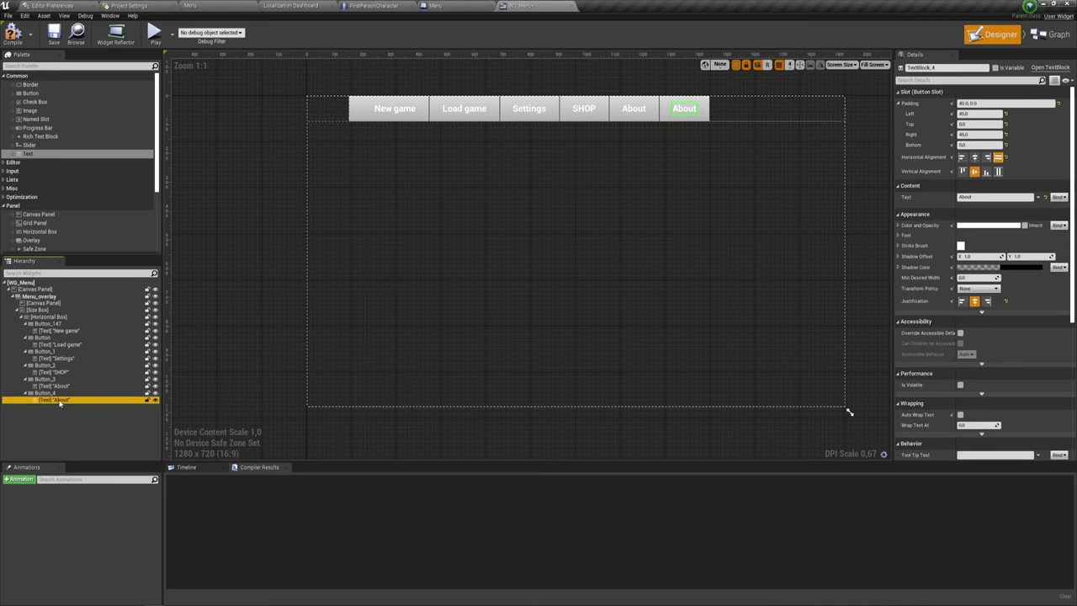
pyautogui.click(976, 197)
pyautogui.write('Quit')
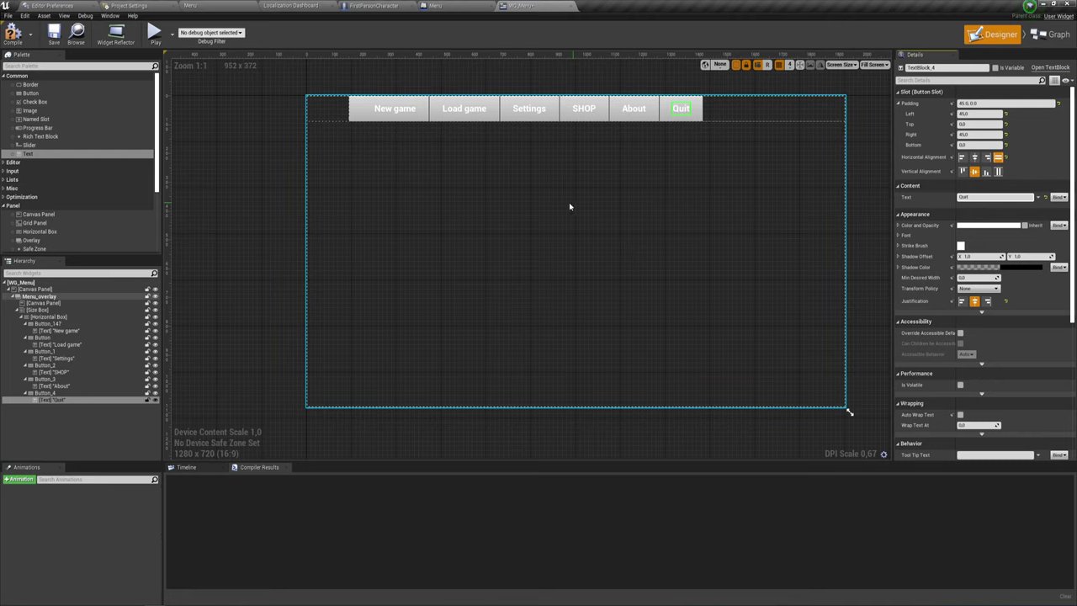
pyautogui.click(555, 221)
pyautogui.click(330, 114)
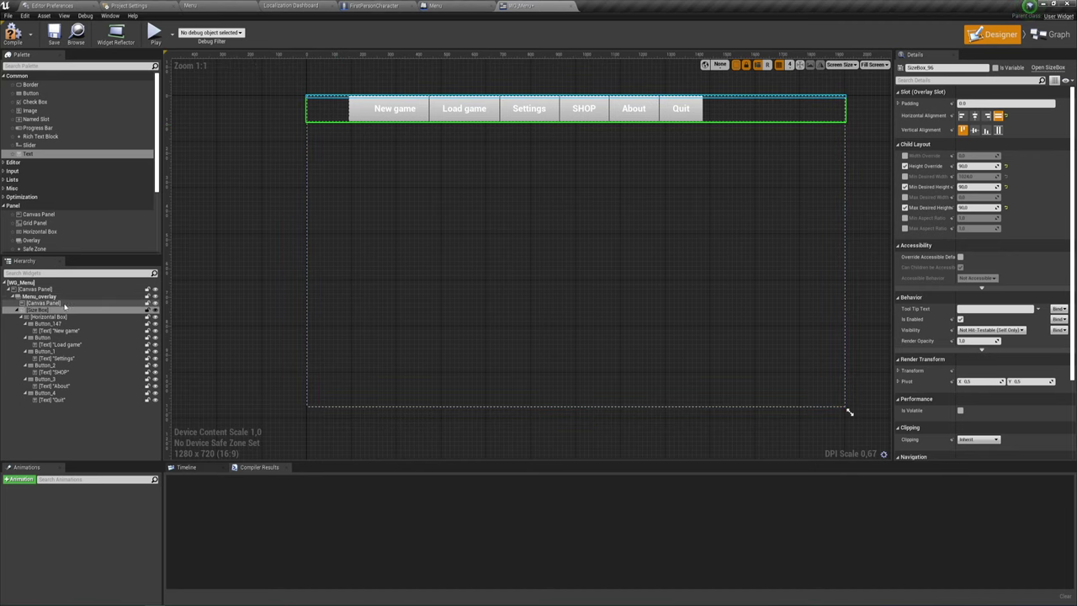
# - Reset the Horizontal Box's left padding to its default of zero
pyautogui.click(48, 316)
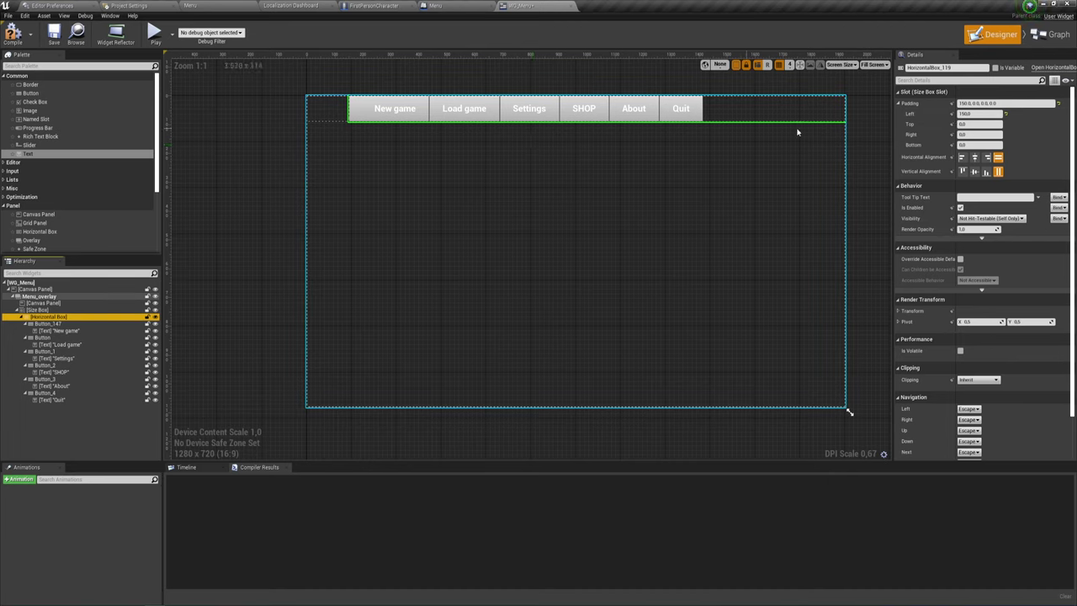
pyautogui.click(996, 114)
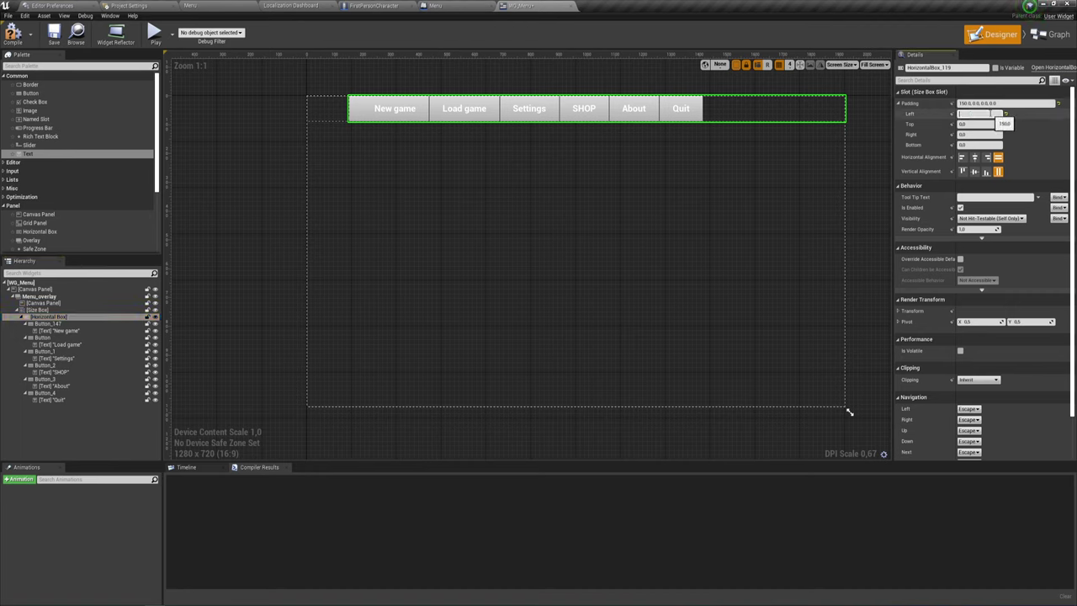
pyautogui.click(523, 226)
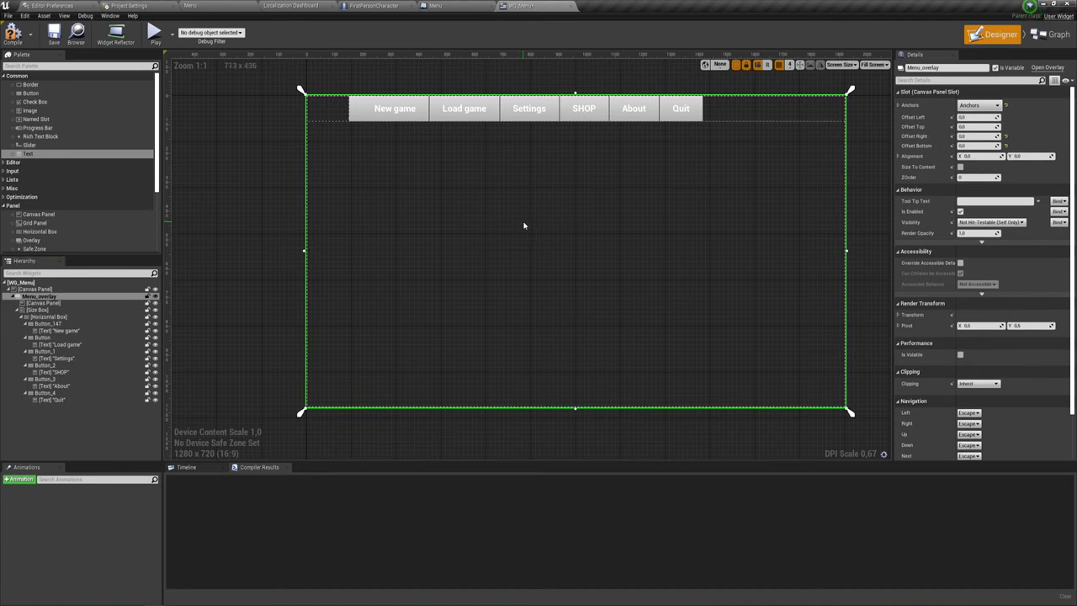
pyautogui.click(51, 317)
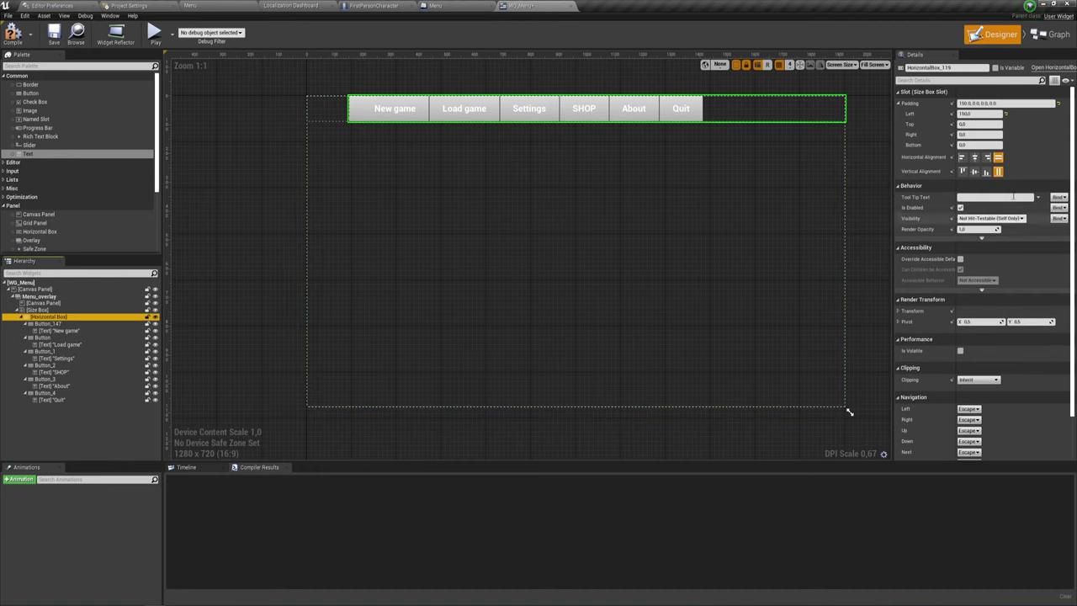
pyautogui.click(1006, 112)
pyautogui.click(515, 159)
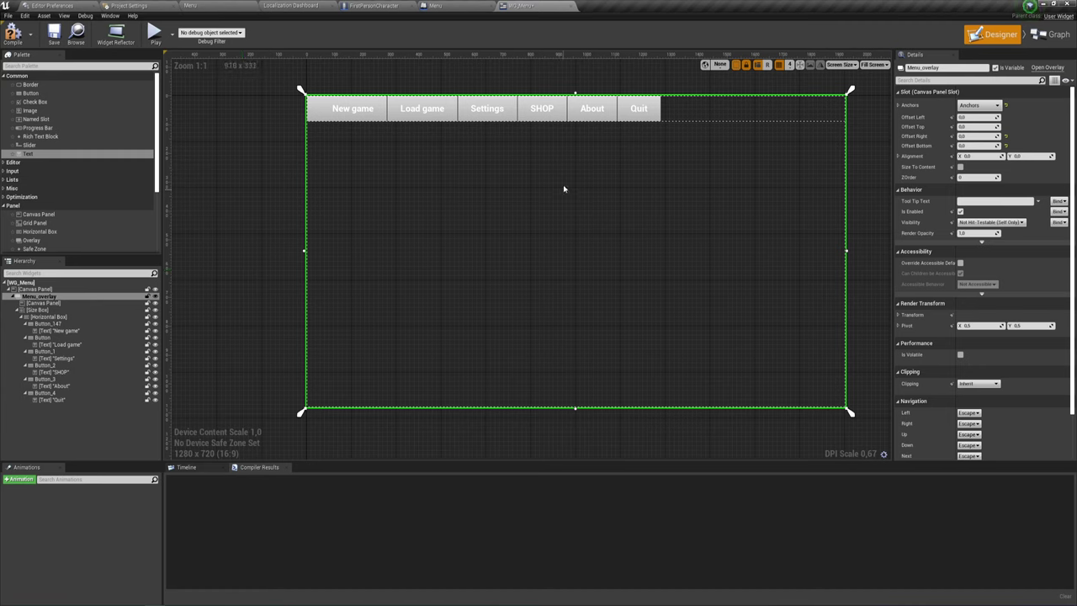
# - Set the Quit label's right padding to 90
pyautogui.click(644, 108)
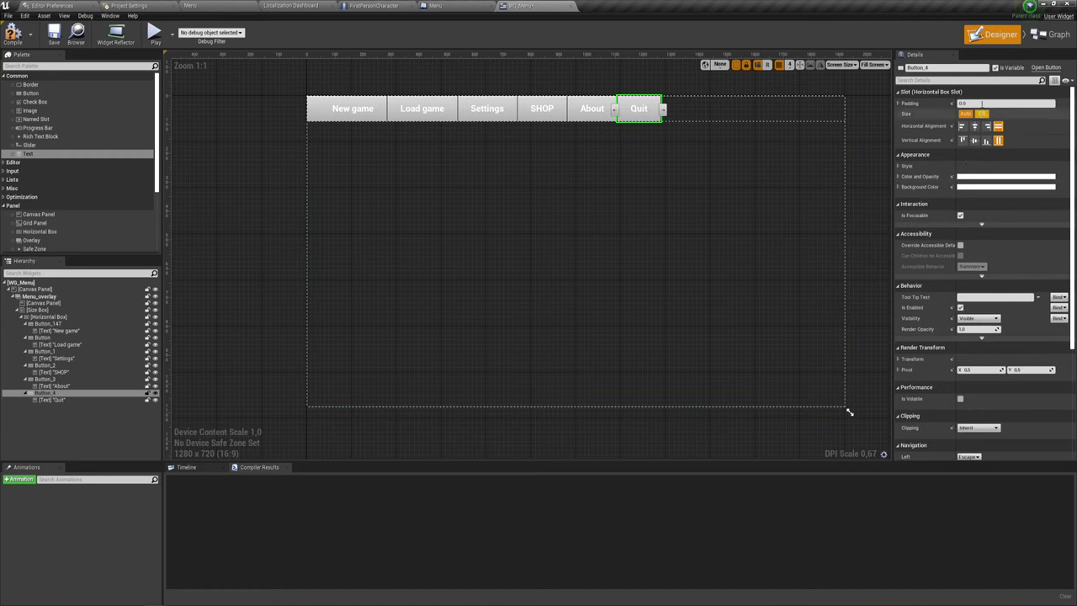
pyautogui.click(897, 102)
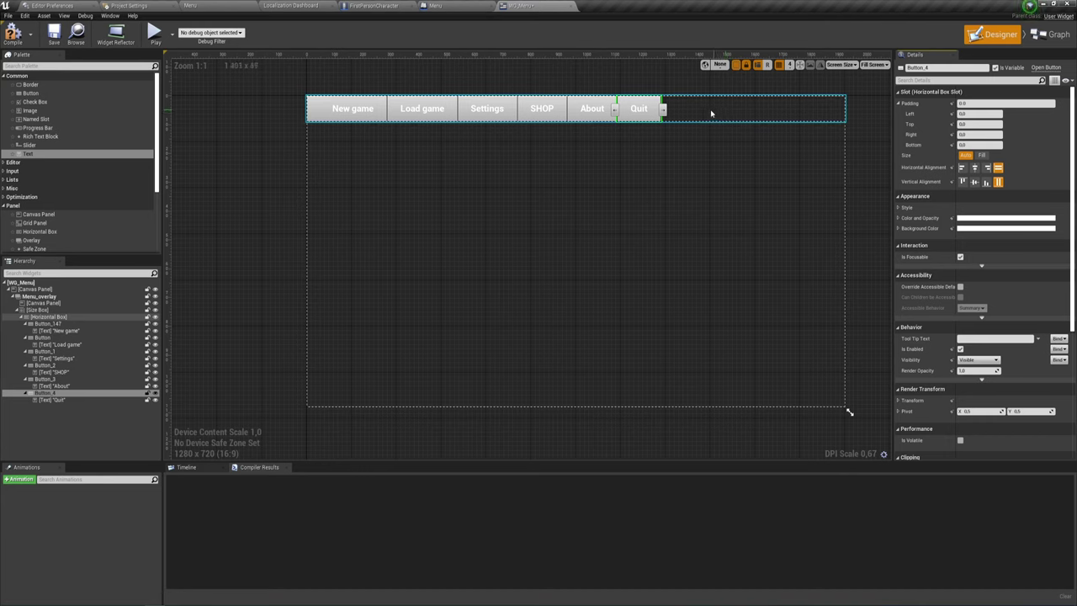
pyautogui.click(639, 109)
pyautogui.click(971, 135)
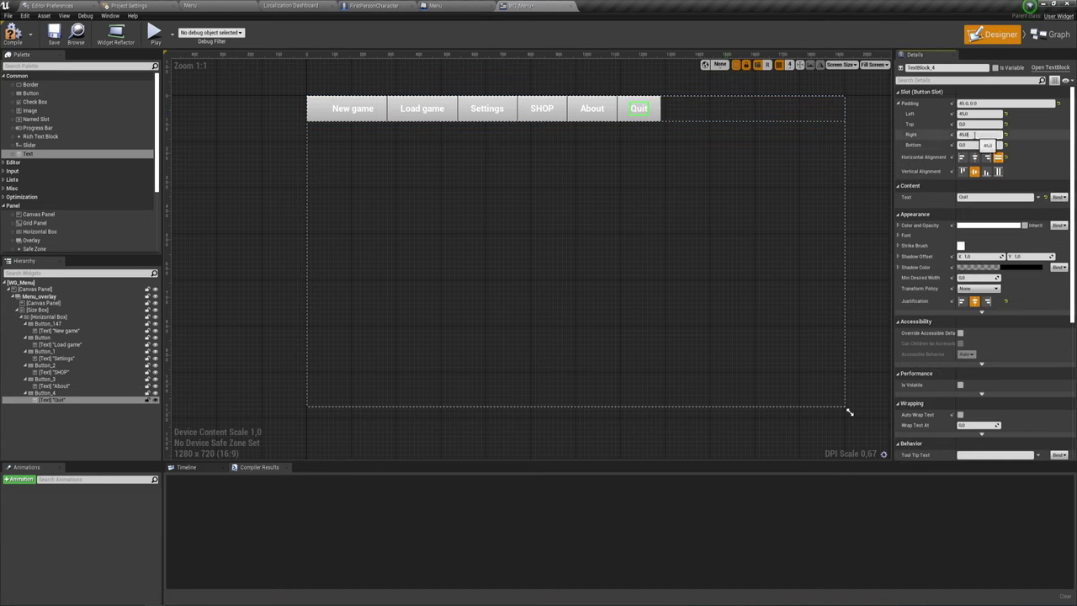
pyautogui.write('90')
pyautogui.press('Return')
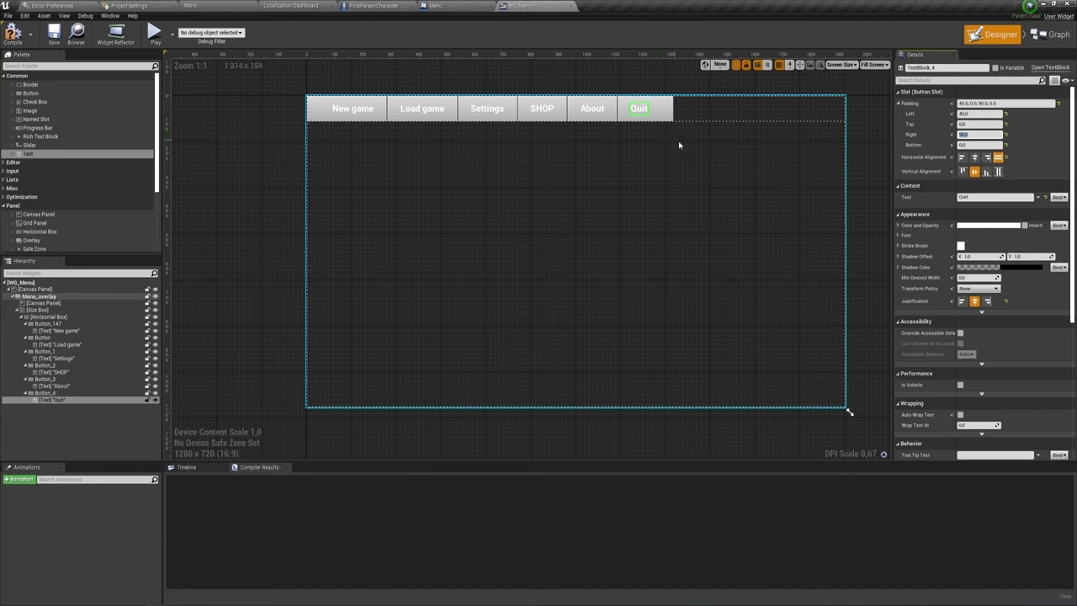
pyautogui.click(613, 144)
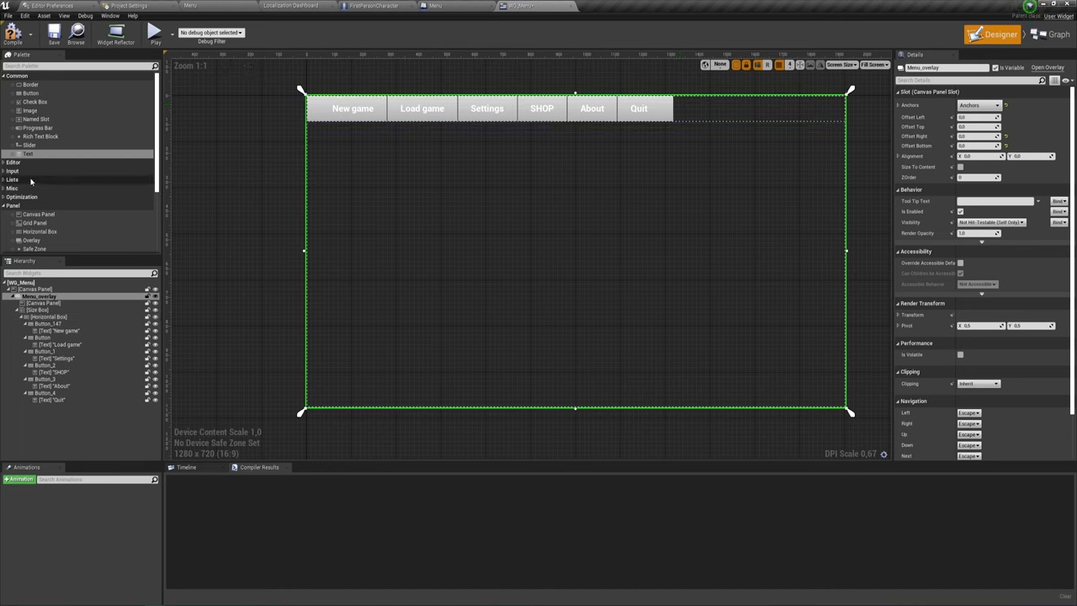
# - Add an Overlay panel to the row, try moving the buttons into it, then undo
pyautogui.scroll(-2, 38, 185)
pyautogui.scroll(-1, 48, 188)
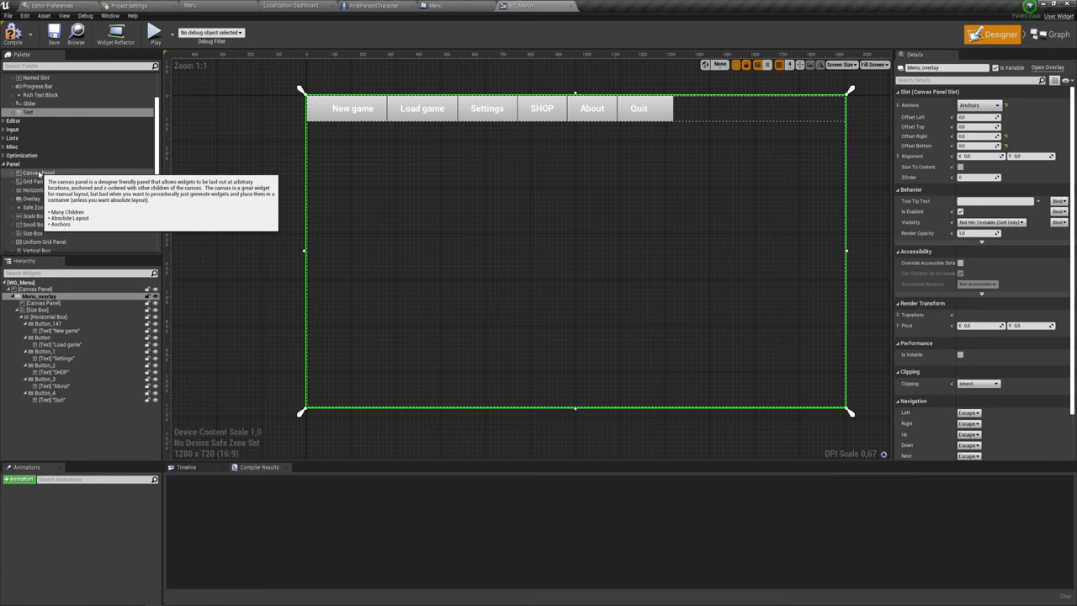
pyautogui.moveTo(32, 198); pyautogui.dragTo(52, 363)
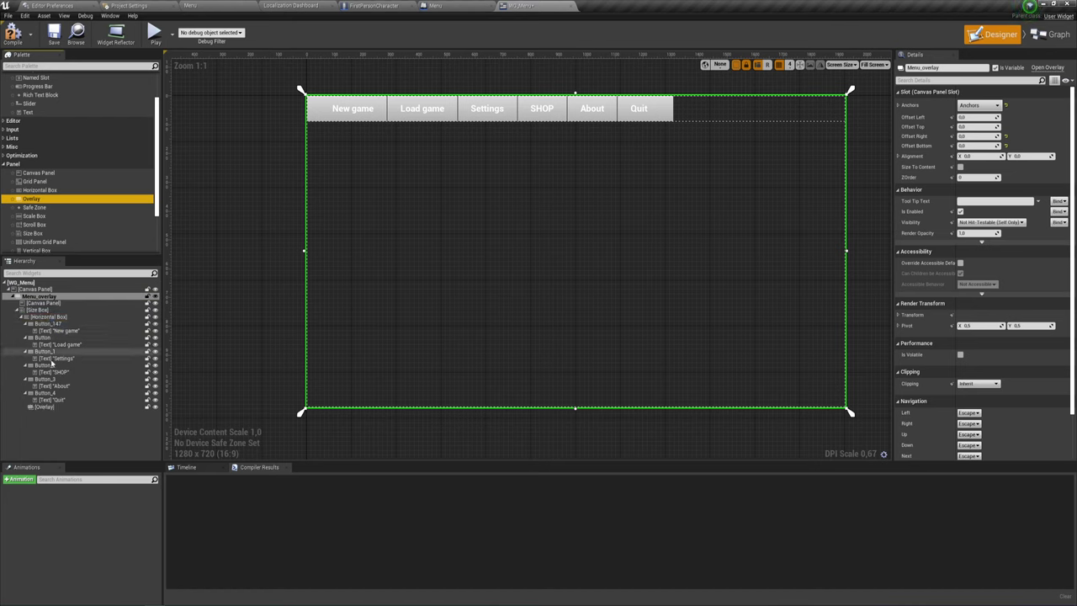
pyautogui.click(46, 323)
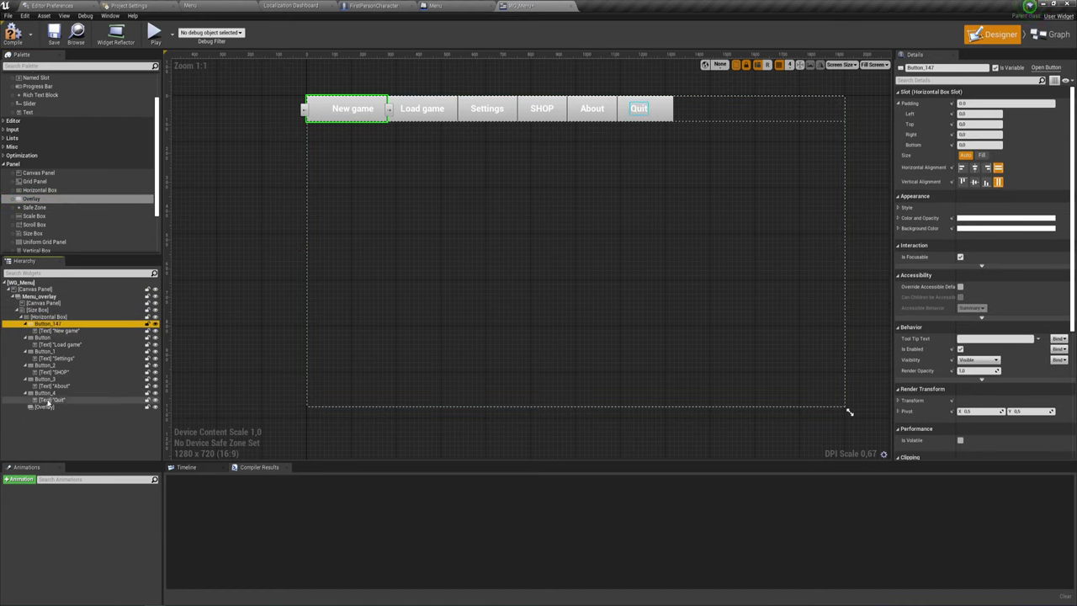
pyautogui.keyDown('shift'); pyautogui.click(48, 401); pyautogui.keyUp('shift')
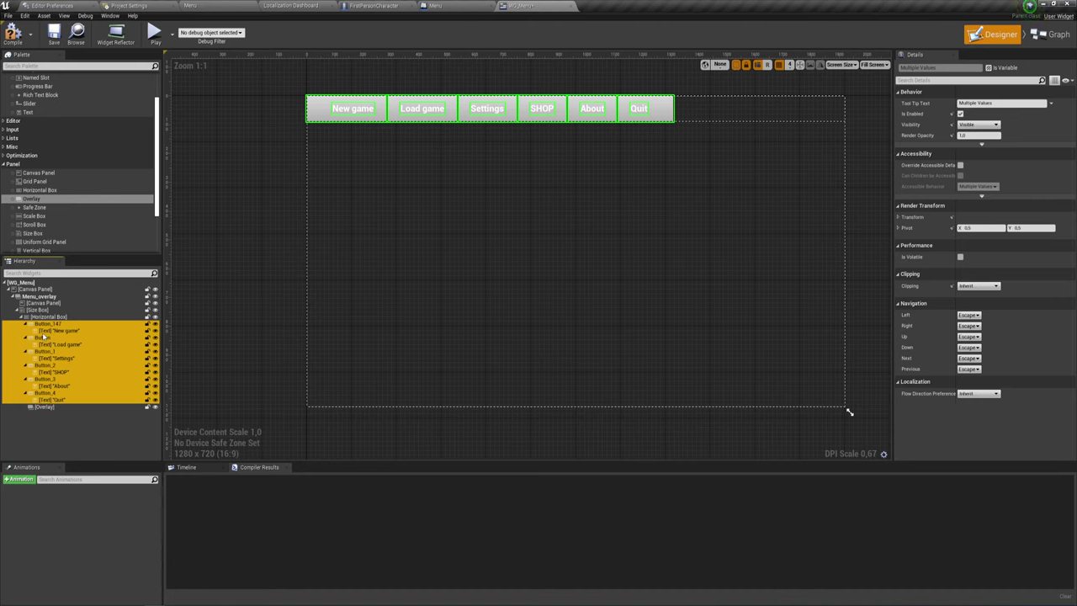
pyautogui.moveTo(50, 328); pyautogui.dragTo(46, 410)
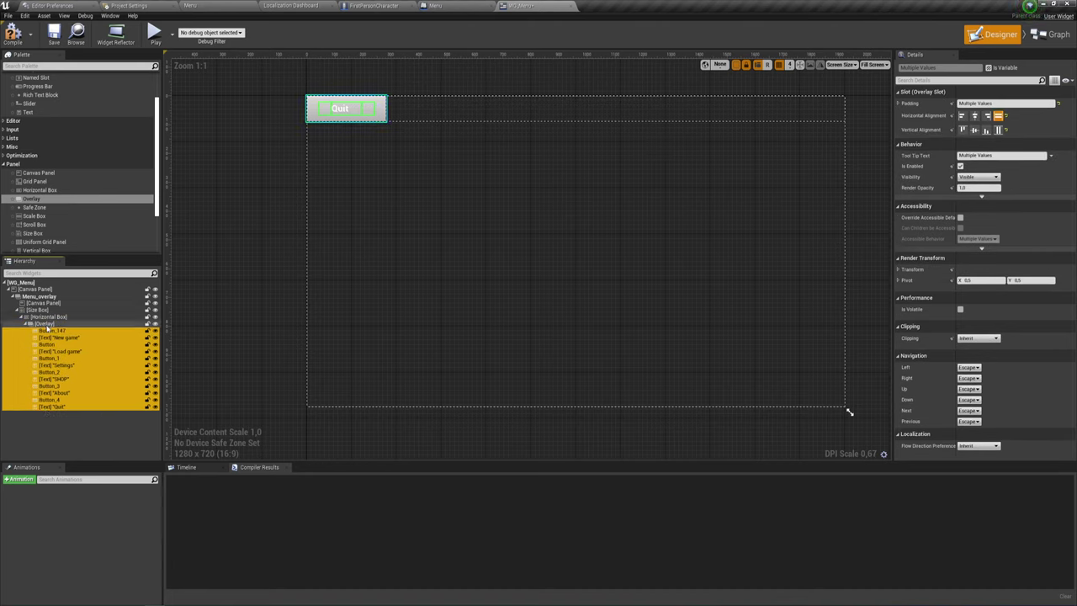
pyautogui.hotkey('ctrl', 'z')
# - Collapse all six buttons in the Hierarchy and move them together into the Overlay
pyautogui.click(28, 325)
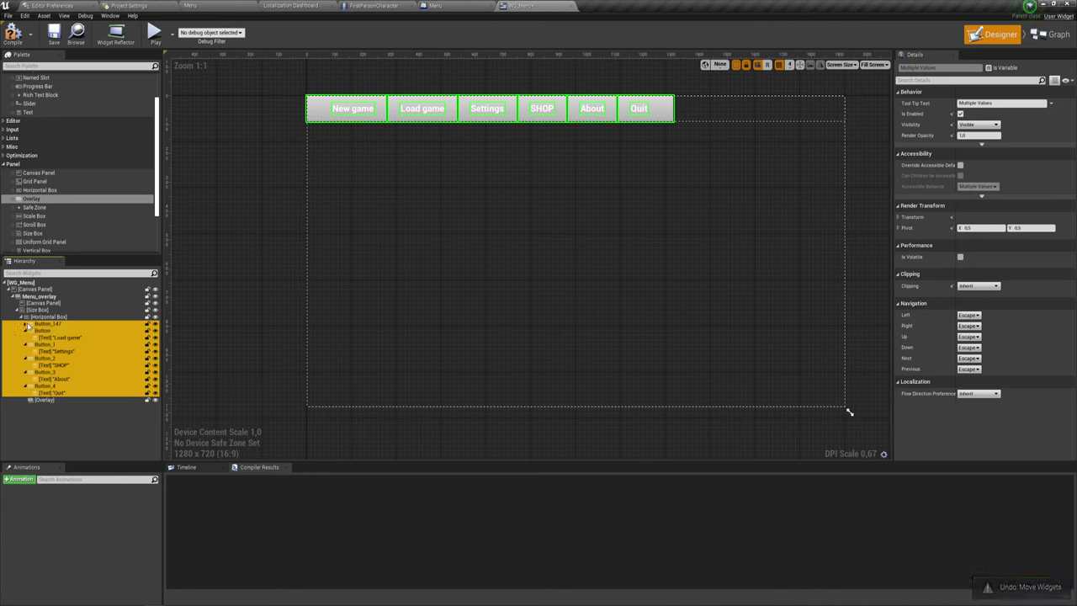
pyautogui.click(28, 331)
pyautogui.click(41, 337)
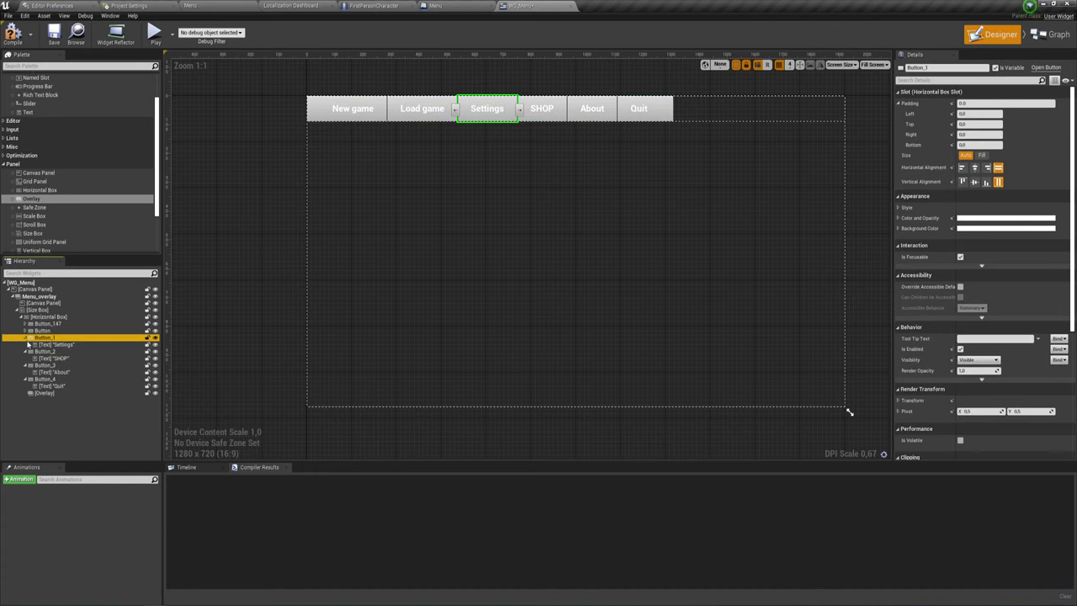
pyautogui.click(28, 352)
pyautogui.click(26, 338)
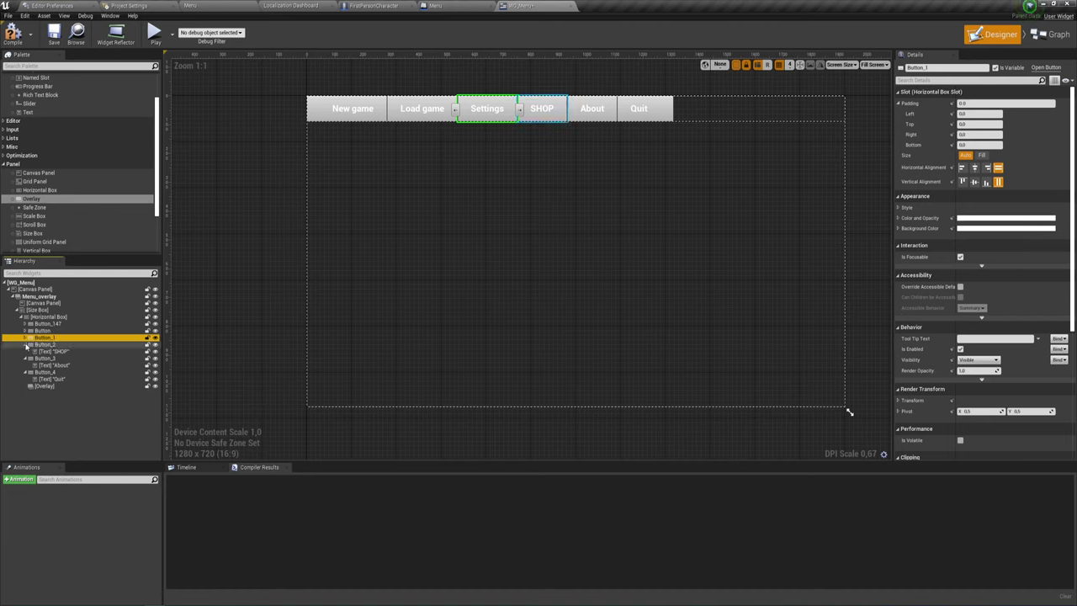
pyautogui.click(26, 352)
pyautogui.click(26, 359)
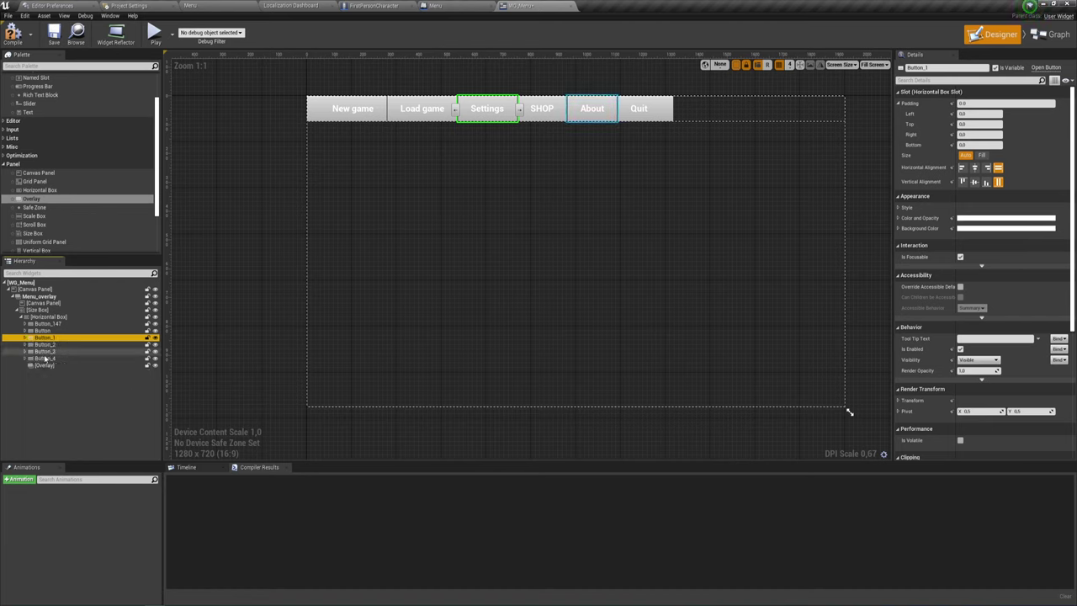
pyautogui.click(44, 359)
pyautogui.keyDown('shift'); pyautogui.click(42, 338); pyautogui.keyUp('shift')
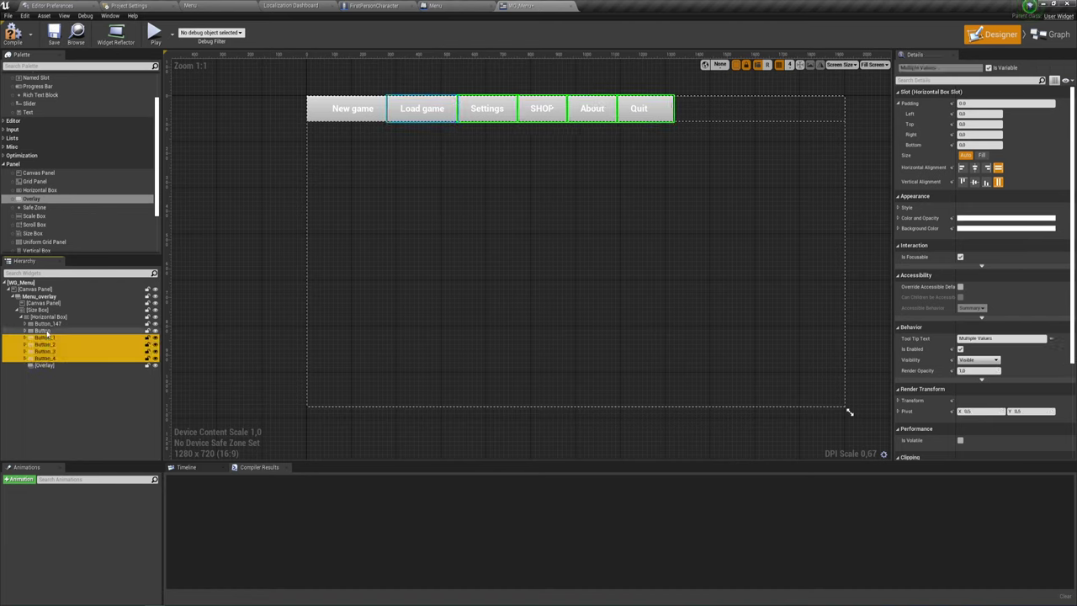
pyautogui.click(47, 329)
pyautogui.click(44, 358)
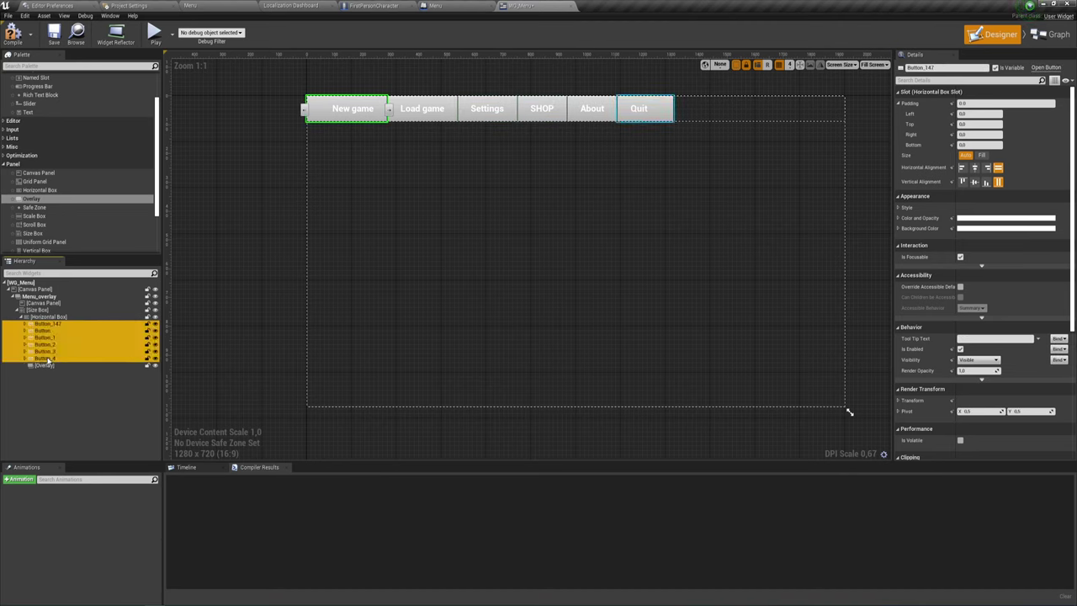
pyautogui.keyDown('shift'); pyautogui.click(48, 324); pyautogui.keyUp('shift')
pyautogui.moveTo(48, 324); pyautogui.dragTo(49, 369)
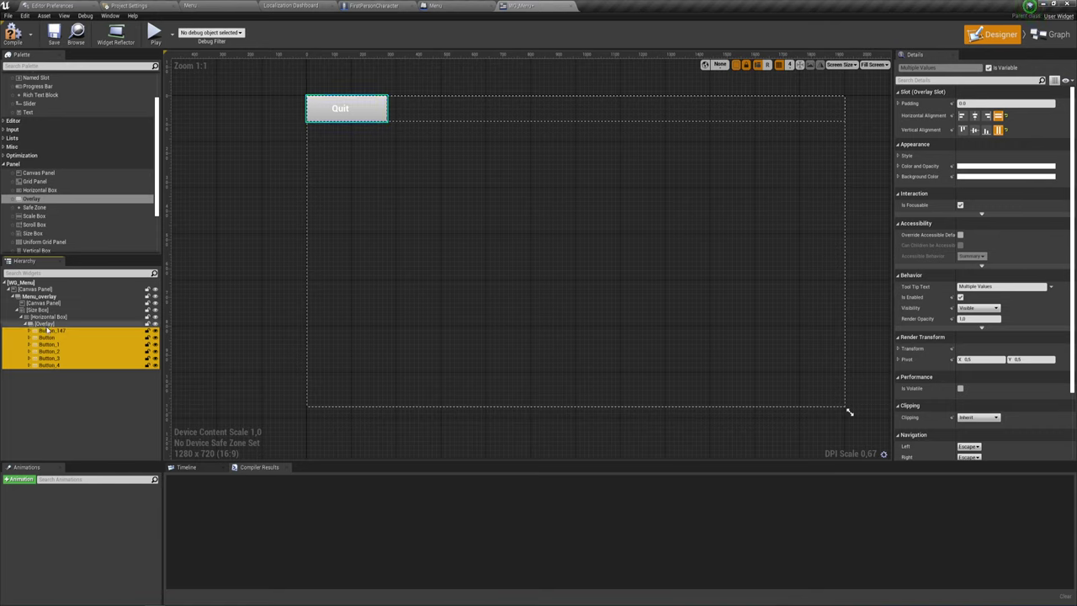
# - Set the Overlay to Fill, then undo so the buttons sit directly in the Horizontal Box
pyautogui.click(47, 324)
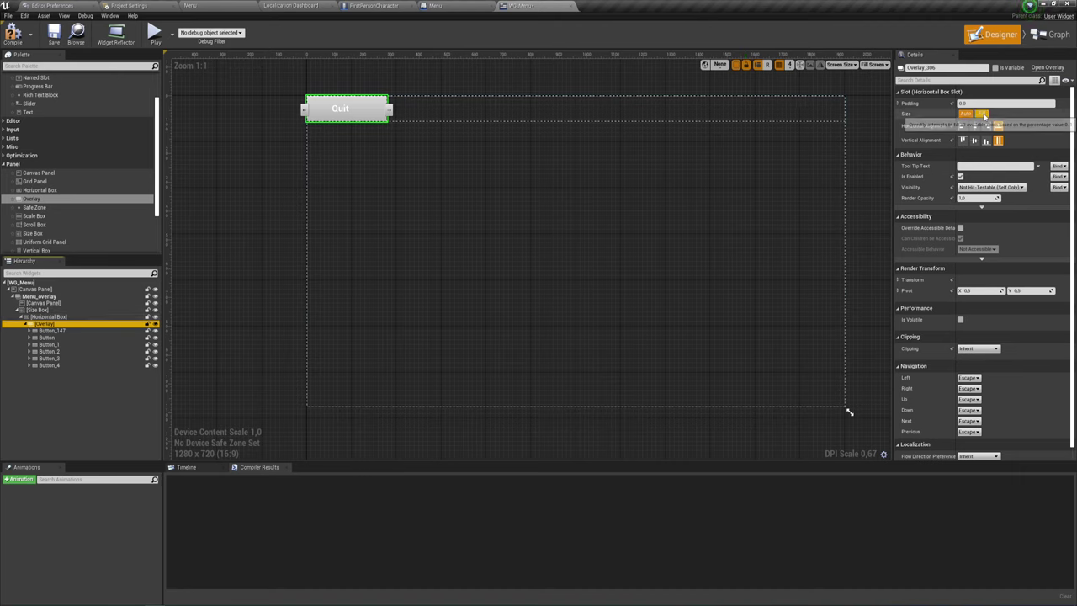
pyautogui.click(982, 114)
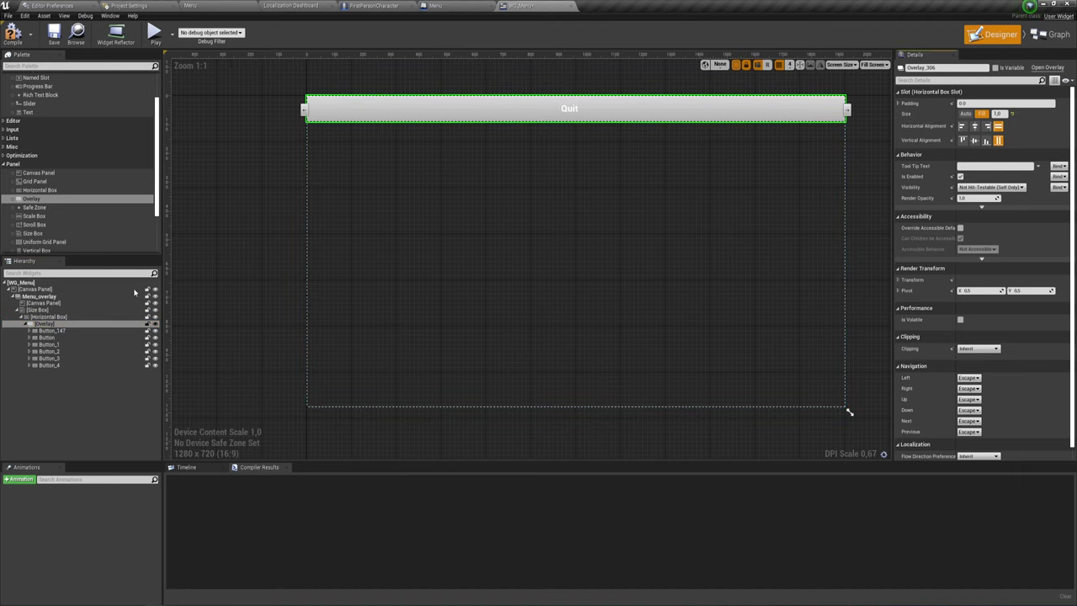
pyautogui.click(53, 333)
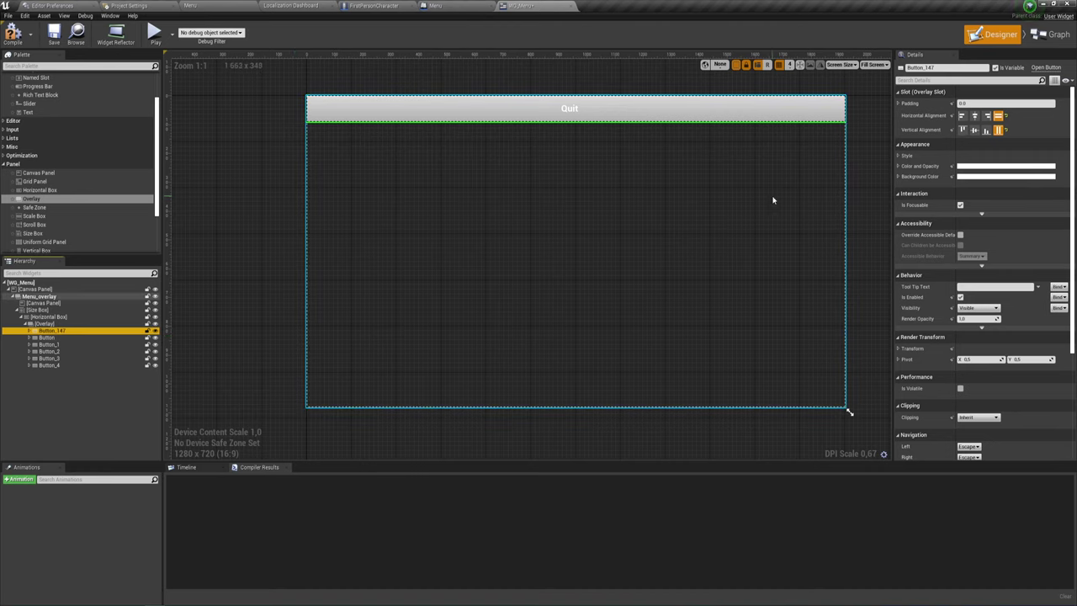
pyautogui.click(49, 324)
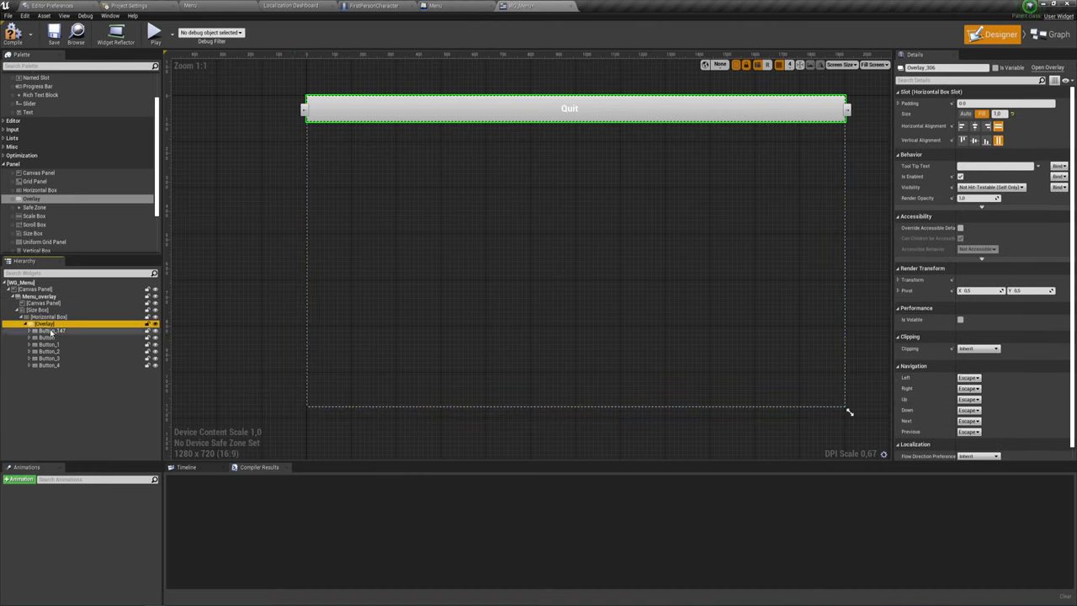
pyautogui.doubleClick(45, 326)
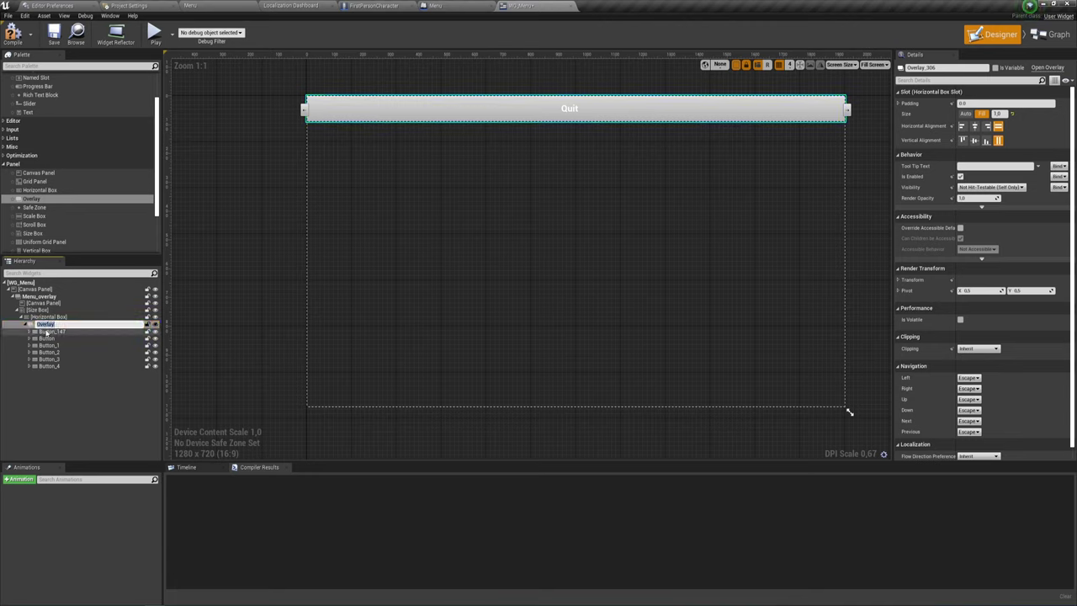
pyautogui.press('Return')
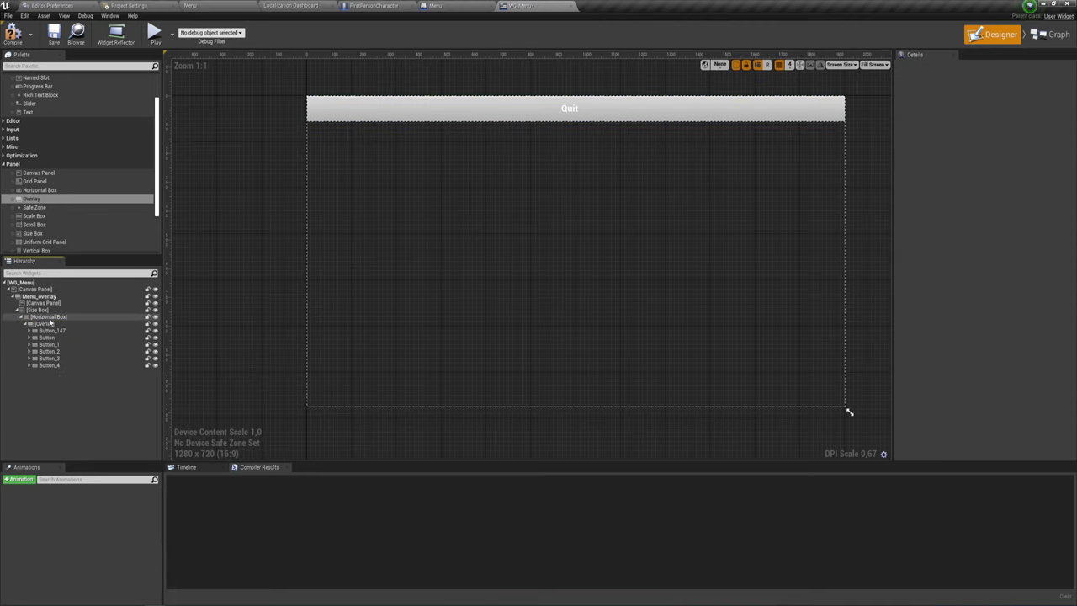
pyautogui.click(48, 326)
pyautogui.click(49, 325)
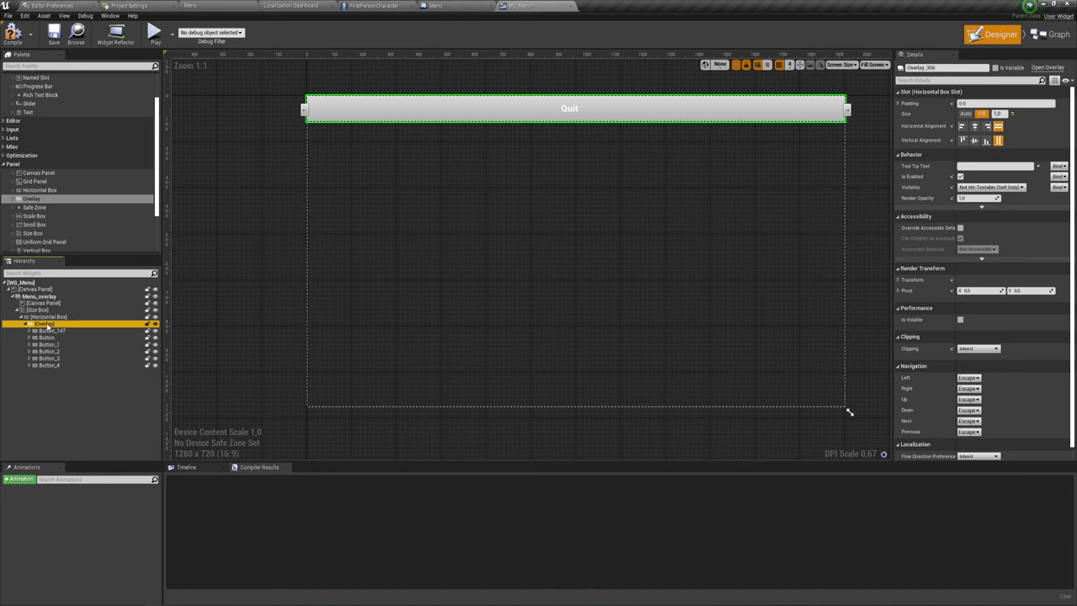
pyautogui.moveTo(48, 325)
pyautogui.mouseDown()
pyautogui.moveTo(45, 311)
pyautogui.moveTo(44, 321)
pyautogui.mouseUp()
pyautogui.click(44, 330)
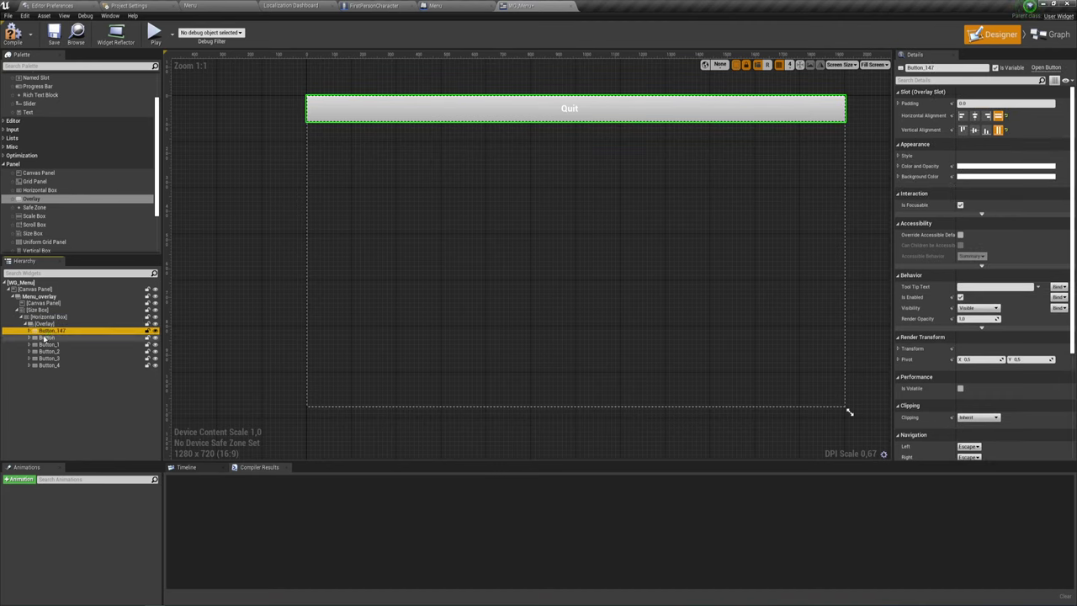
pyautogui.hotkey('ctrl', 'z')
pyautogui.hotkey('ctrl', 'z')
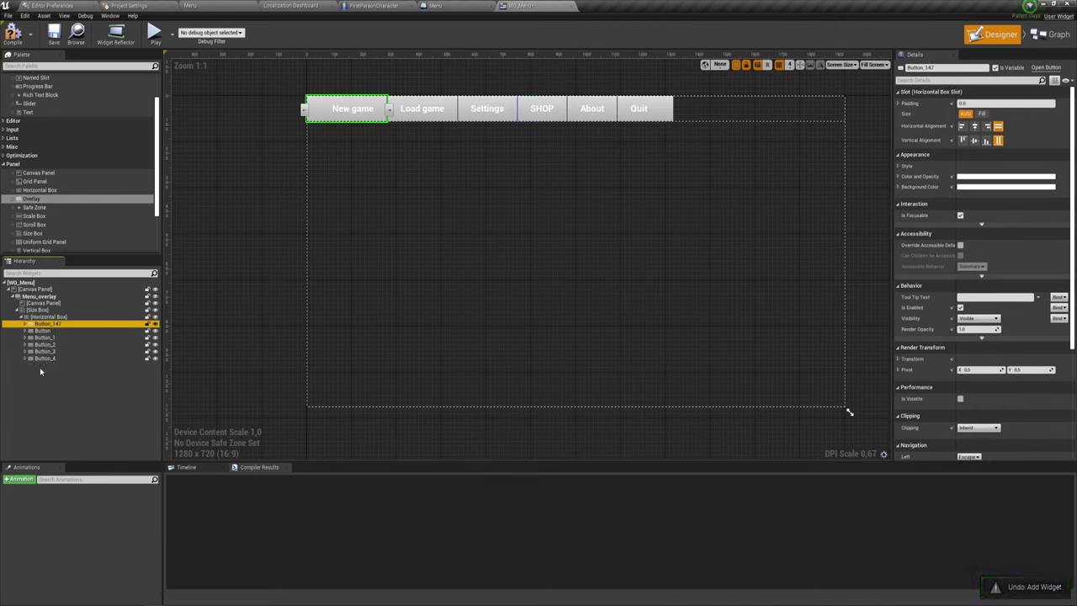
pyautogui.click(52, 317)
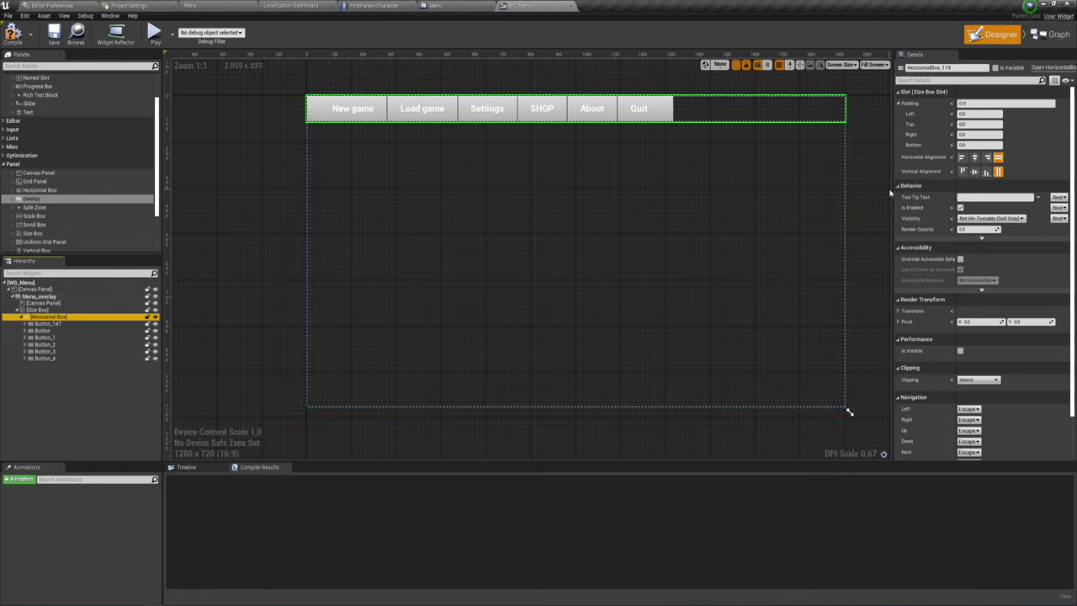
# - Set the New game and SHOP buttons' slot size to Fill
pyautogui.click(976, 158)
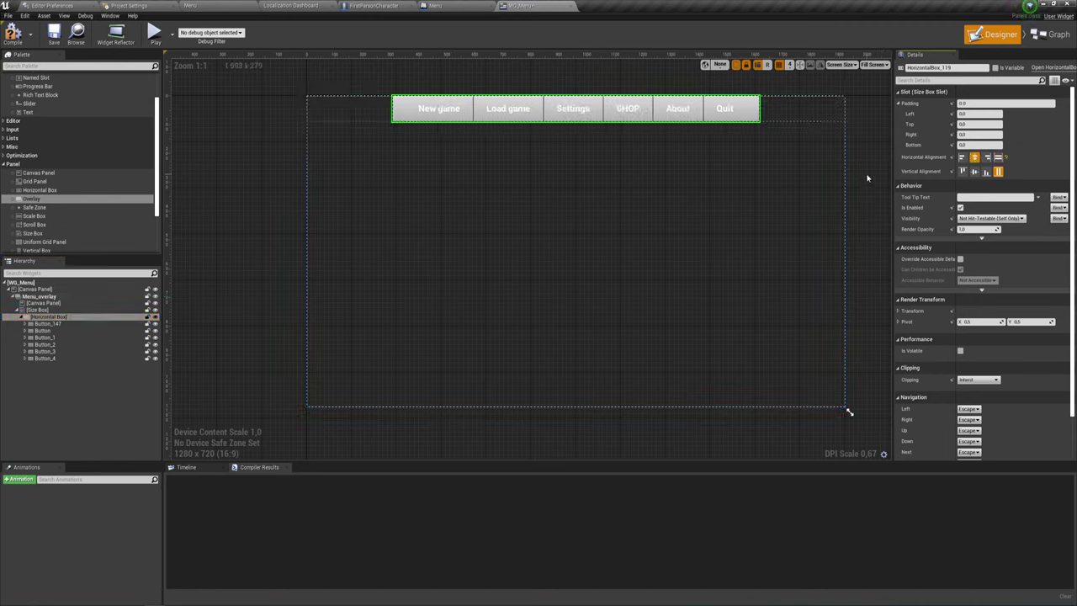
pyautogui.click(614, 183)
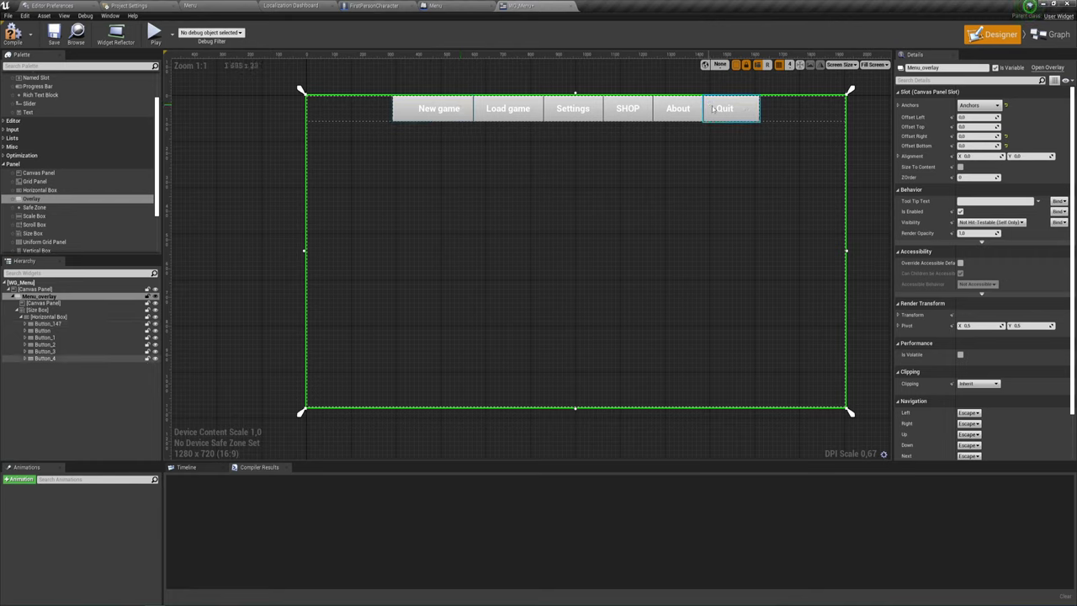
pyautogui.click(47, 324)
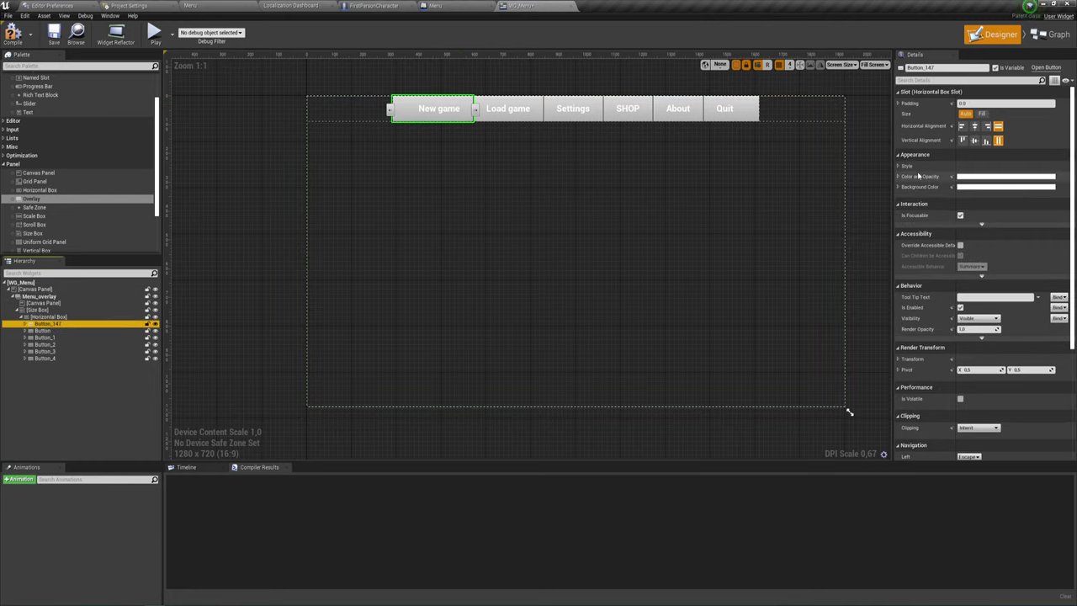
pyautogui.click(982, 115)
pyautogui.click(540, 122)
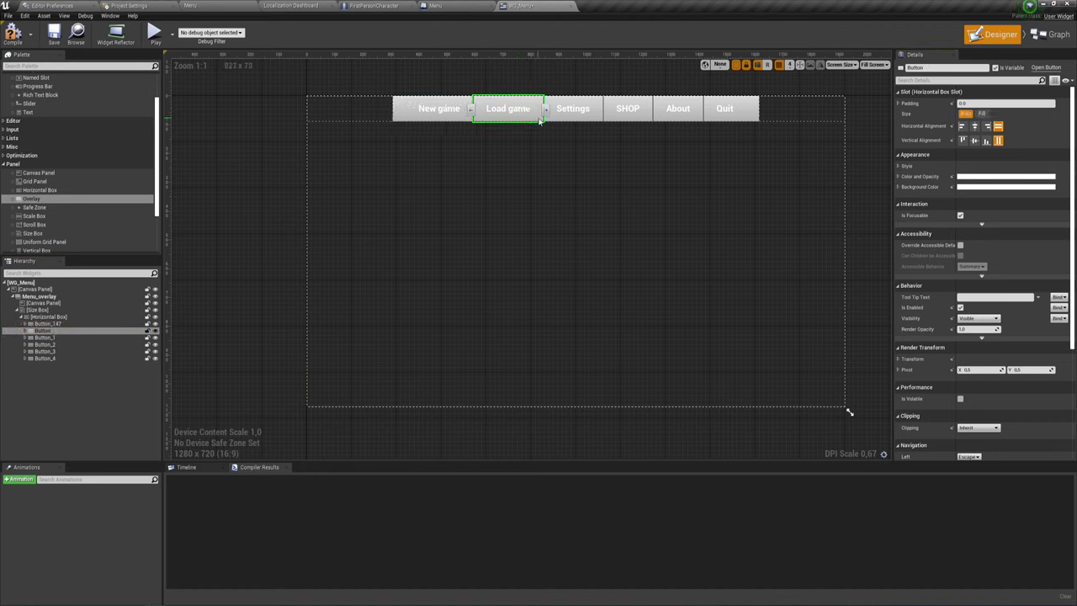
pyautogui.click(598, 116)
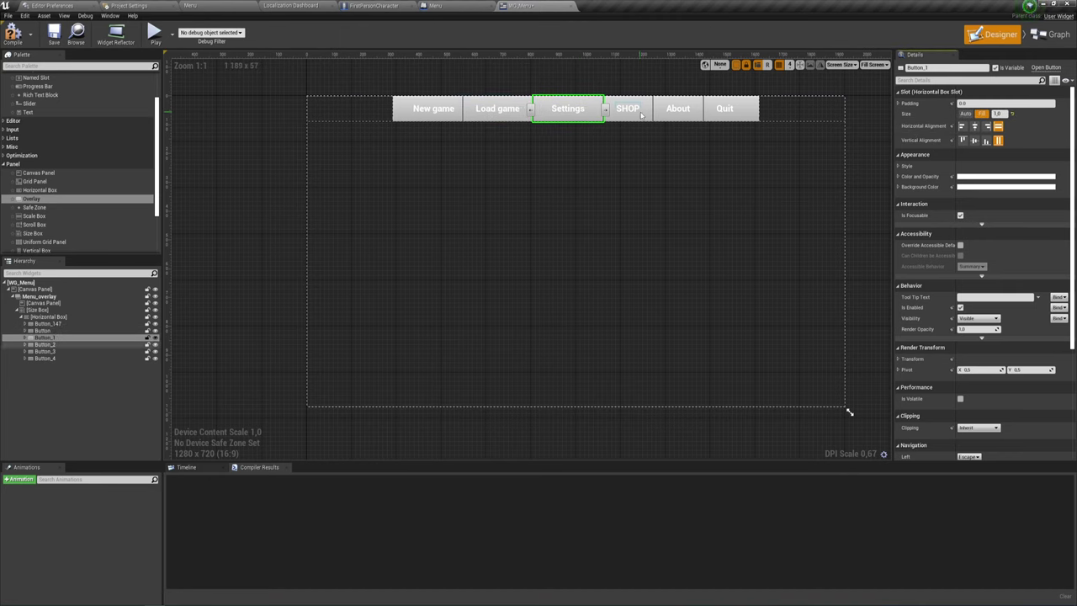
pyautogui.click(628, 109)
pyautogui.click(981, 114)
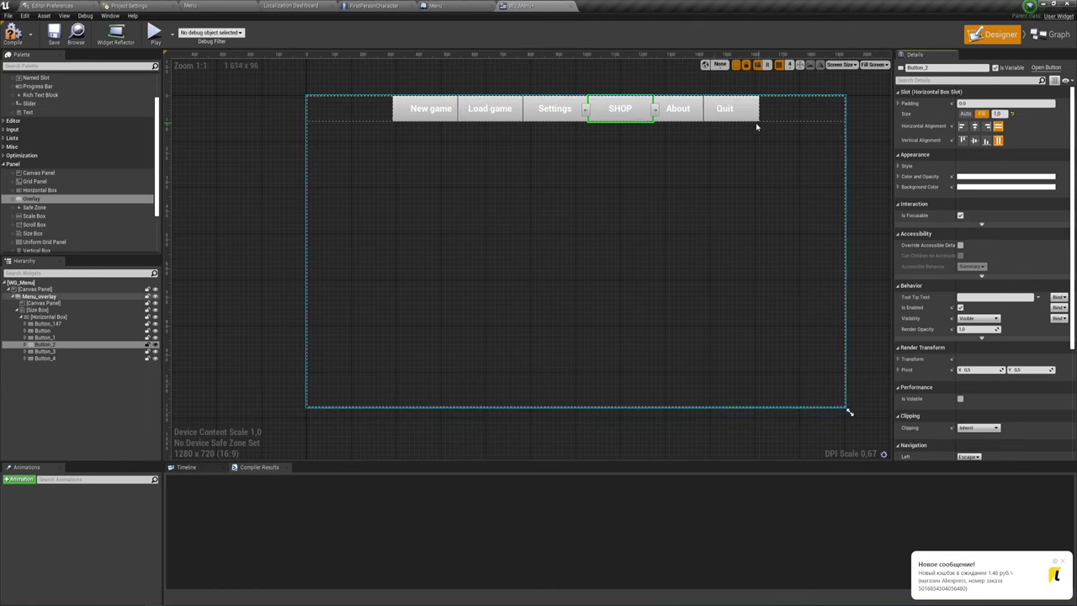
# - Set About and Quit to Fill and give the Horizontal Box Fill horizontal alignment
pyautogui.click(678, 109)
pyautogui.click(982, 114)
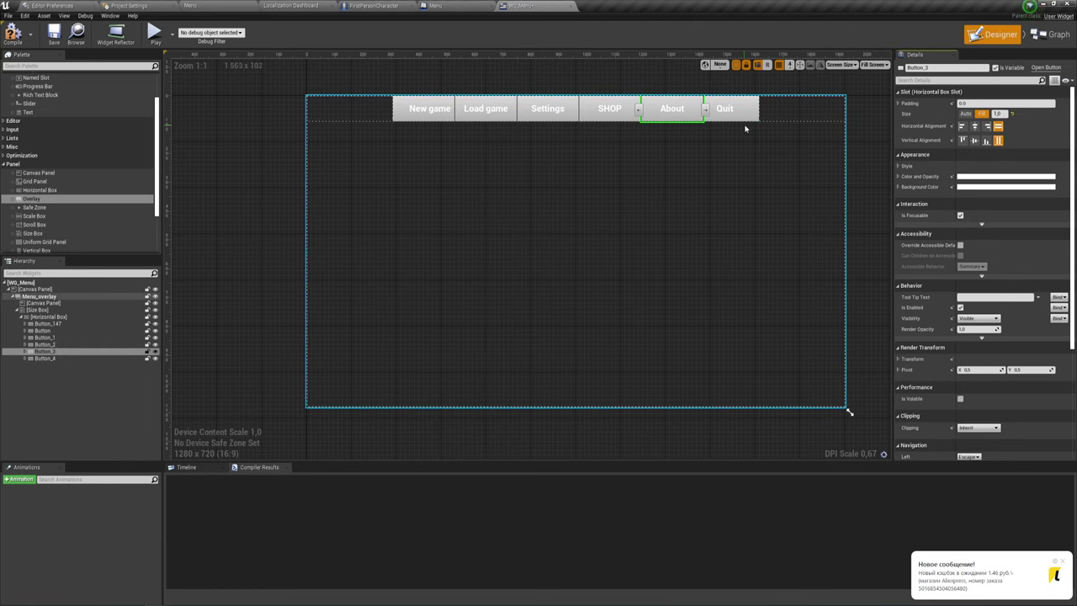
pyautogui.click(730, 111)
pyautogui.click(986, 115)
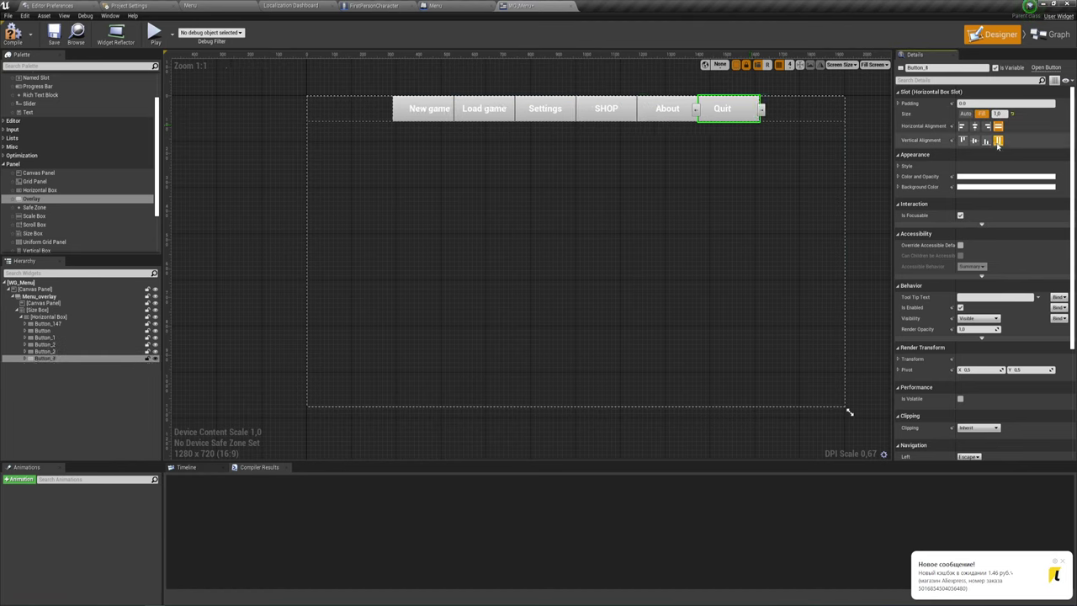
pyautogui.click(49, 318)
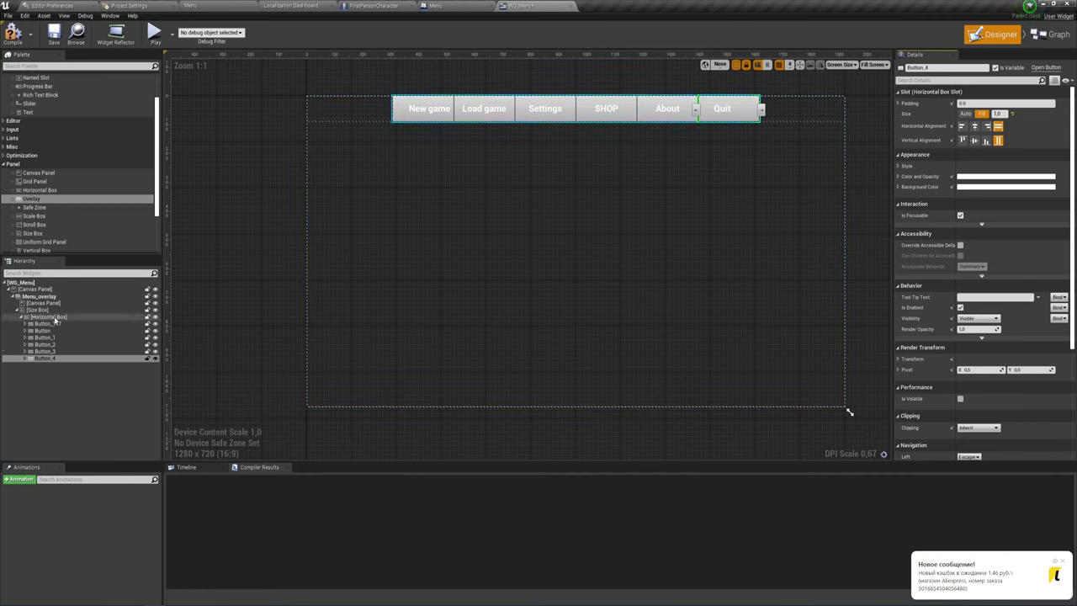
pyautogui.click(998, 157)
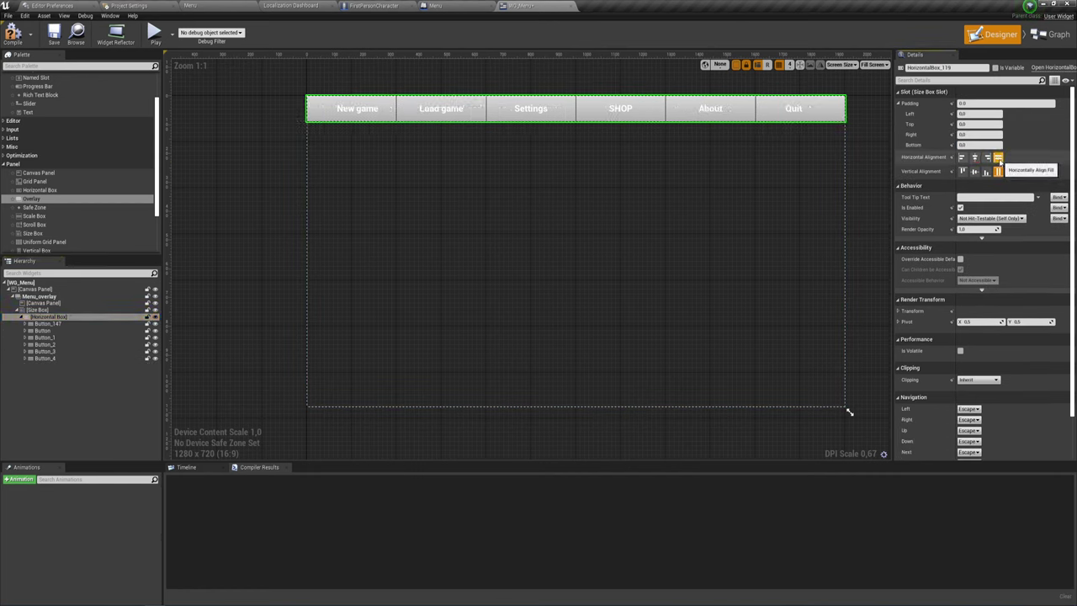
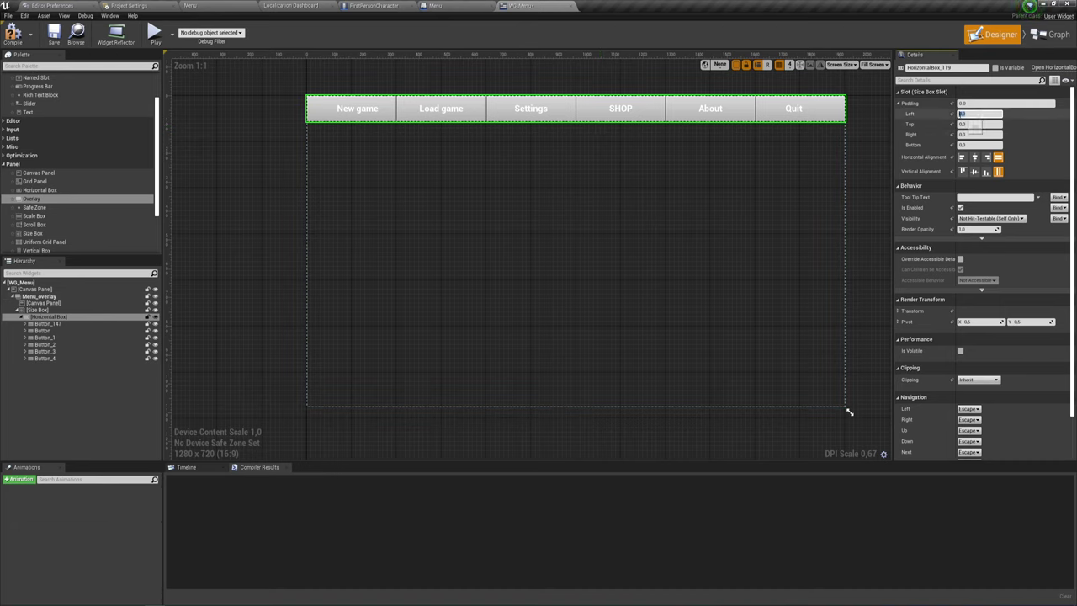
# - Try a left padding of 300 on the button row, then undo it
pyautogui.write('300')
pyautogui.press('Return')
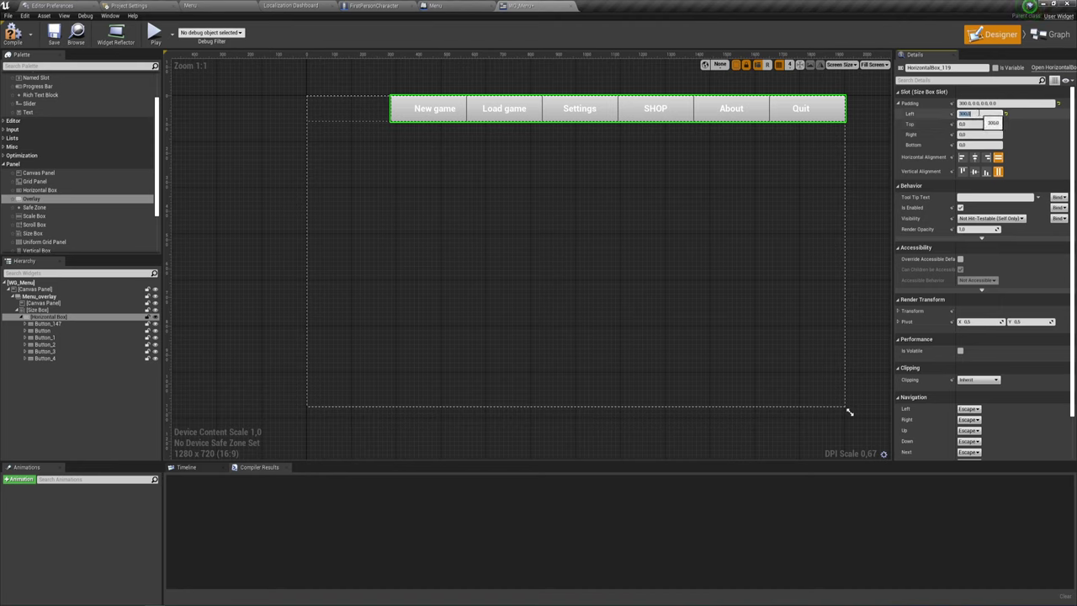
pyautogui.hotkey('ctrl', 'z')
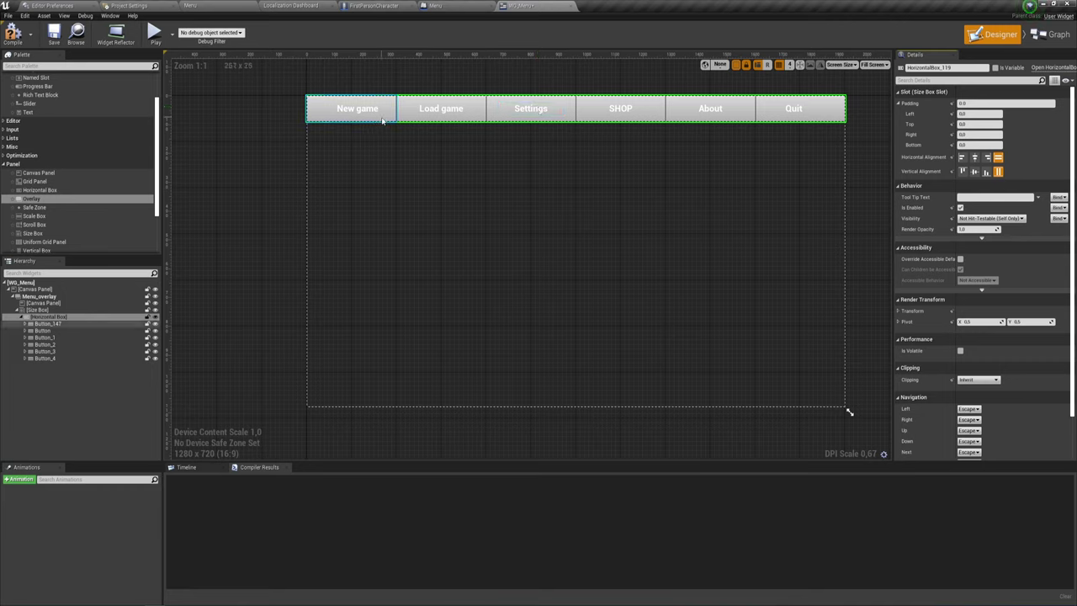
# - Give the About button a bottom padding of 30
pyautogui.click(618, 113)
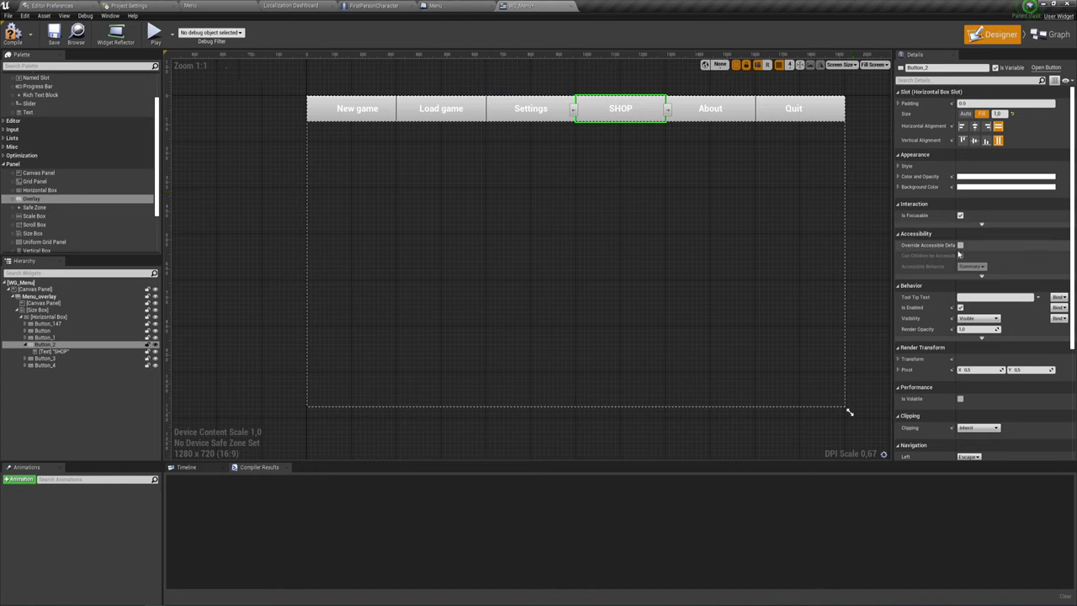
pyautogui.click(683, 114)
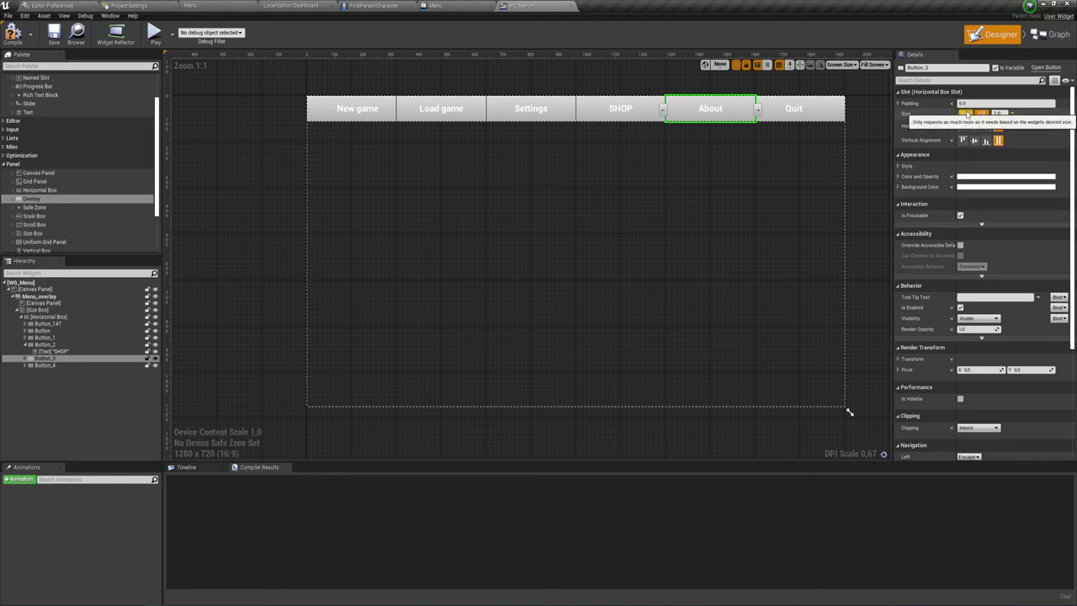
pyautogui.click(966, 113)
pyautogui.click(981, 113)
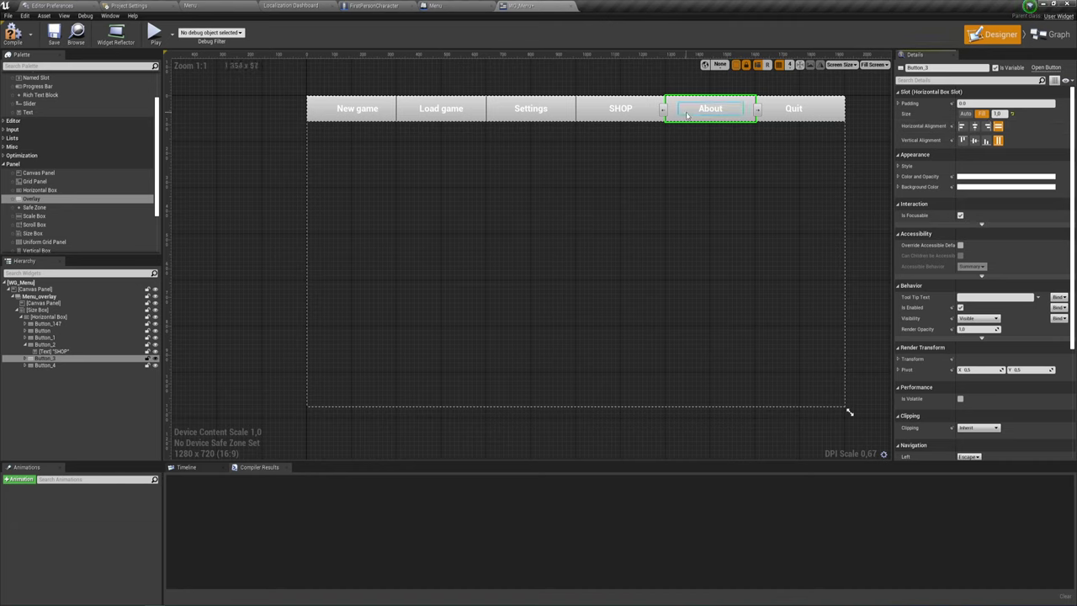
pyautogui.doubleClick(50, 359)
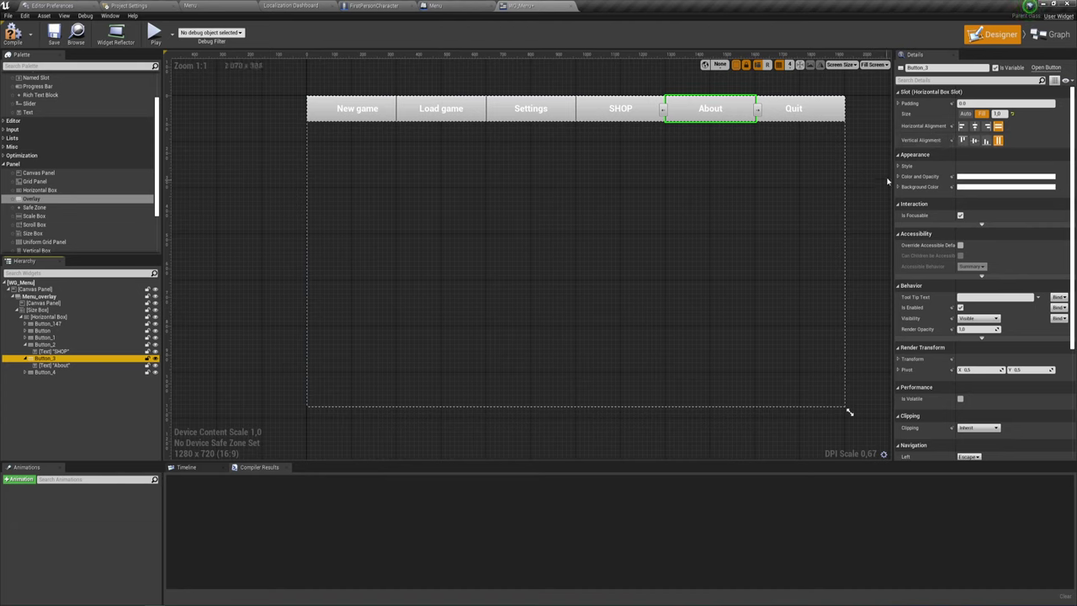
pyautogui.click(898, 103)
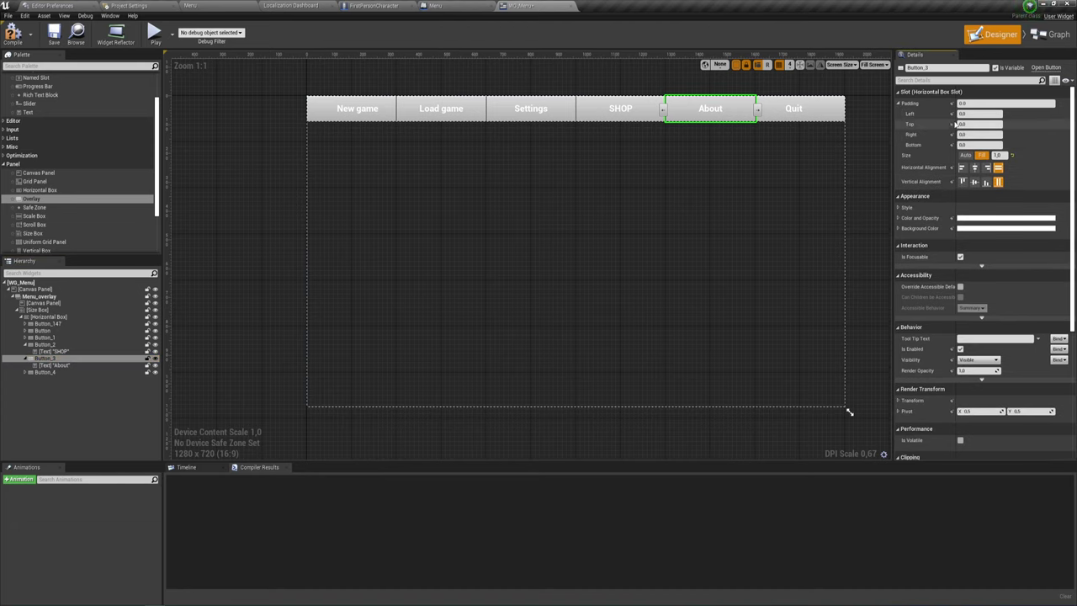
pyautogui.click(640, 118)
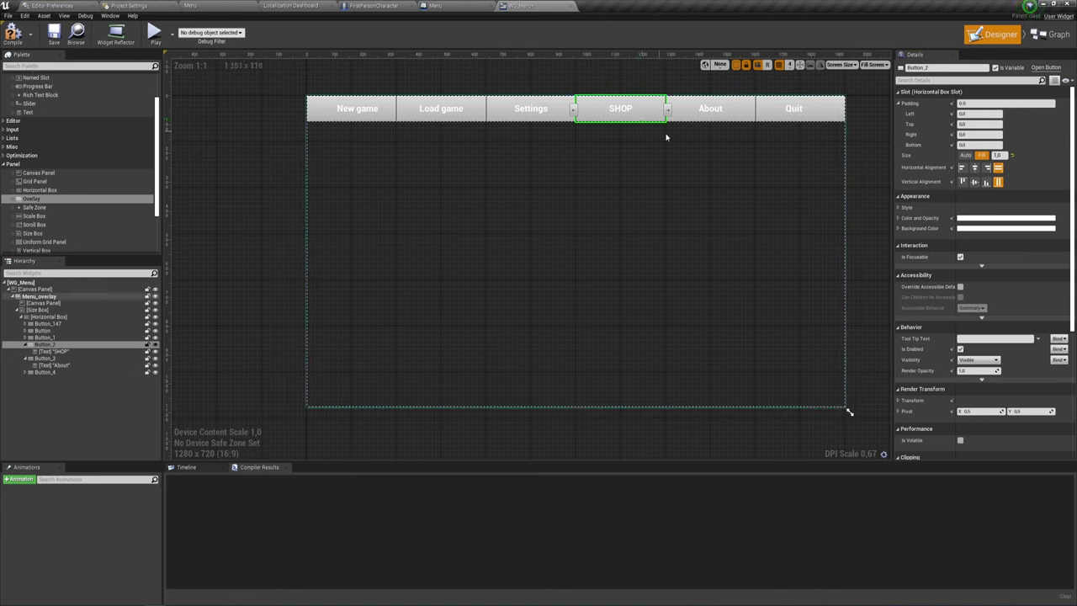
pyautogui.click(709, 122)
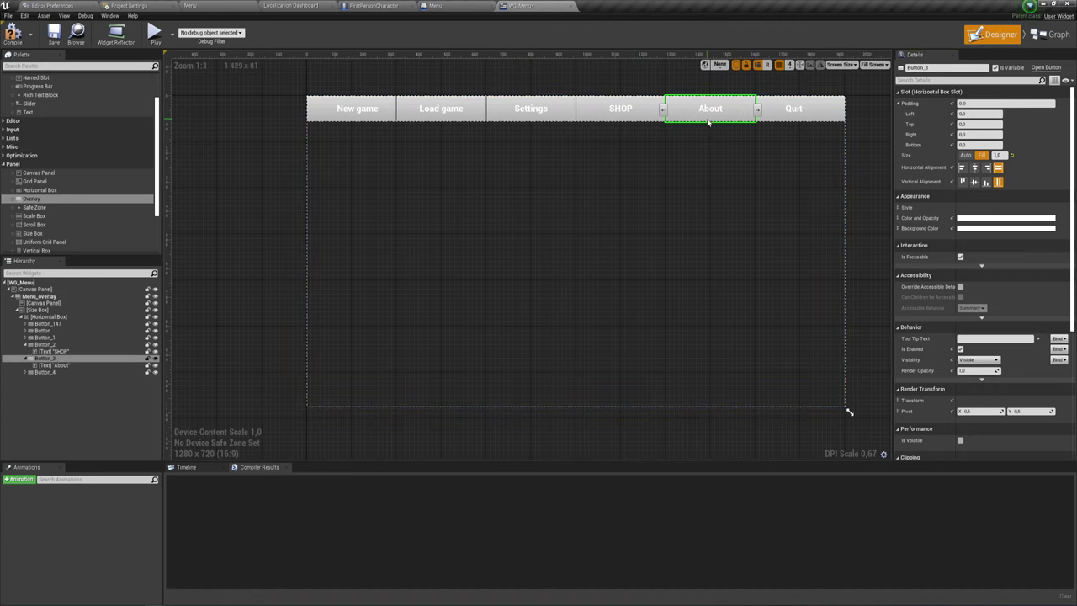
pyautogui.click(960, 144)
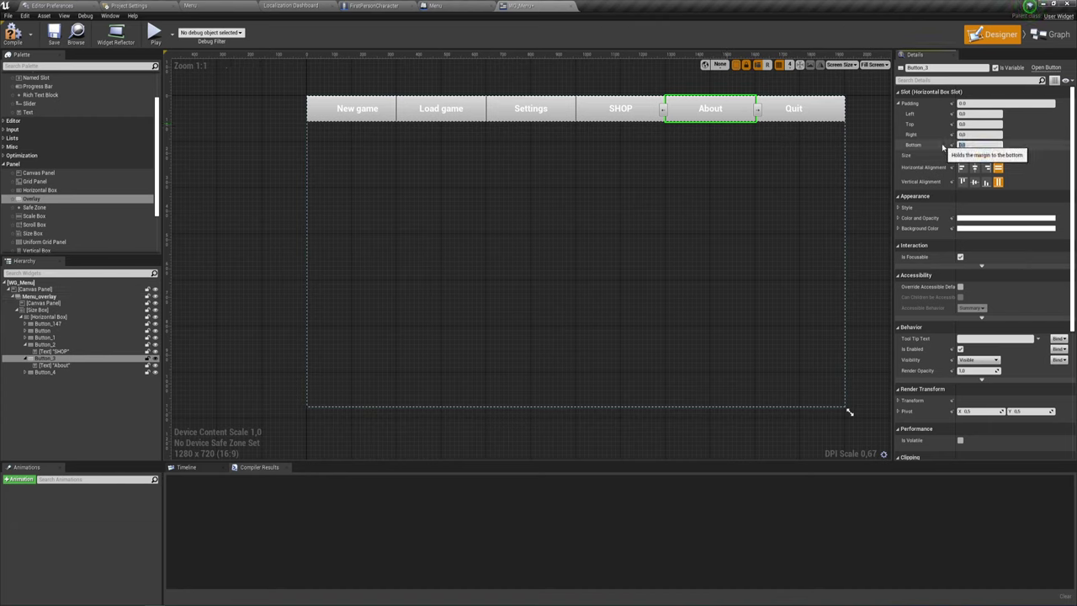
pyautogui.write('30')
pyautogui.press('Return')
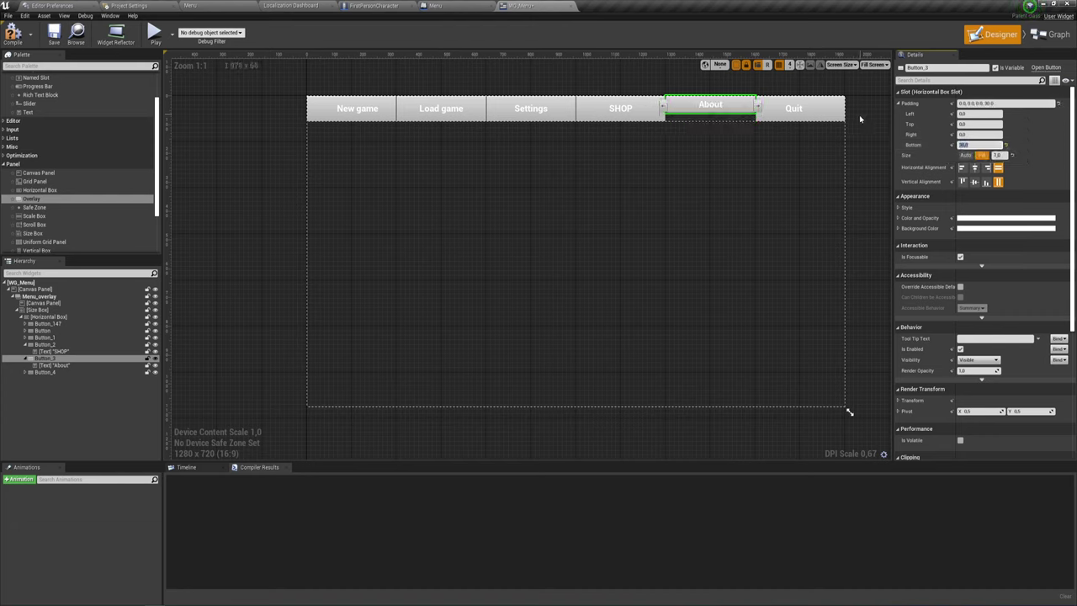
# - Set bottom padding 30 on Quit, Settings, Load game and New game too
pyautogui.click(837, 117)
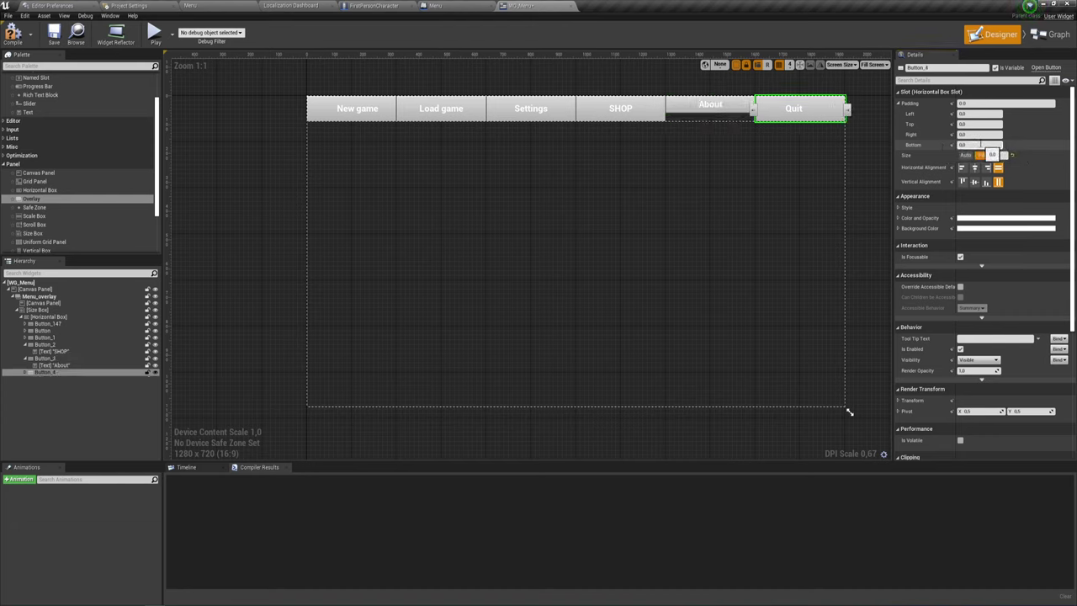
pyautogui.write('30')
pyautogui.press('Return')
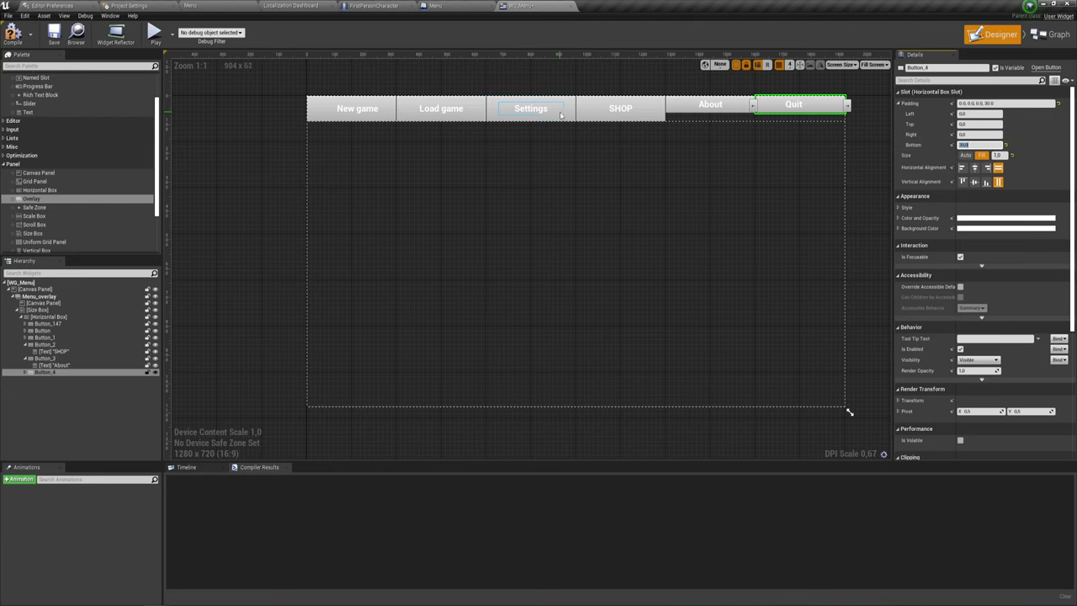
pyautogui.click(566, 120)
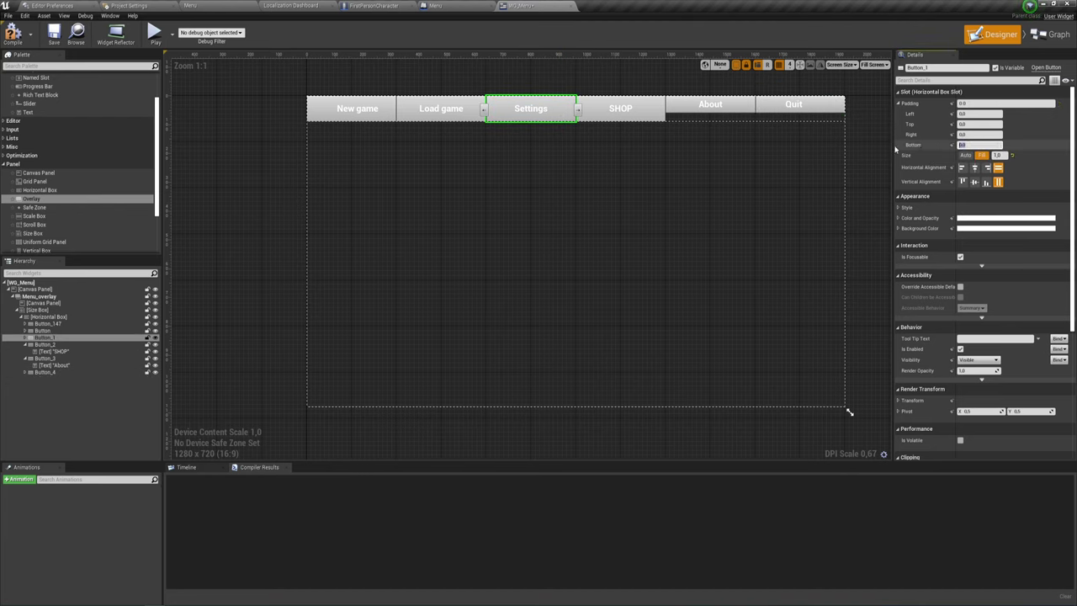
pyautogui.write('30')
pyautogui.press('Return')
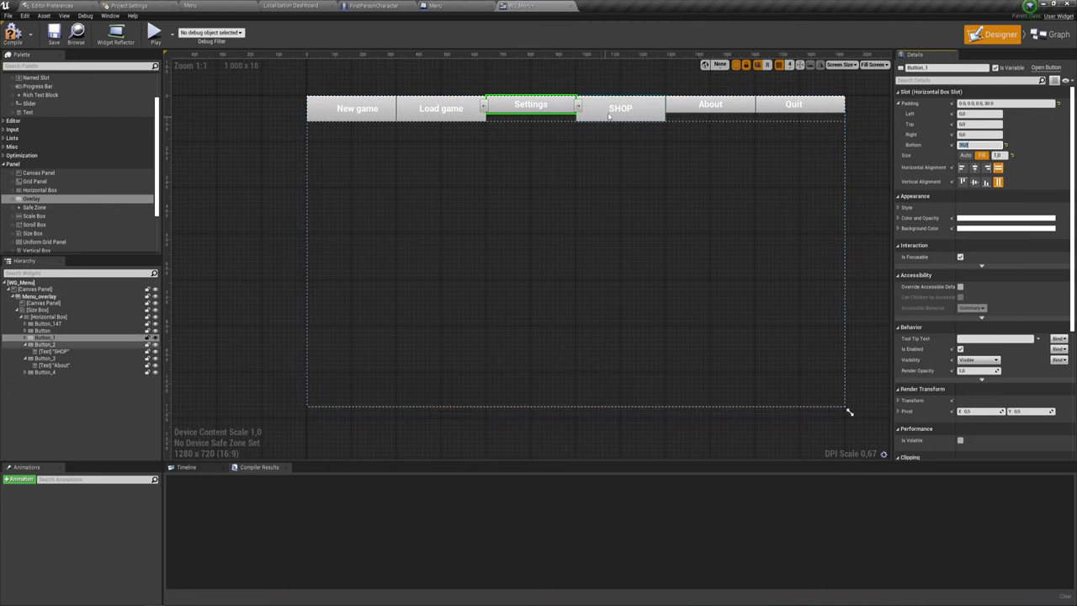
pyautogui.click(444, 115)
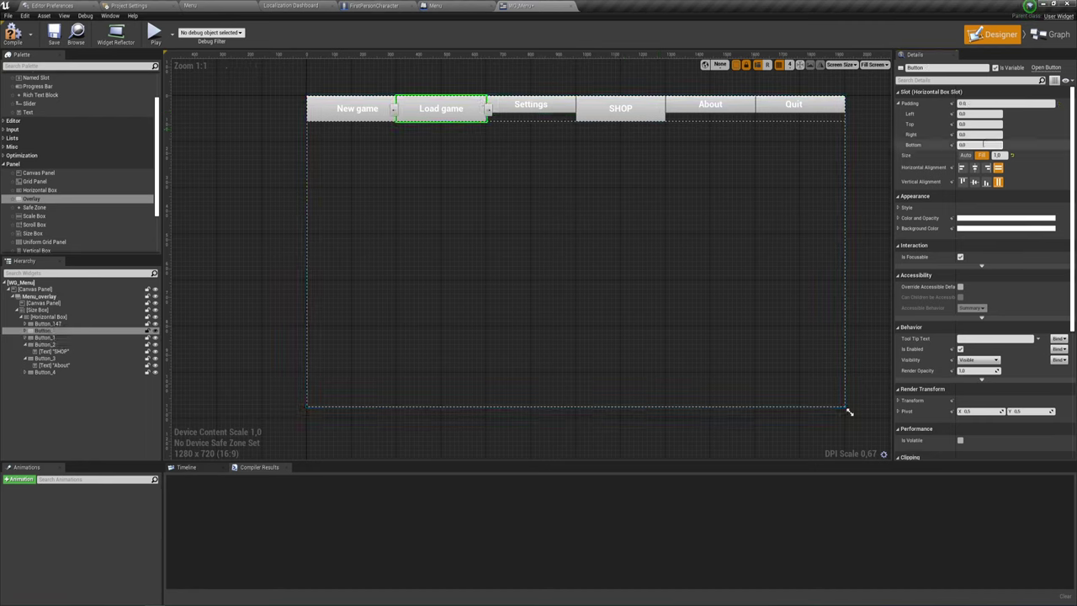
pyautogui.write('30')
pyautogui.press('Return')
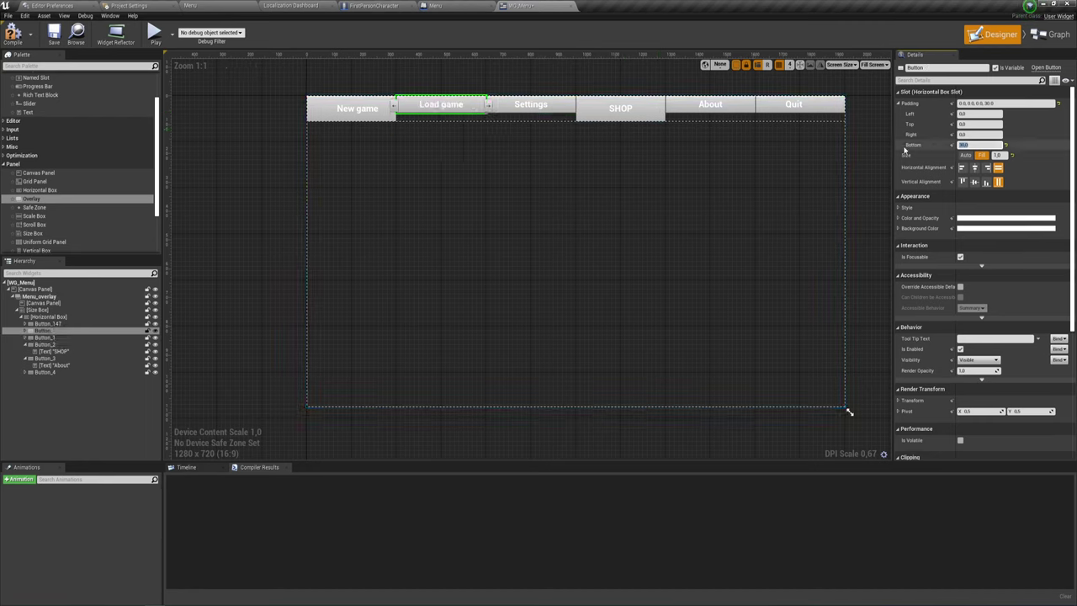
pyautogui.click(362, 113)
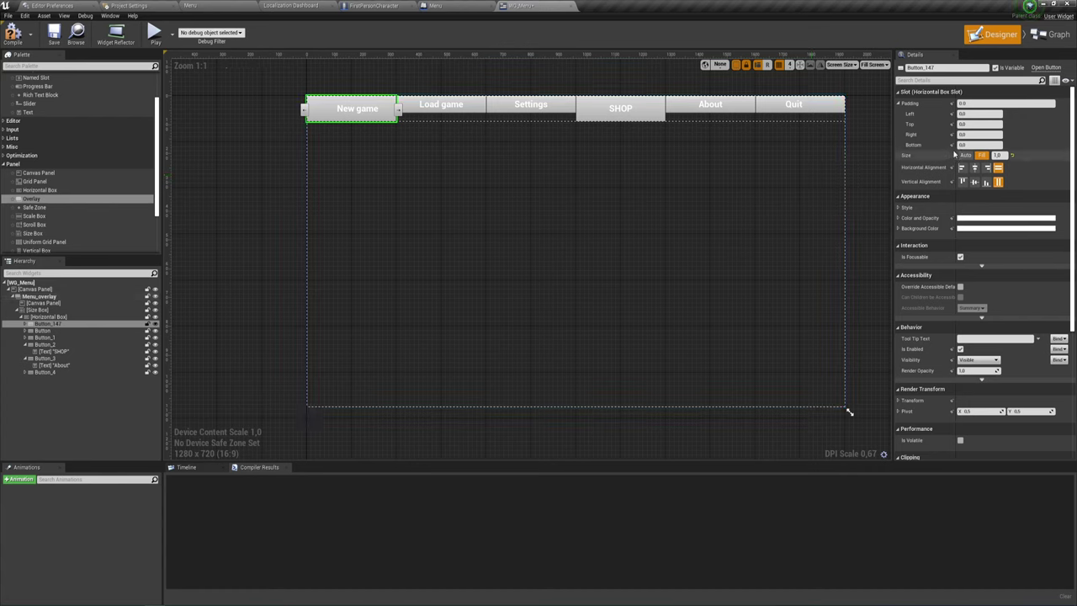
pyautogui.click(980, 144)
pyautogui.write('30')
pyautogui.press('Return')
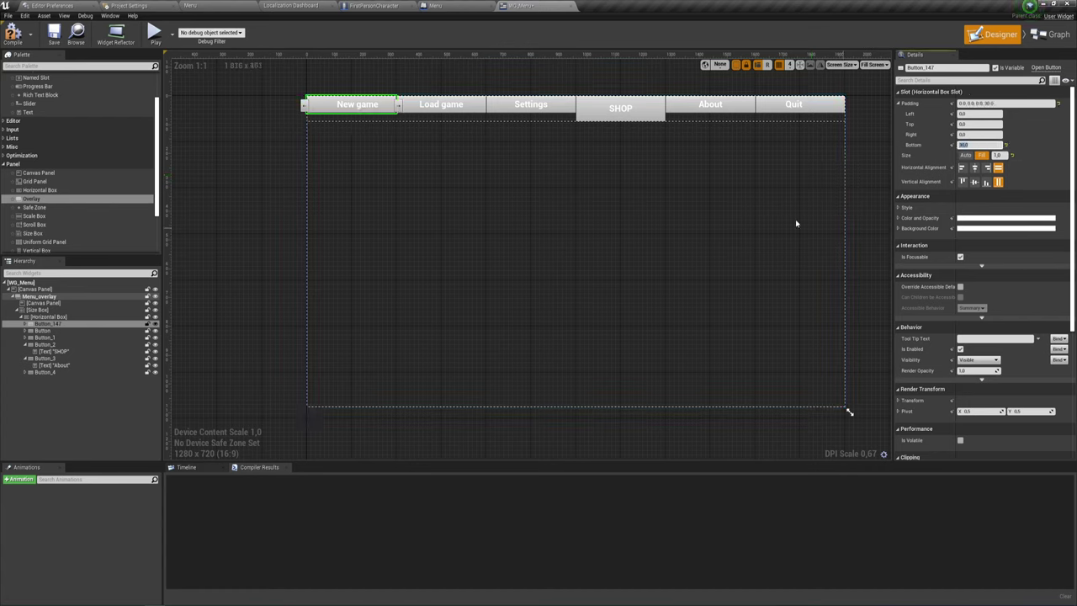
pyautogui.click(550, 196)
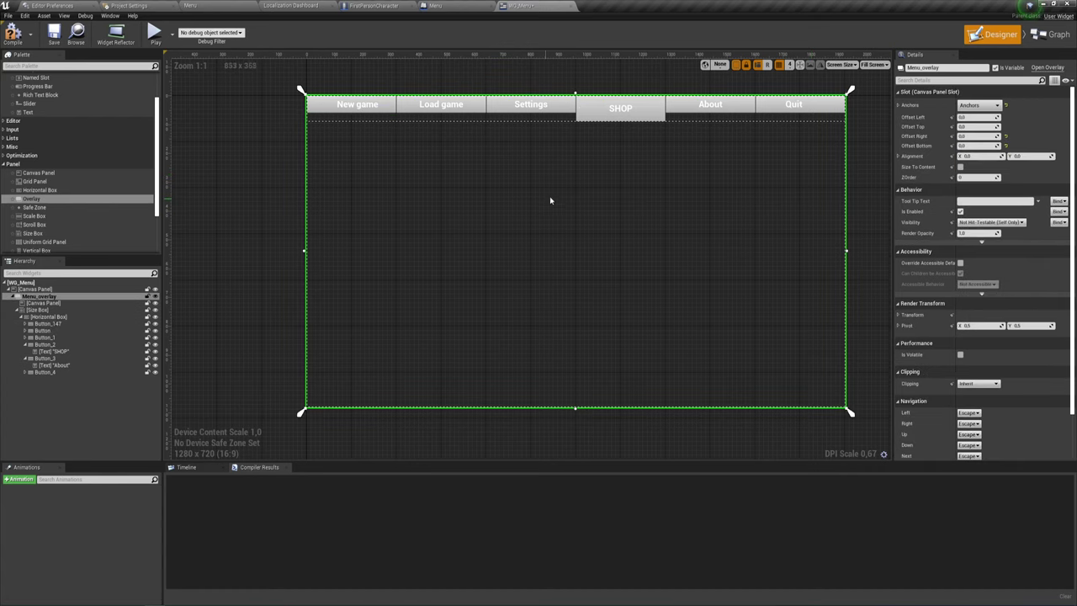
# - Duplicate the About button and change the copy's text to 'Site'
pyautogui.click(47, 358)
pyautogui.rightClick(47, 359)
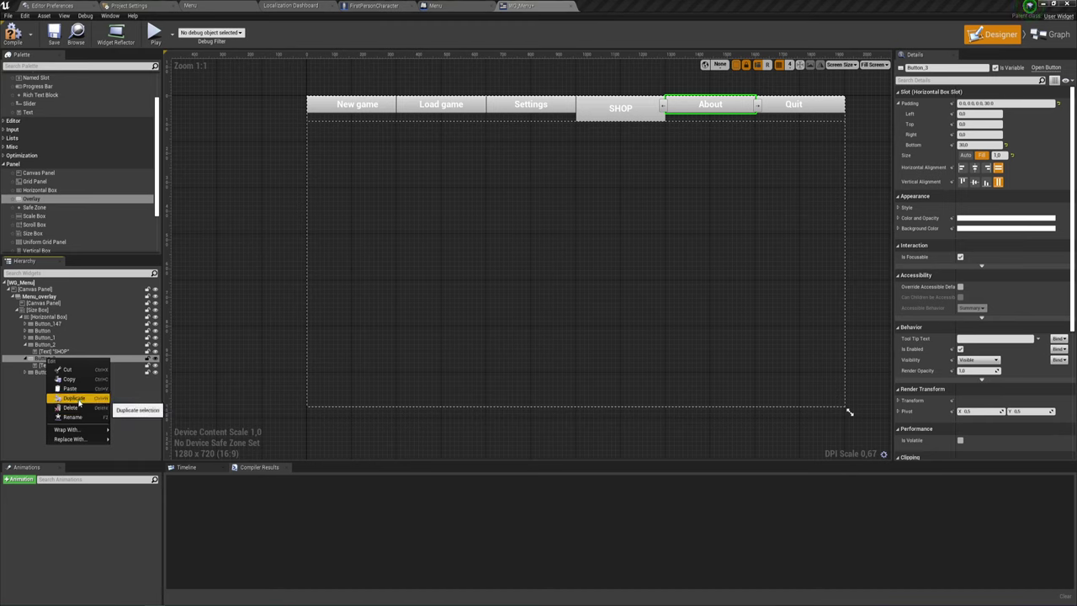
pyautogui.click(76, 398)
pyautogui.click(64, 380)
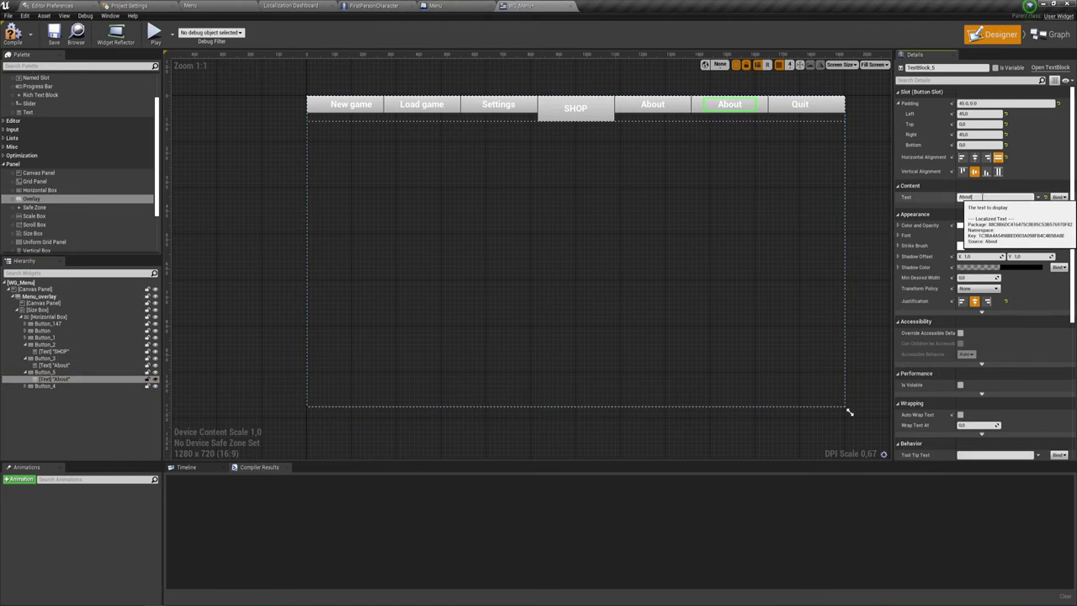
pyautogui.click(976, 197)
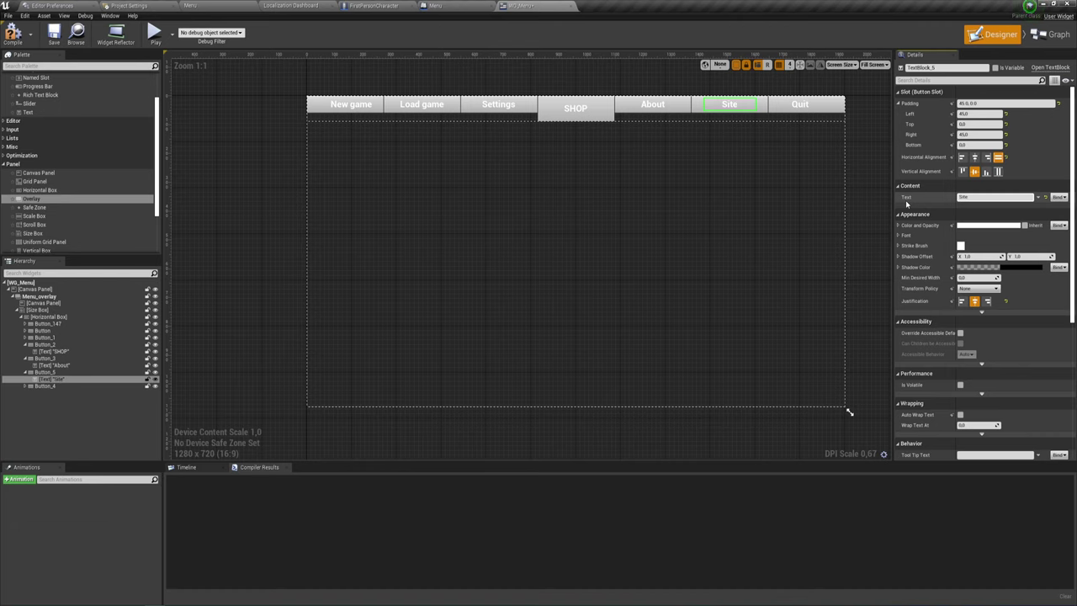
pyautogui.click(720, 173)
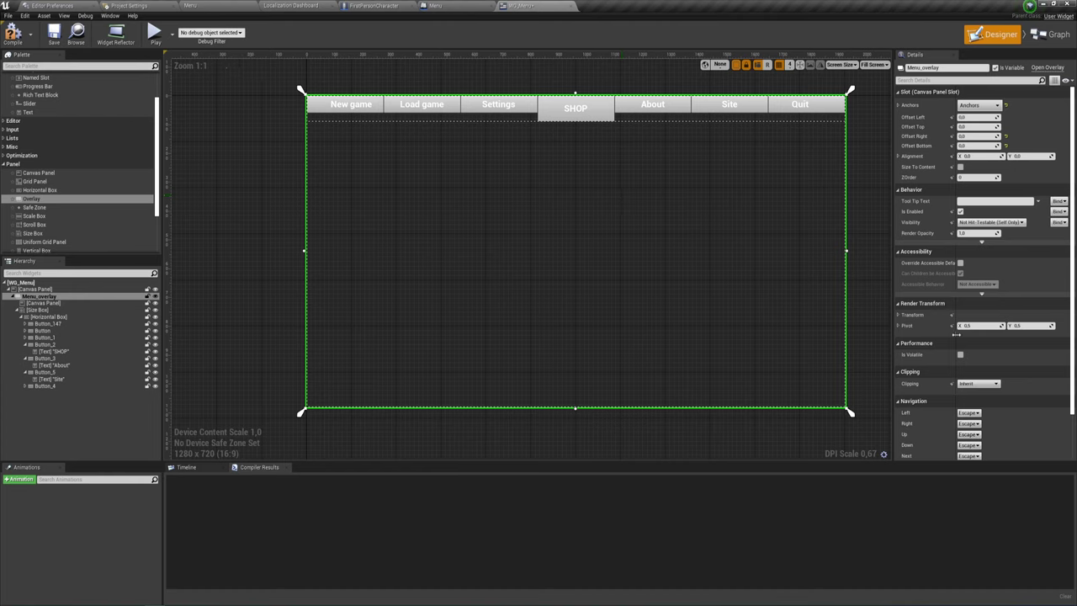
pyautogui.scroll(-2, 981, 257)
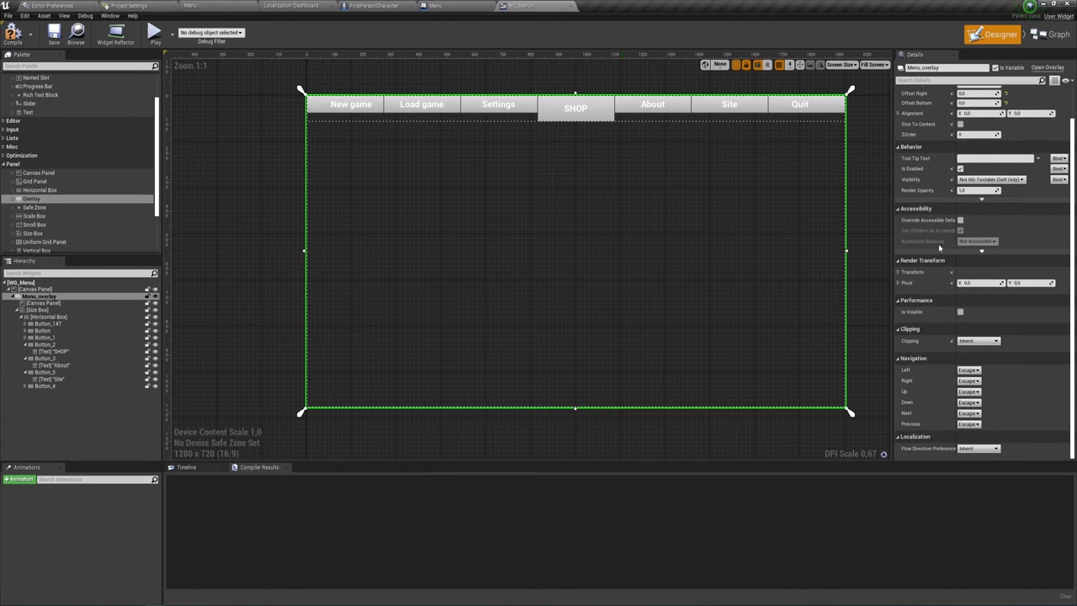
pyautogui.click(589, 114)
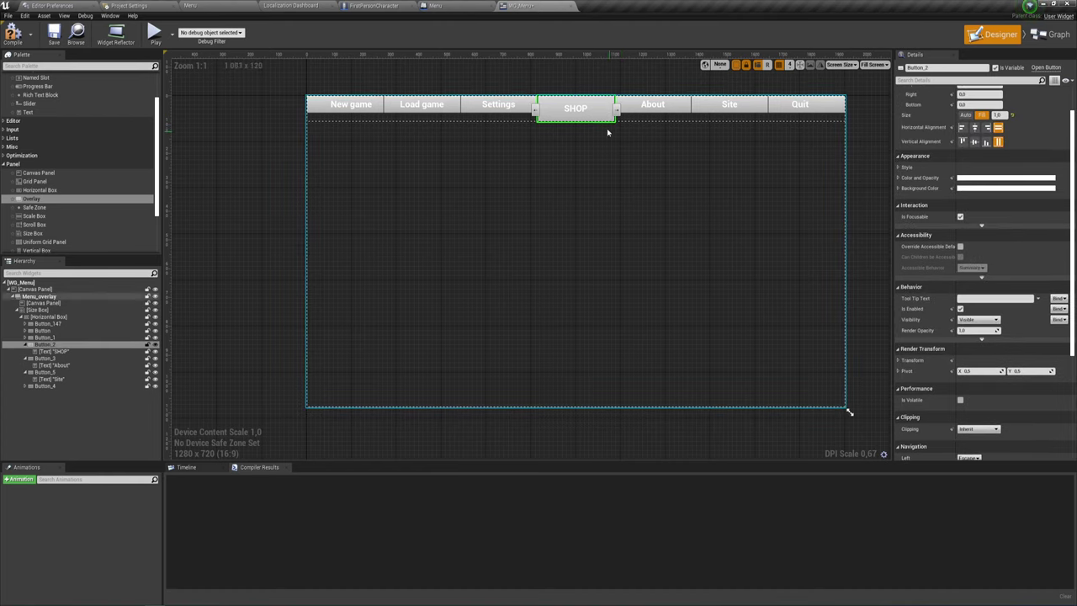
pyautogui.click(899, 167)
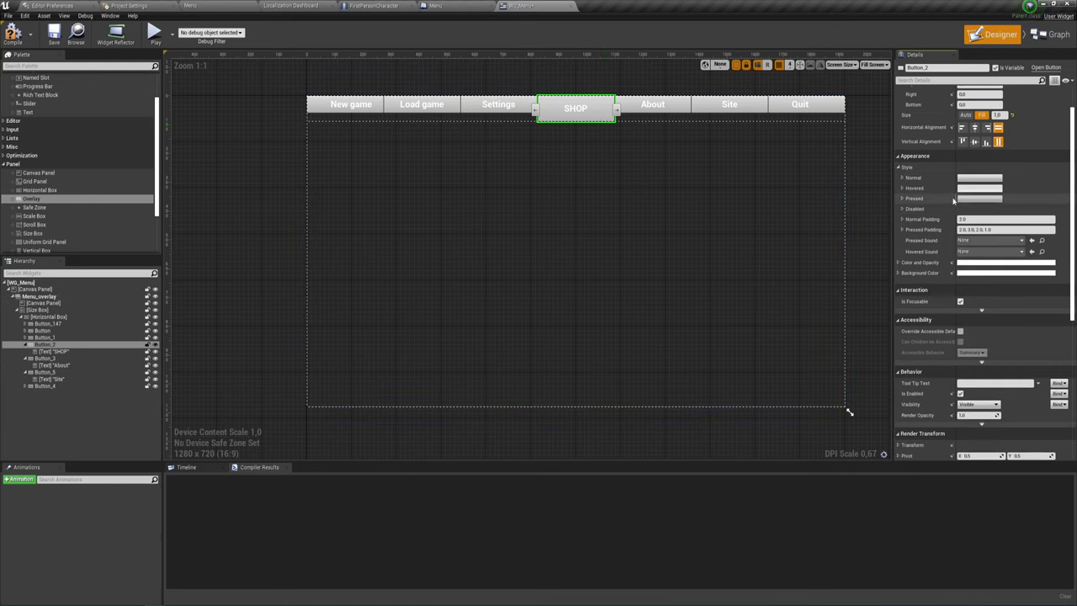
pyautogui.click(902, 178)
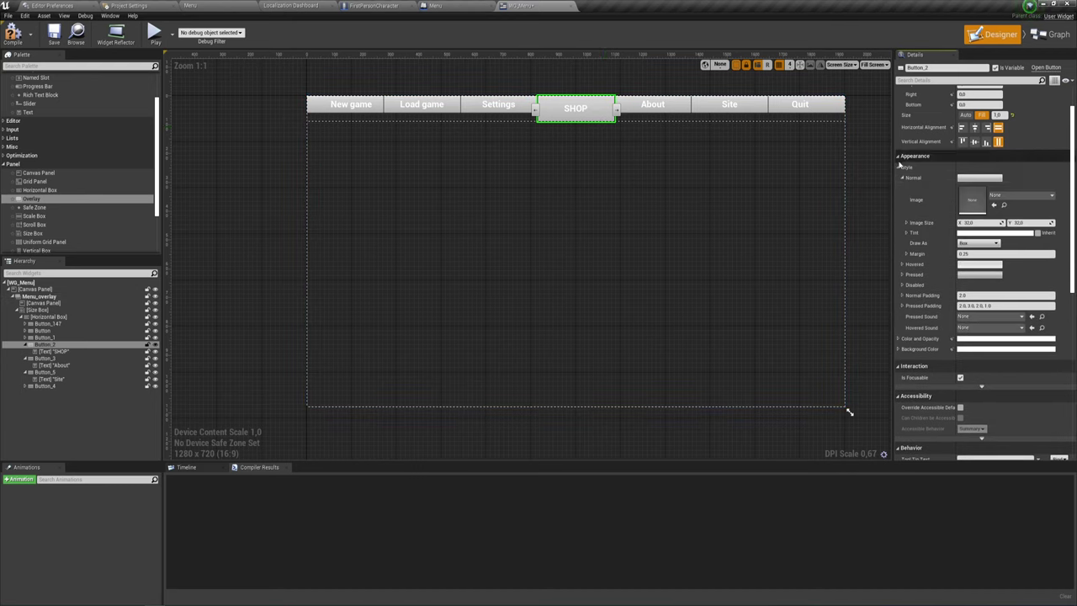
pyautogui.click(997, 196)
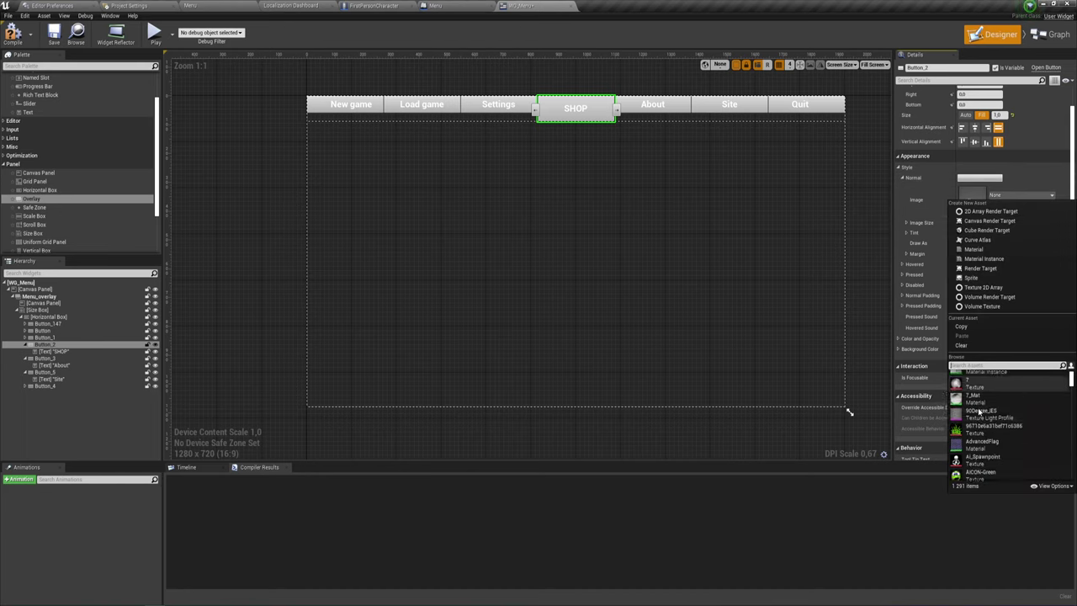
pyautogui.scroll(-5, 976, 425)
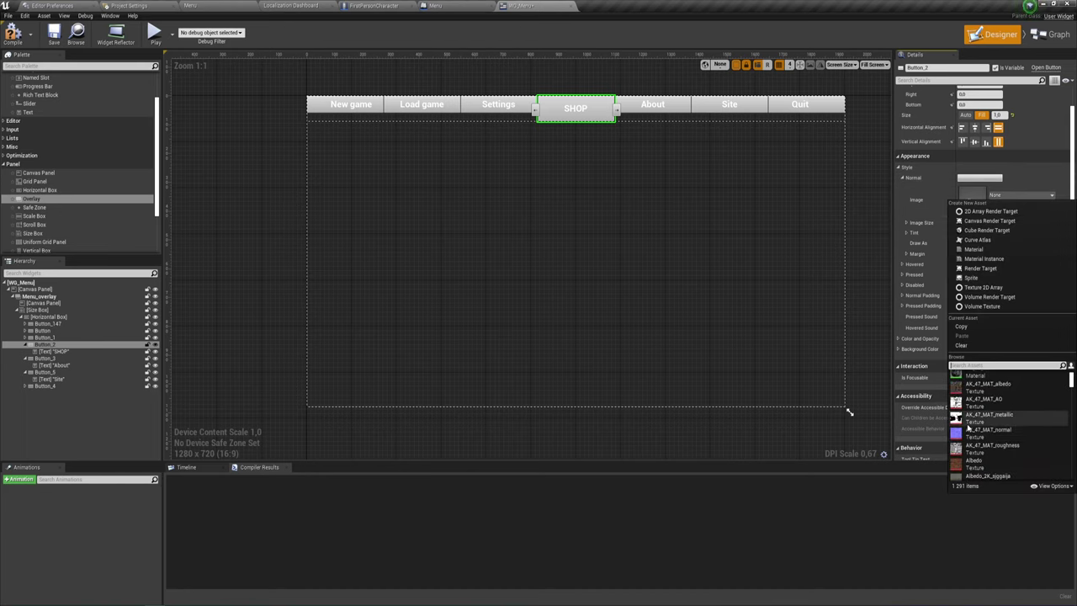
pyautogui.scroll(-2, 983, 418)
pyautogui.scroll(-2, 980, 421)
pyautogui.scroll(-2, 978, 422)
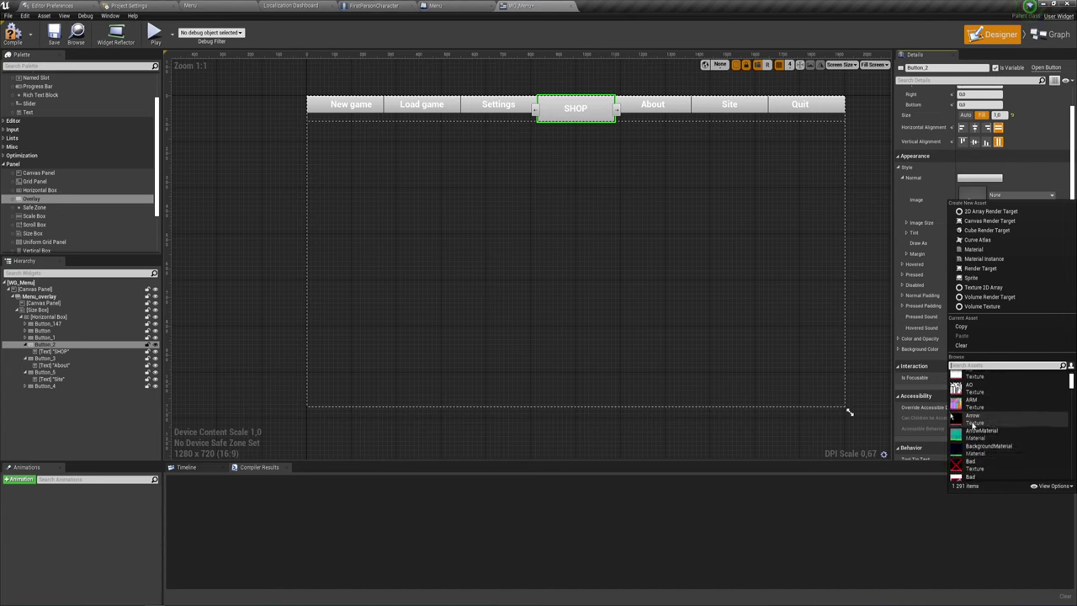
pyautogui.scroll(-2, 973, 425)
pyautogui.scroll(-2, 974, 425)
pyautogui.scroll(-2, 972, 417)
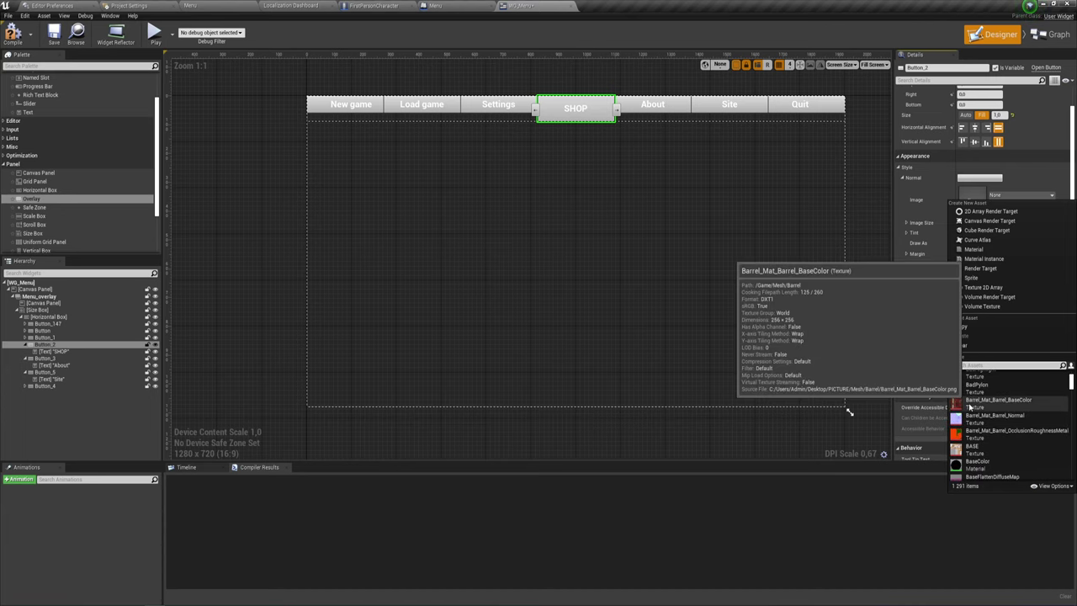
pyautogui.scroll(-2, 971, 408)
pyautogui.scroll(-1, 968, 404)
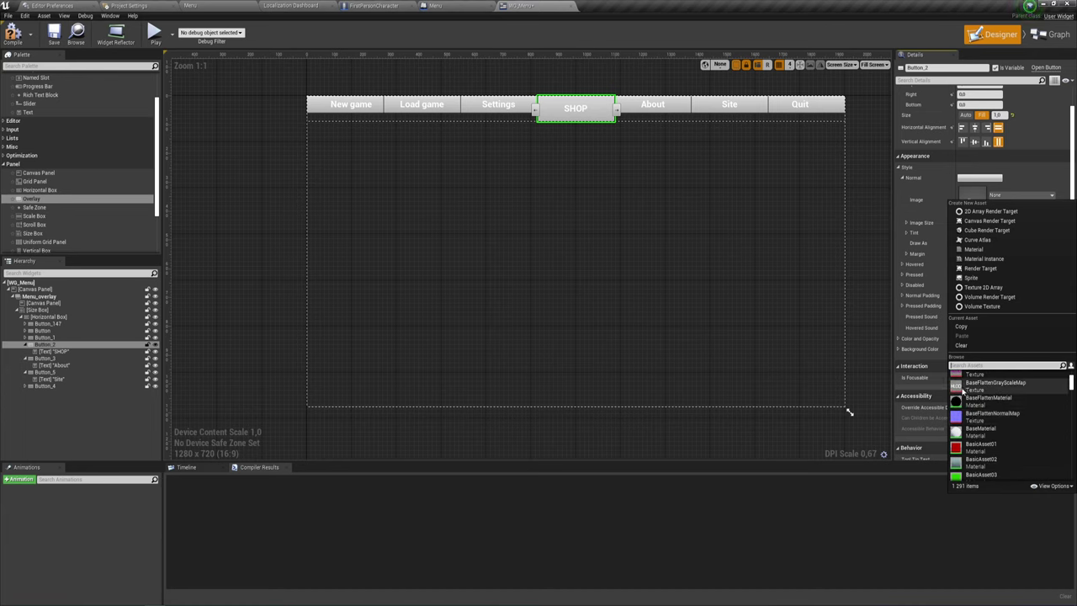
pyautogui.scroll(-2, 959, 391)
pyautogui.scroll(-2, 961, 394)
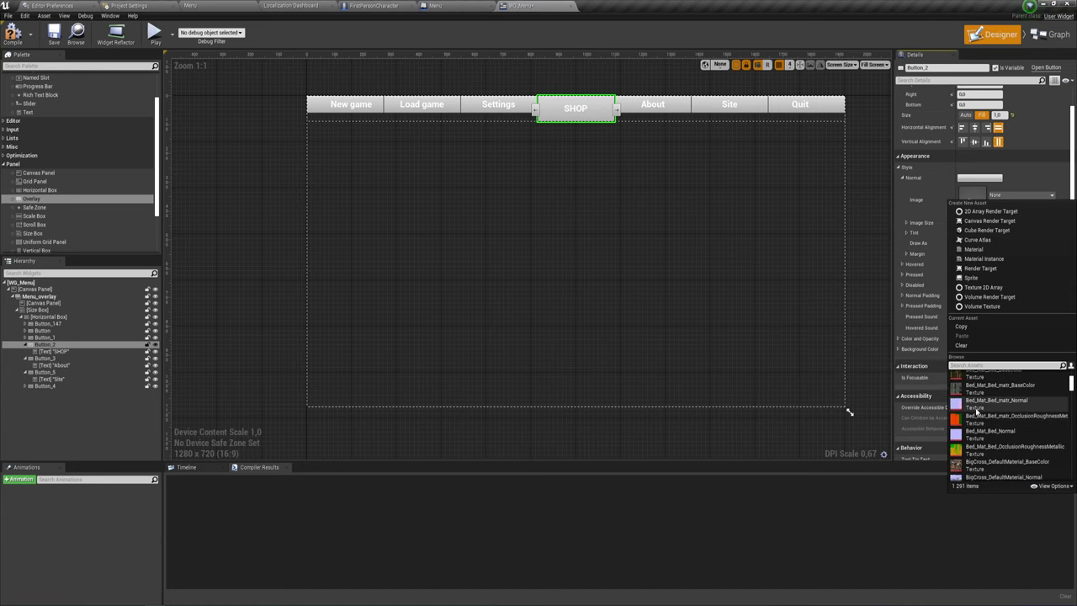
pyautogui.scroll(-2, 968, 397)
pyautogui.scroll(-2, 969, 402)
pyautogui.scroll(-2, 968, 405)
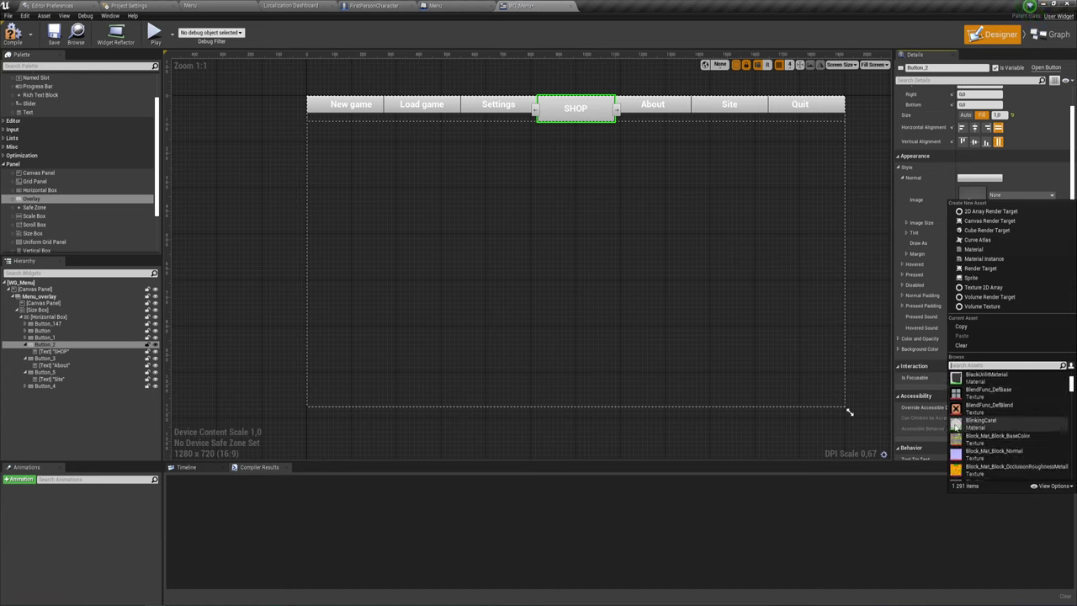
pyautogui.scroll(-2, 968, 410)
pyautogui.scroll(-2, 967, 414)
pyautogui.scroll(1, 965, 416)
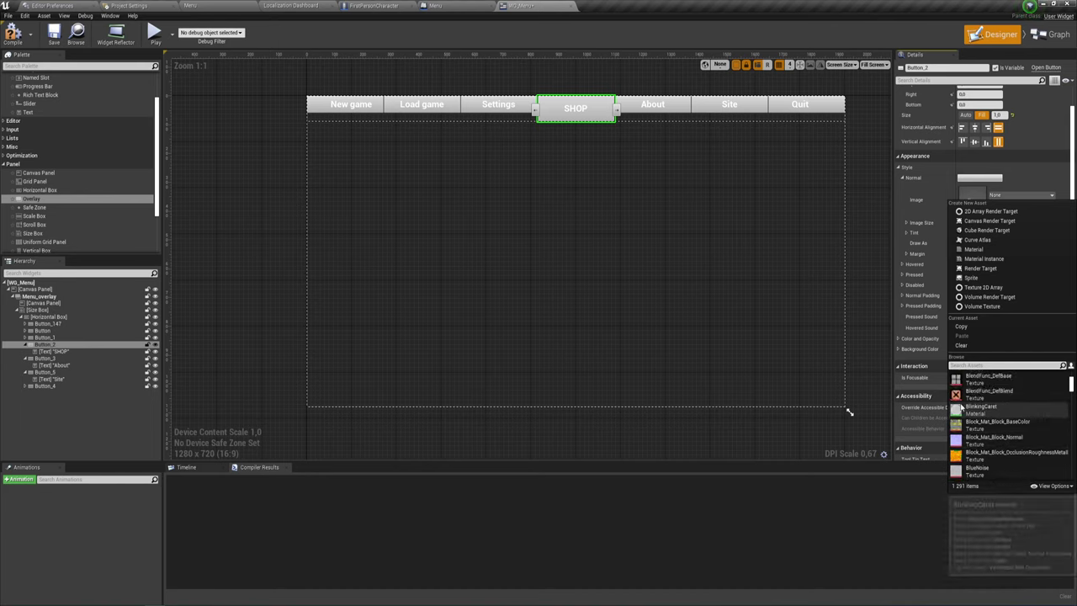
pyautogui.scroll(1, 960, 425)
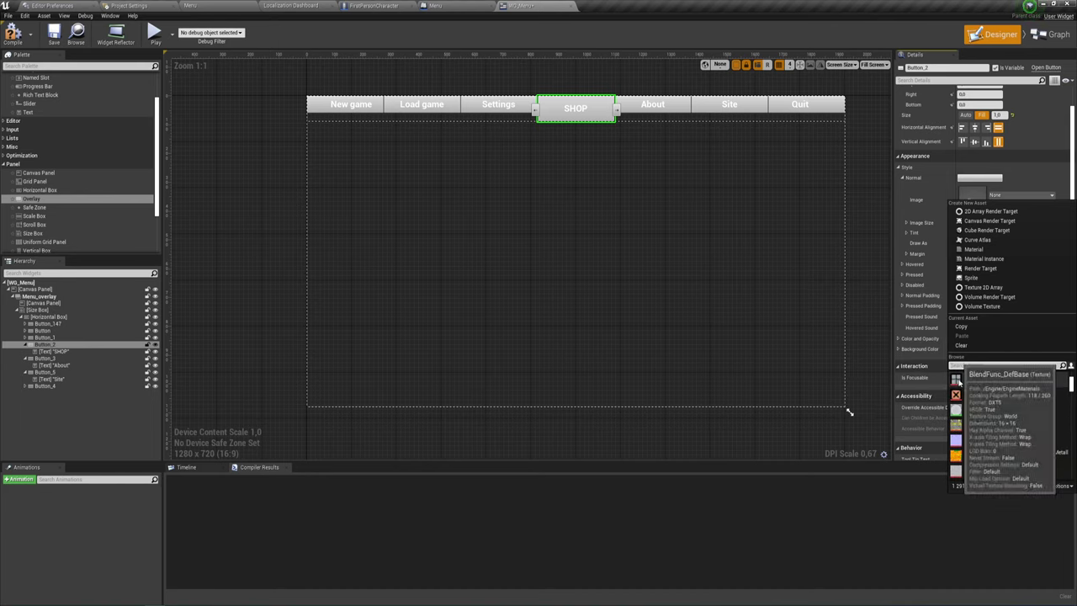
pyautogui.click(985, 379)
pyautogui.click(593, 166)
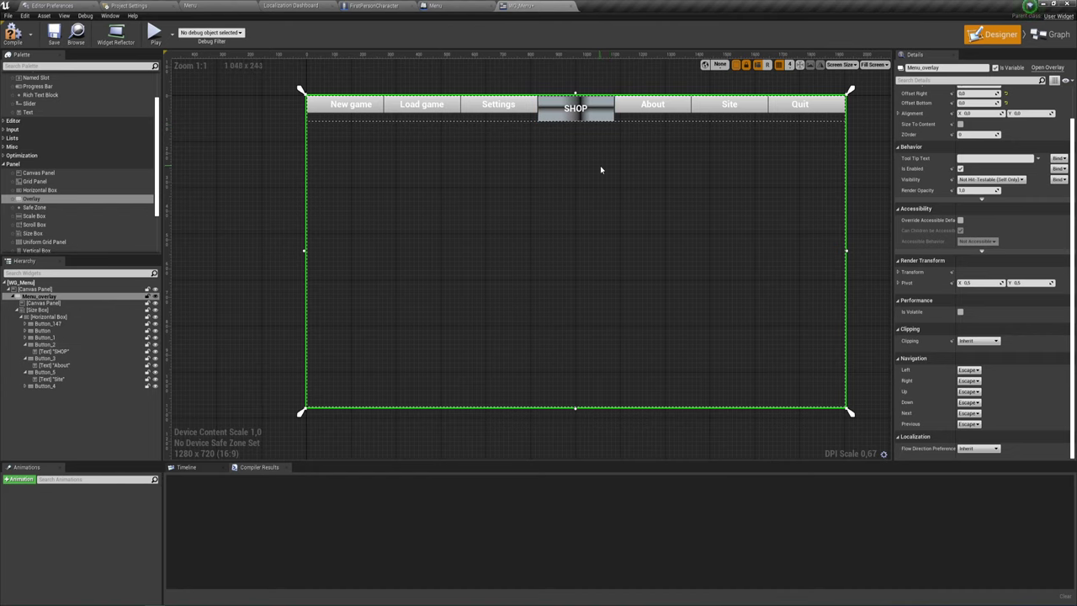
pyautogui.click(601, 109)
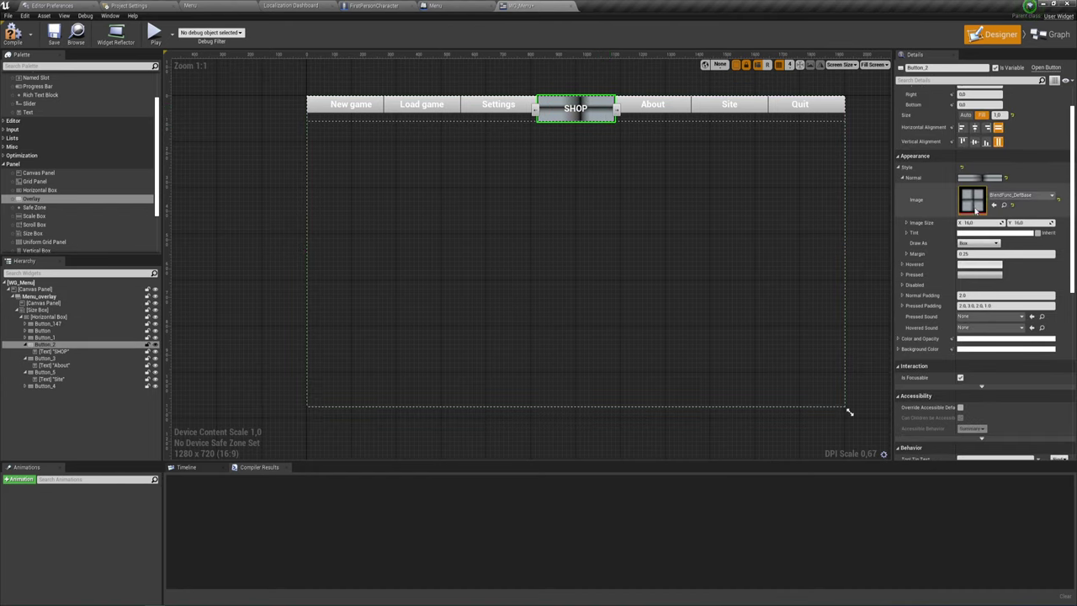
pyautogui.click(1056, 199)
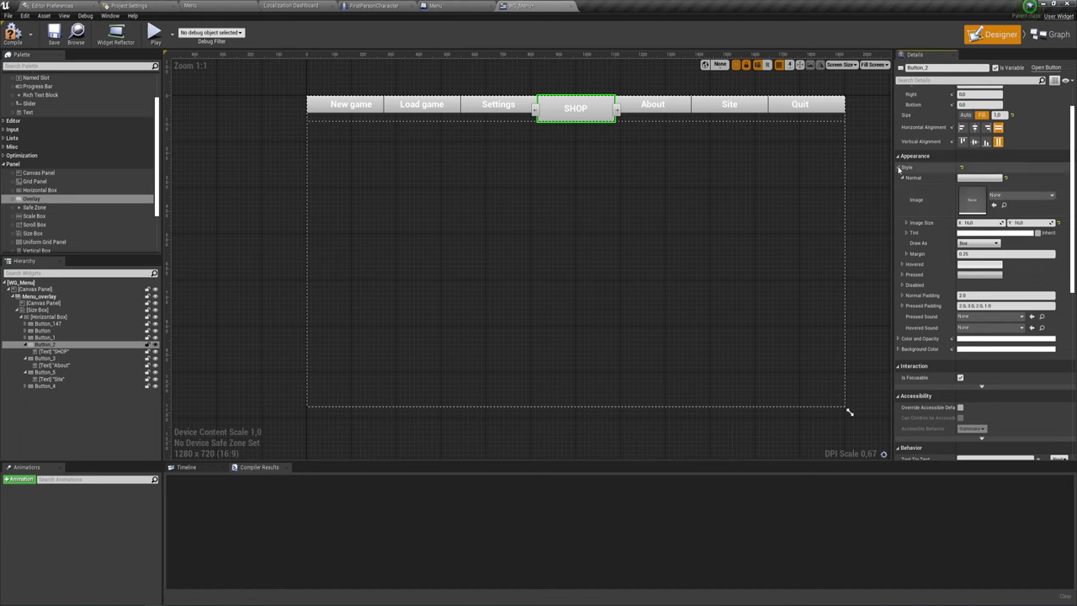
pyautogui.scroll(-5, 985, 211)
pyautogui.click(606, 219)
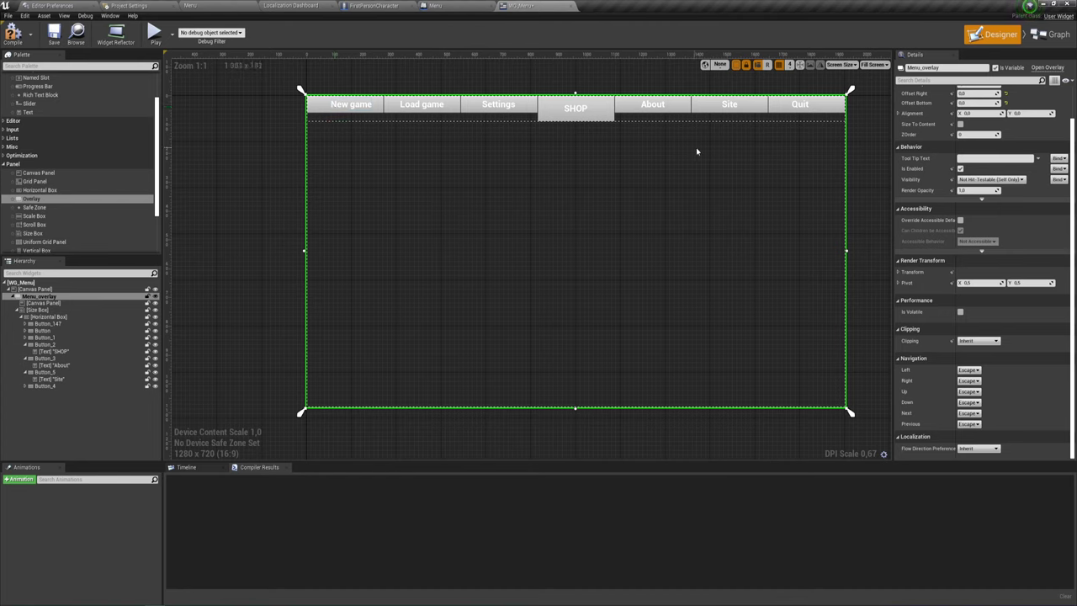
# - Select Quit, Site, About, SHOP, Settings, Load game and New game together
pyautogui.click(830, 103)
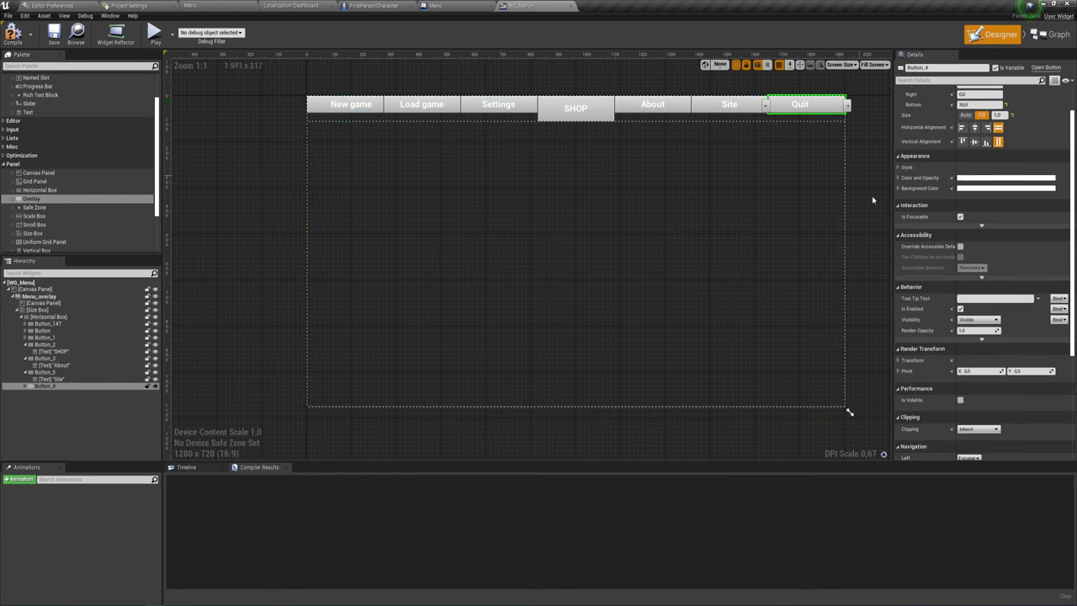
pyautogui.keyDown('ctrl'); pyautogui.click(43, 372); pyautogui.keyUp('ctrl')
pyautogui.keyDown('ctrl'); pyautogui.click(43, 358); pyautogui.keyUp('ctrl')
pyautogui.keyDown('ctrl'); pyautogui.click(44, 344); pyautogui.keyUp('ctrl')
pyautogui.keyDown('ctrl'); pyautogui.click(44, 337); pyautogui.keyUp('ctrl')
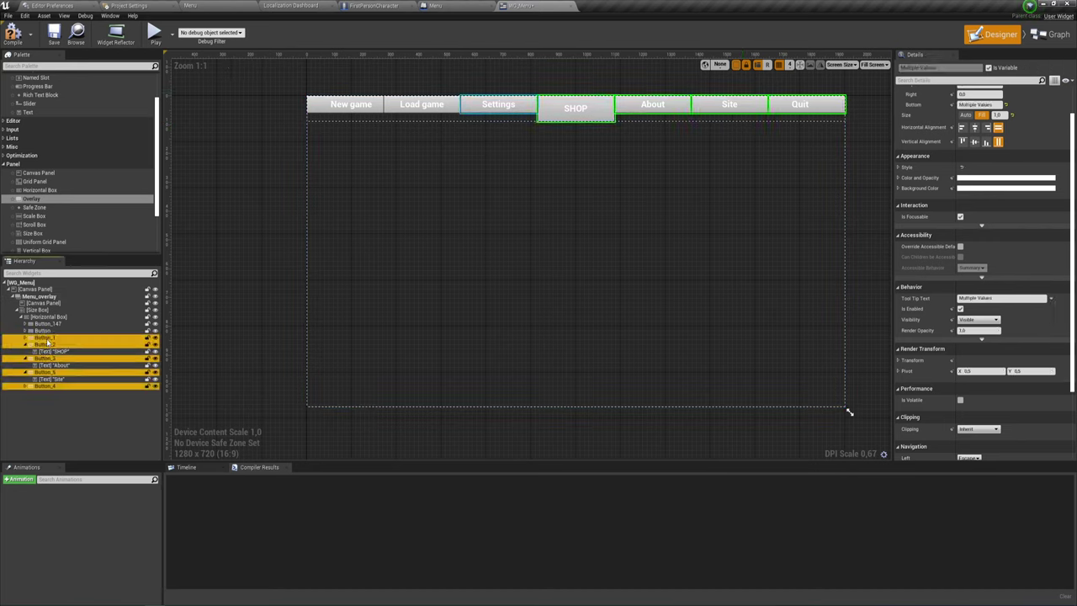
pyautogui.keyDown('ctrl'); pyautogui.click(46, 331); pyautogui.keyUp('ctrl')
pyautogui.keyDown('ctrl'); pyautogui.click(46, 323); pyautogui.keyUp('ctrl')
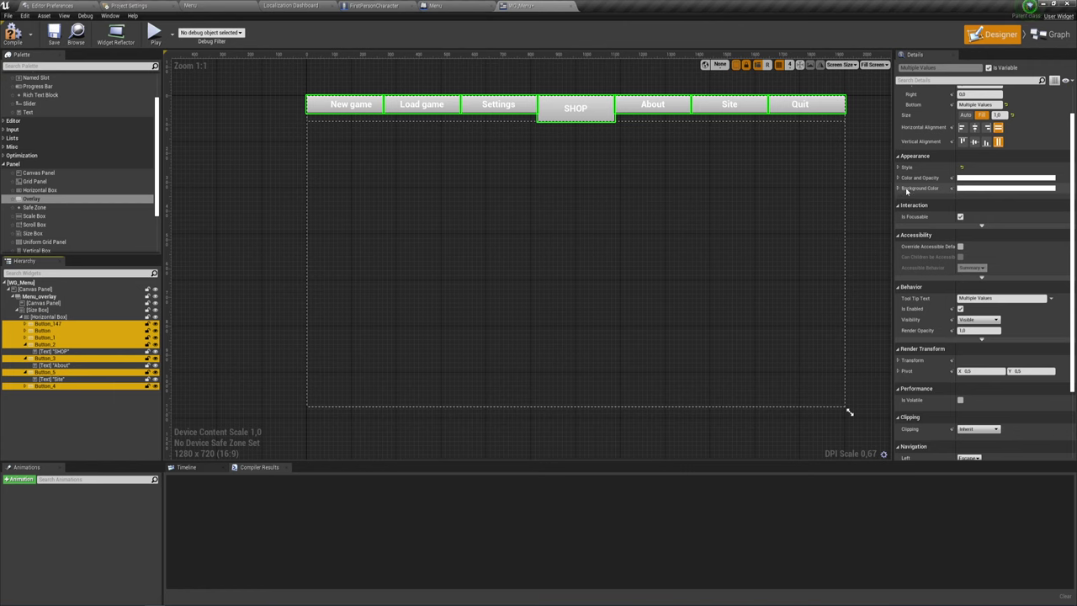
# - Set their background colour to dark grey with alpha about 0.31
pyautogui.click(974, 188)
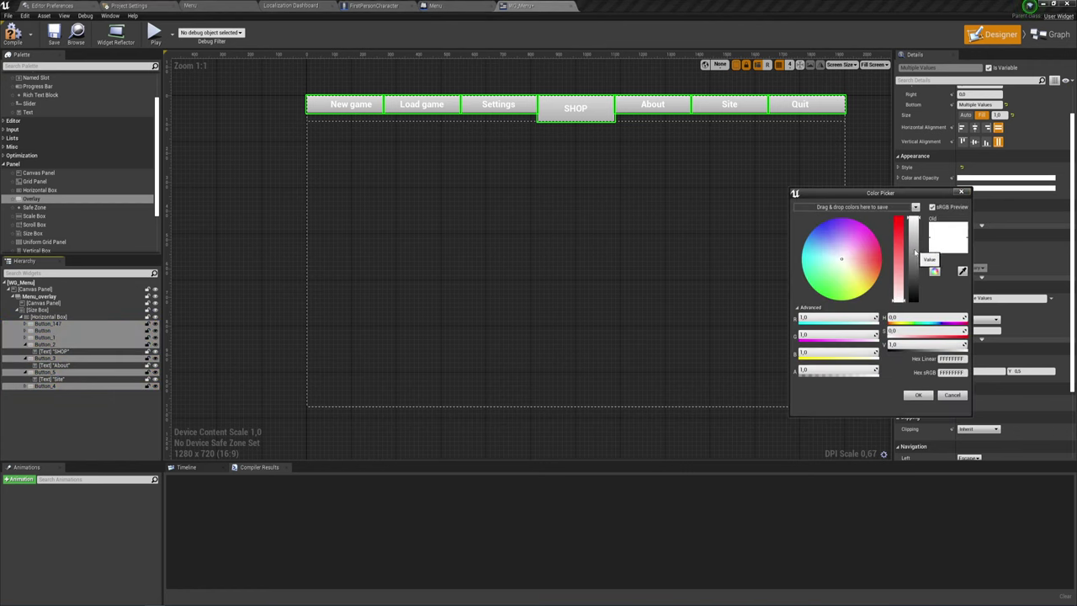
pyautogui.moveTo(915, 253)
pyautogui.mouseDown()
pyautogui.moveTo(910, 271)
pyautogui.moveTo(900, 248)
pyautogui.moveTo(915, 289)
pyautogui.moveTo(898, 296)
pyautogui.mouseUp()
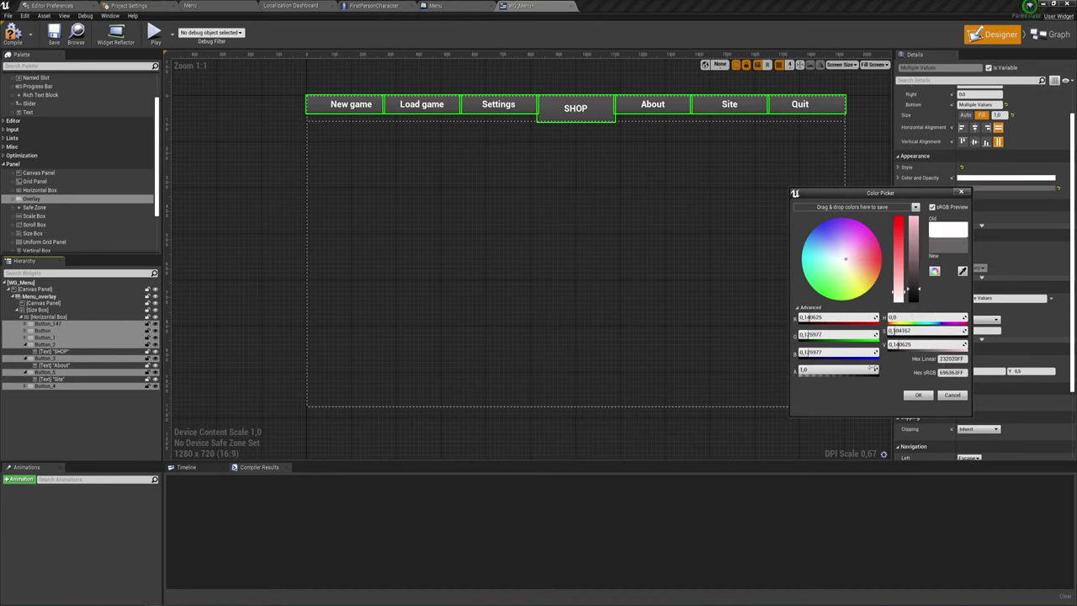
pyautogui.moveTo(871, 367); pyautogui.dragTo(808, 368)
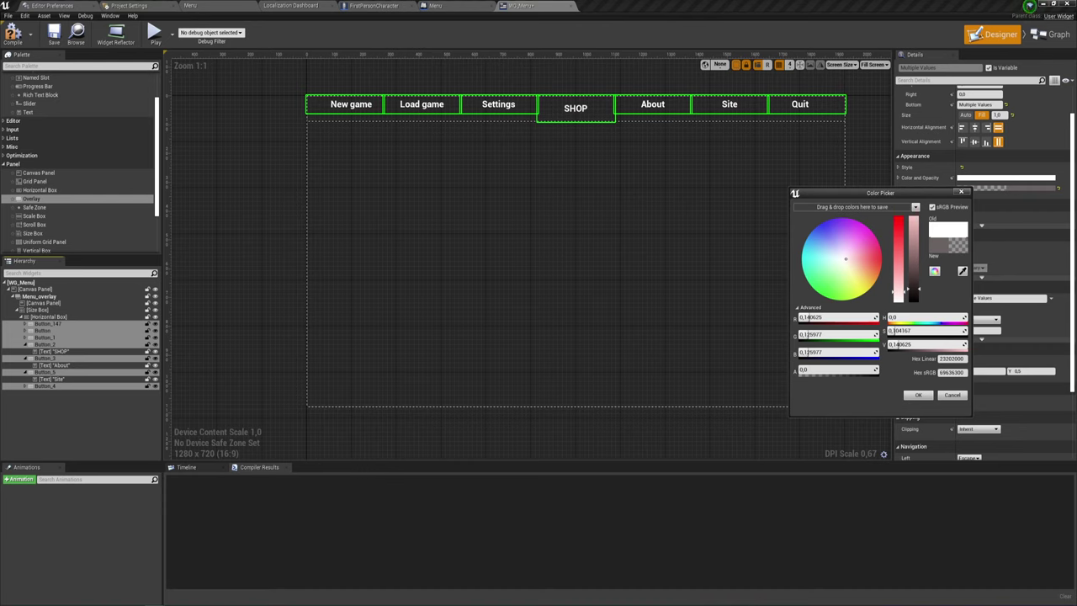
pyautogui.moveTo(807, 368)
pyautogui.mouseDown()
pyautogui.moveTo(826, 370)
pyautogui.moveTo(799, 369)
pyautogui.mouseUp()
pyautogui.moveTo(804, 371); pyautogui.dragTo(822, 370)
pyautogui.click(907, 396)
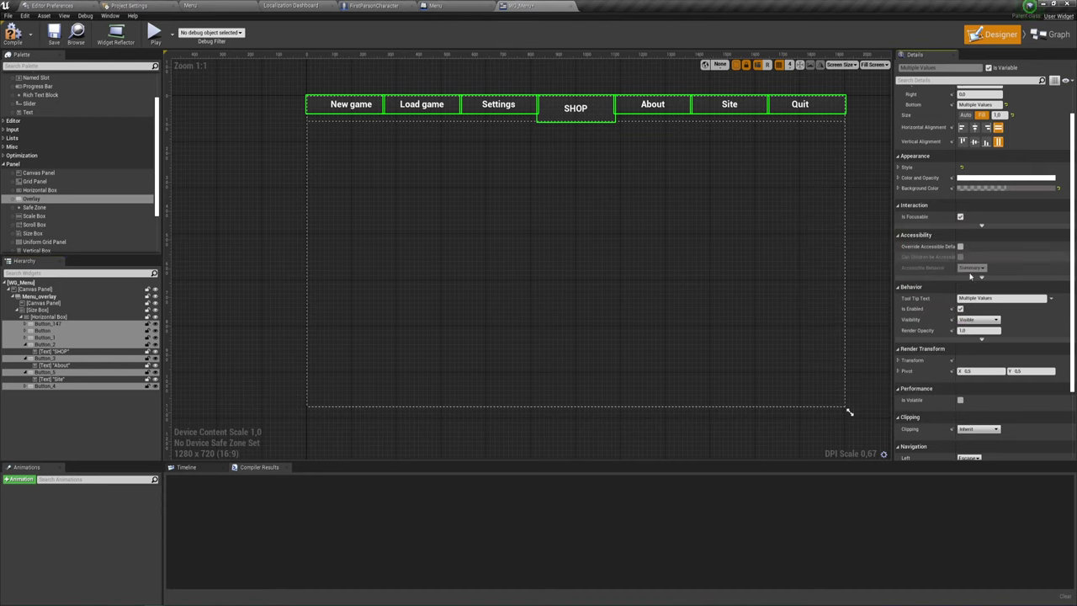
pyautogui.scroll(-3, 982, 314)
pyautogui.scroll(2, 982, 314)
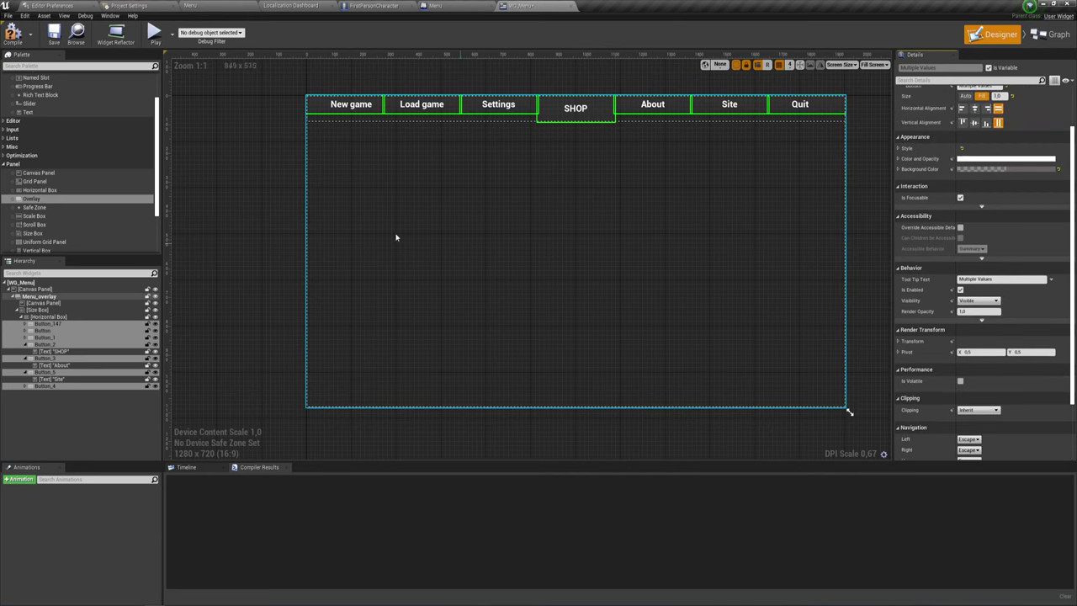
# - Set the New game button's Pressed Sound to Camera_Shutter
pyautogui.click(49, 317)
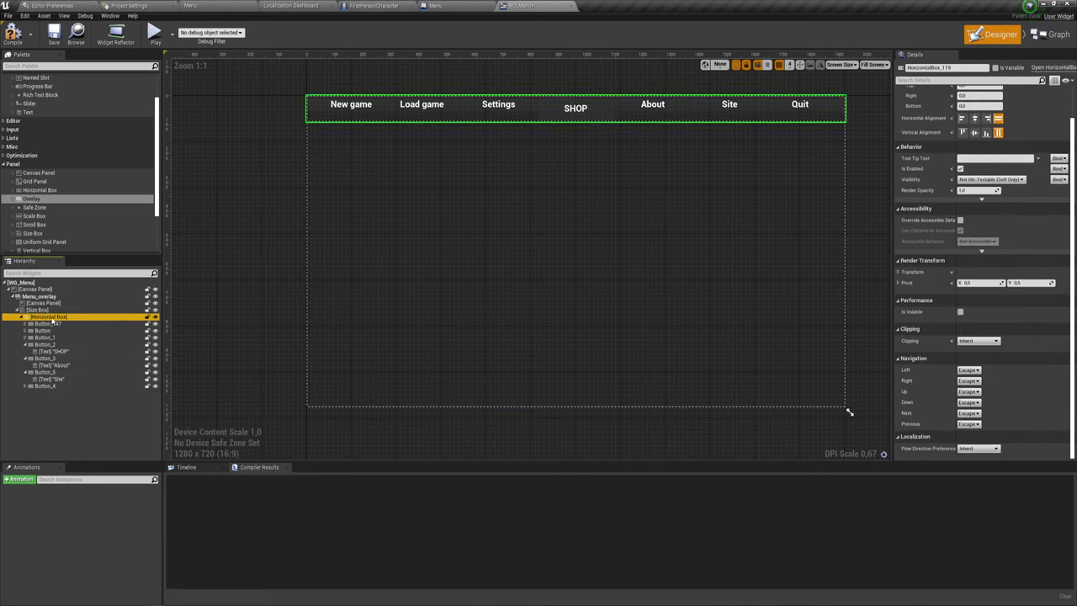
pyautogui.click(51, 324)
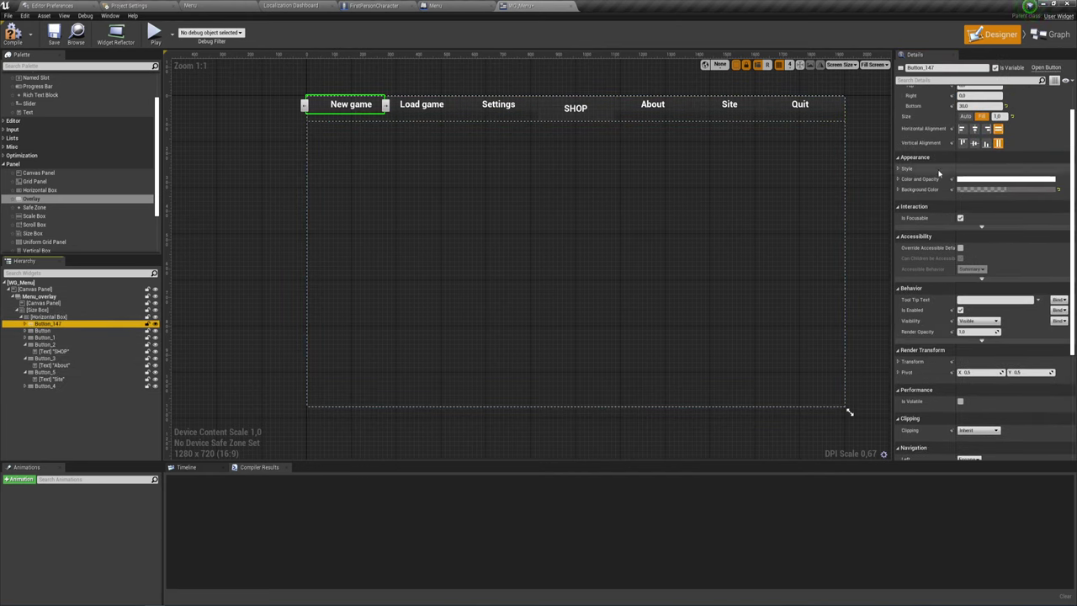
pyautogui.scroll(2, 981, 260)
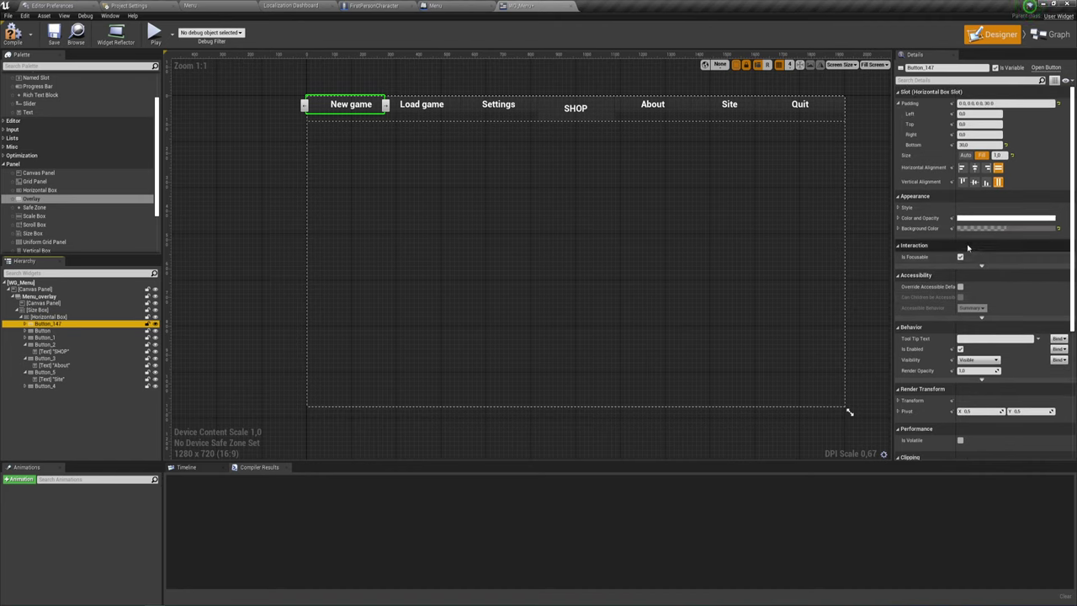
pyautogui.click(898, 208)
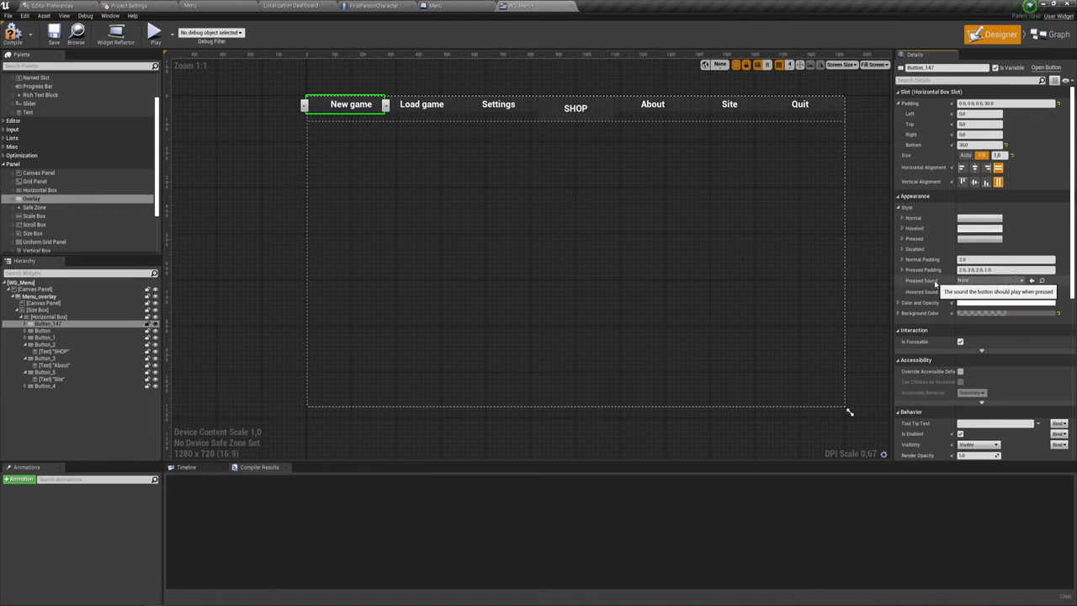
pyautogui.click(1023, 283)
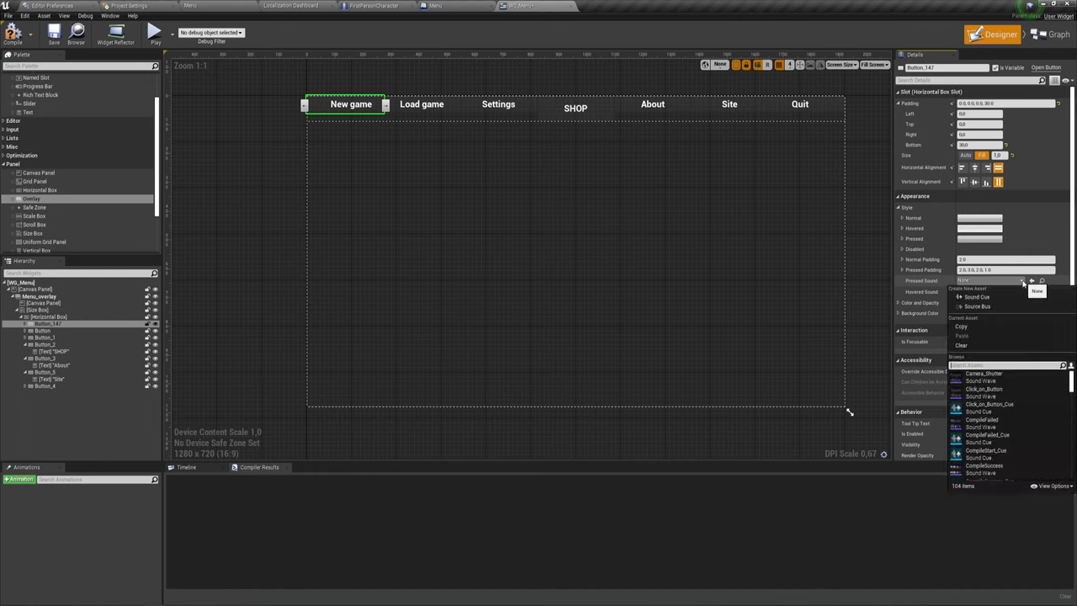
pyautogui.click(956, 379)
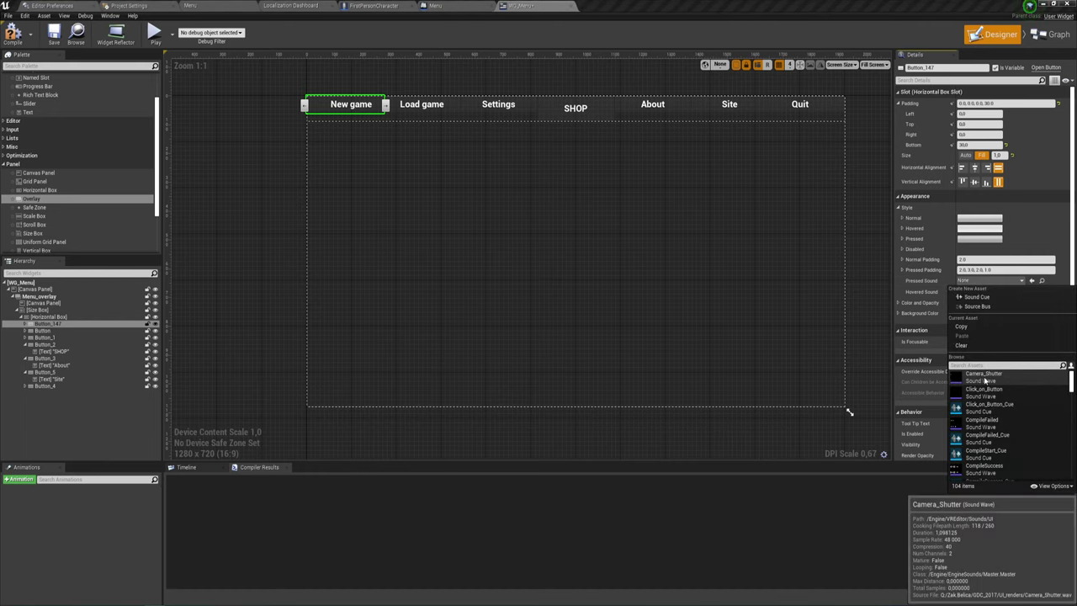
pyautogui.click(986, 380)
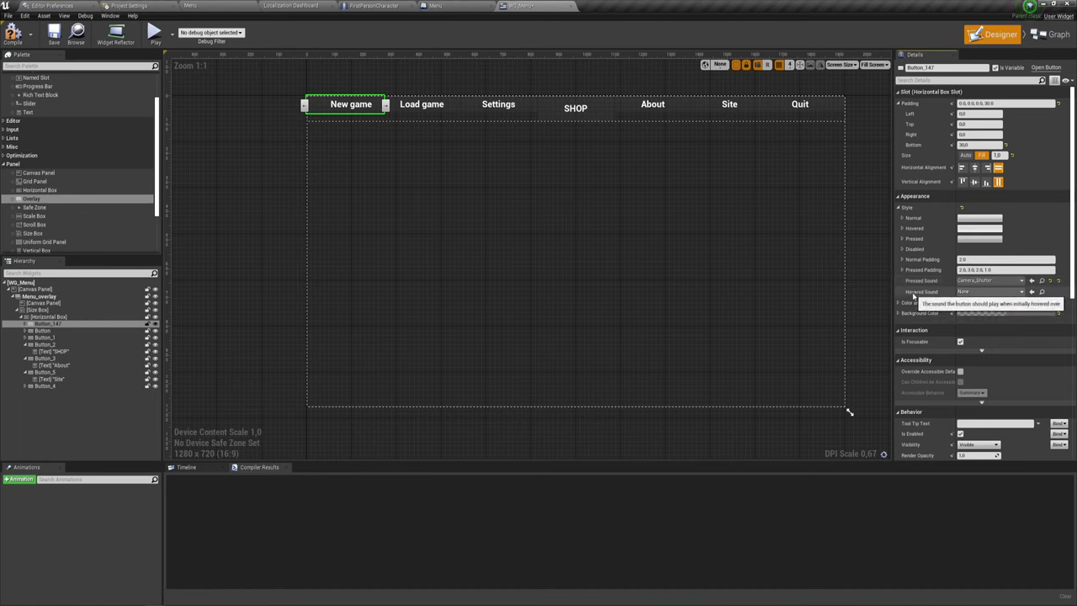
# - Set New game's Hovered Sound to Click_on_Button
pyautogui.click(1022, 293)
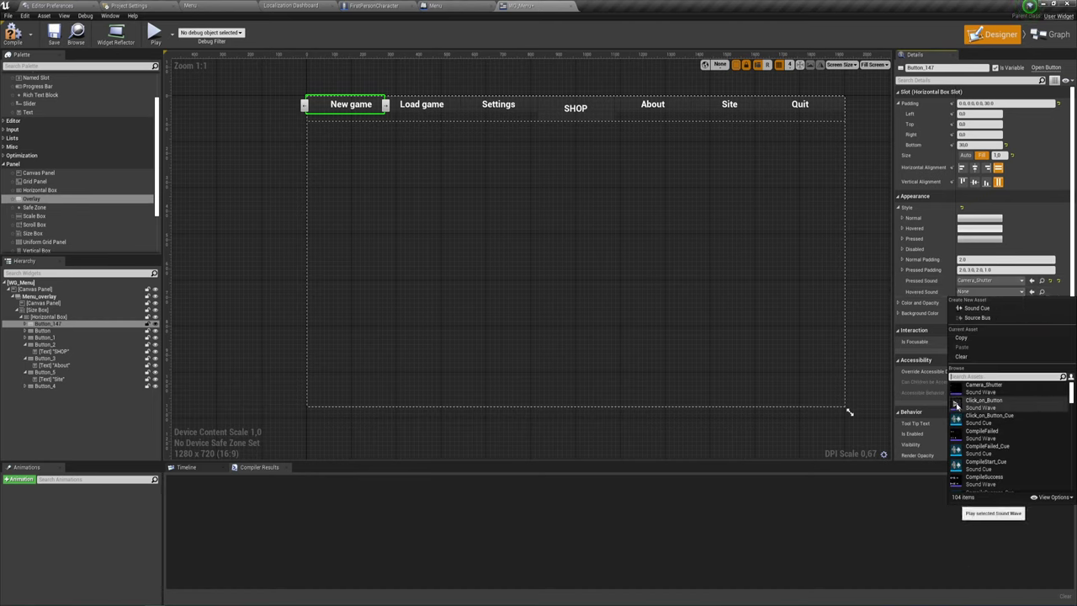
pyautogui.click(956, 404)
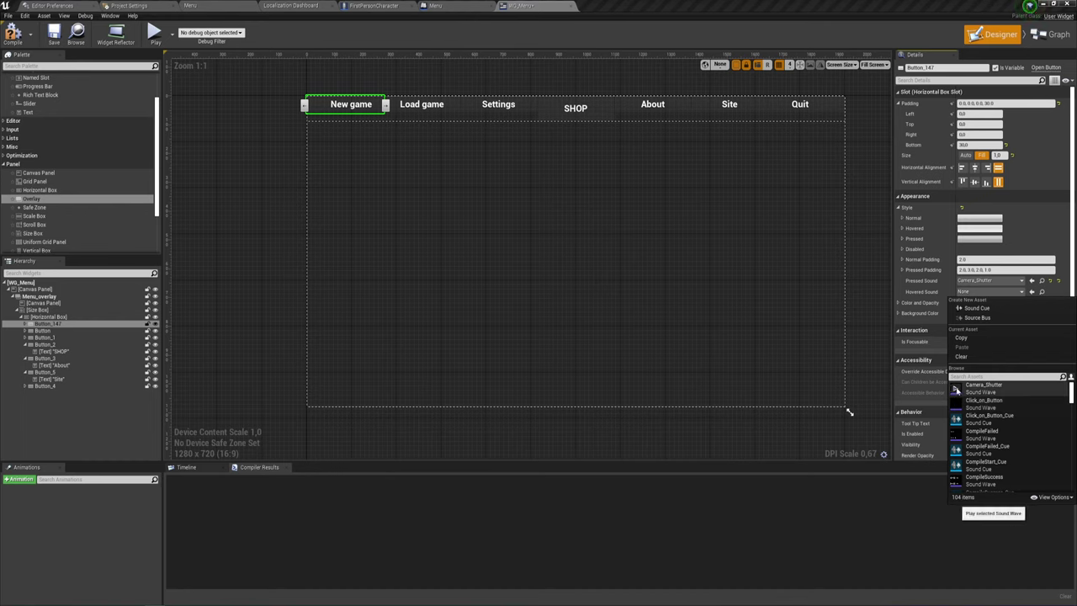
pyautogui.click(956, 436)
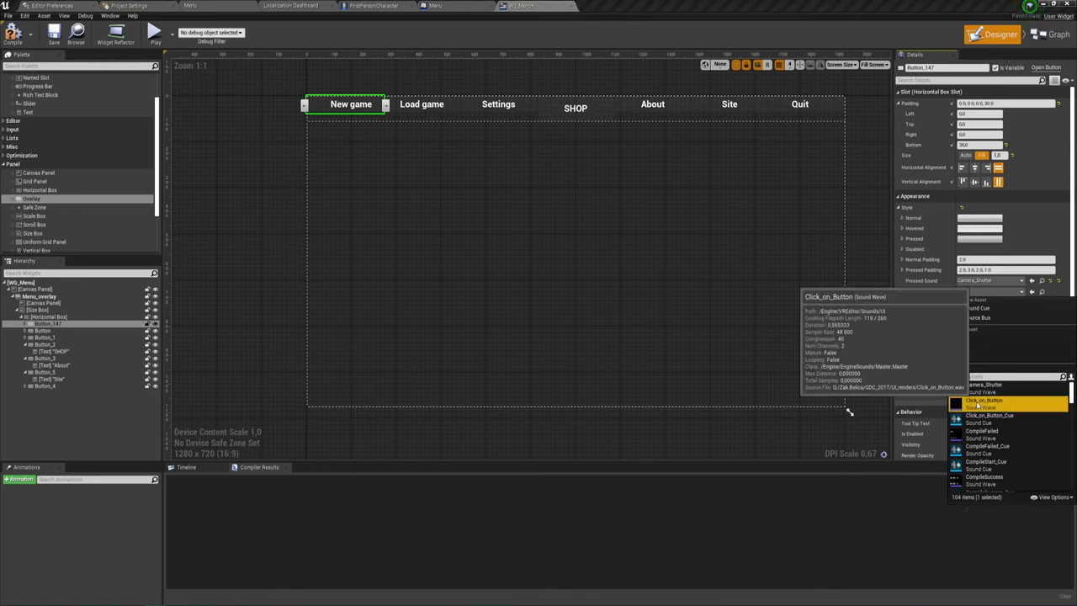
pyautogui.click(977, 402)
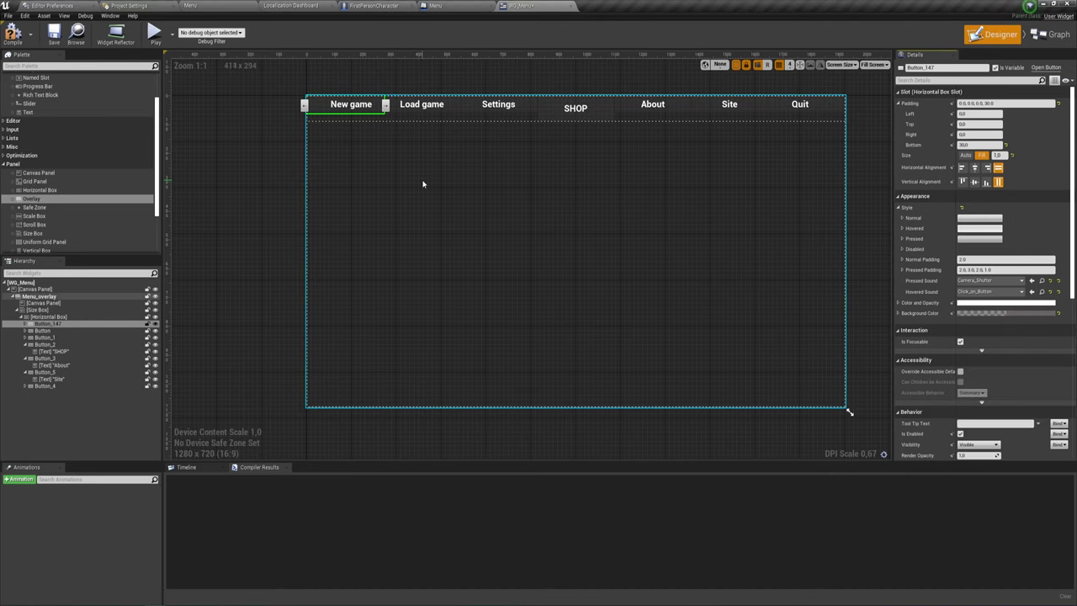
# - Select Load game, Settings, SHOP, About, Site and Quit together
pyautogui.click(42, 331)
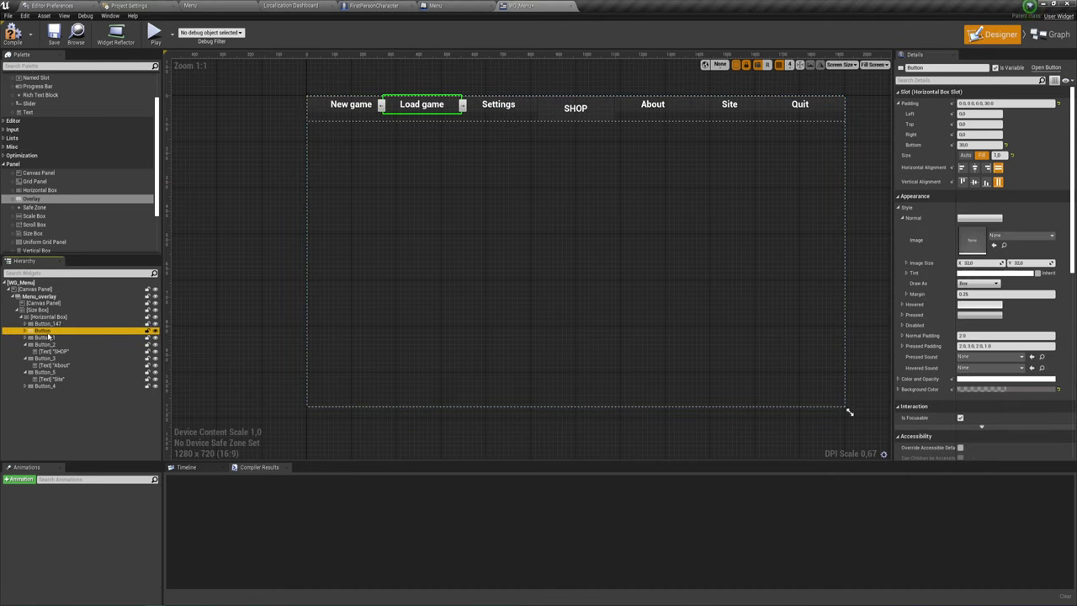
pyautogui.keyDown('ctrl'); pyautogui.click(49, 337); pyautogui.keyUp('ctrl')
pyautogui.keyDown('ctrl'); pyautogui.click(46, 344); pyautogui.keyUp('ctrl')
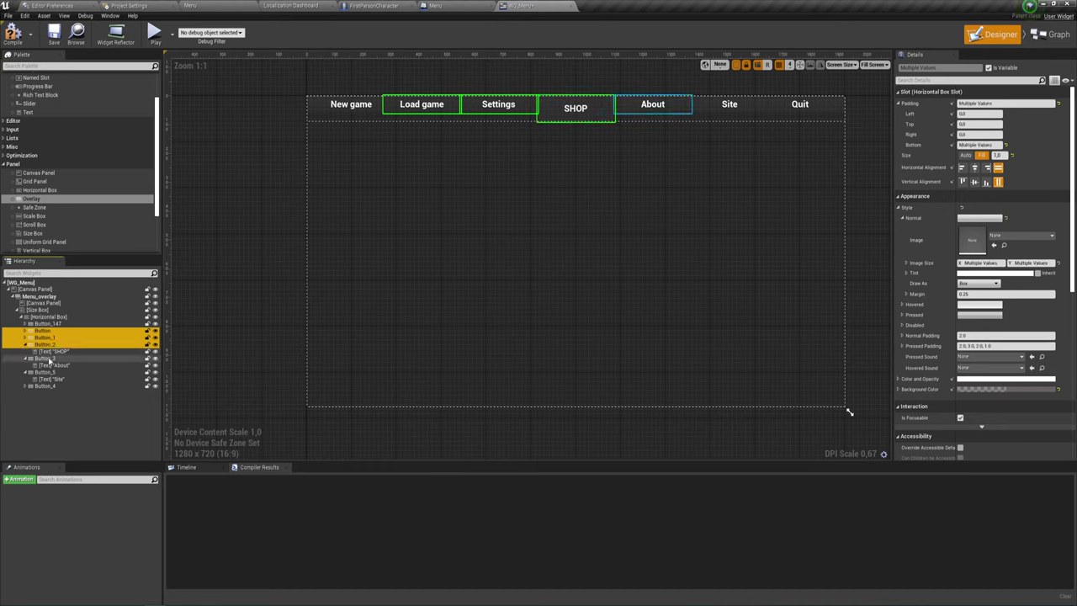
pyautogui.keyDown('ctrl'); pyautogui.click(47, 358); pyautogui.keyUp('ctrl')
pyautogui.keyDown('ctrl'); pyautogui.click(44, 372); pyautogui.keyUp('ctrl')
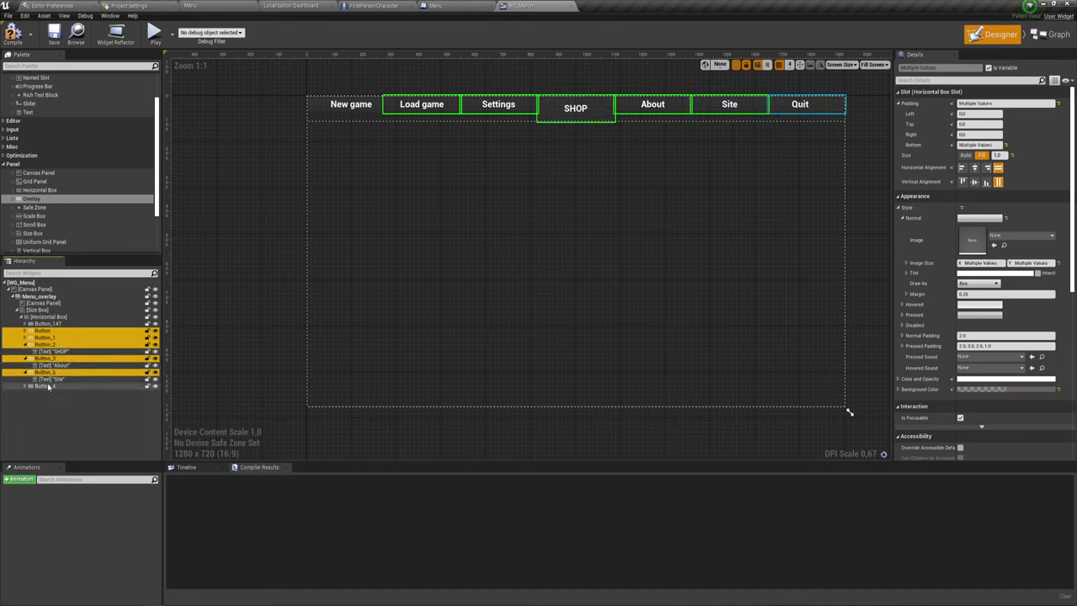
pyautogui.keyDown('ctrl'); pyautogui.click(48, 386); pyautogui.keyUp('ctrl')
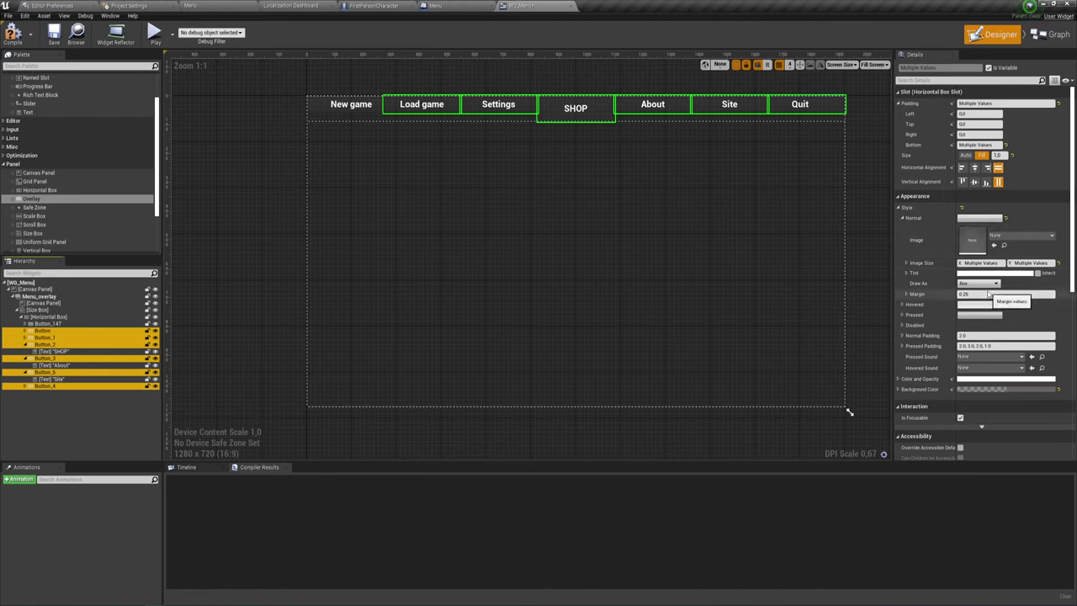
pyautogui.scroll(-3, 989, 294)
# - Give them Camera_Shutter as the pressed sound and a hovered sound
pyautogui.click(1017, 288)
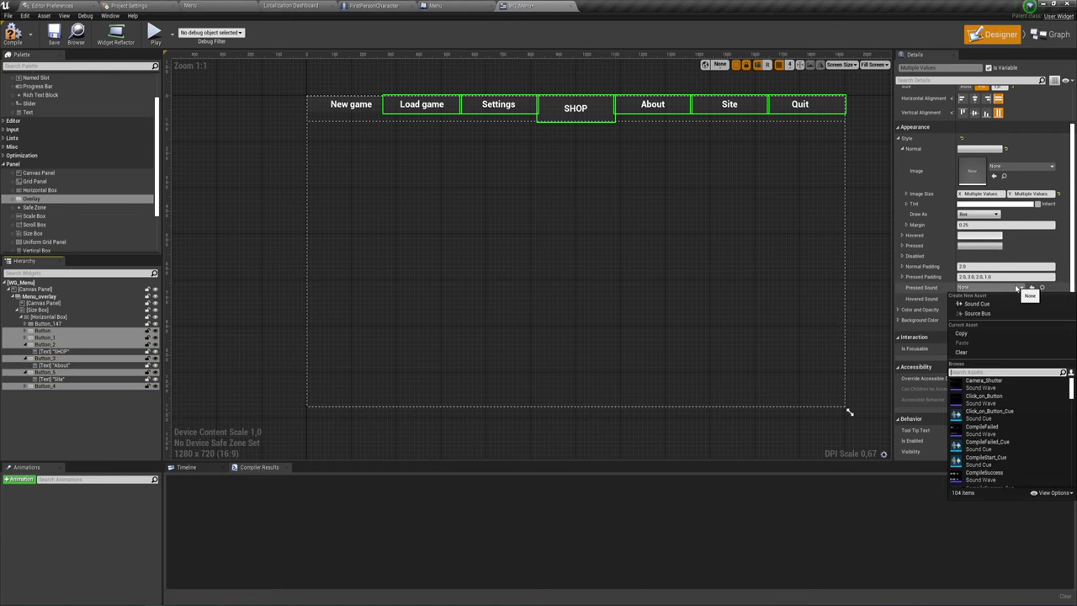
pyautogui.click(983, 382)
pyautogui.click(993, 299)
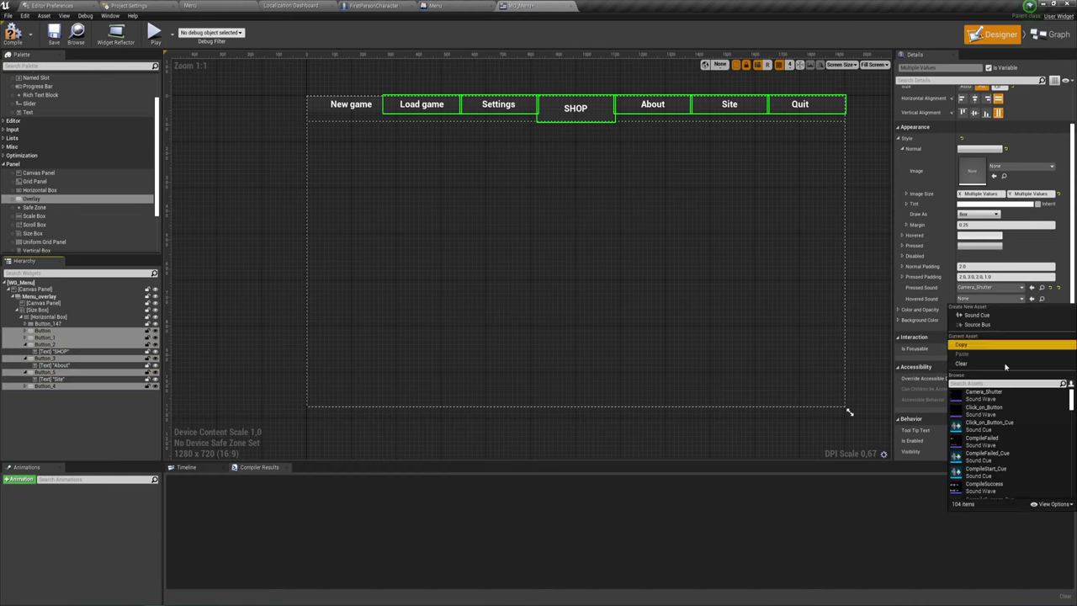
pyautogui.click(984, 407)
# - Compile and save the WG_Menu widget
pyautogui.click(549, 247)
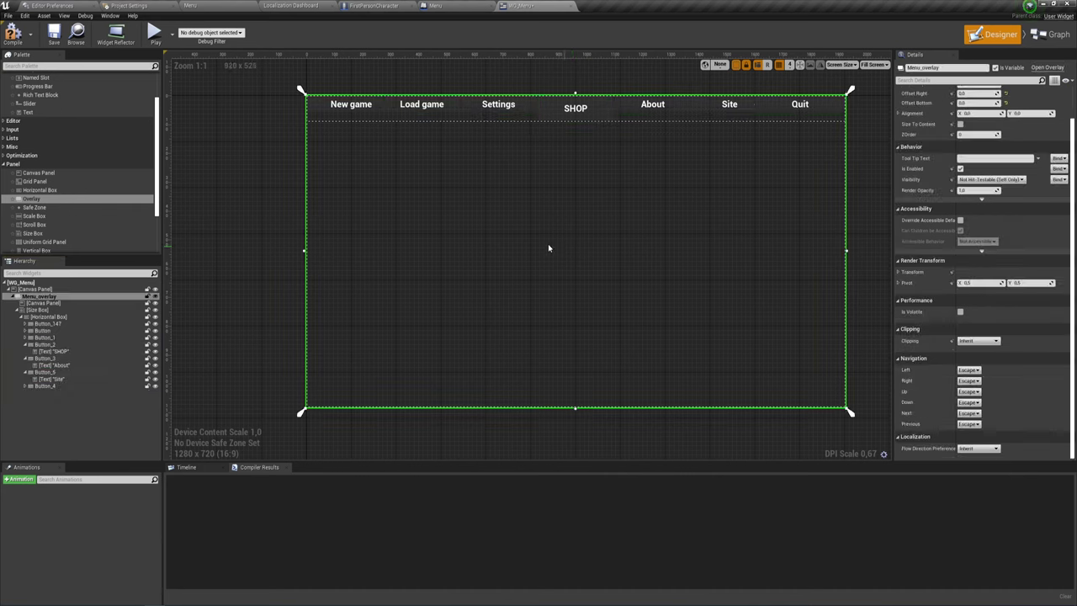
pyautogui.click(13, 34)
pyautogui.click(64, 65)
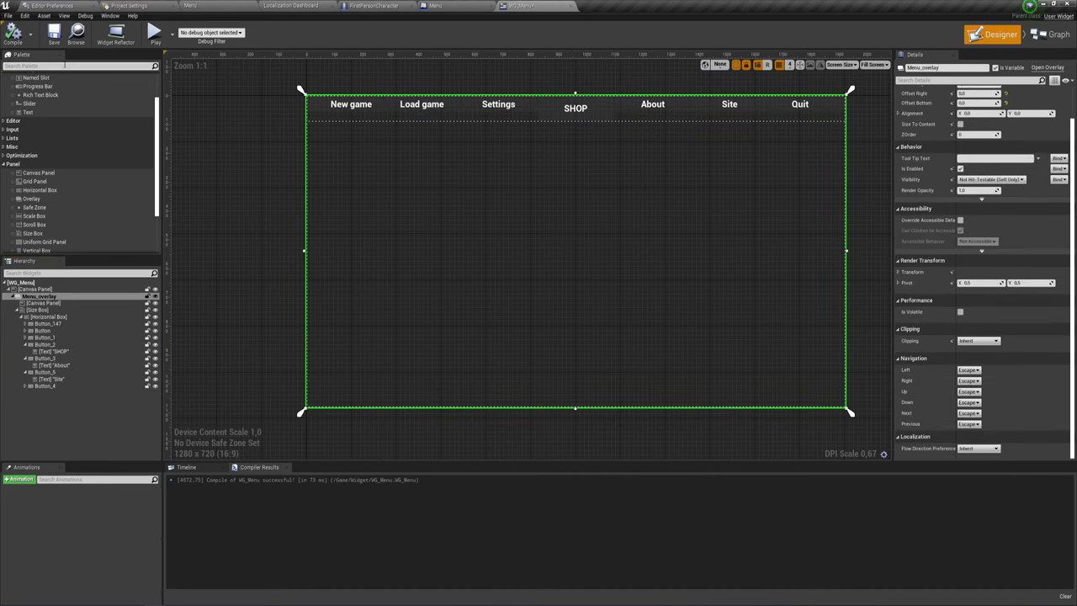
pyautogui.click(54, 35)
# - Play-test the Menu level, then open the Menu level blueprint via WG_Menu
pyautogui.click(190, 5)
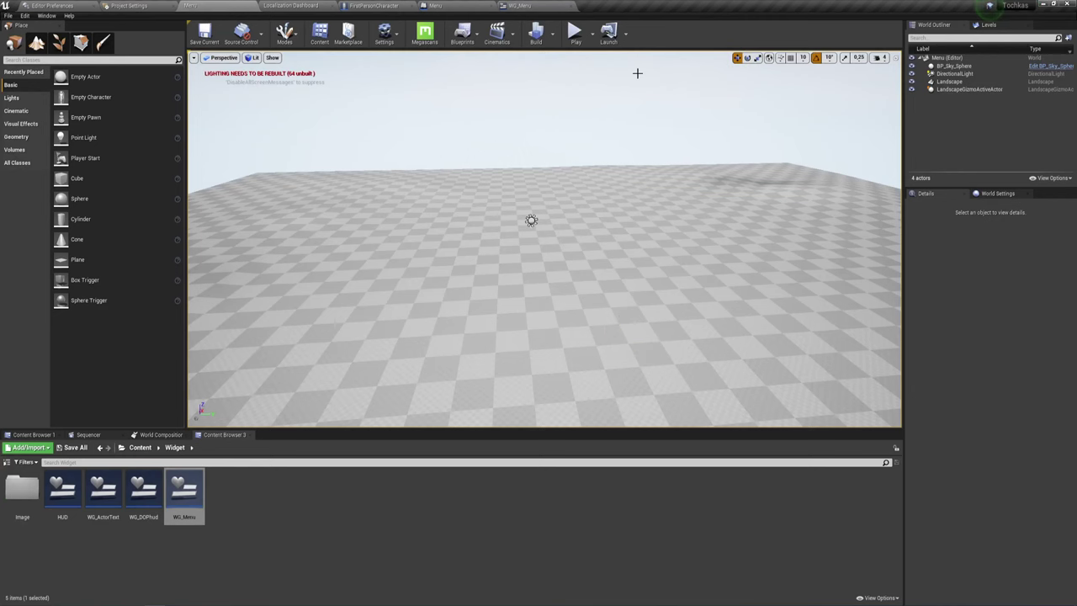
pyautogui.click(575, 32)
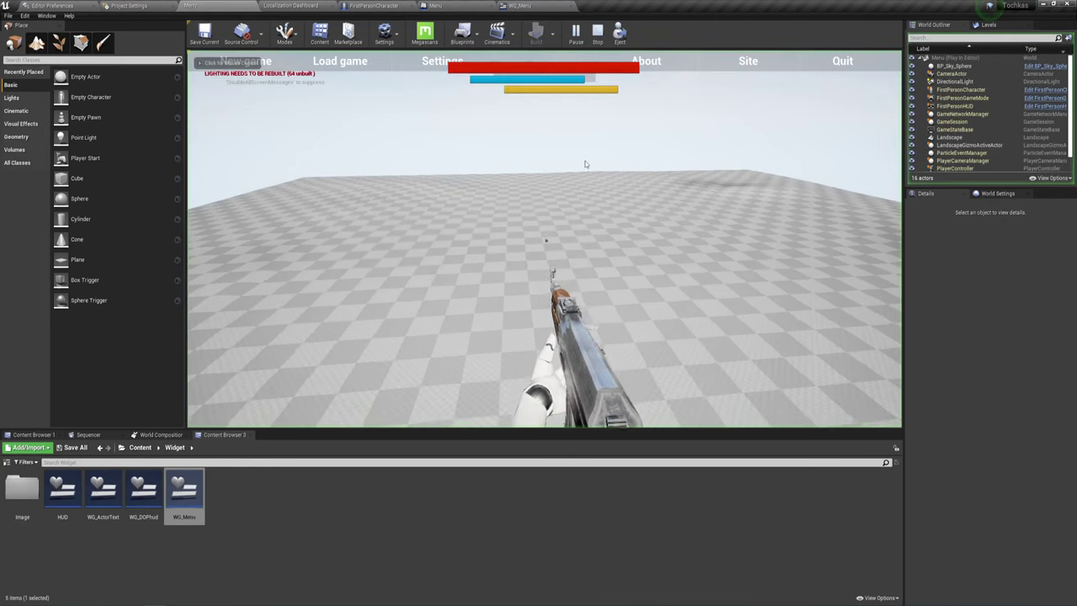
pyautogui.press('Escape')
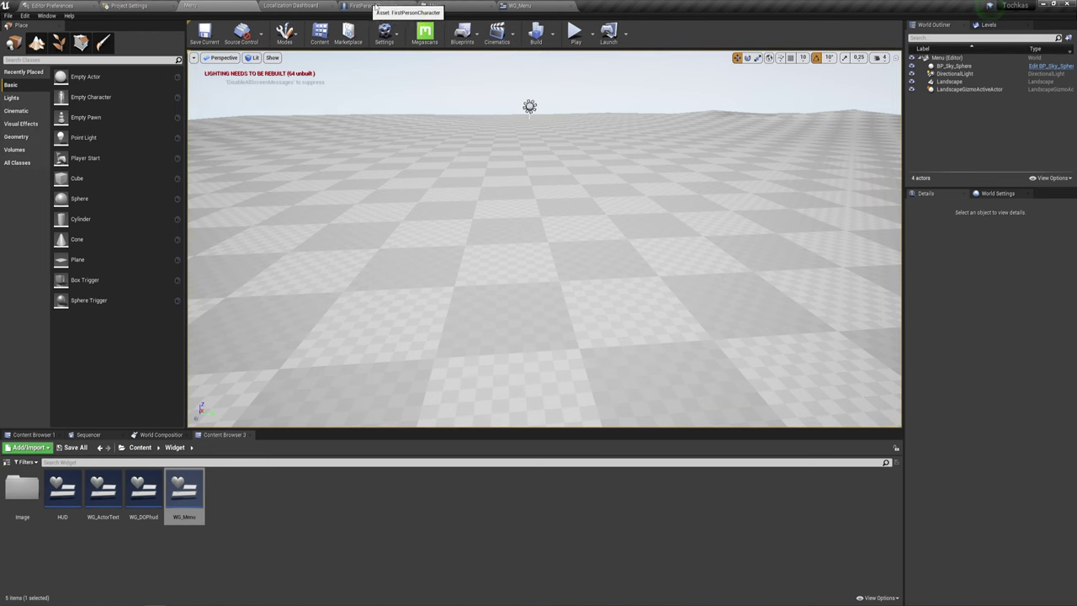
pyautogui.click(520, 6)
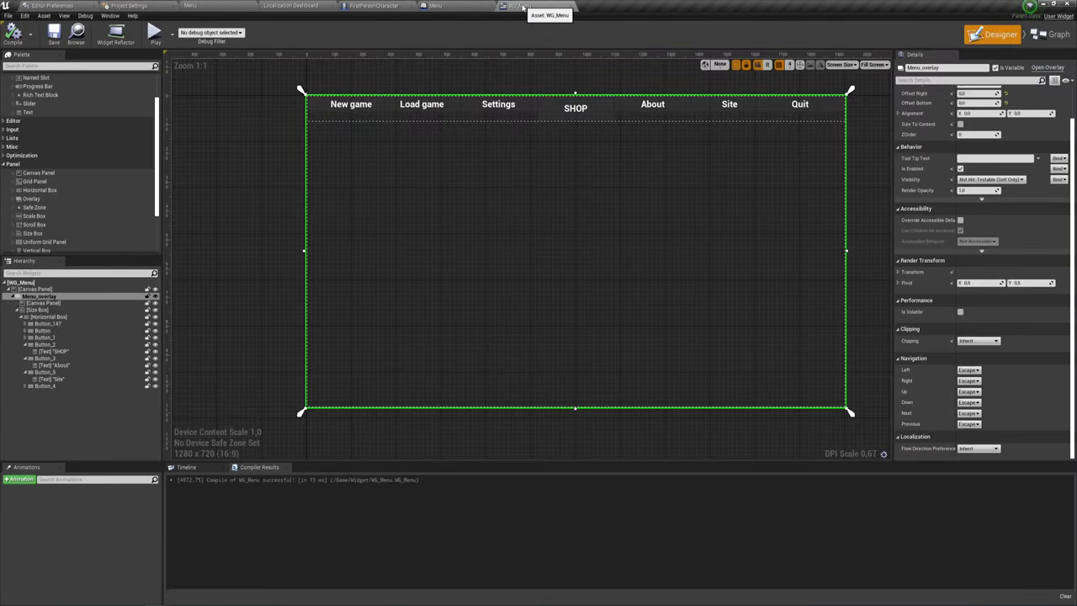
pyautogui.click(435, 6)
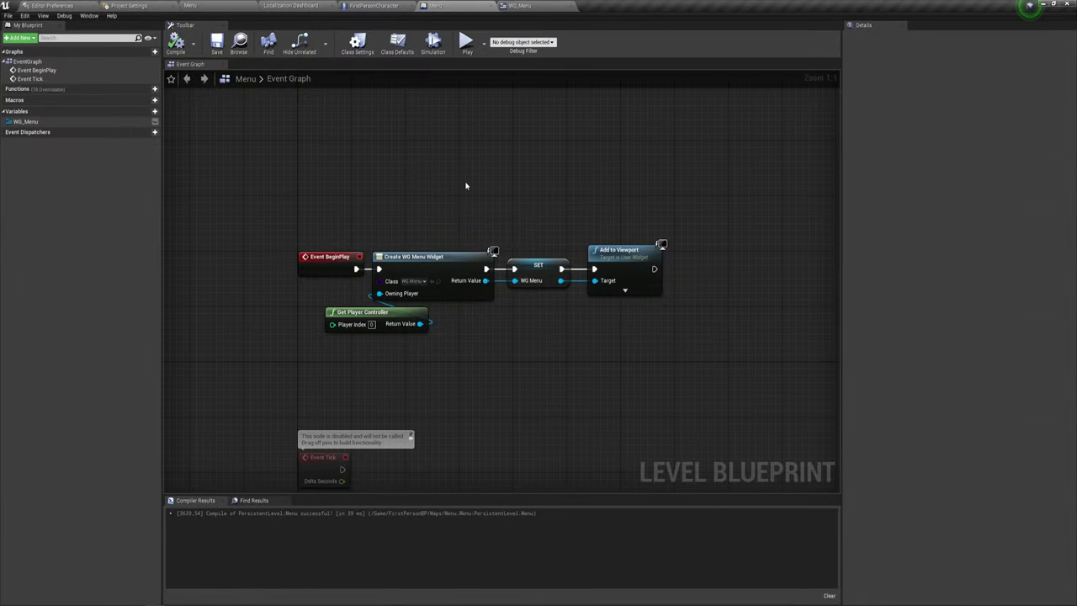
# - Pan the level graph, glance at FirstPersonCharacter and Localization Dashboard, return to WG_Menu
pyautogui.moveTo(466, 185); pyautogui.dragTo(453, 209, button='right')
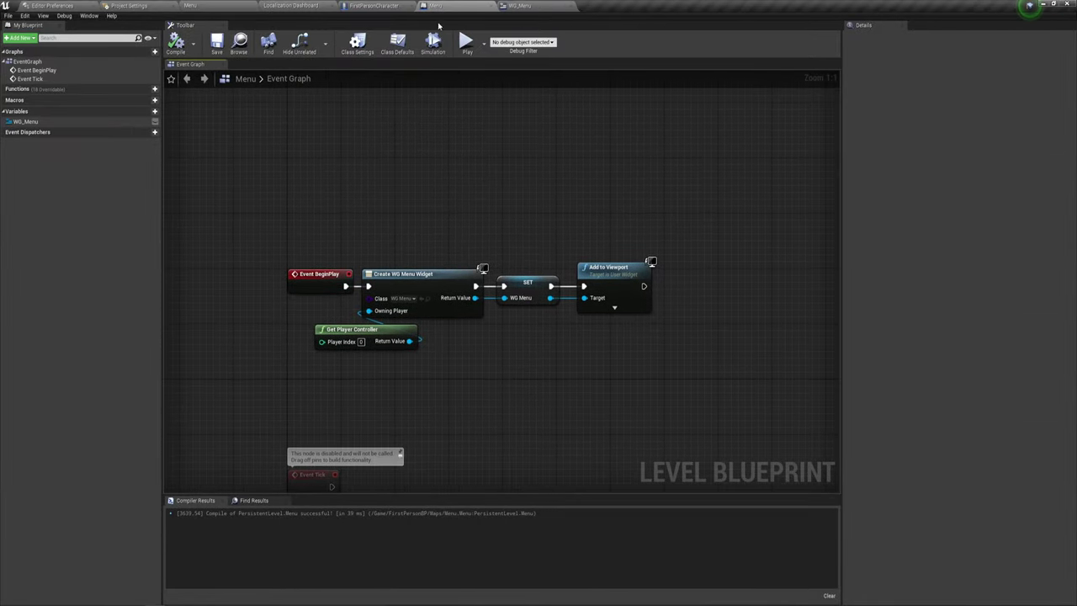
pyautogui.click(373, 6)
pyautogui.click(290, 6)
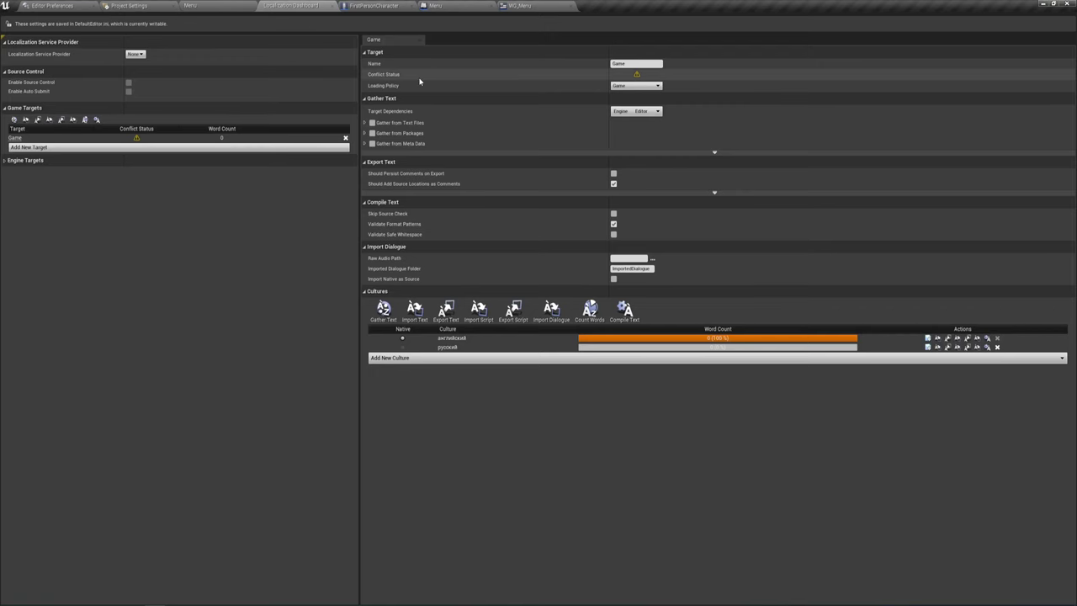
pyautogui.click(190, 6)
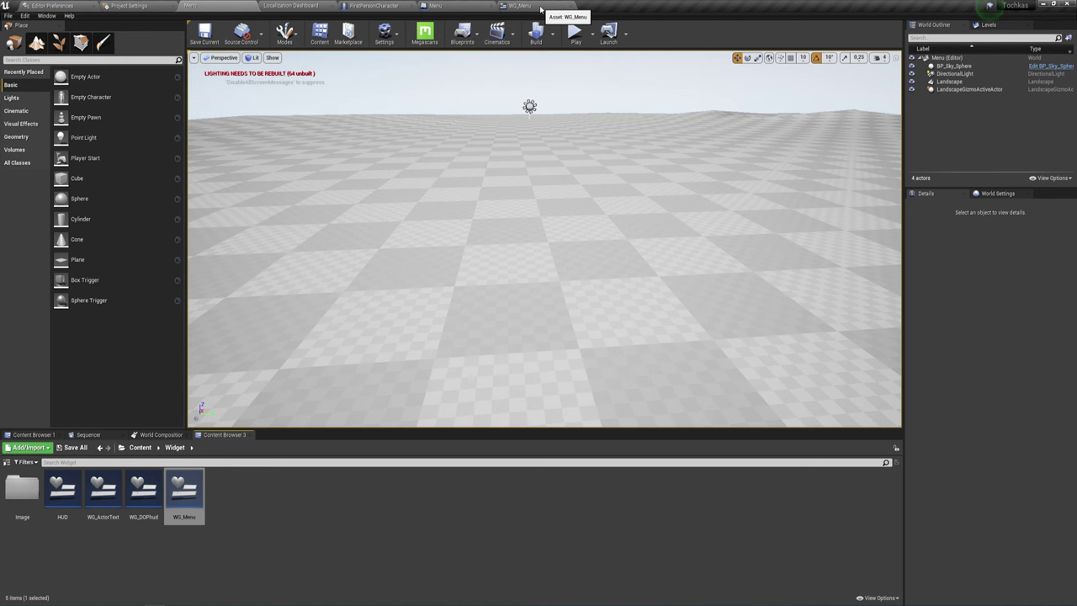
pyautogui.click(541, 8)
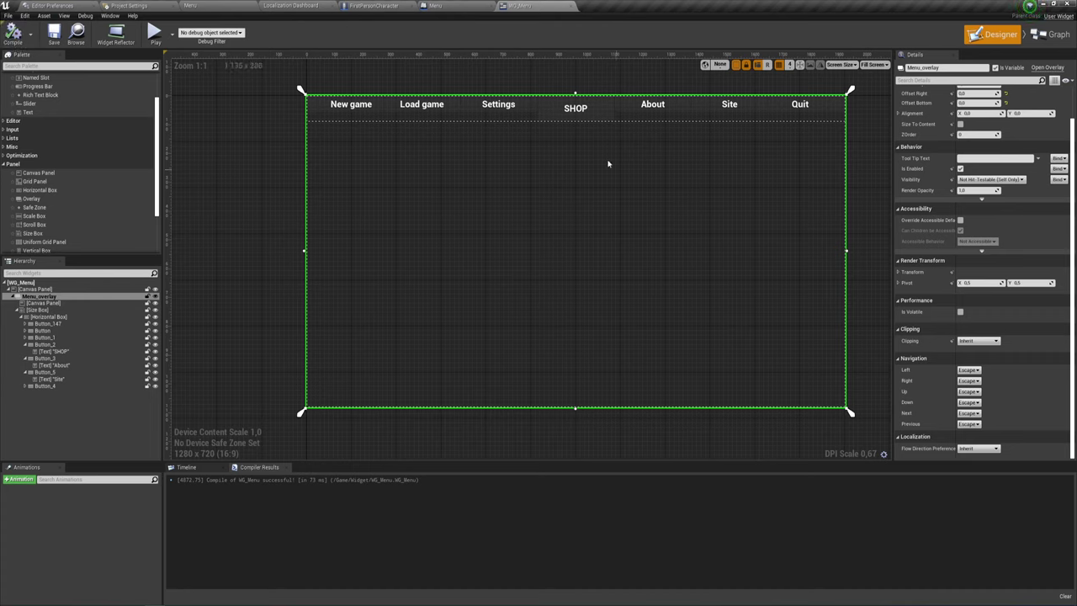
# - Preview the menu in a standalone game window, then go back to the Menu level
pyautogui.click(154, 32)
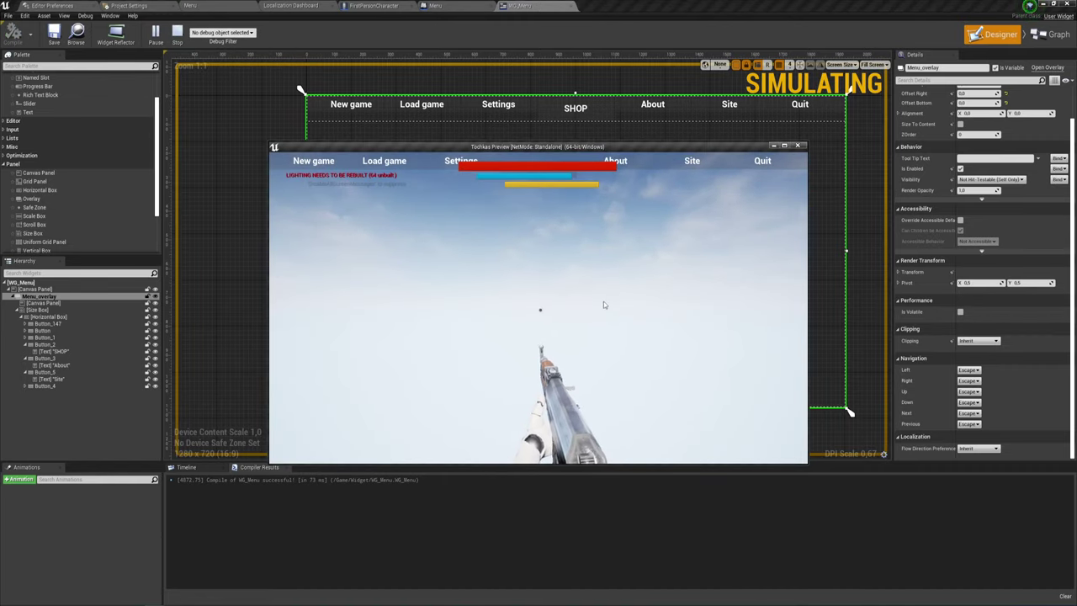
pyautogui.press('Escape')
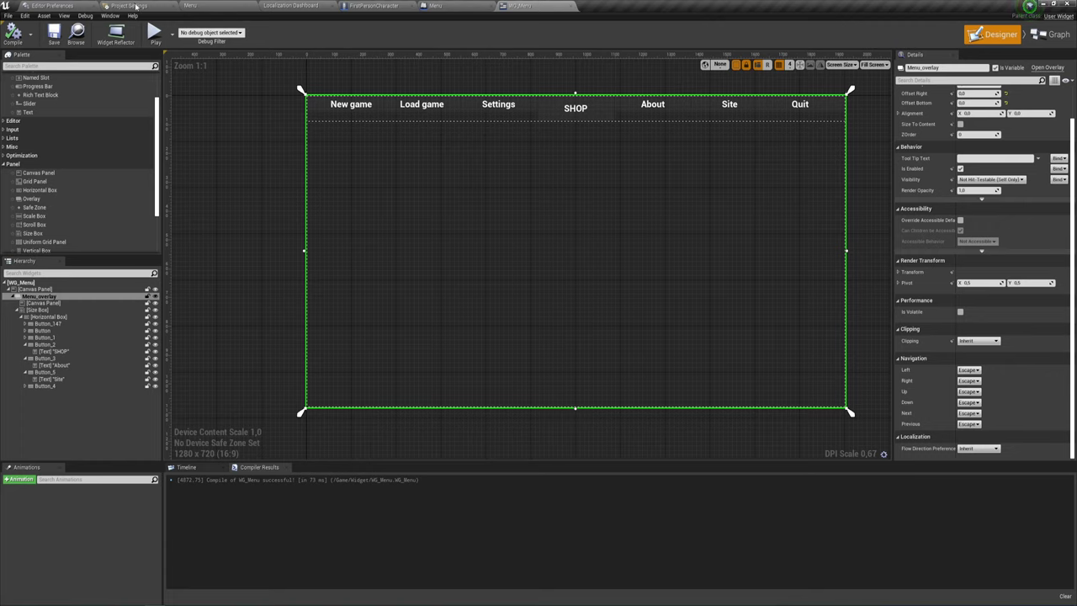
pyautogui.click(137, 6)
pyautogui.click(202, 7)
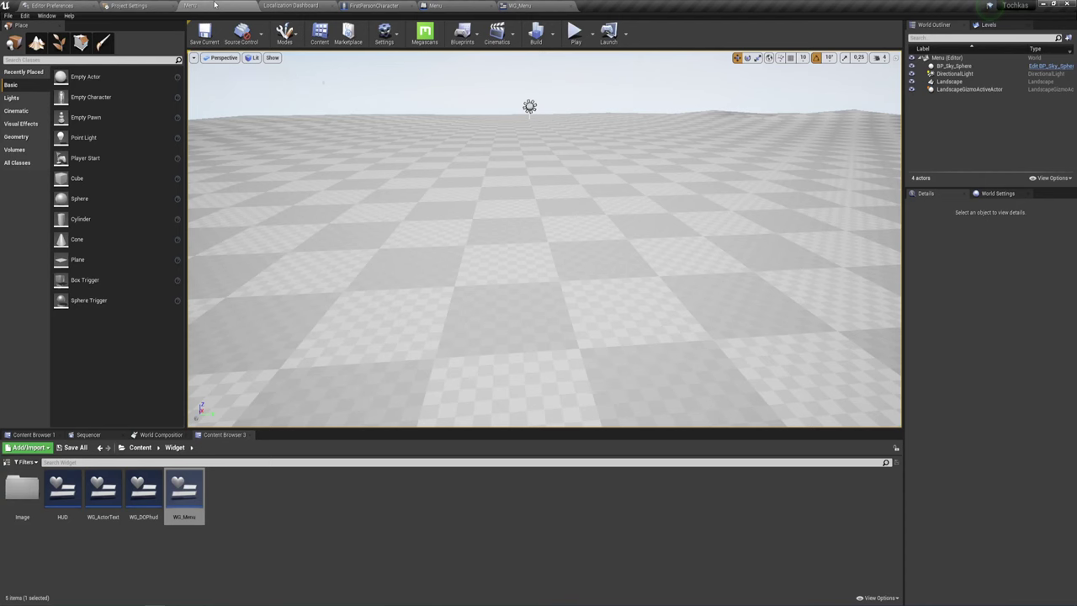
pyautogui.click(521, 6)
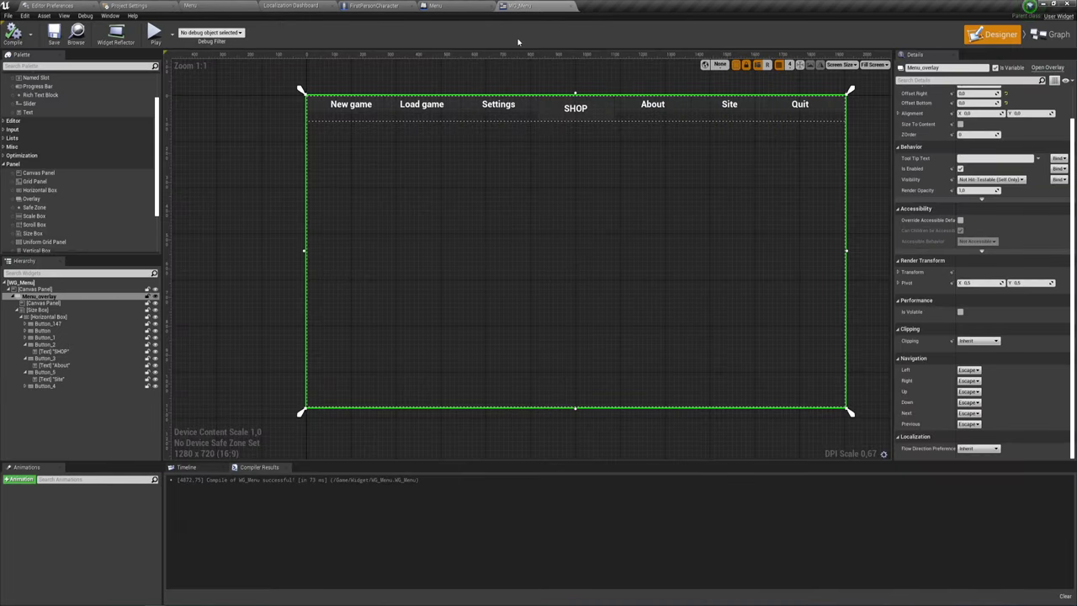
pyautogui.click(215, 6)
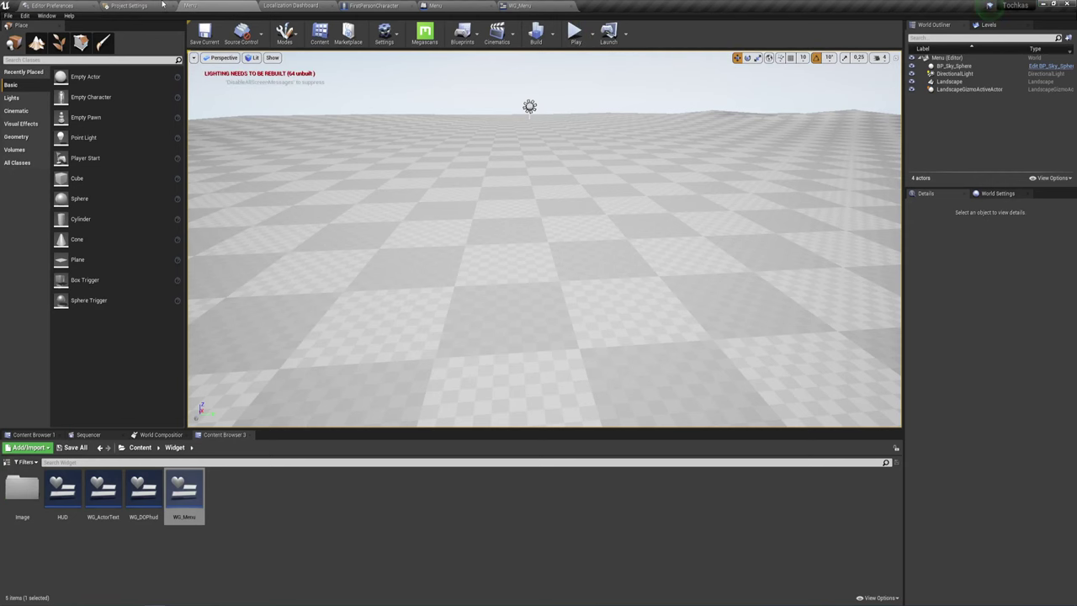
# - Show all Project Settings filtered by 'game' and scroll to Maps & Modes
pyautogui.click(162, 5)
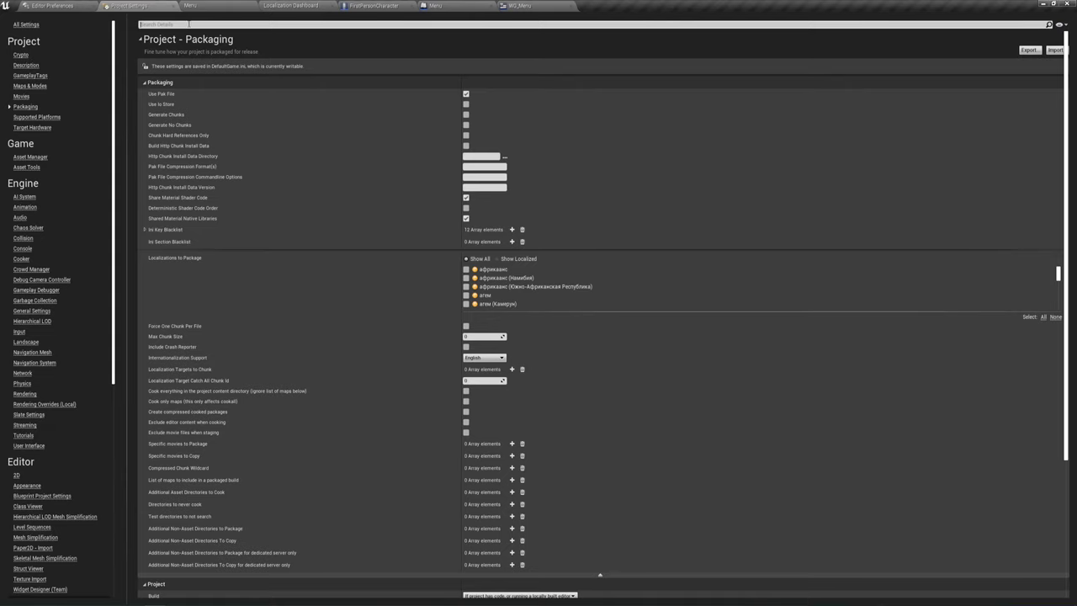
pyautogui.click(33, 25)
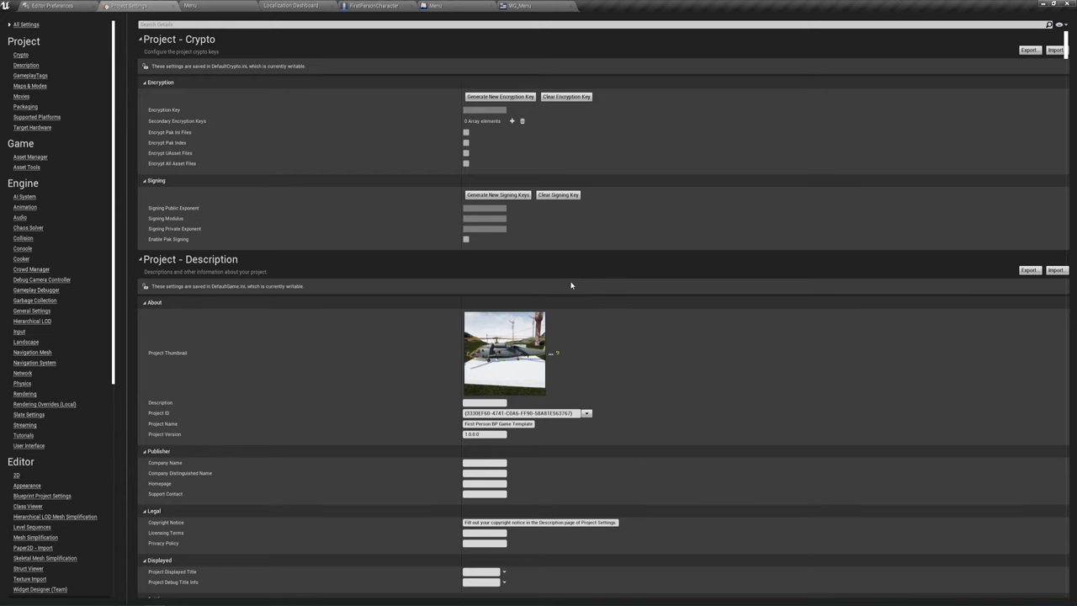
pyautogui.click(217, 24)
pyautogui.write('game')
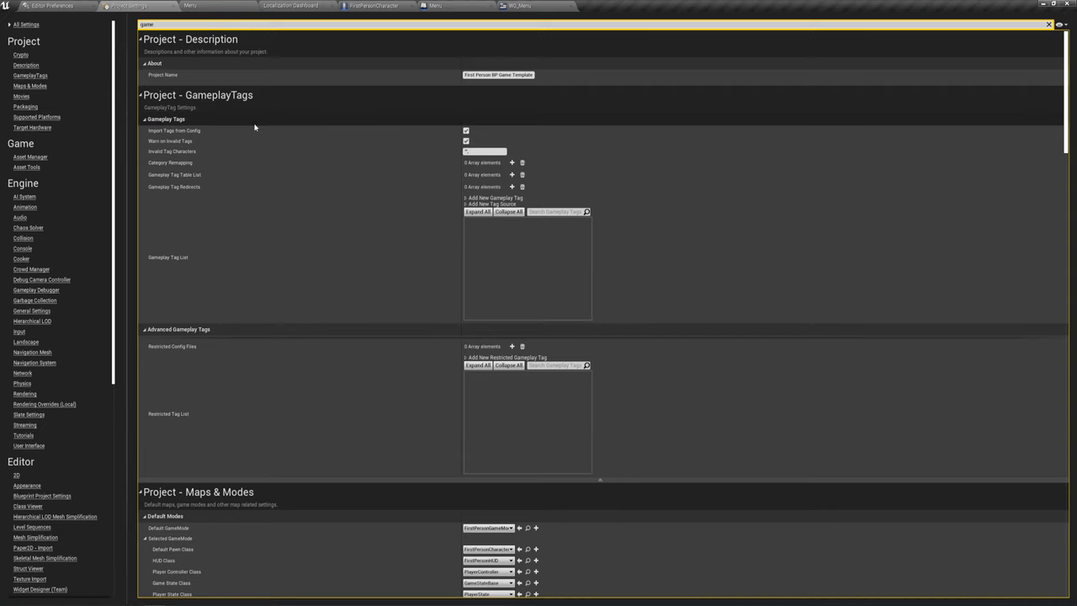
pyautogui.scroll(-5, 378, 239)
pyautogui.scroll(-5, 471, 295)
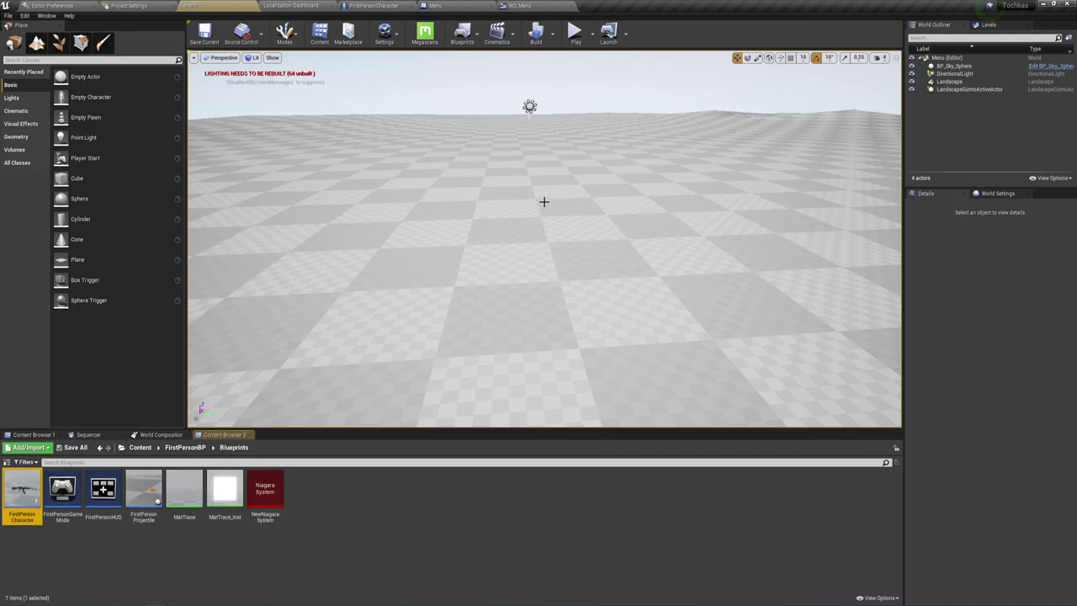
# - Nudge the viewport camera and run a quick test play of the Menu level
pyautogui.moveTo(543, 202); pyautogui.dragTo(540, 221, button='right')
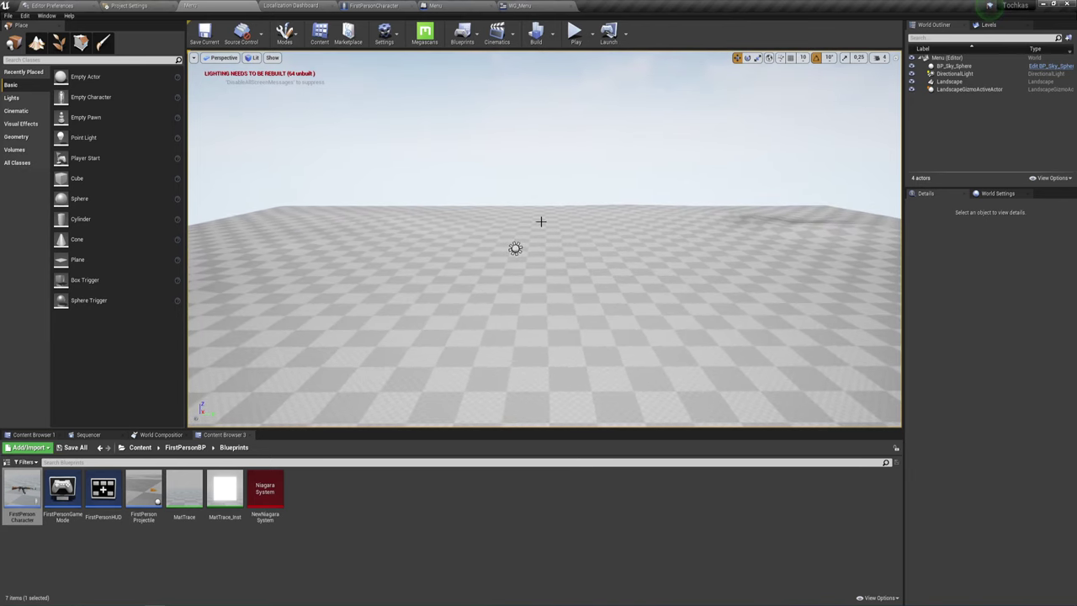
pyautogui.click(575, 32)
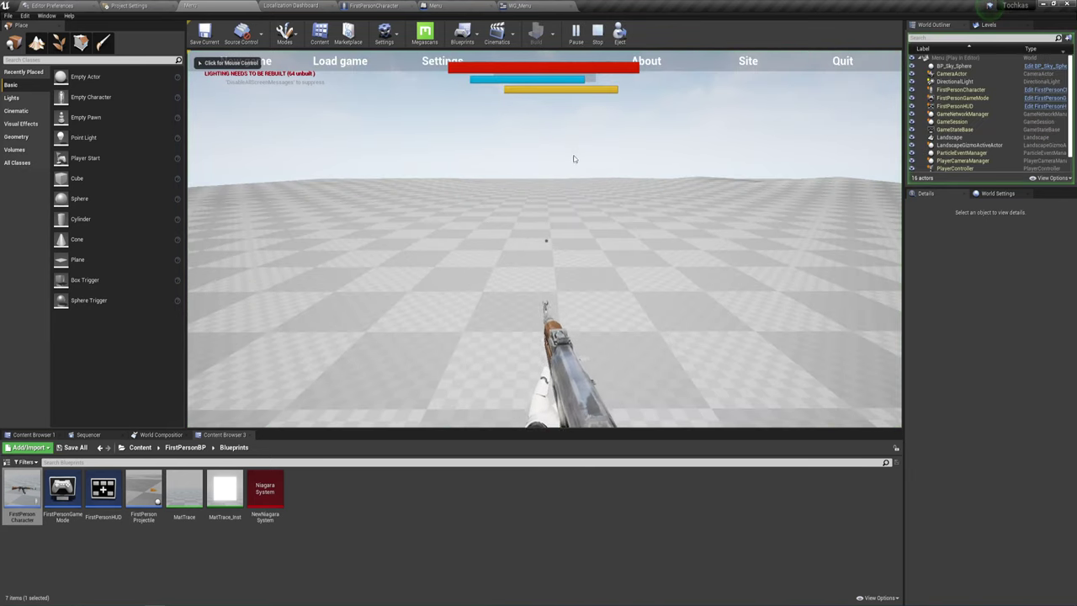
pyautogui.press('Escape')
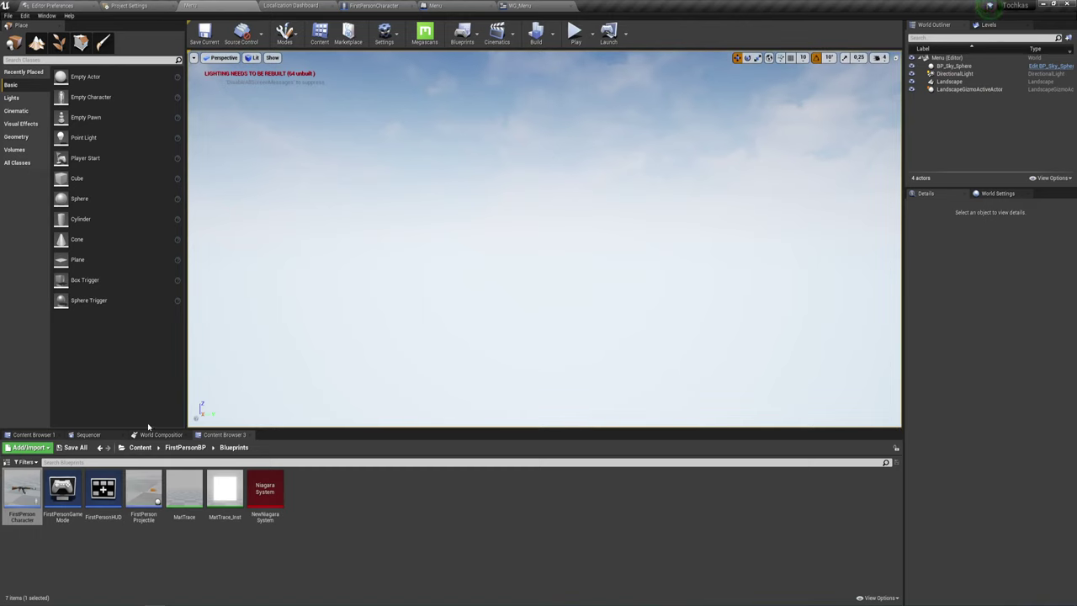
# - Browse from Content into FirstPersonBP, then its Maps folder
pyautogui.click(138, 449)
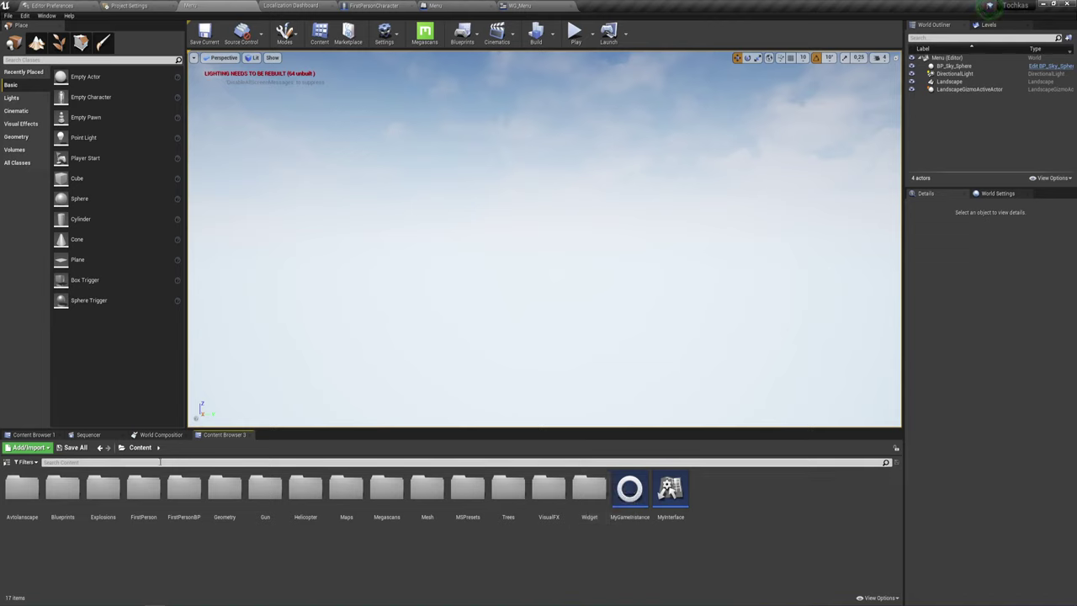
pyautogui.click(180, 493)
pyautogui.doubleClick(180, 493)
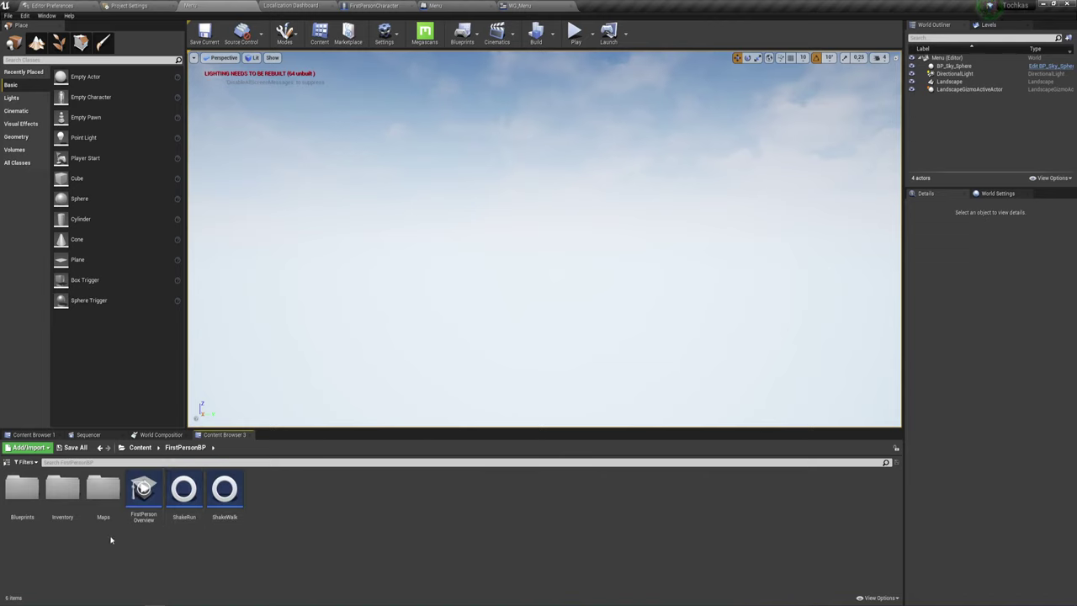
pyautogui.doubleClick(102, 490)
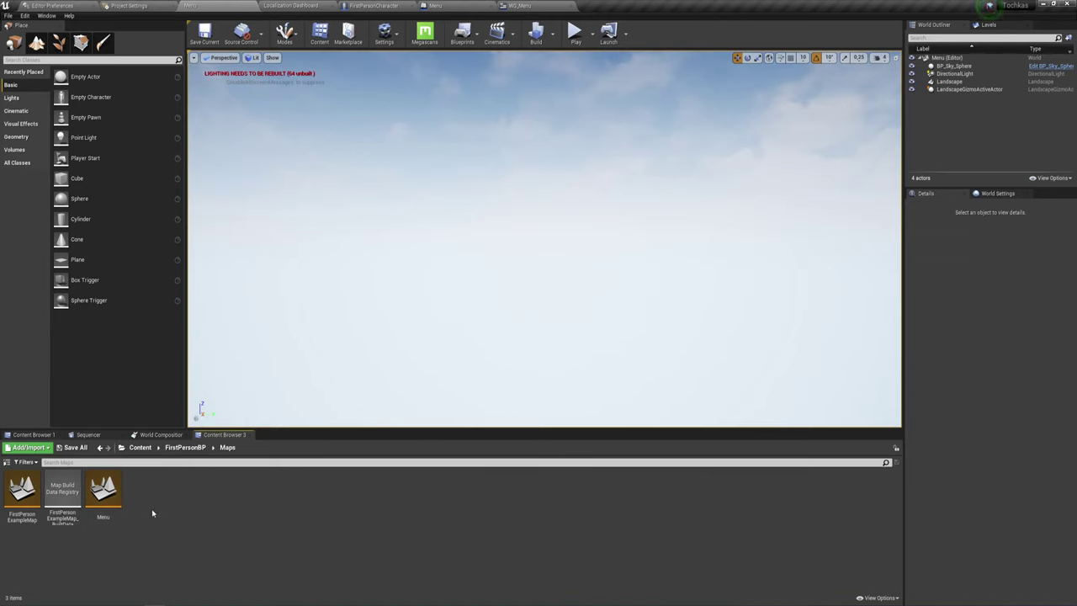
# - Create a Pawn-based Blueprint Class named Pawn_Menu in the Maps folder
pyautogui.rightClick(204, 515)
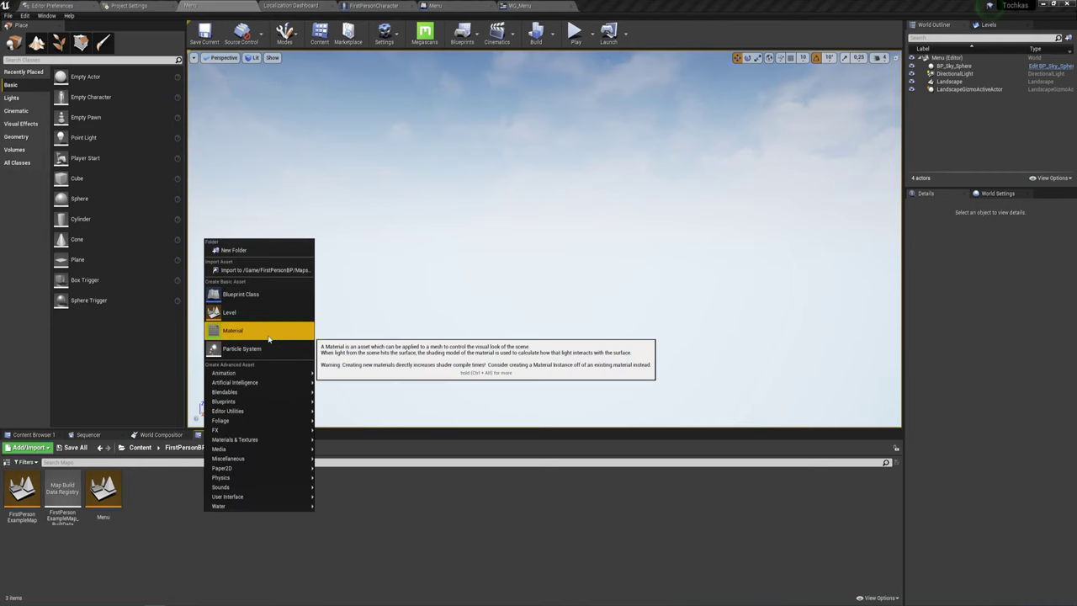
pyautogui.click(253, 294)
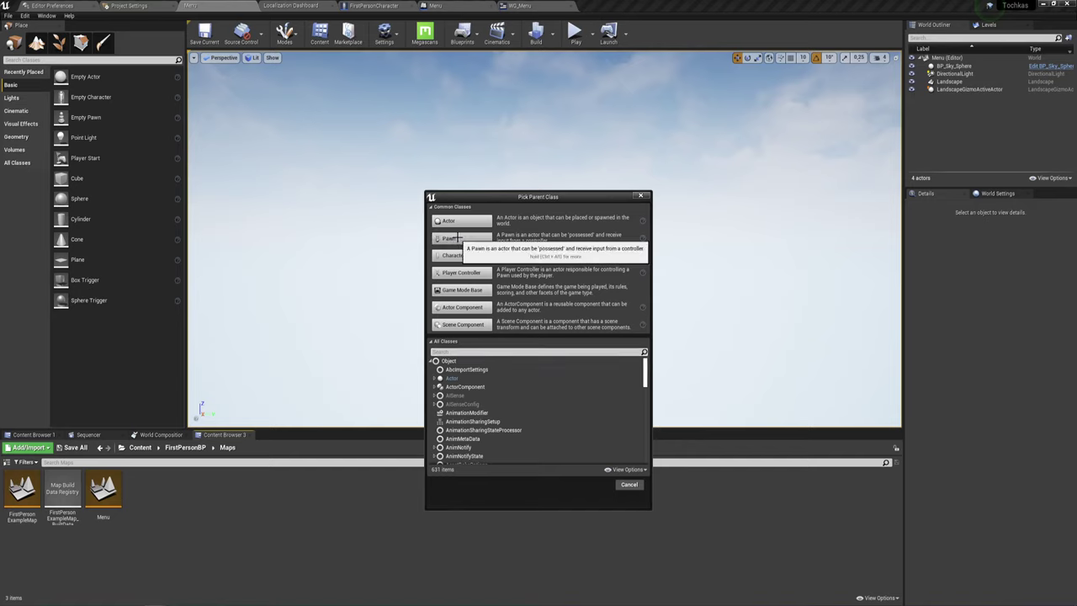
pyautogui.click(454, 238)
pyautogui.write('Pawn_Menu')
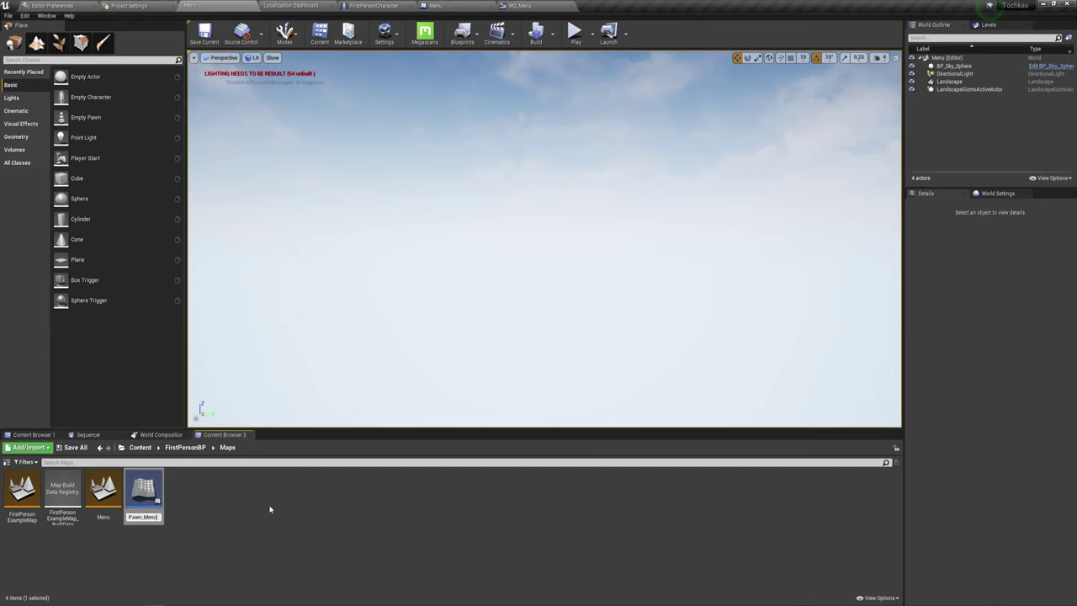
pyautogui.press('Return')
pyautogui.click(210, 513)
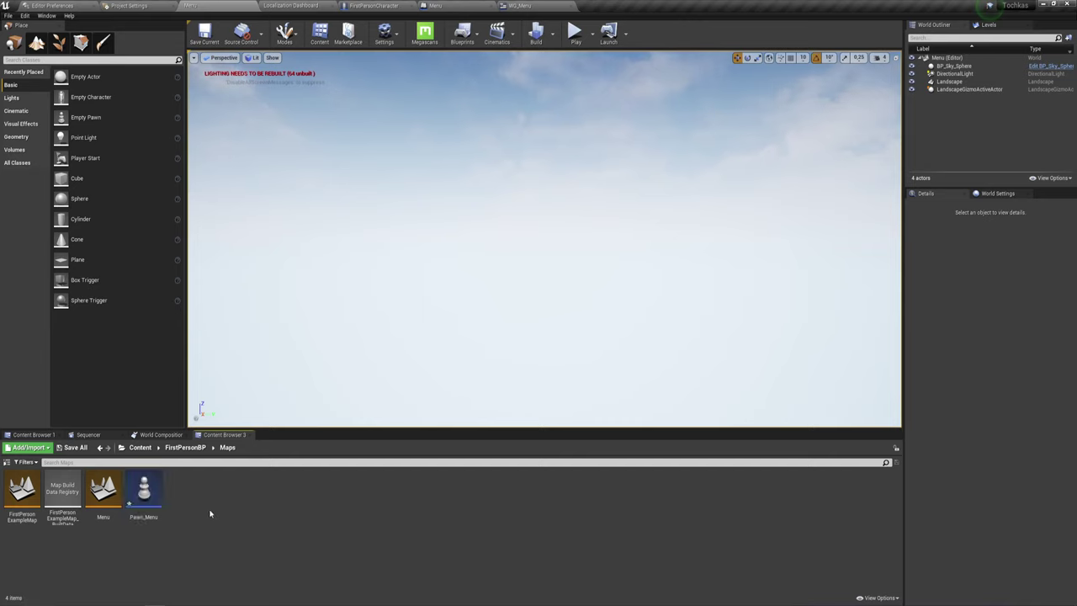
# - Create a Blueprint Class with GameMode as parent, found by searching 'Game', and name it GM_Menu
pyautogui.rightClick(210, 513)
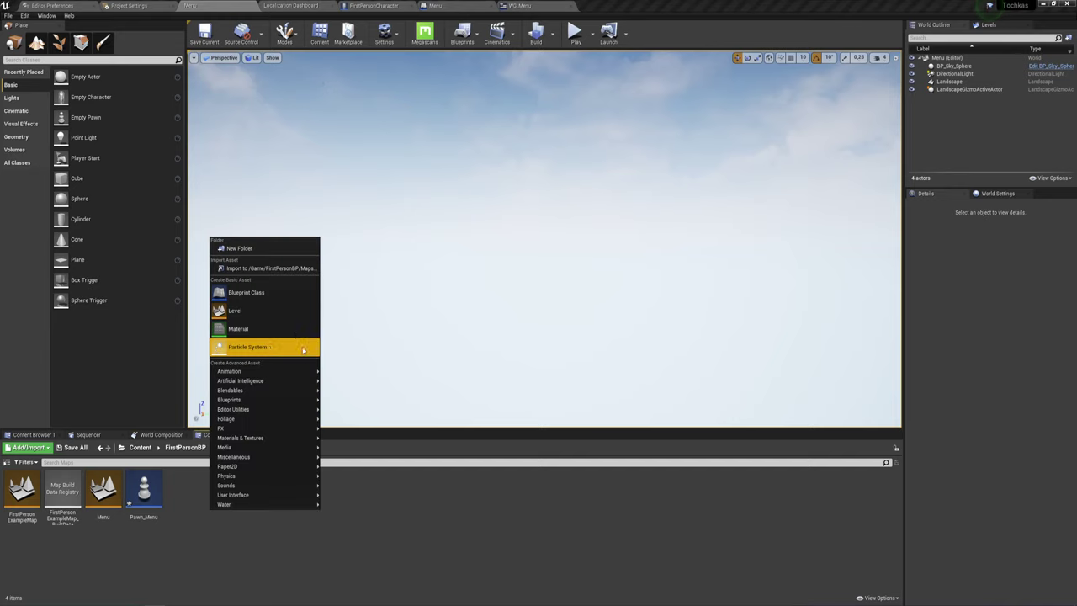
pyautogui.click(261, 269)
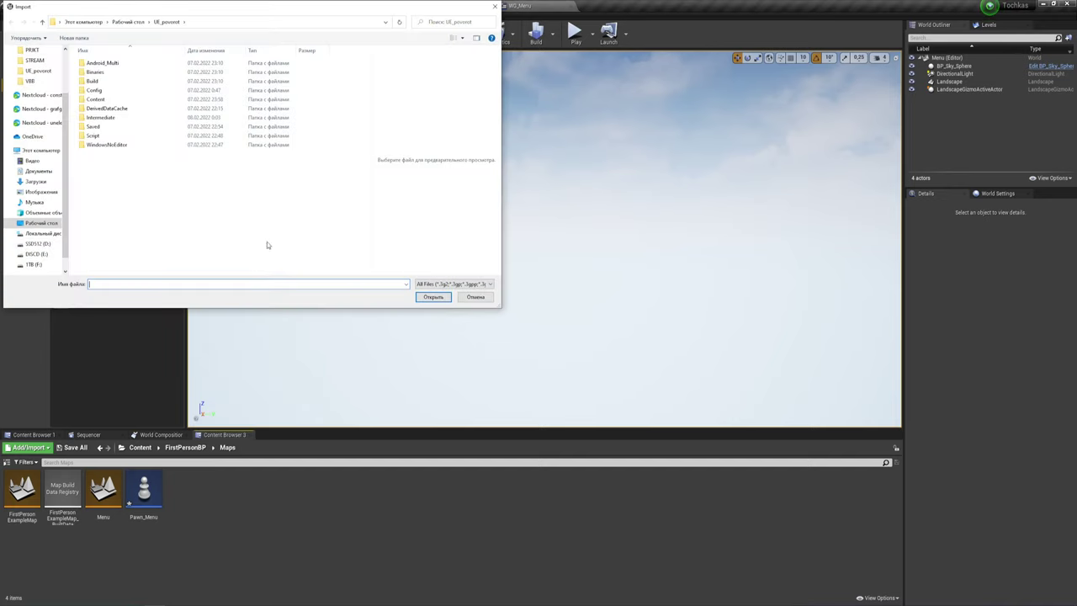
pyautogui.click(477, 297)
pyautogui.rightClick(178, 226)
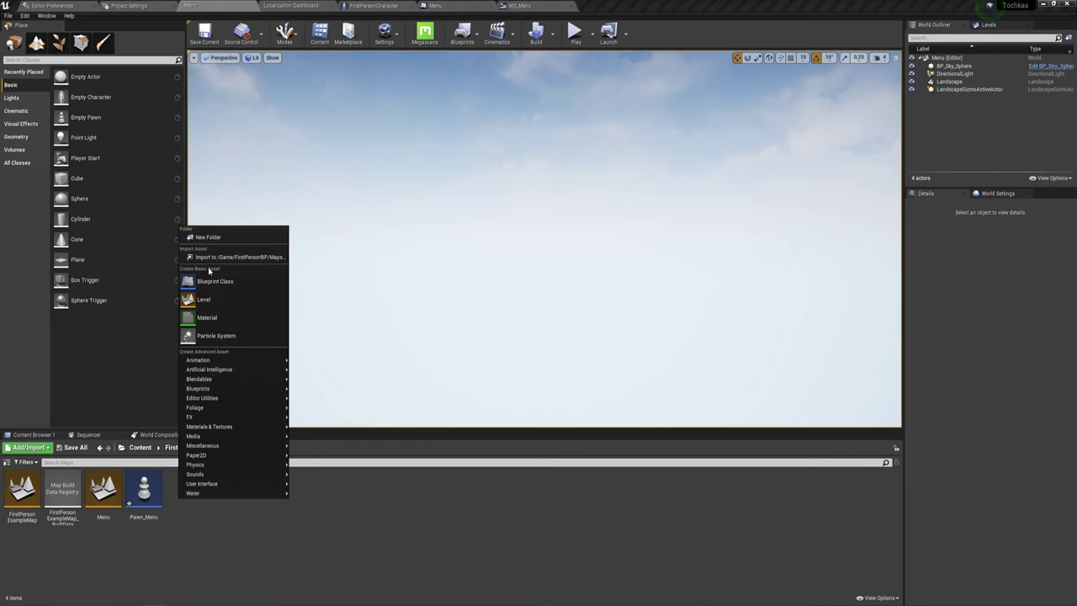
pyautogui.click(208, 282)
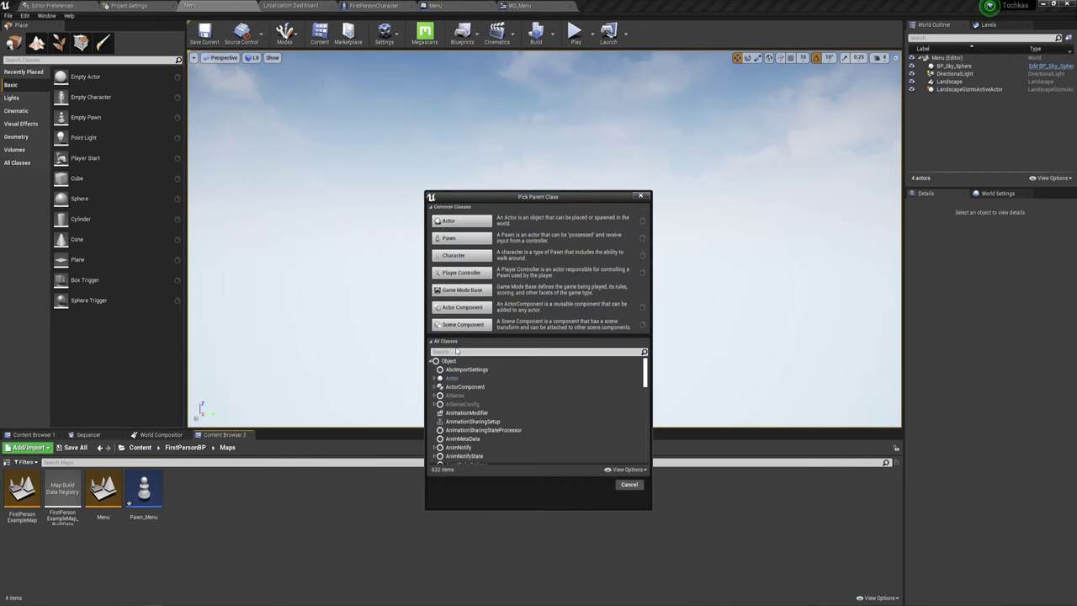
pyautogui.write('Game')
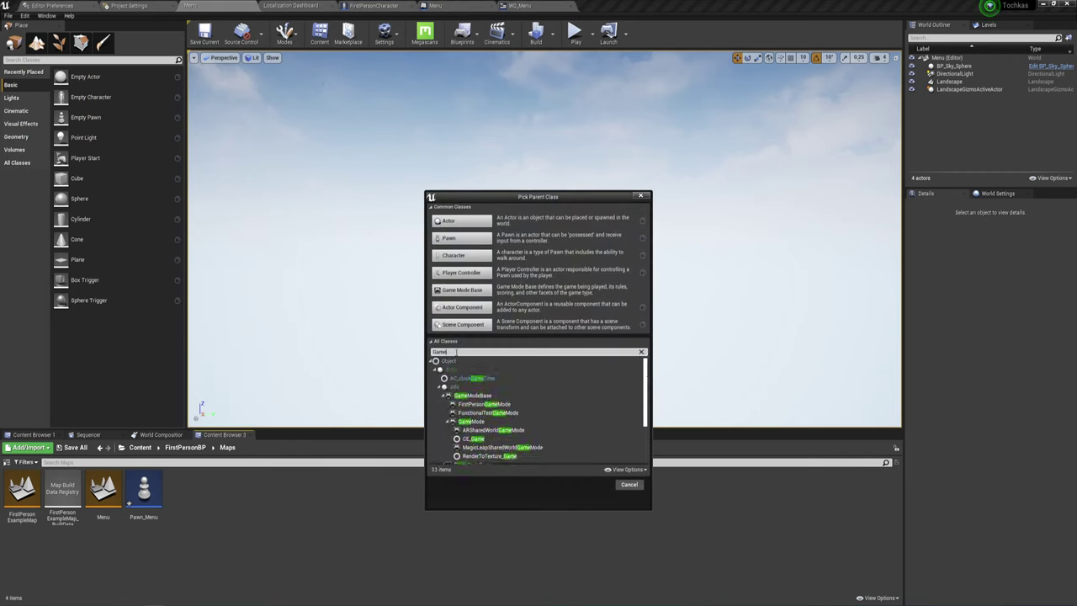
pyautogui.scroll(-1, 487, 401)
pyautogui.click(483, 394)
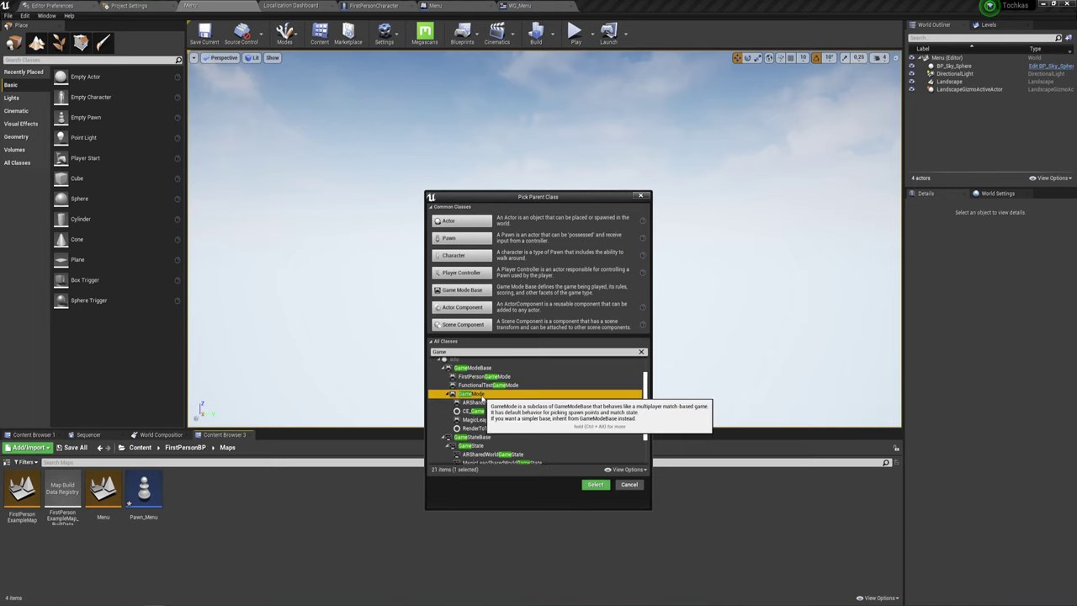
pyautogui.click(594, 485)
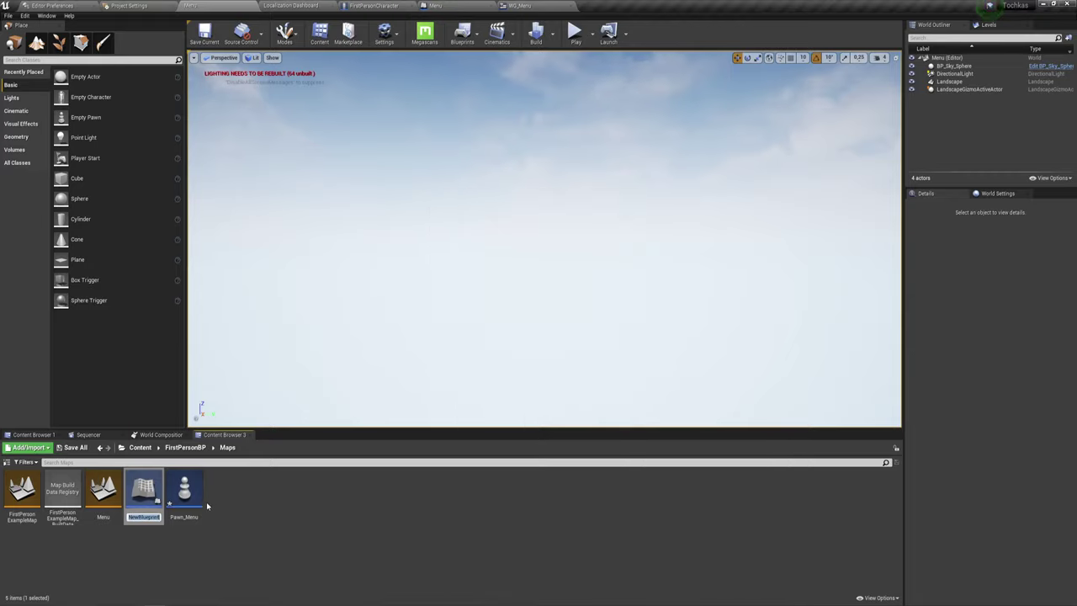
pyautogui.write('GM_')
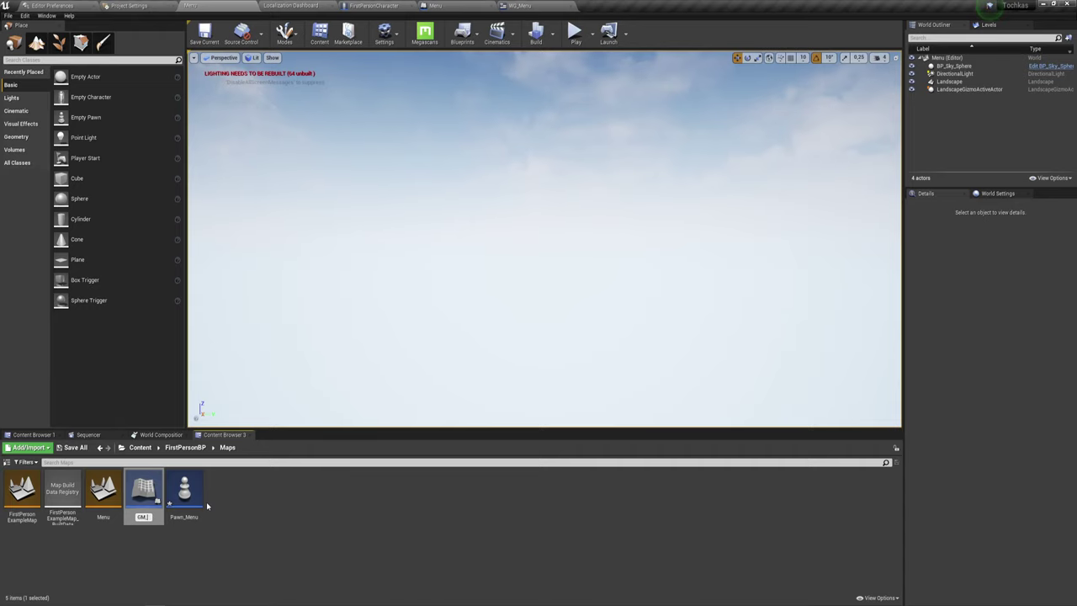
pyautogui.write('Menu')
pyautogui.press('Return')
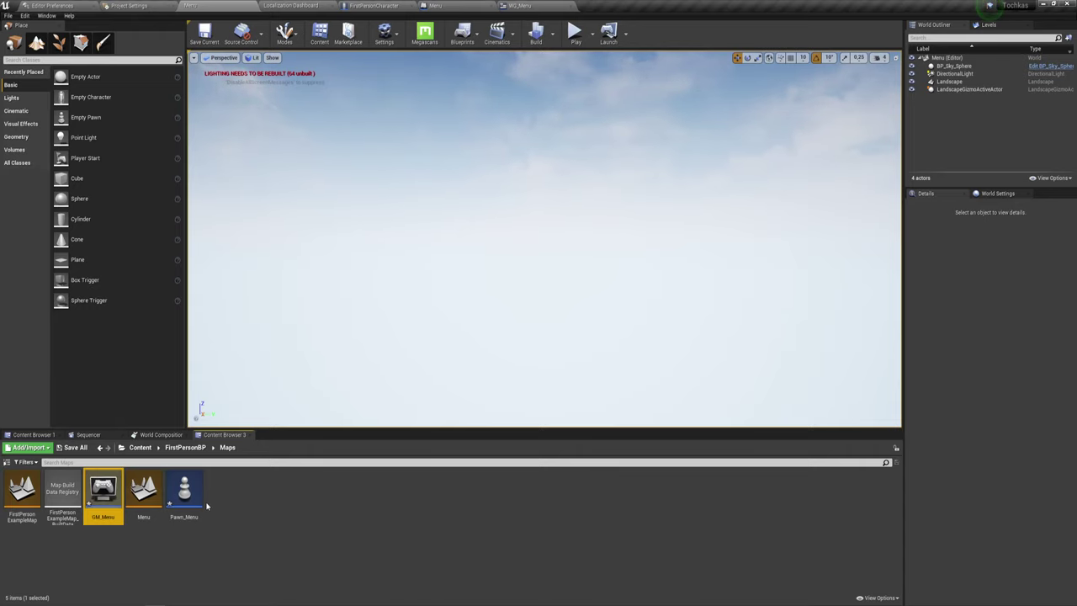
# - Set GM_Menu's Default Pawn Class to Pawn_Menu, then close its editor and return to the Menu level
pyautogui.doubleClick(103, 495)
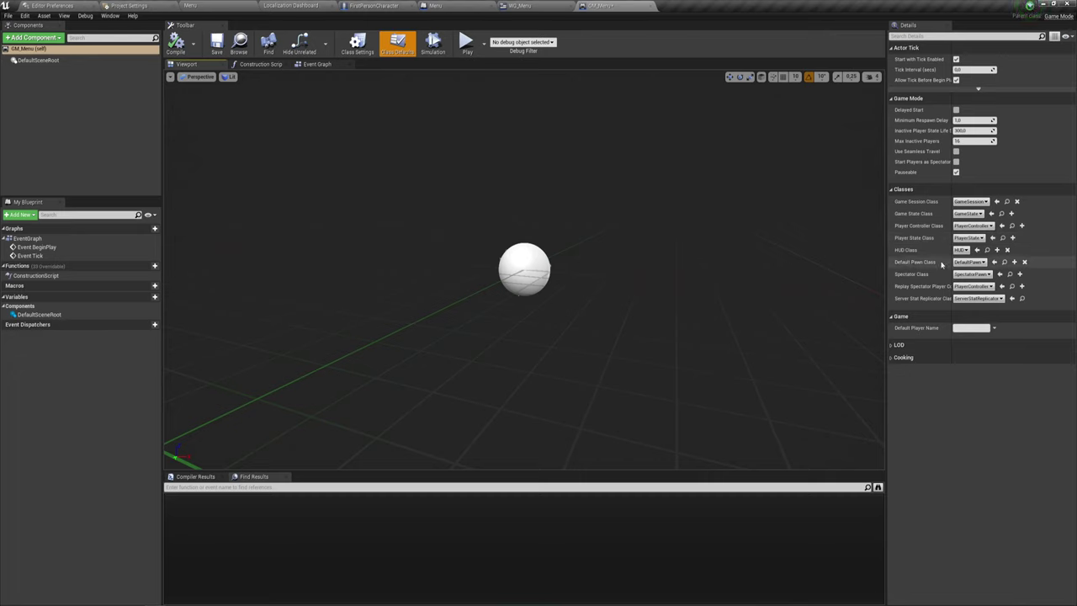
pyautogui.click(972, 262)
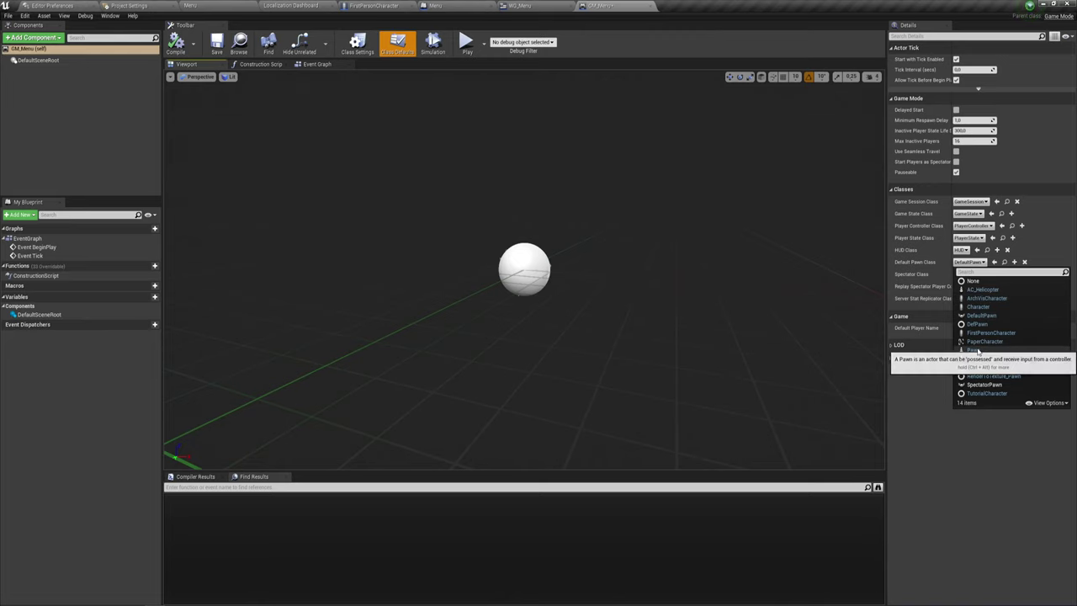
pyautogui.click(978, 359)
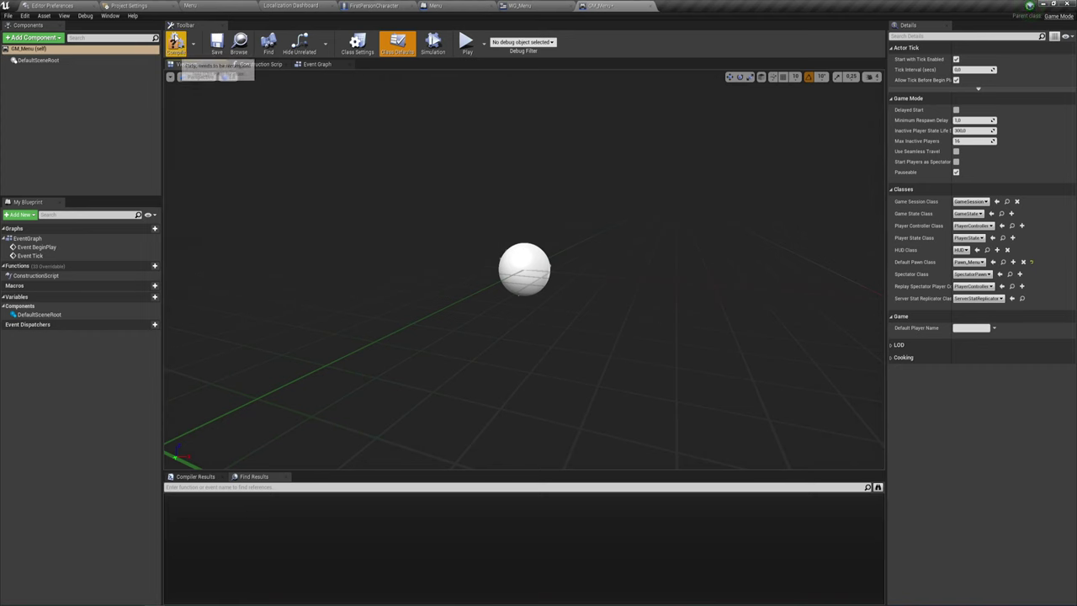
pyautogui.click(650, 7)
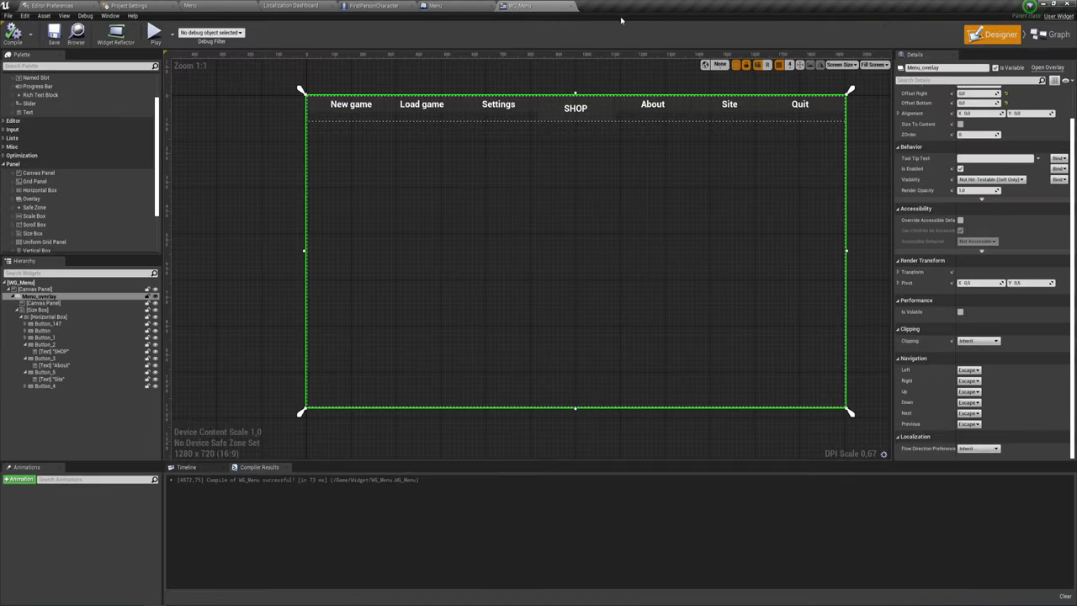
pyautogui.click(202, 5)
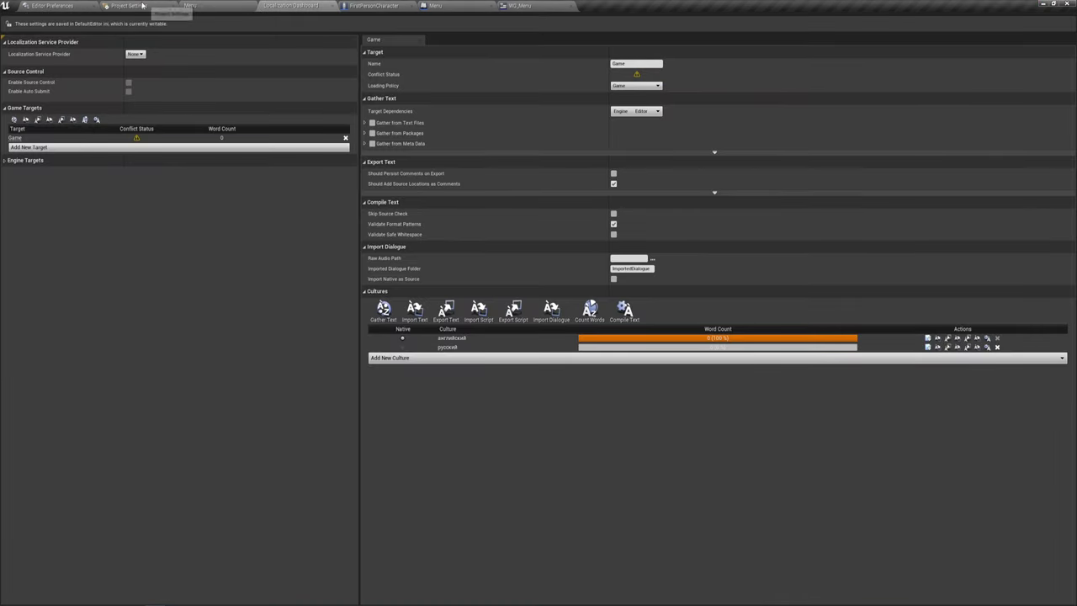
# - In the Menu level's World Settings, set GameMode Override to GM_Menu
pyautogui.click(128, 6)
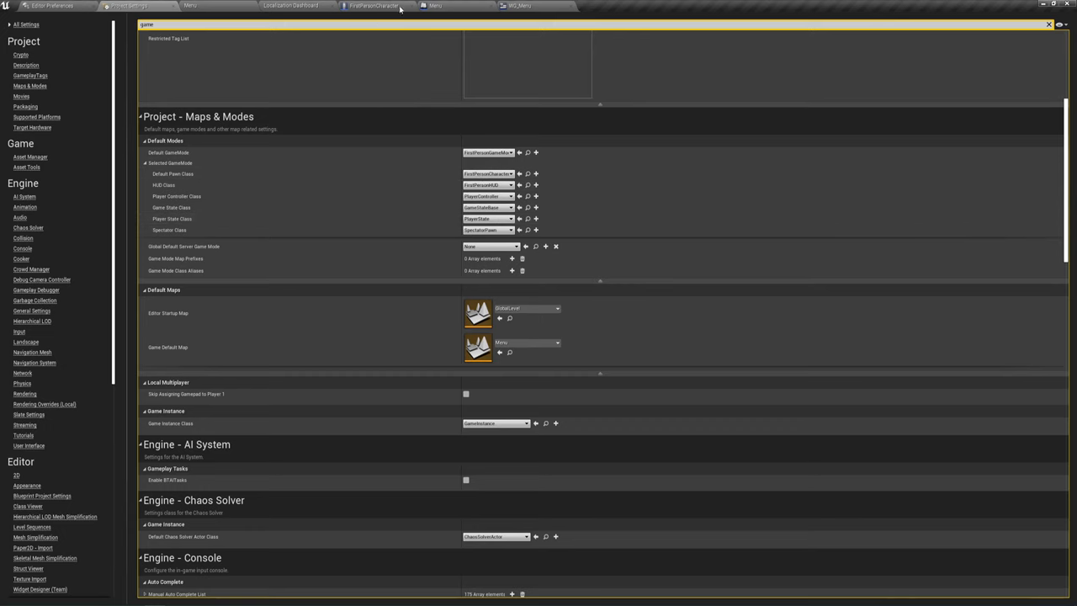
pyautogui.click(224, 5)
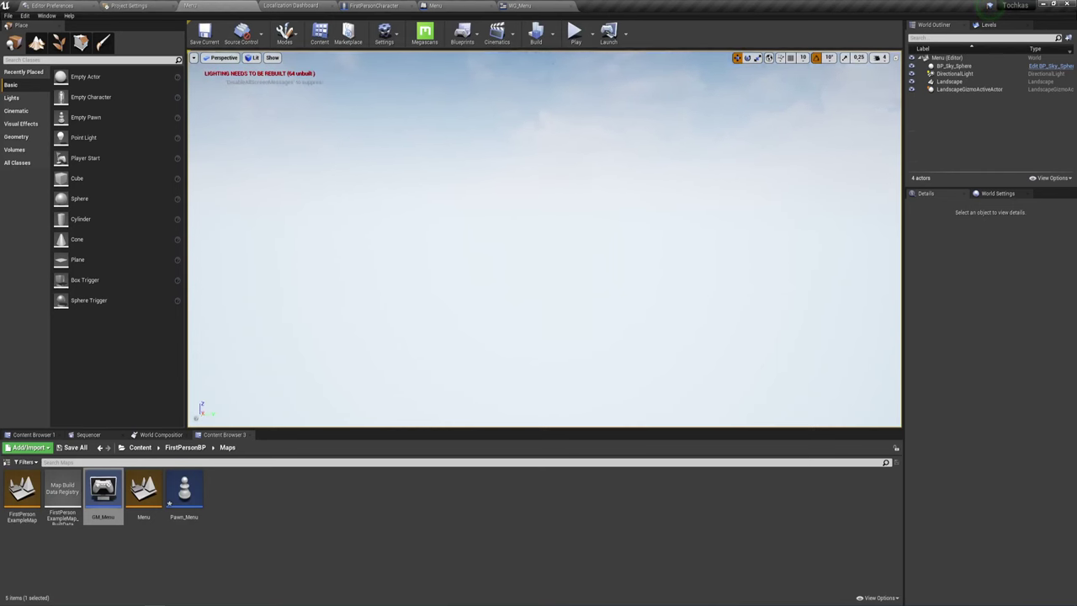
pyautogui.click(991, 193)
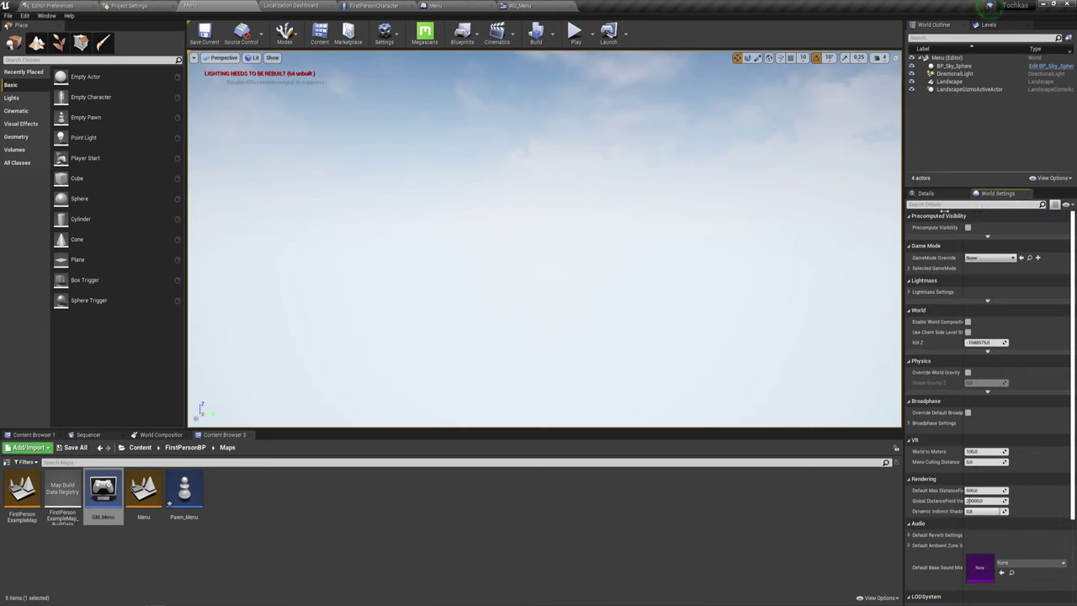
pyautogui.click(47, 16)
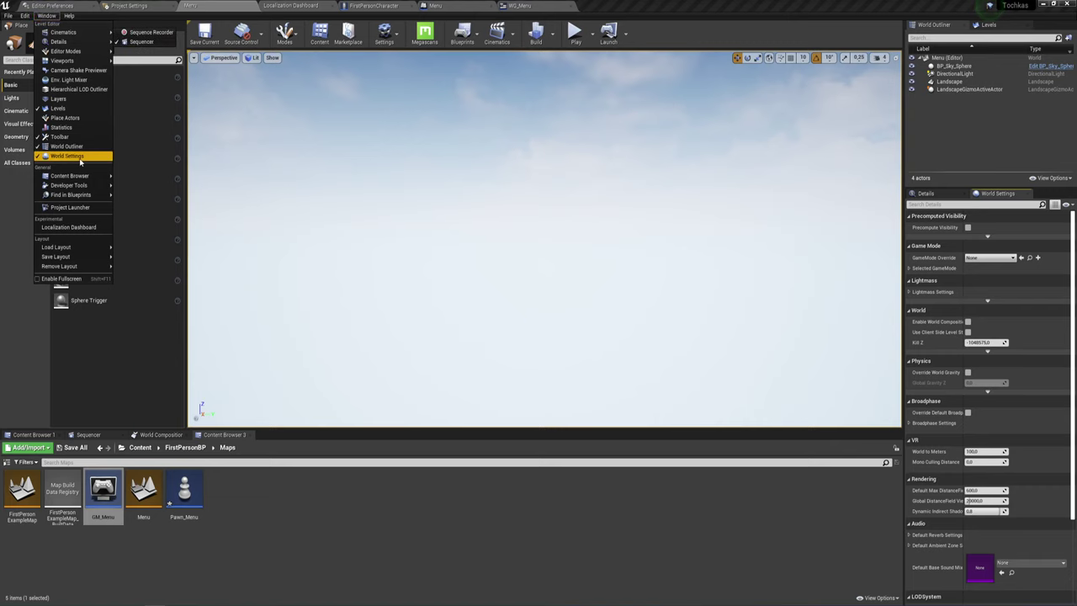
pyautogui.moveTo(69, 174)
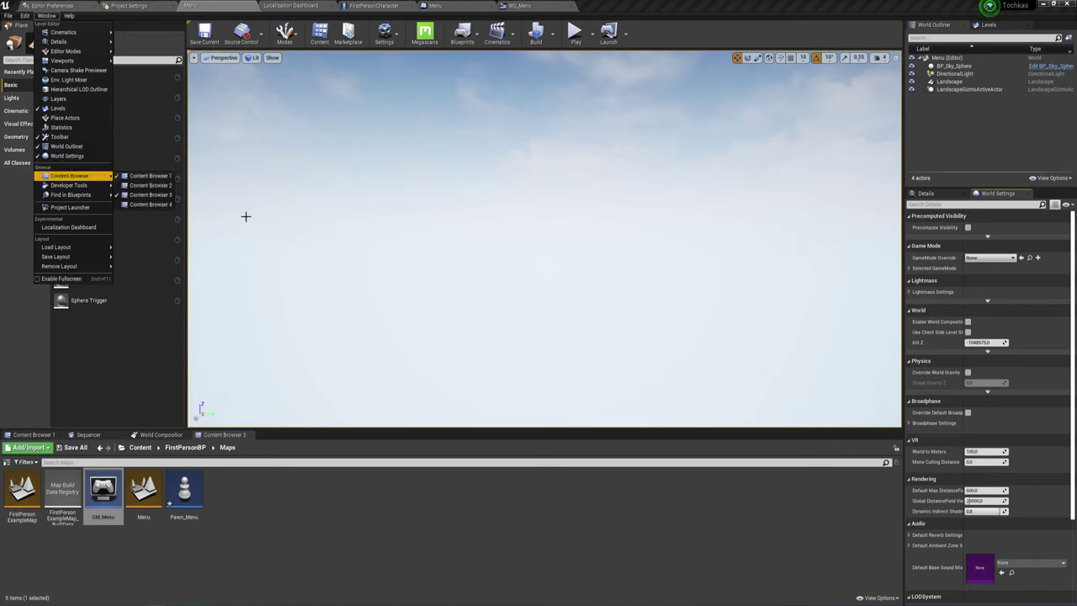
pyautogui.click(986, 259)
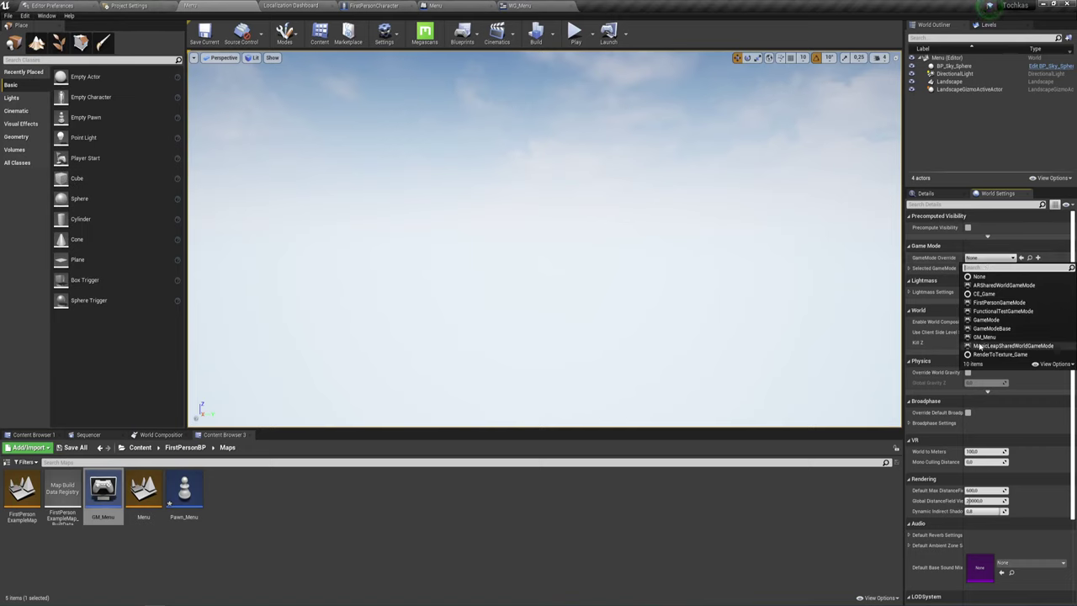
pyautogui.click(985, 338)
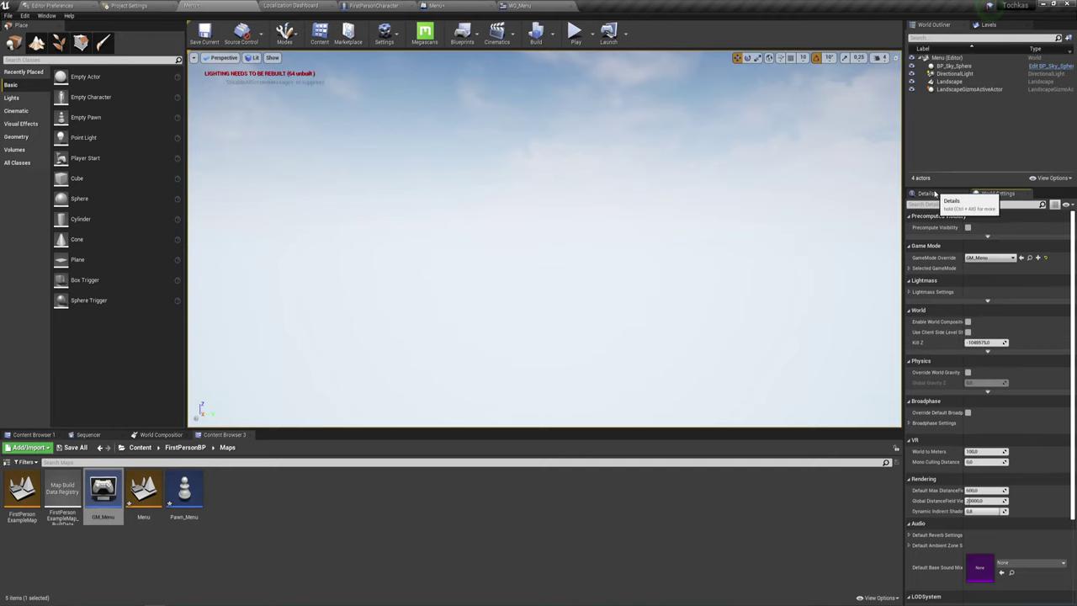
pyautogui.click(926, 194)
# - Drop a Pawn_Menu actor onto the landscape and open the Pawn_Menu blueprint
pyautogui.moveTo(606, 185)
pyautogui.mouseDown(button='right')
pyautogui.moveTo(594, 89)
pyautogui.moveTo(594, 252)
pyautogui.mouseUp(button='right')
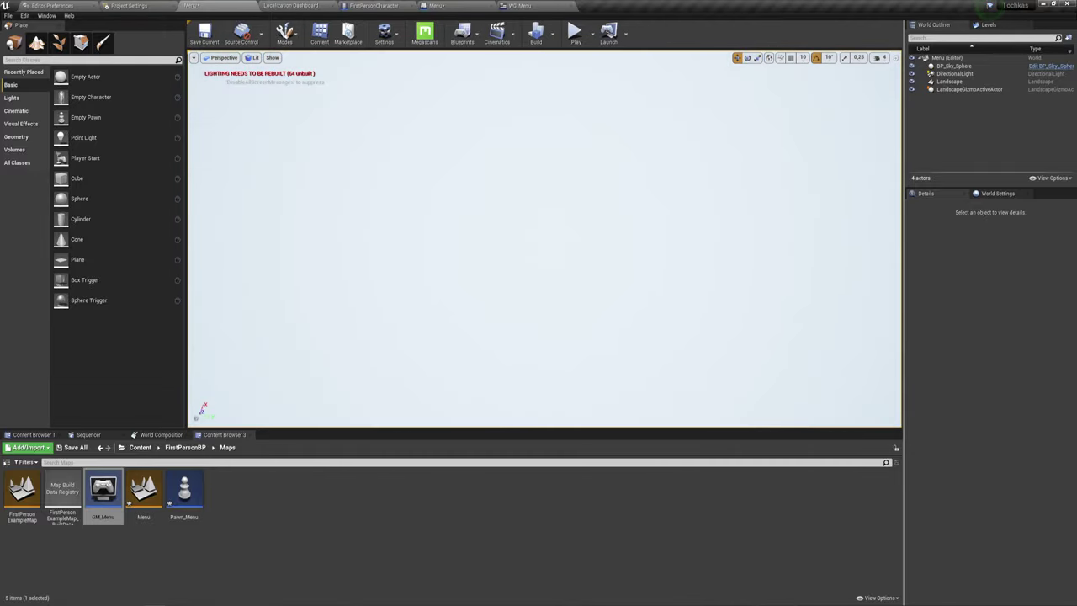
pyautogui.doubleClick(950, 81)
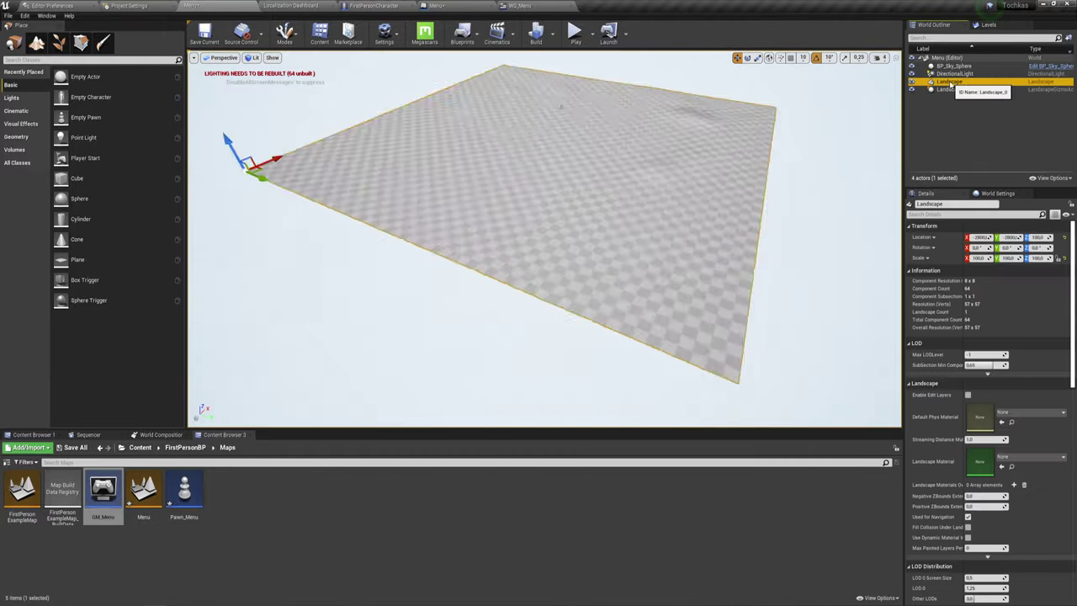
pyautogui.scroll(6, 631, 192)
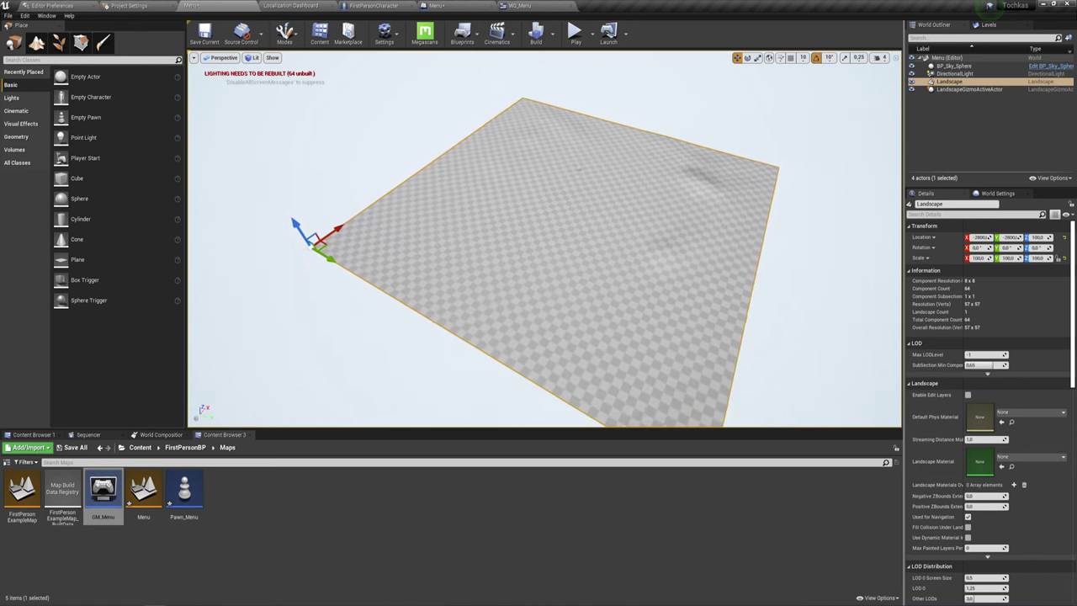
pyautogui.scroll(5, 626, 192)
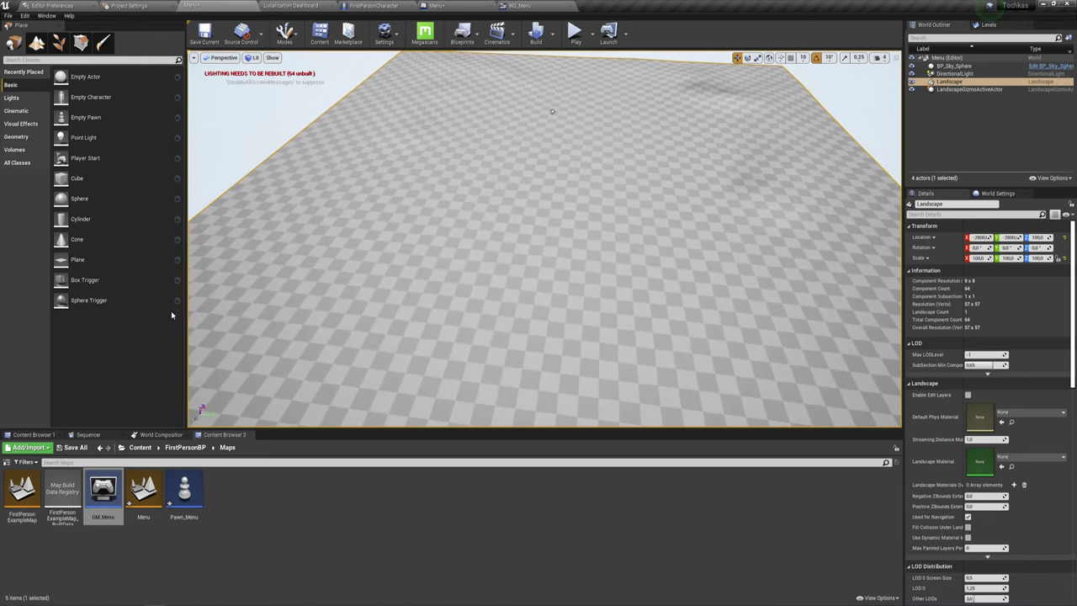
pyautogui.moveTo(184, 490); pyautogui.dragTo(547, 237)
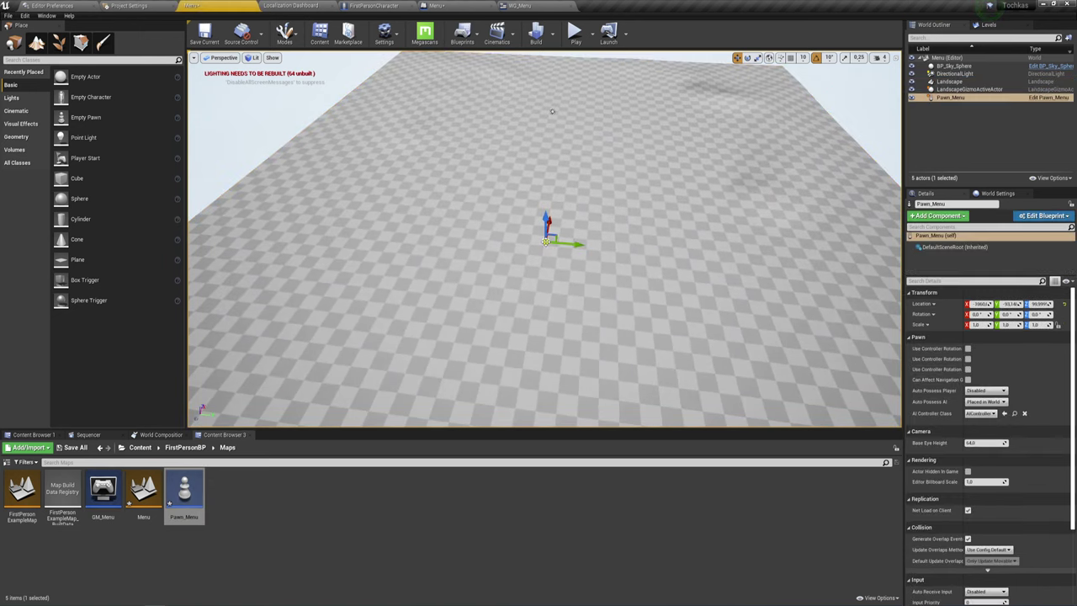
pyautogui.moveTo(572, 277); pyautogui.dragTo(606, 261, button='right')
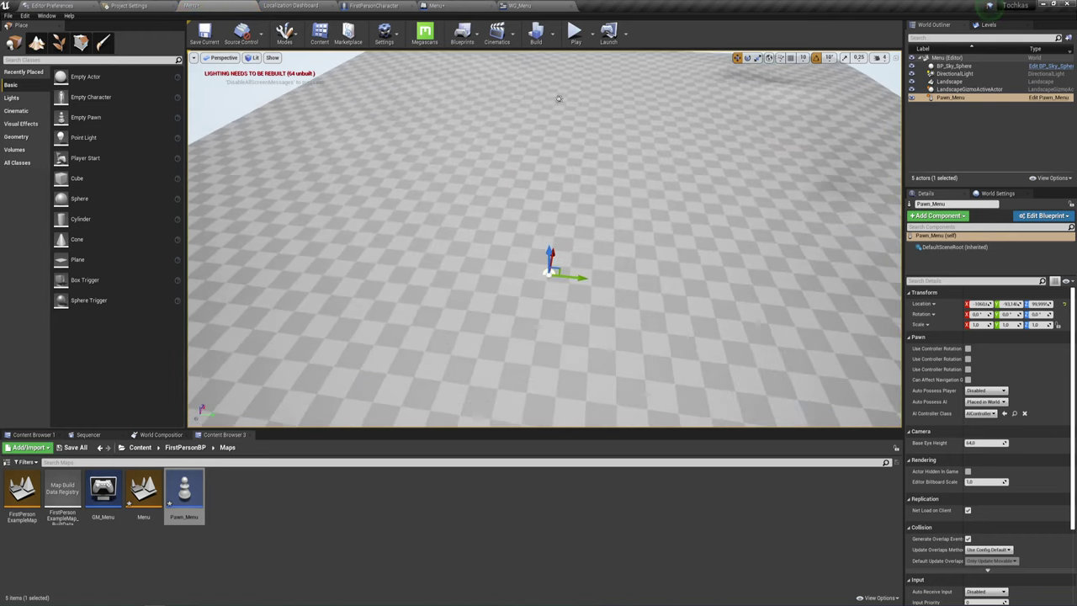
pyautogui.moveTo(533, 409); pyautogui.dragTo(620, 240, button='right')
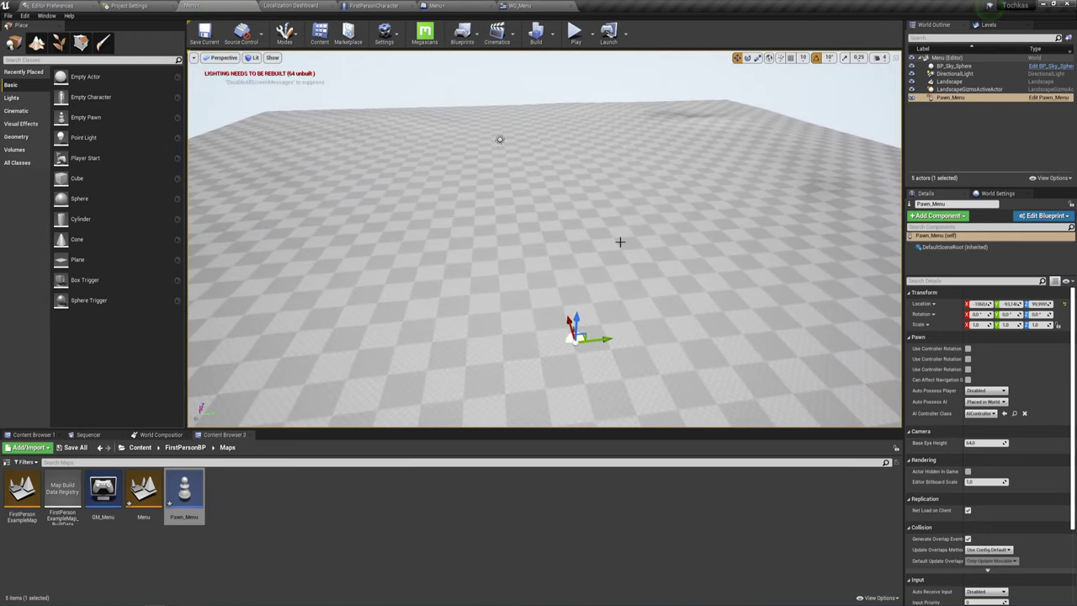
pyautogui.doubleClick(185, 492)
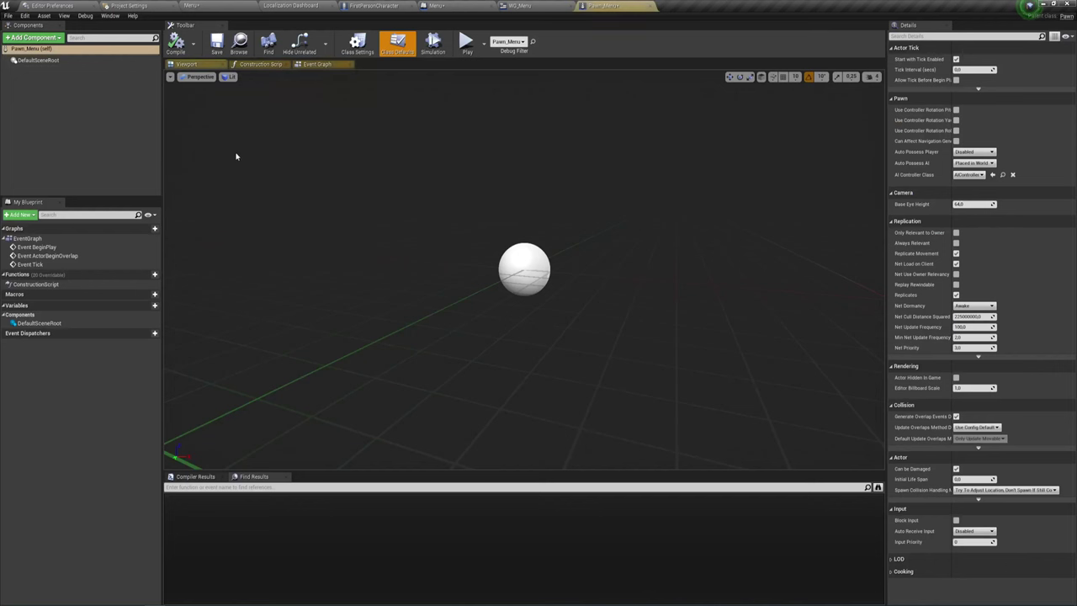
# - Add a Camera component to Pawn_Menu, raise it above the root, and save the blueprint
pyautogui.click(37, 60)
pyautogui.click(33, 37)
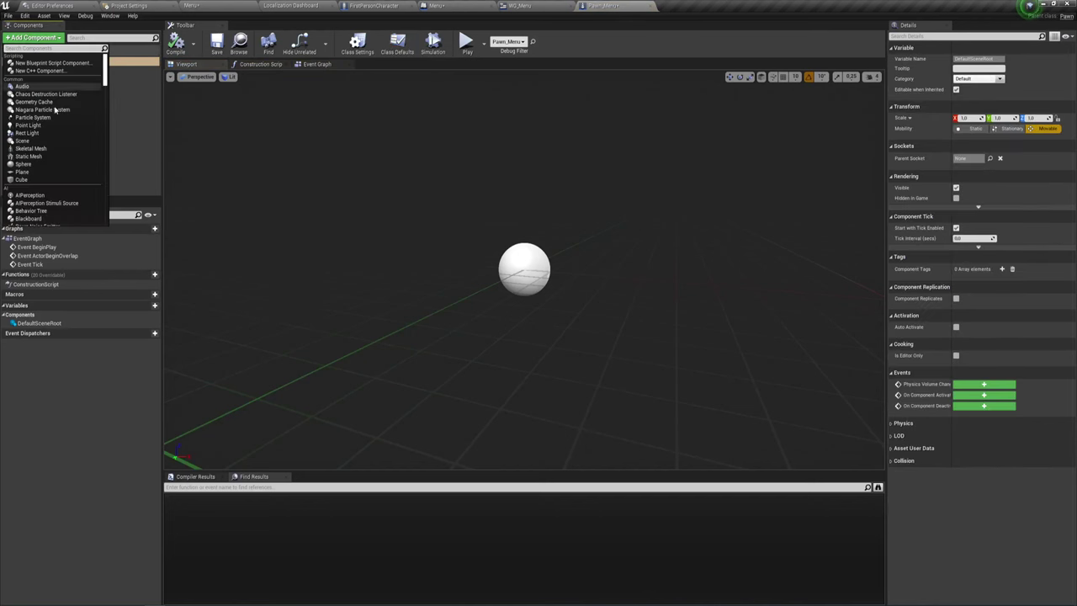
pyautogui.scroll(-3, 29, 154)
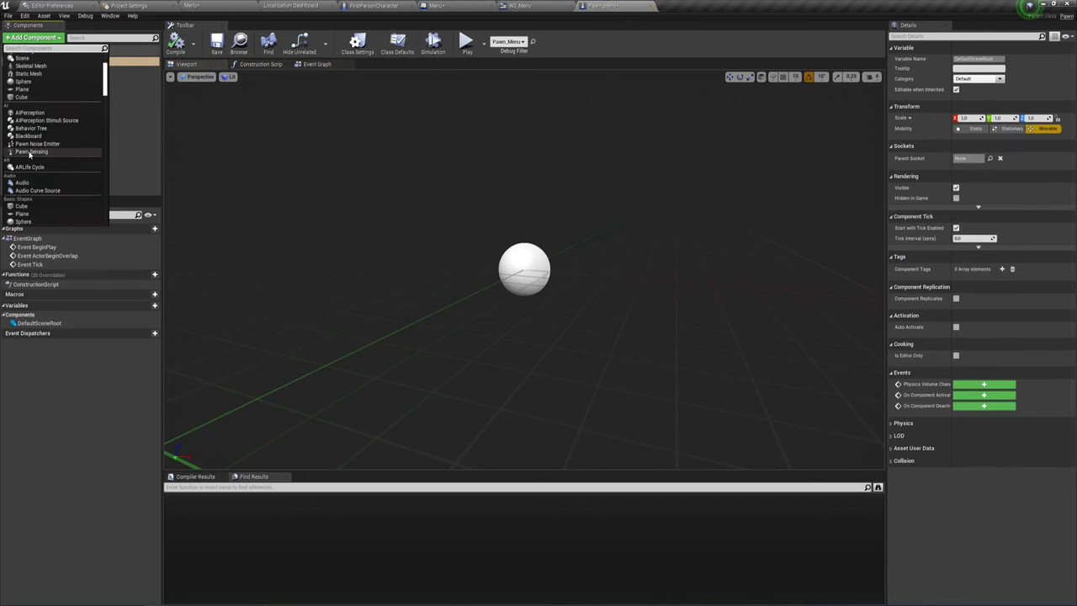
pyautogui.scroll(-1, 30, 154)
pyautogui.scroll(-2, 31, 160)
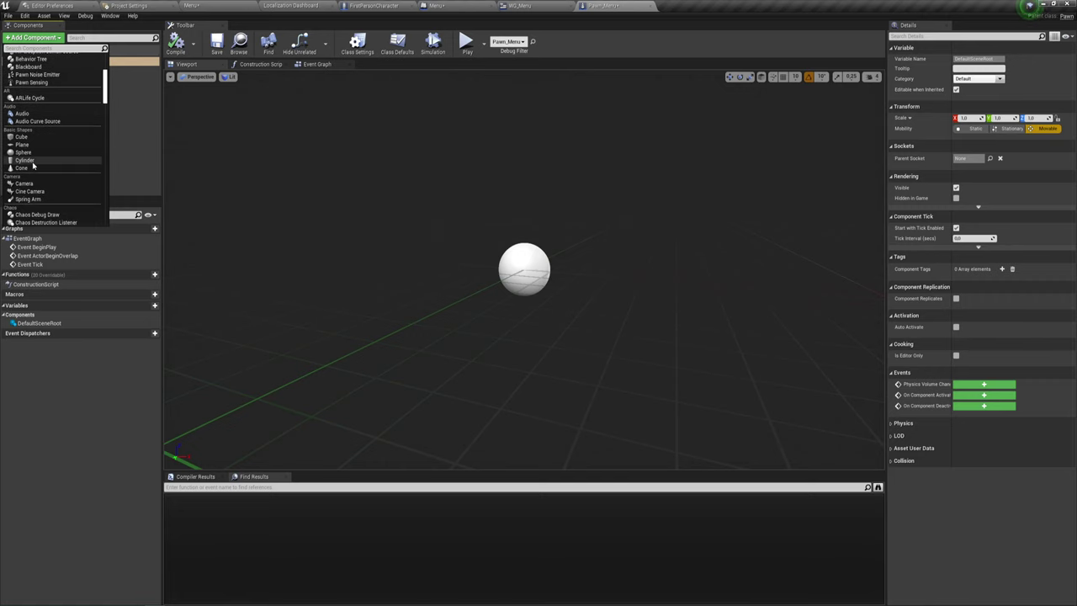
pyautogui.scroll(-2, 32, 163)
pyautogui.click(25, 100)
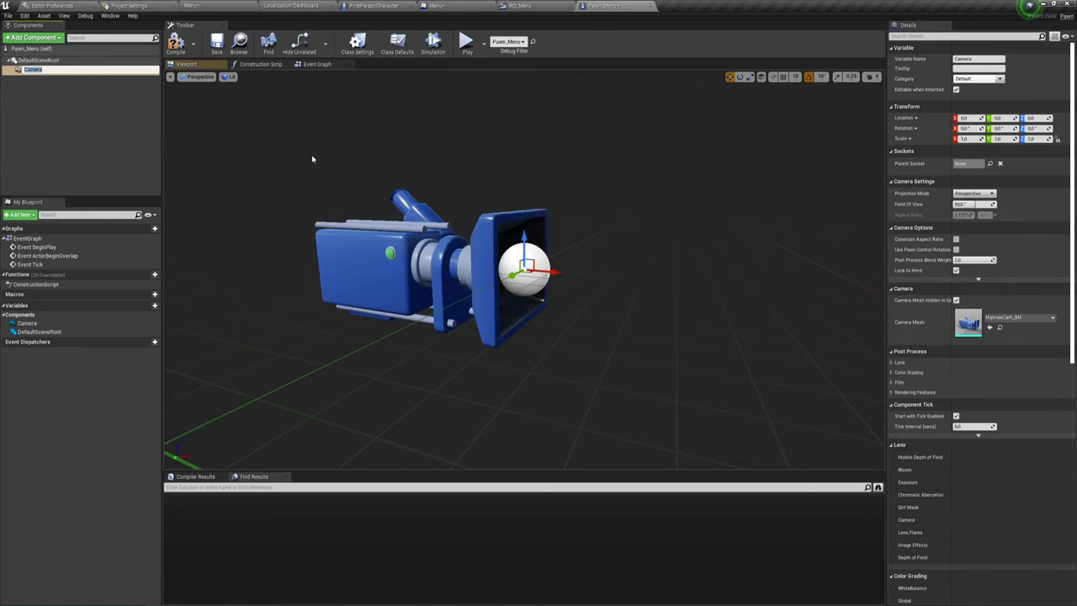
pyautogui.press('Return')
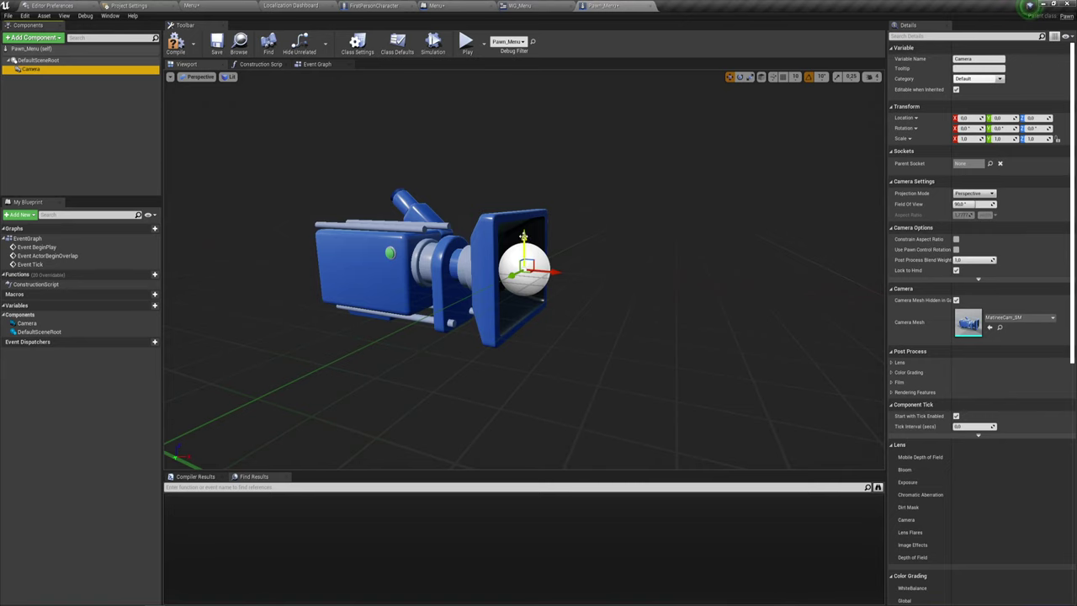
pyautogui.moveTo(523, 239); pyautogui.dragTo(523, 25)
pyautogui.scroll(-5, 523, 270)
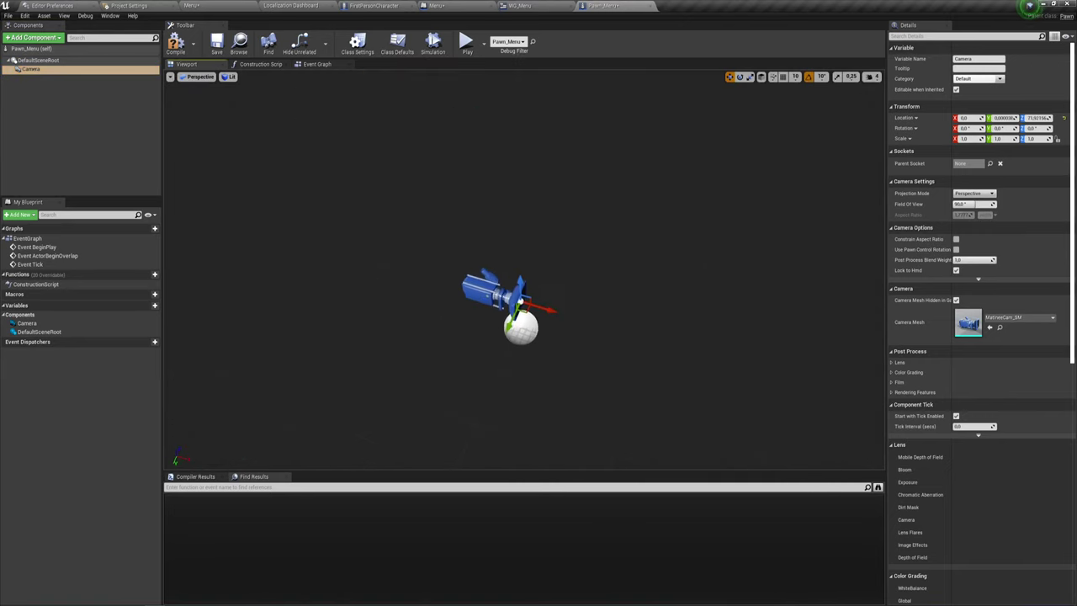
pyautogui.moveTo(523, 278)
pyautogui.mouseDown()
pyautogui.moveTo(520, 290)
pyautogui.moveTo(415, 182)
pyautogui.mouseUp()
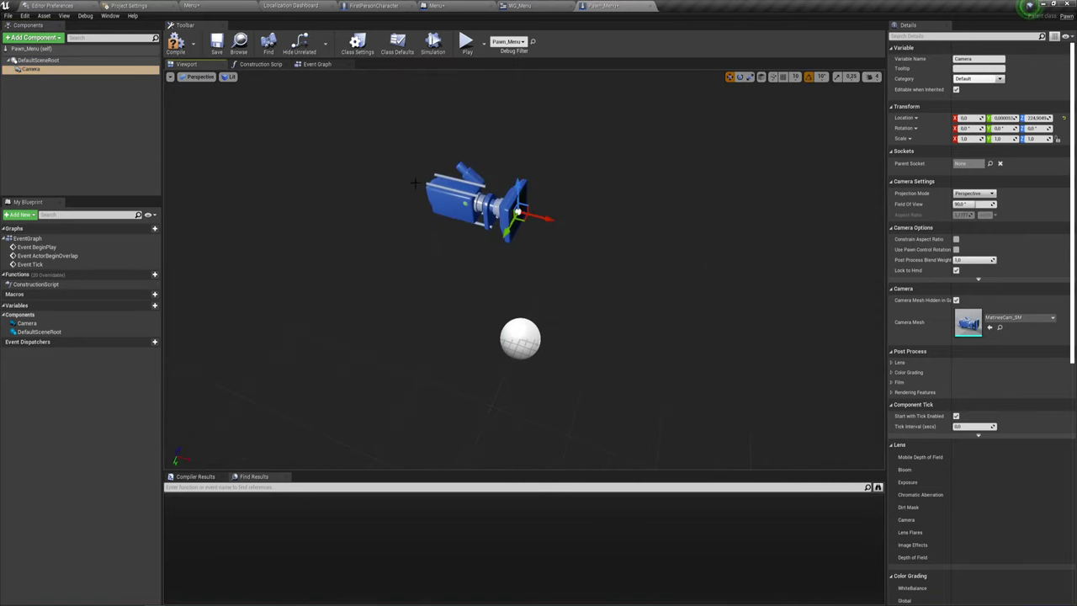
pyautogui.click(216, 40)
# - Play-test the Menu level to check the menu bar, then open the Level Blueprint graph
pyautogui.click(191, 5)
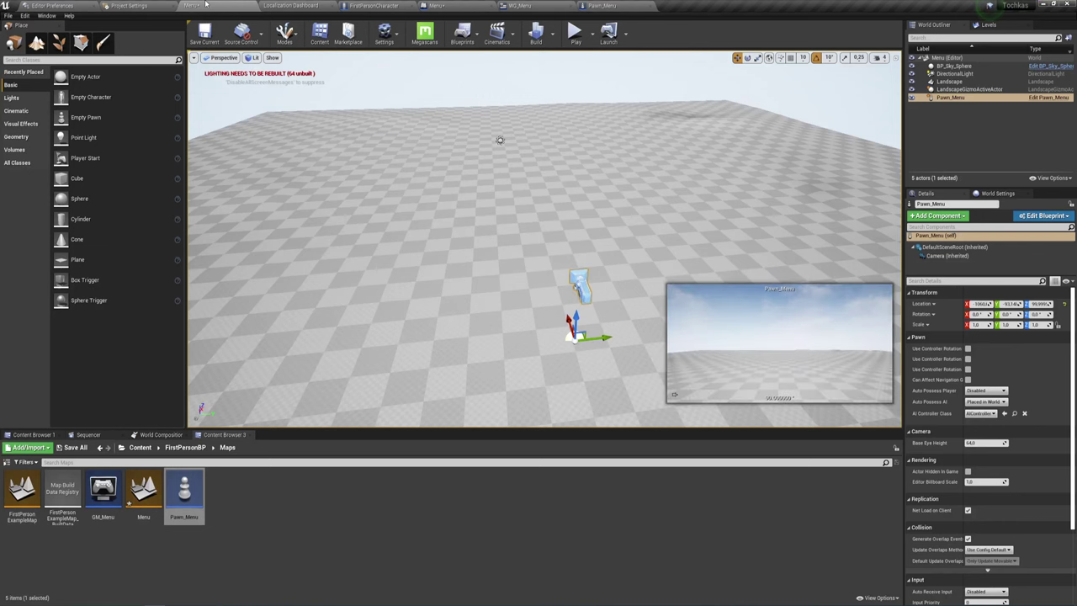
pyautogui.moveTo(529, 196); pyautogui.dragTo(529, 219, button='right')
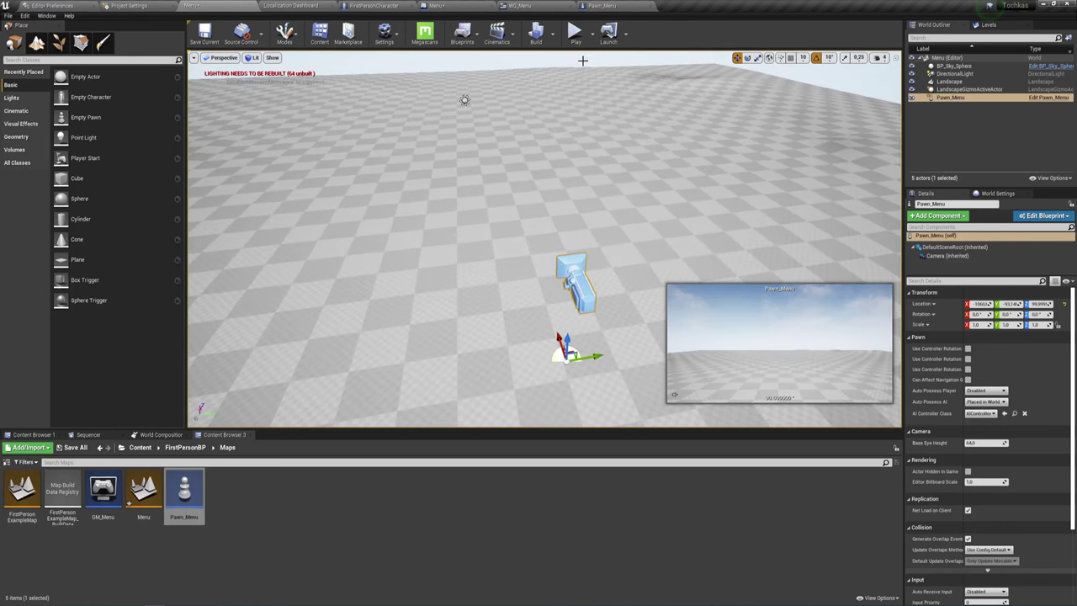
pyautogui.click(577, 37)
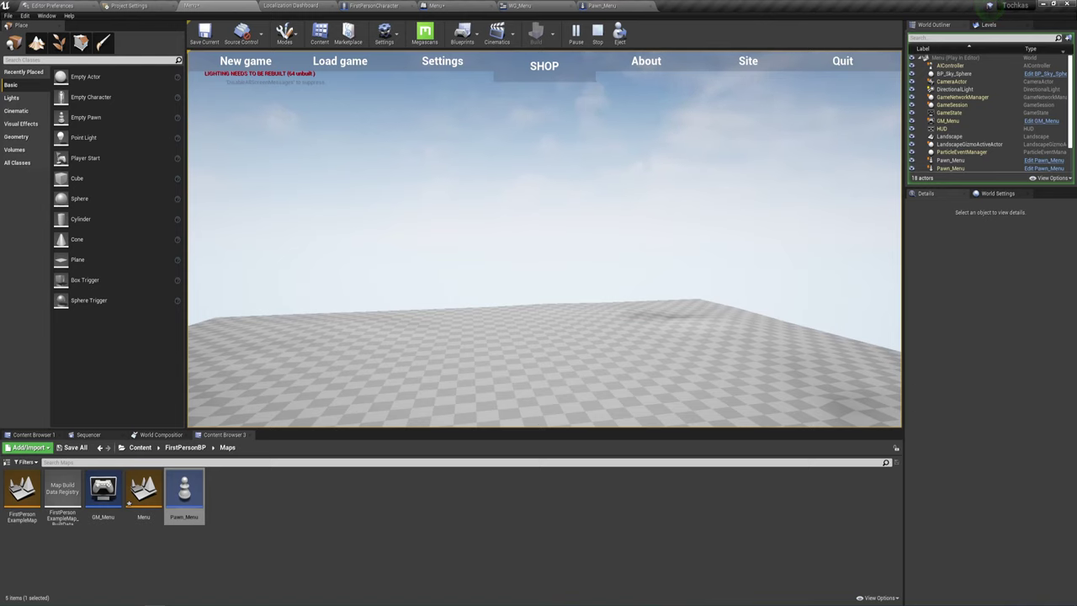
pyautogui.press('Escape')
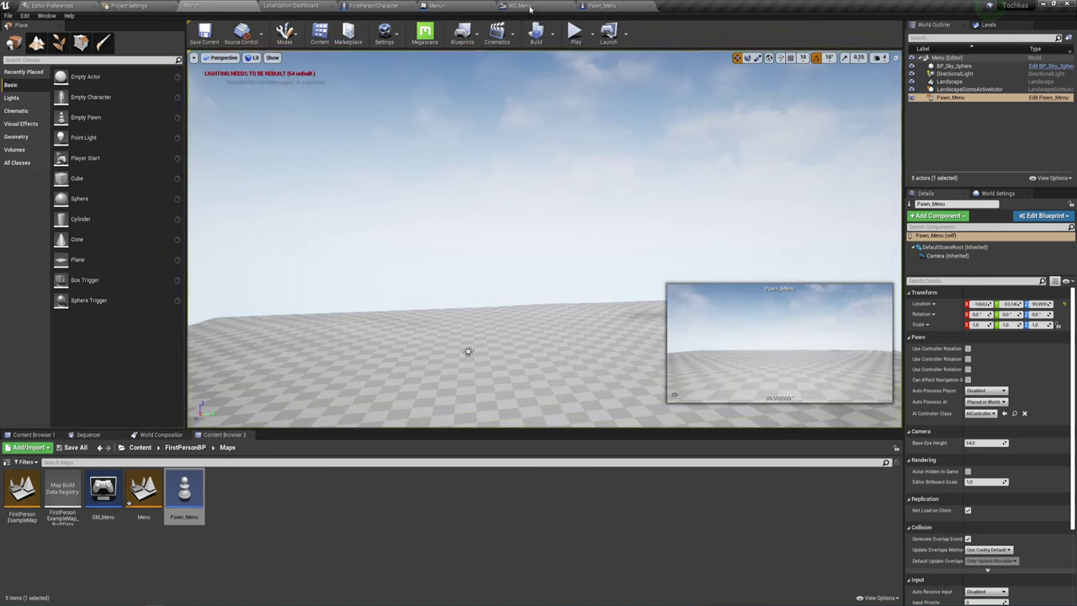
pyautogui.click(463, 34)
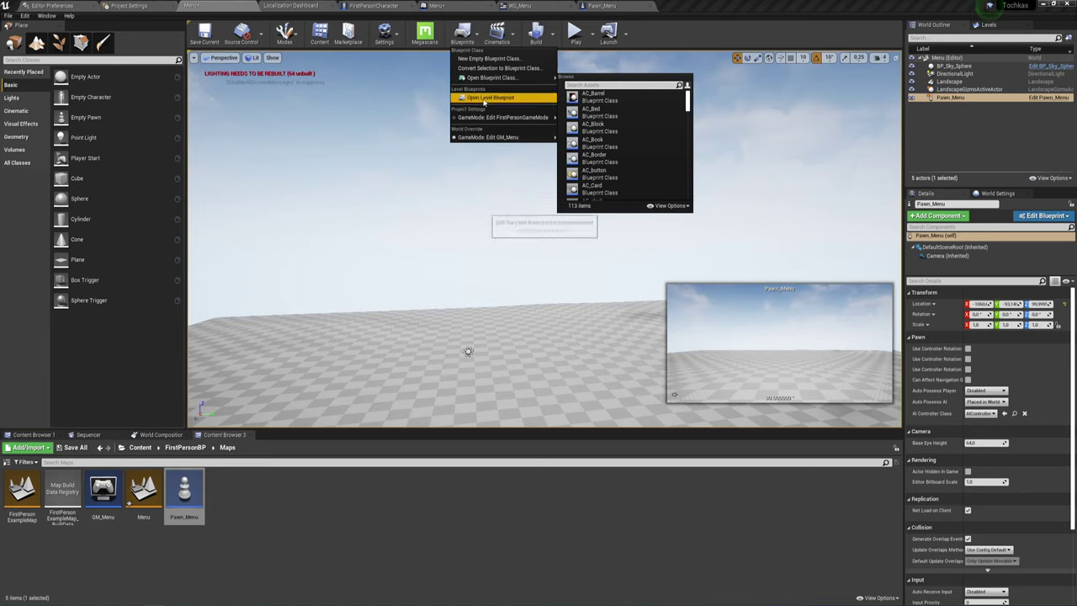
pyautogui.click(487, 98)
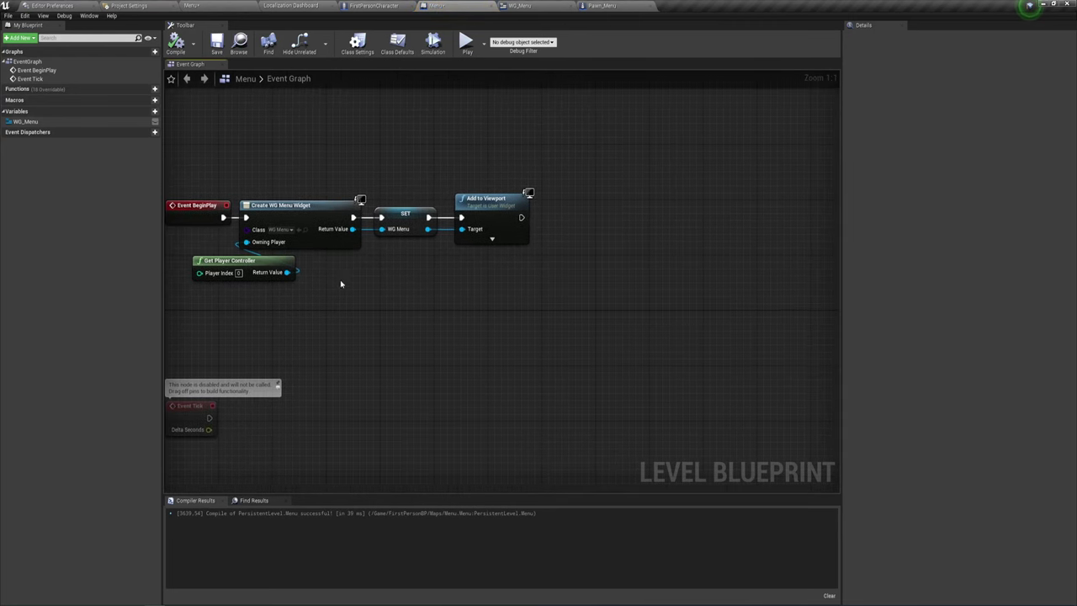
# - Add a Set Show Mouse Cursor node from the player controller, chained after Add to Viewport
pyautogui.moveTo(287, 271); pyautogui.dragTo(582, 283)
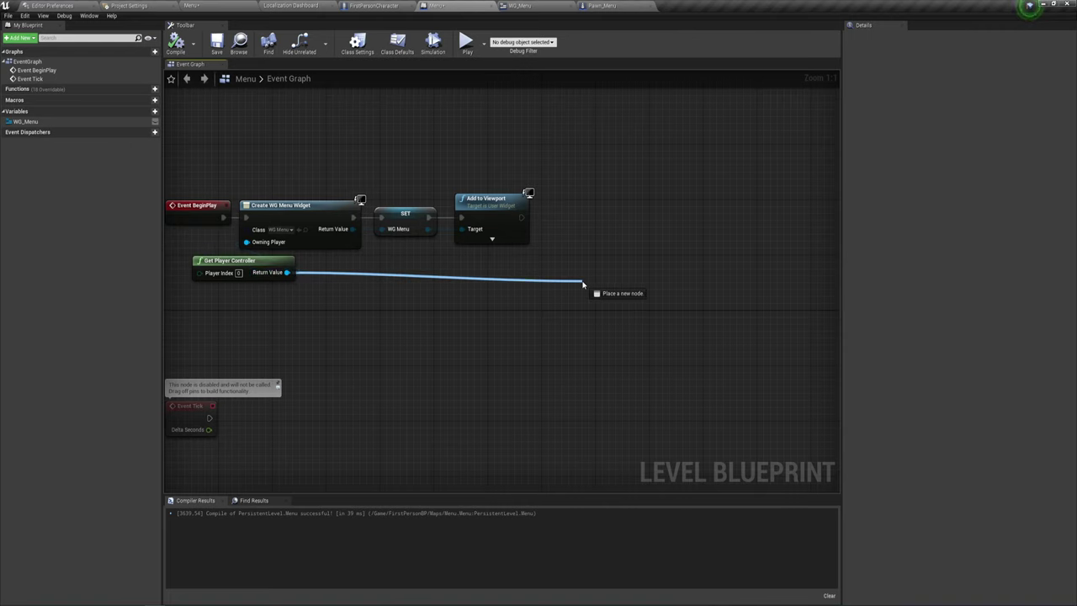
pyautogui.write('set')
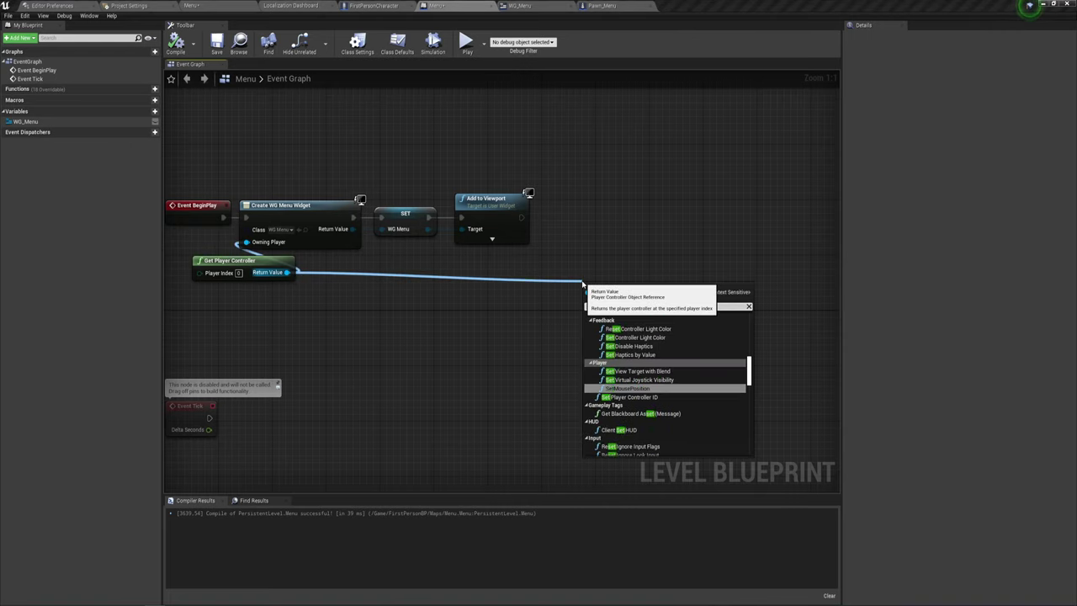
pyautogui.write(' sho')
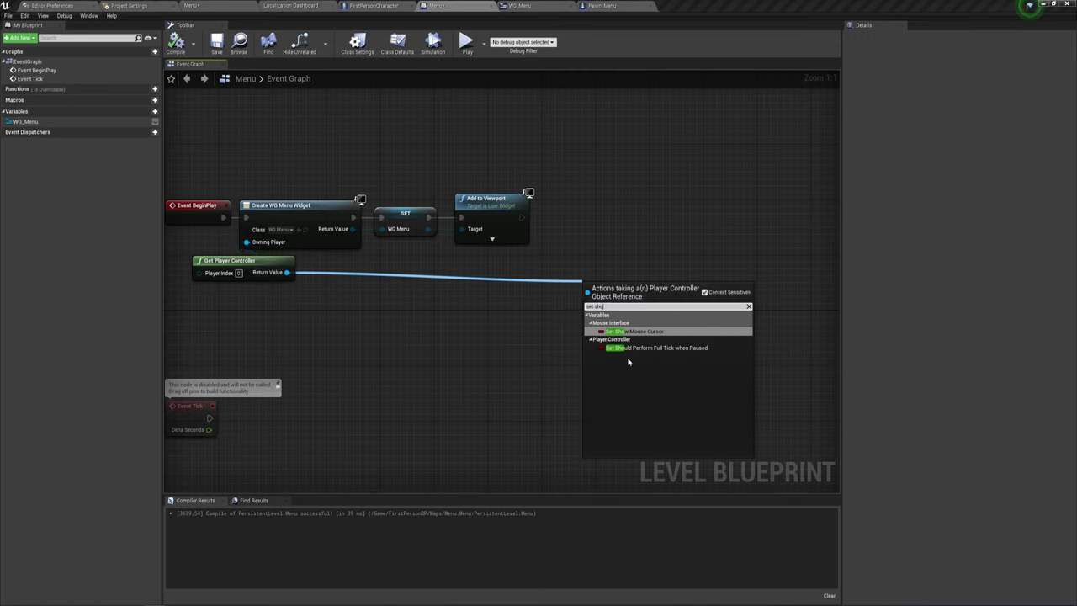
pyautogui.click(631, 336)
pyautogui.moveTo(615, 295)
pyautogui.mouseDown()
pyautogui.moveTo(600, 197)
pyautogui.moveTo(572, 224)
pyautogui.moveTo(562, 219)
pyautogui.mouseUp()
pyautogui.click(614, 230)
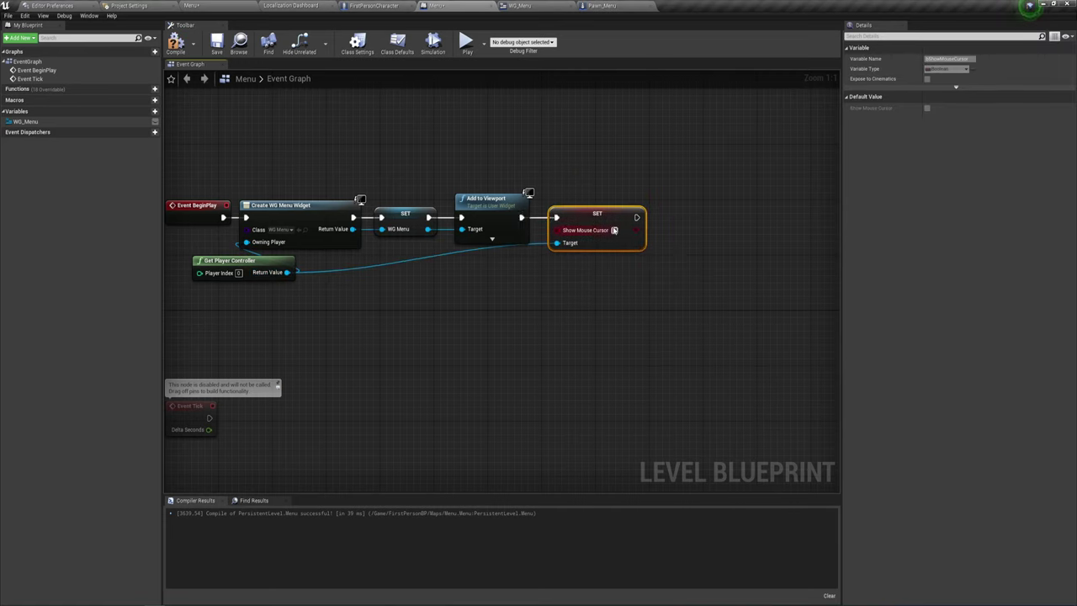
# - Add a reroute point on the Get Player Controller Return Value wire
pyautogui.moveTo(639, 300); pyautogui.dragTo(641, 273, button='right')
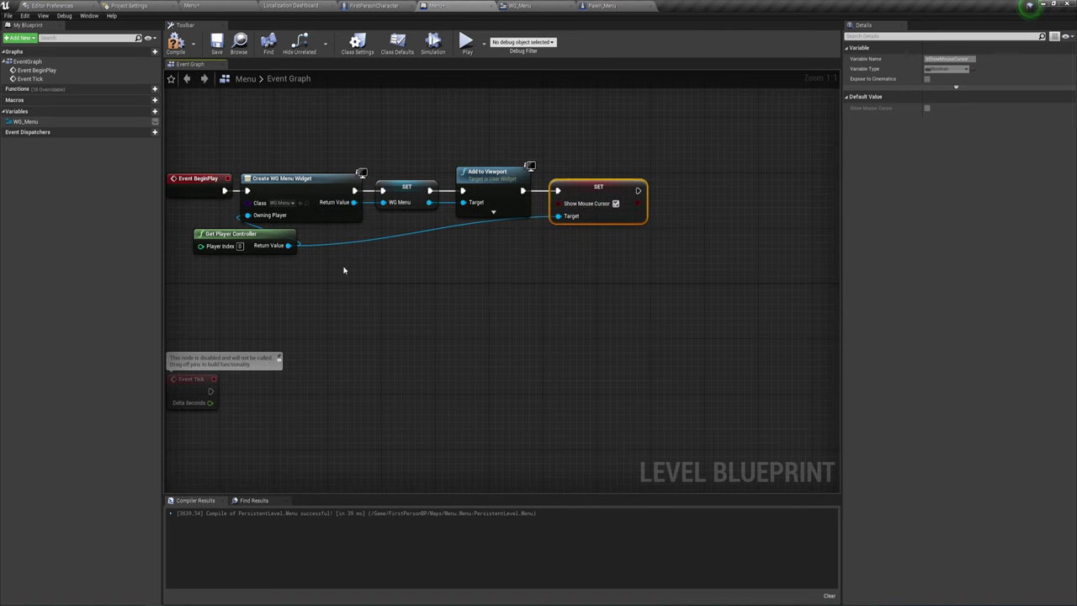
pyautogui.moveTo(288, 245)
pyautogui.mouseDown()
pyautogui.moveTo(635, 289)
pyautogui.moveTo(577, 279)
pyautogui.mouseUp()
pyautogui.click(345, 329)
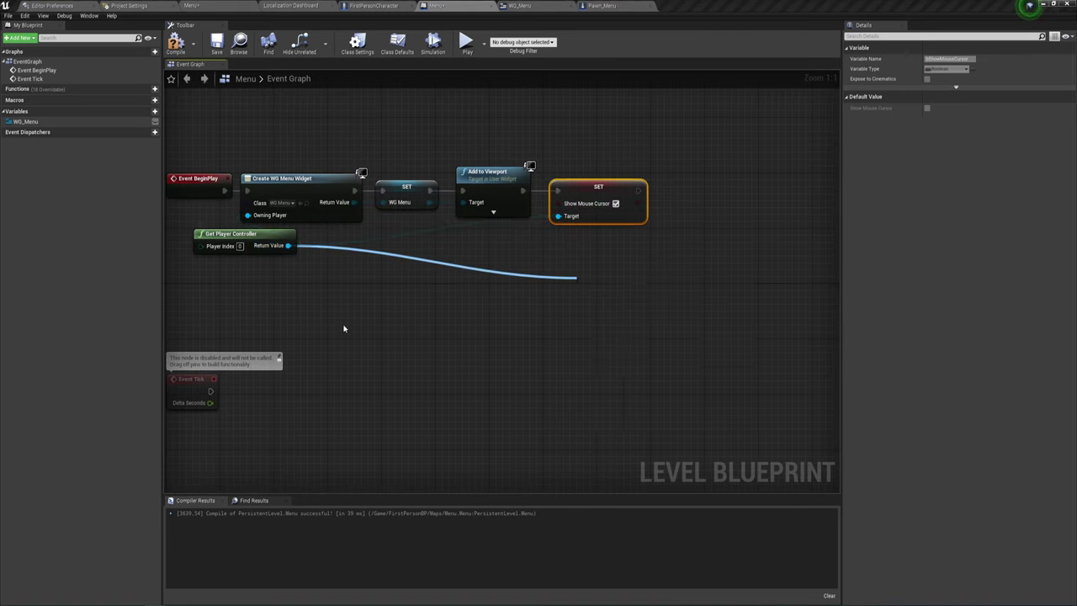
pyautogui.moveTo(288, 245)
pyautogui.keyDown('ctrl'); pyautogui.mouseDown()
pyautogui.moveTo(650, 239)
pyautogui.moveTo(671, 228)
pyautogui.mouseUp(); pyautogui.keyUp('ctrl')
pyautogui.write('|')
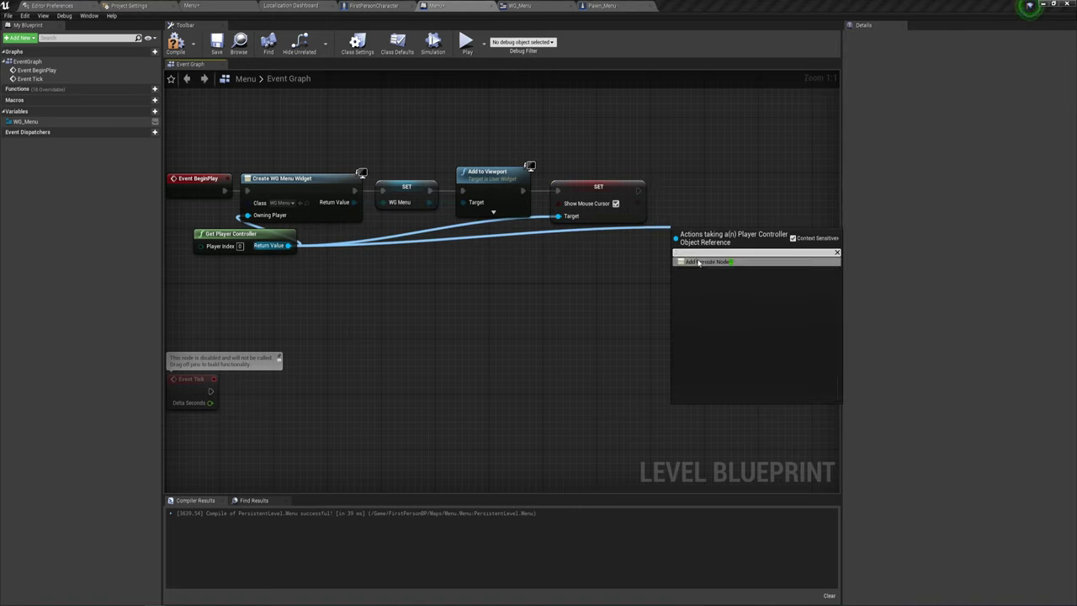
pyautogui.click(698, 263)
pyautogui.moveTo(680, 234)
pyautogui.mouseDown()
pyautogui.moveTo(661, 248)
pyautogui.moveTo(688, 202)
pyautogui.mouseUp()
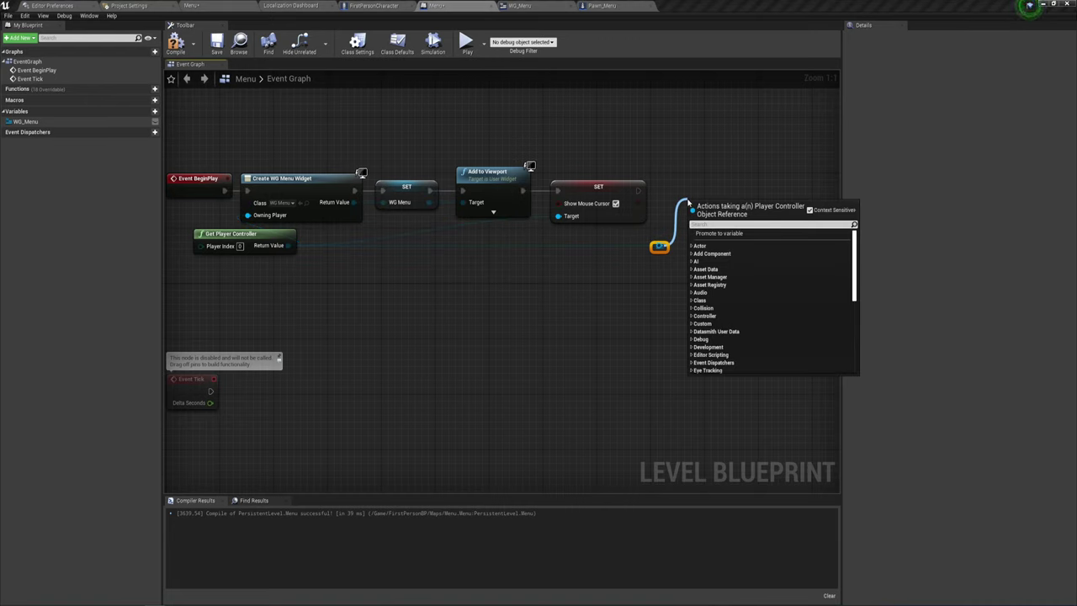
# - Add Set Input Mode UI Only, run it after the SET node, and compile
pyautogui.write('set inpu')
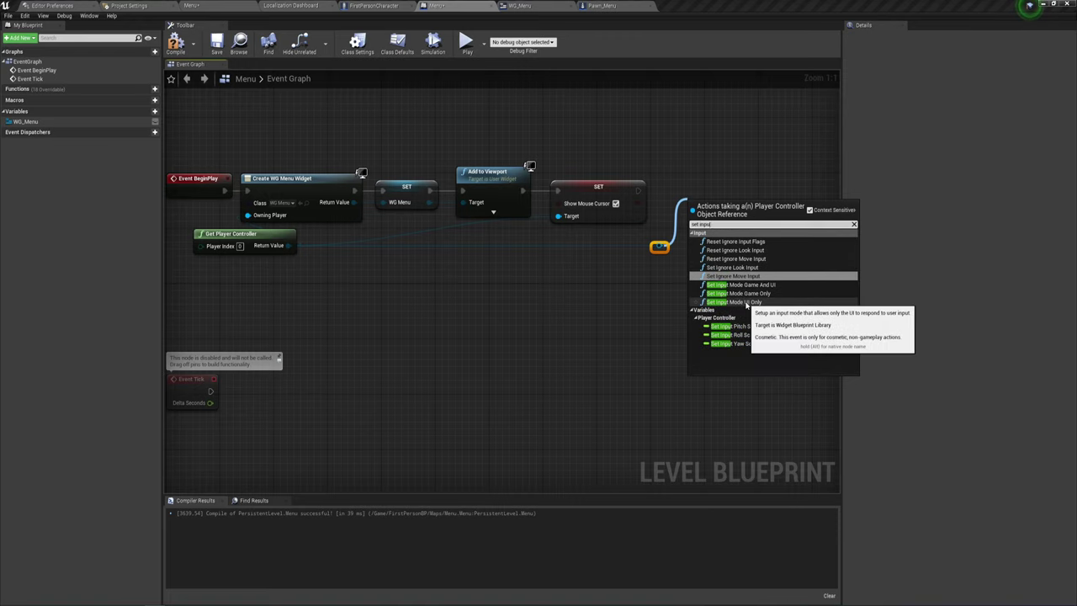
pyautogui.click(741, 304)
pyautogui.moveTo(725, 216); pyautogui.dragTo(725, 188)
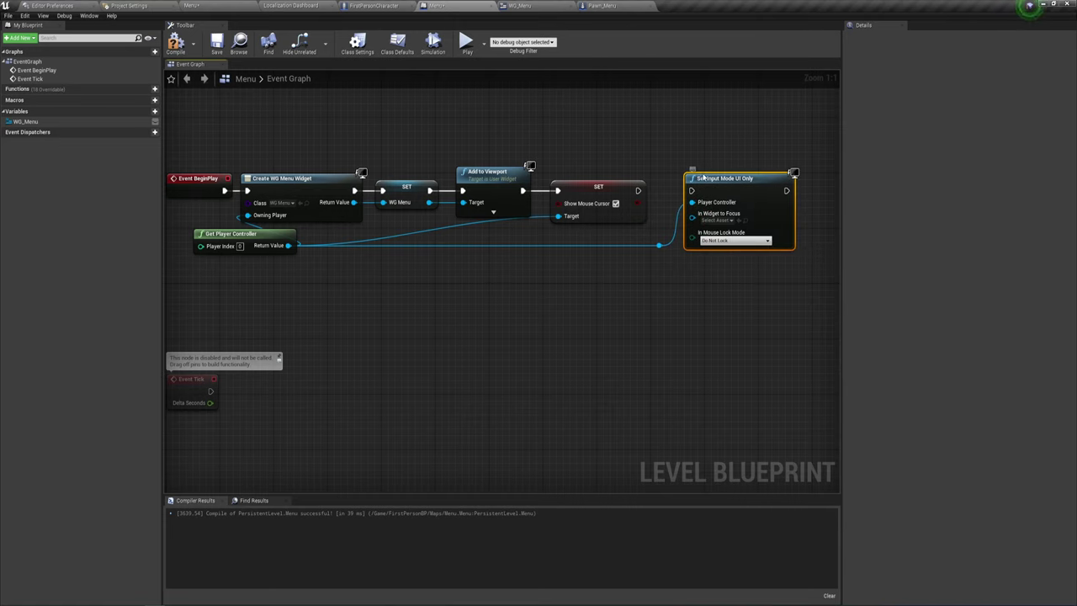
pyautogui.moveTo(638, 191); pyautogui.dragTo(692, 191)
pyautogui.click(175, 42)
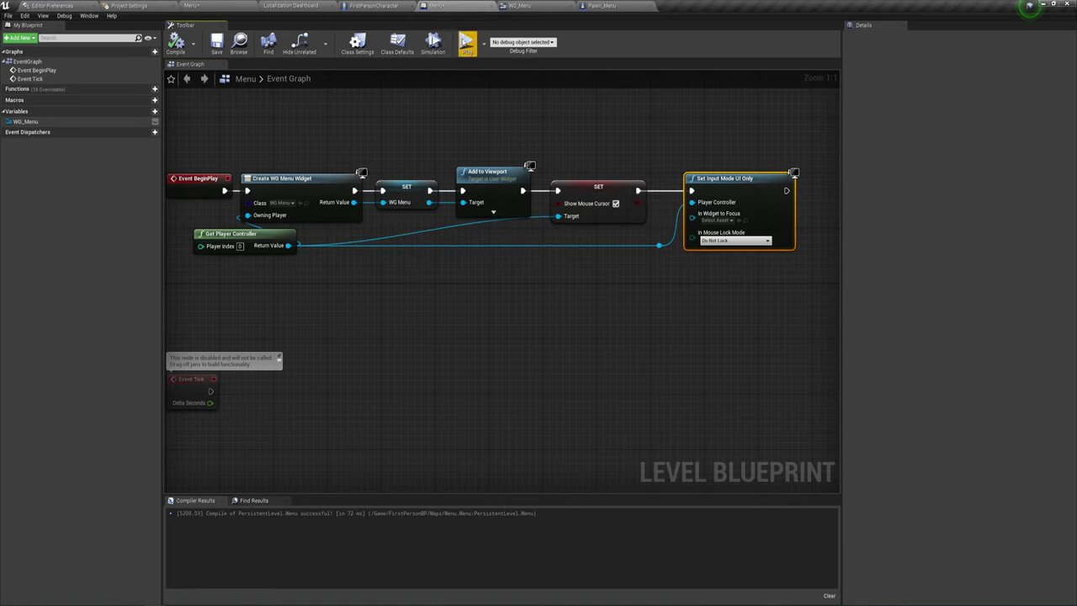
pyautogui.click(467, 44)
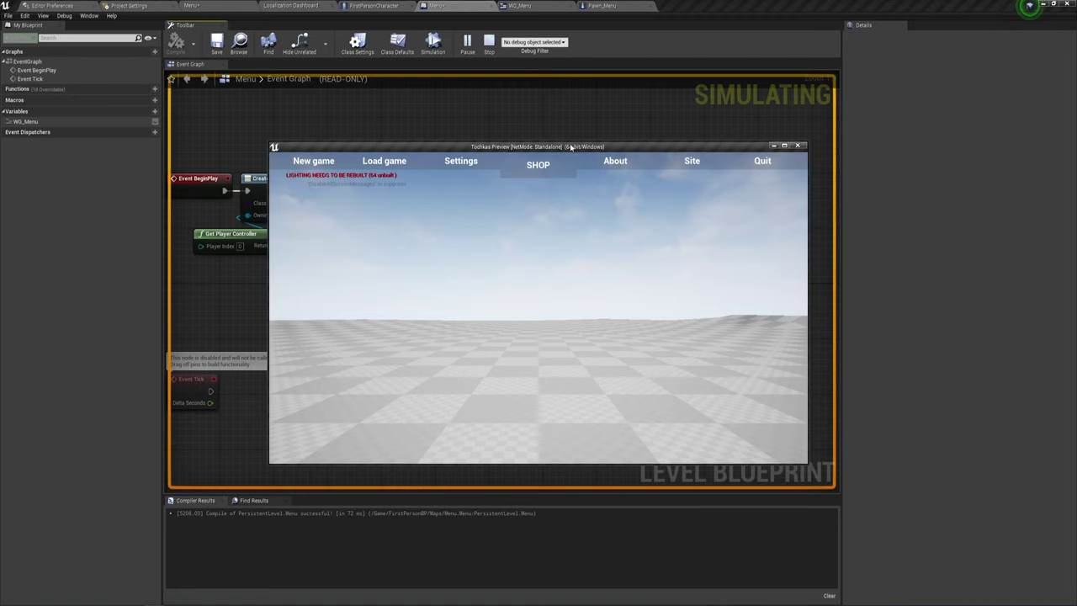
pyautogui.moveTo(571, 147); pyautogui.dragTo(543, 97)
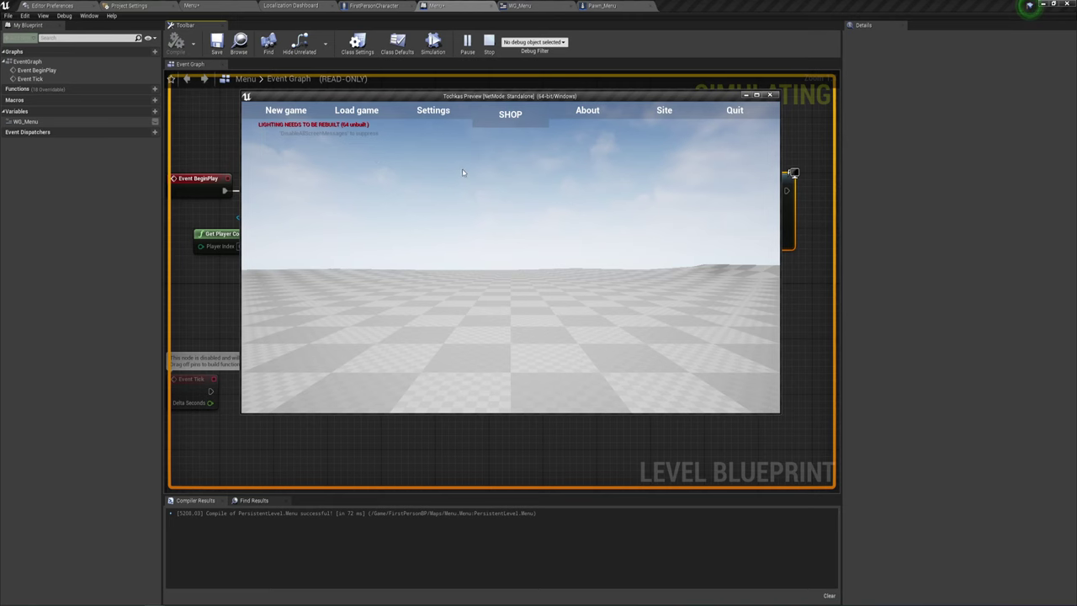
pyautogui.click(771, 97)
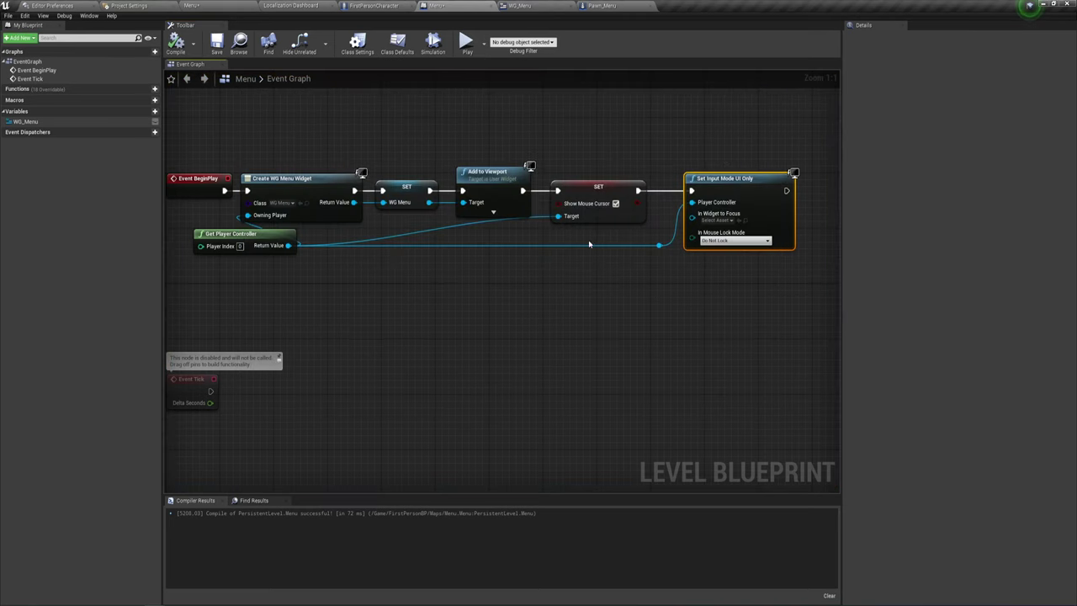
# - In the Menu level, switch to Landscape Sculpt mode and enlarge the Brush Size
pyautogui.click(192, 5)
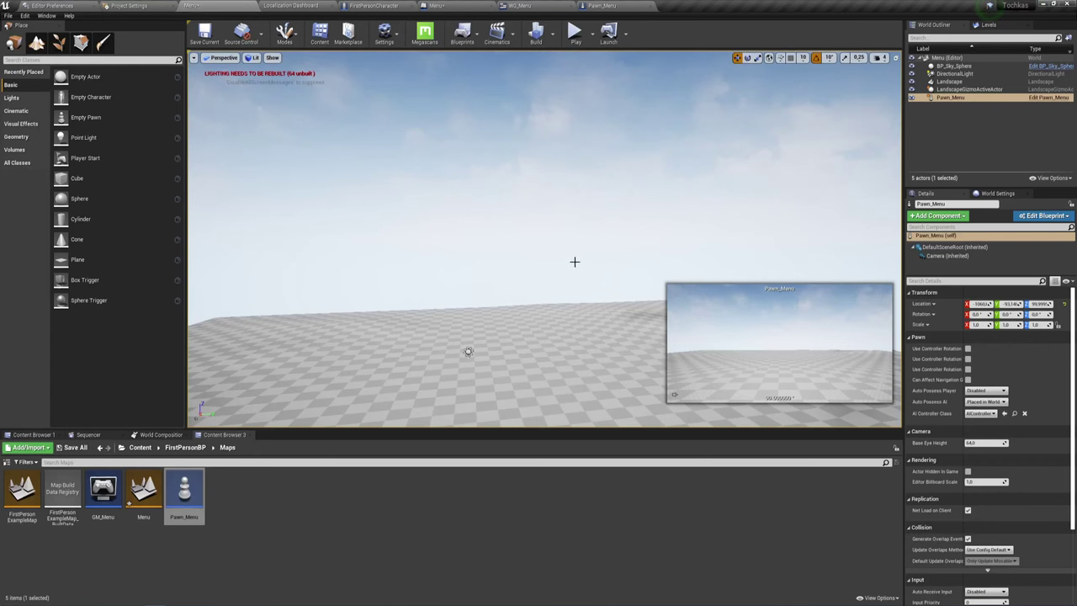
pyautogui.moveTo(572, 260)
pyautogui.mouseDown(button='right')
pyautogui.moveTo(355, 270)
pyautogui.moveTo(708, 171)
pyautogui.moveTo(506, 137)
pyautogui.moveTo(514, 61)
pyautogui.mouseUp(button='right')
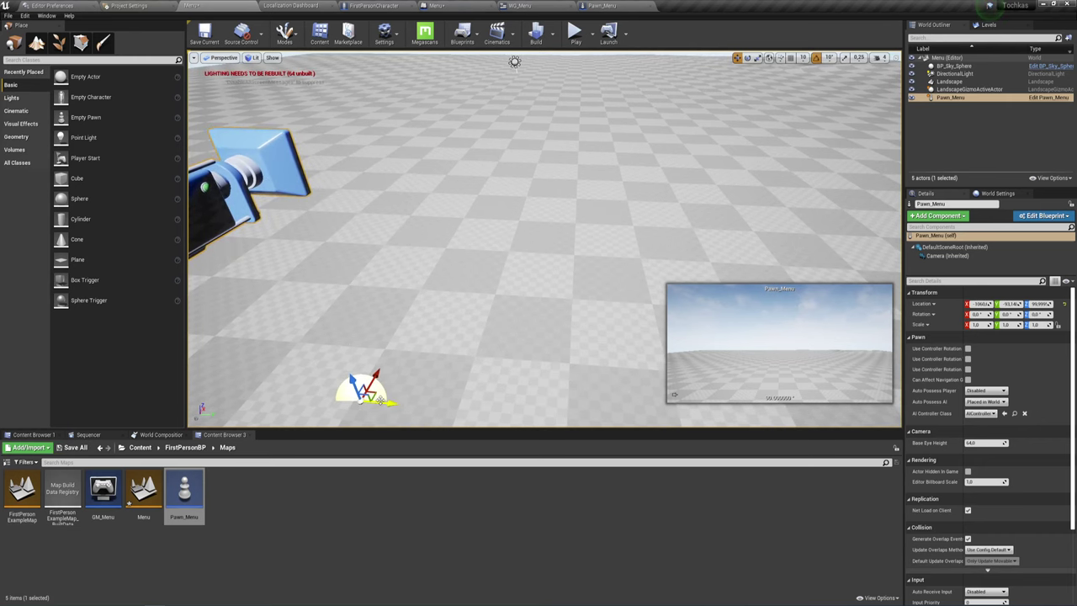
pyautogui.moveTo(466, 359); pyautogui.dragTo(473, 280, button='right')
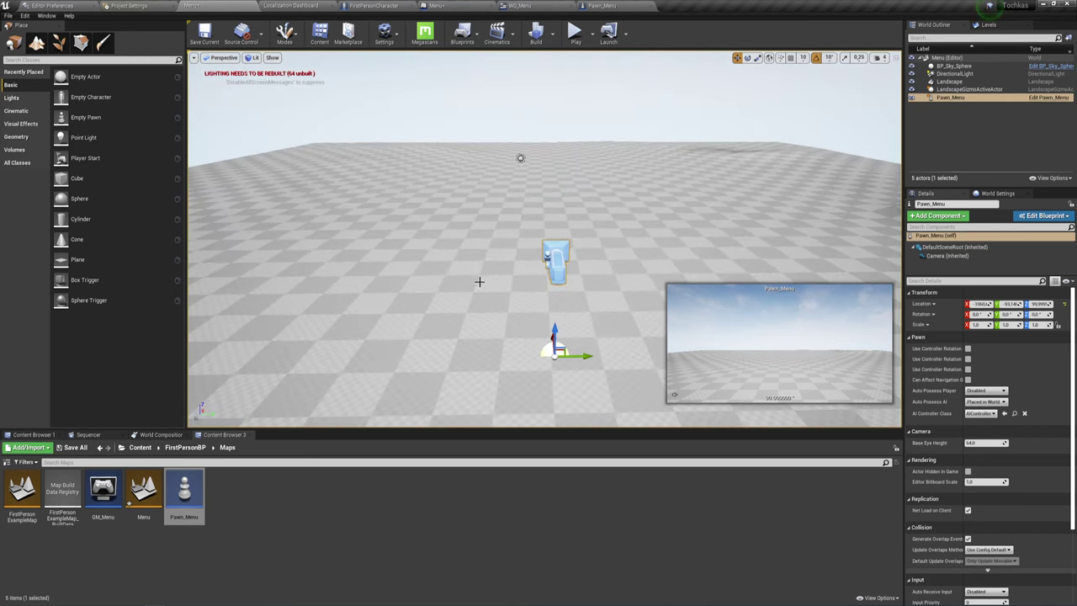
pyautogui.click(38, 39)
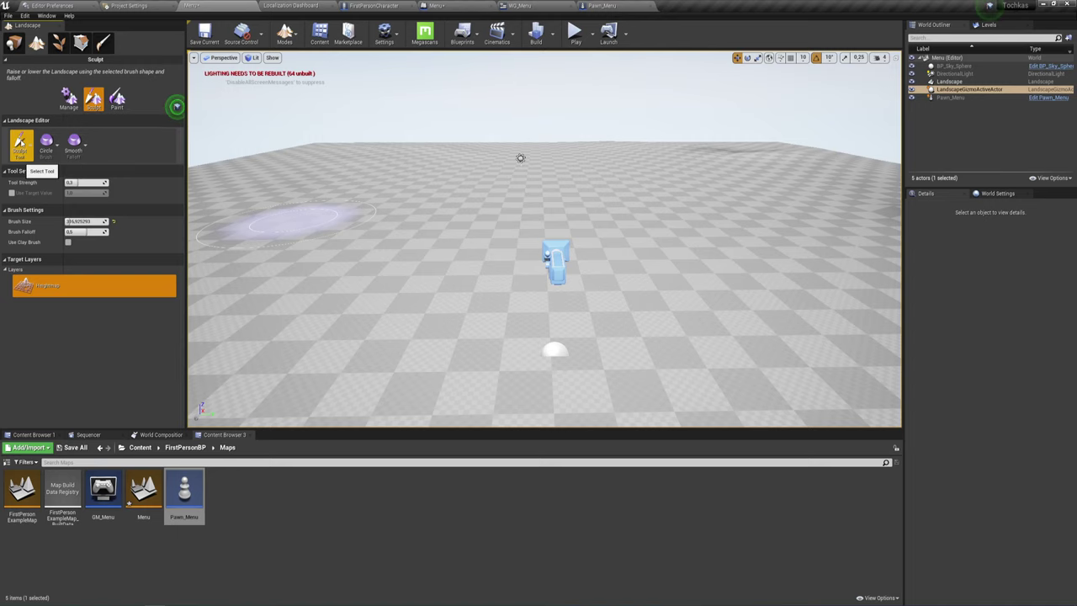
pyautogui.moveTo(77, 222); pyautogui.dragTo(109, 221)
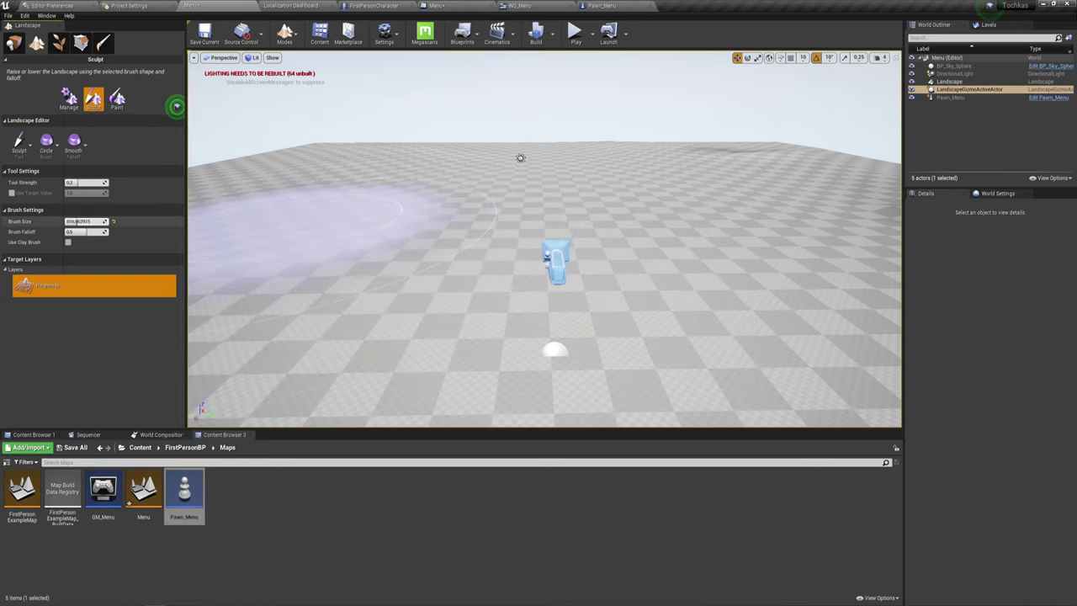
# - Sculpt rolling hills and ridges into the terrain, then return to Place mode
pyautogui.moveTo(521, 158)
pyautogui.mouseDown(button='right')
pyautogui.moveTo(699, 208)
pyautogui.moveTo(349, 240)
pyautogui.mouseUp(button='right')
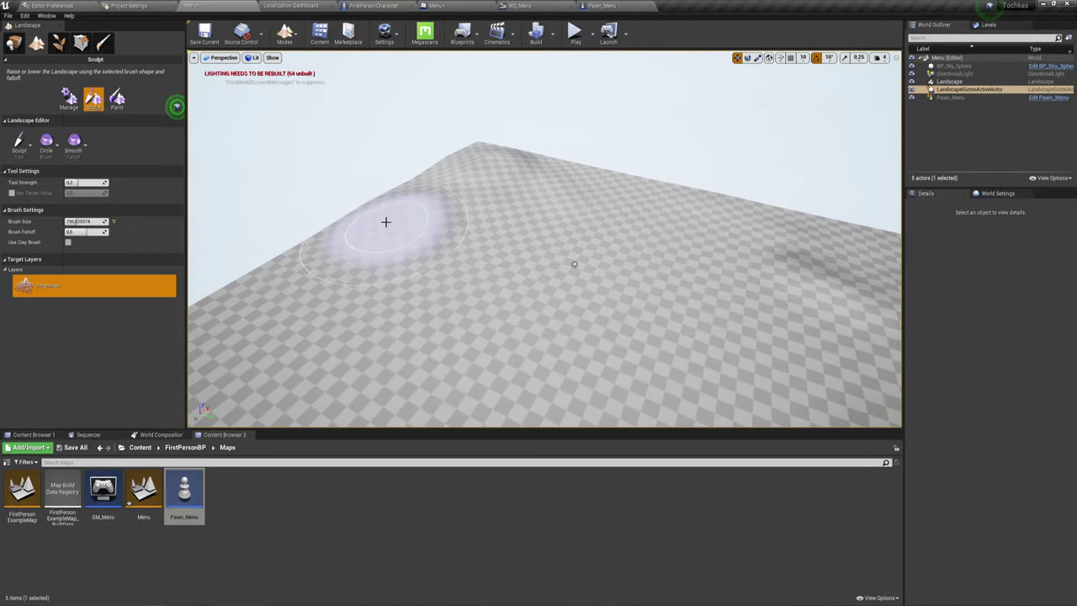
pyautogui.moveTo(466, 137); pyautogui.dragTo(765, 211)
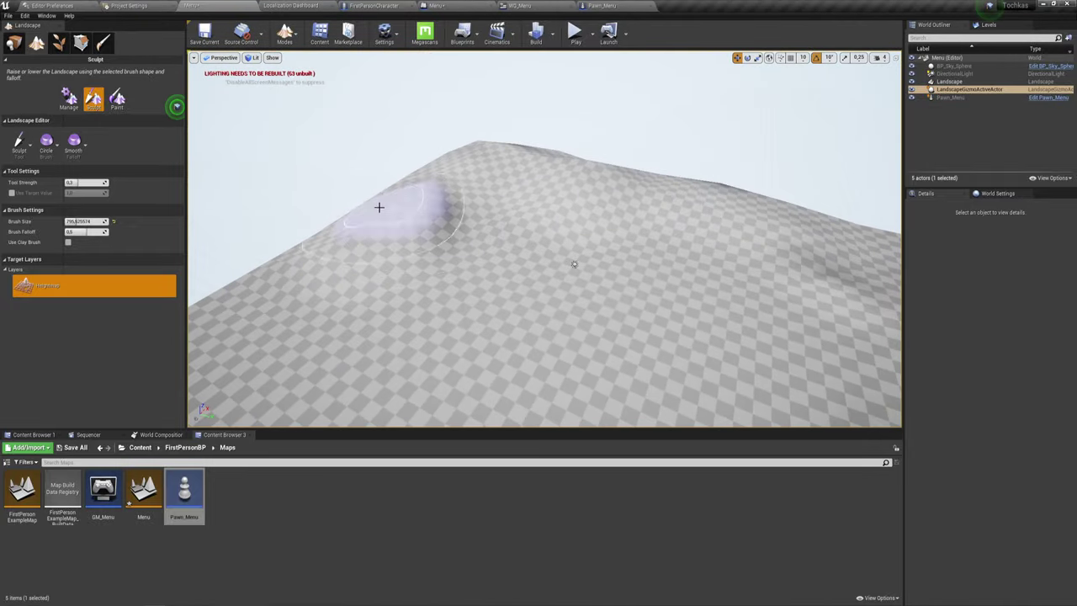
pyautogui.moveTo(516, 164); pyautogui.dragTo(561, 198, button='right')
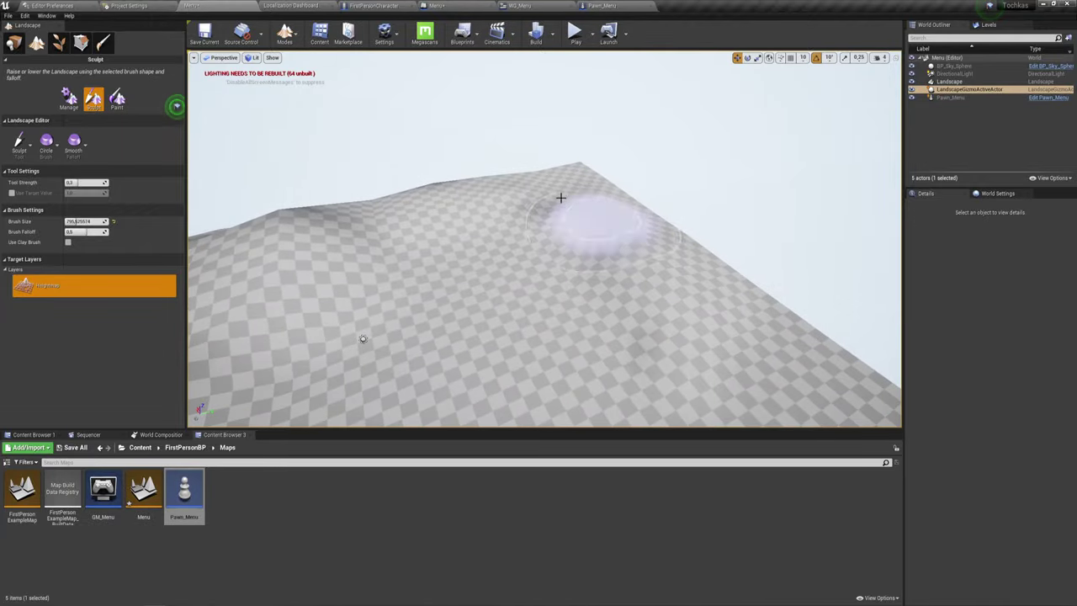
pyautogui.moveTo(561, 198); pyautogui.dragTo(752, 339)
pyautogui.moveTo(752, 340); pyautogui.dragTo(753, 339, button='right')
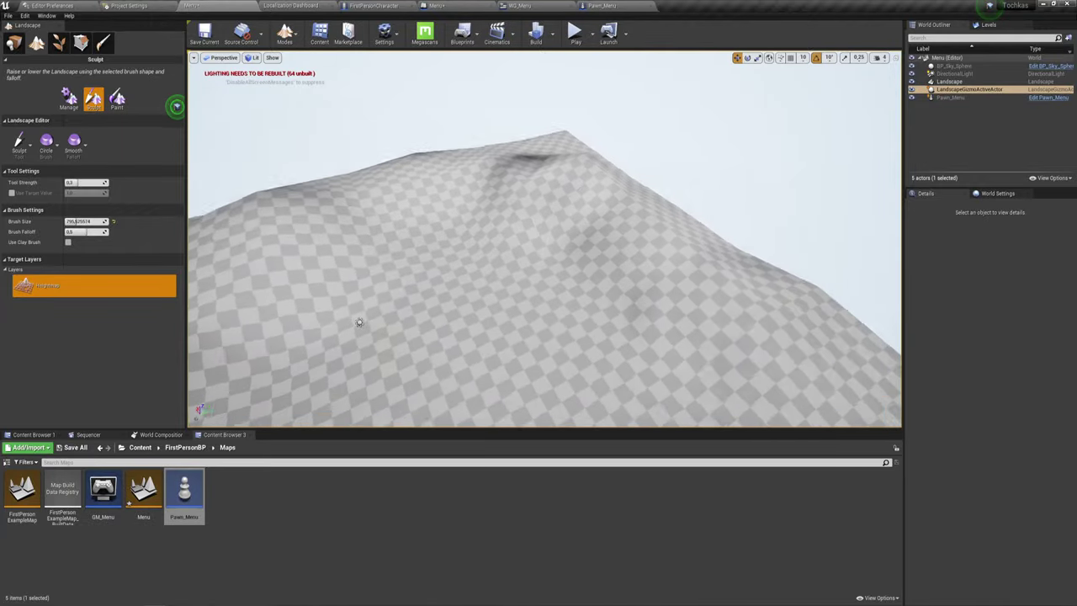
pyautogui.moveTo(359, 322); pyautogui.dragTo(360, 323, button='right')
pyautogui.moveTo(558, 264)
pyautogui.mouseDown(button='right')
pyautogui.moveTo(518, 318)
pyautogui.moveTo(560, 255)
pyautogui.mouseUp(button='right')
pyautogui.moveTo(560, 255); pyautogui.dragTo(777, 281)
pyautogui.moveTo(777, 281)
pyautogui.mouseDown(button='right')
pyautogui.moveTo(665, 380)
pyautogui.moveTo(498, 281)
pyautogui.mouseUp(button='right')
pyautogui.moveTo(724, 272)
pyautogui.mouseDown(button='right')
pyautogui.moveTo(653, 336)
pyautogui.moveTo(591, 351)
pyautogui.moveTo(733, 276)
pyautogui.mouseUp(button='right')
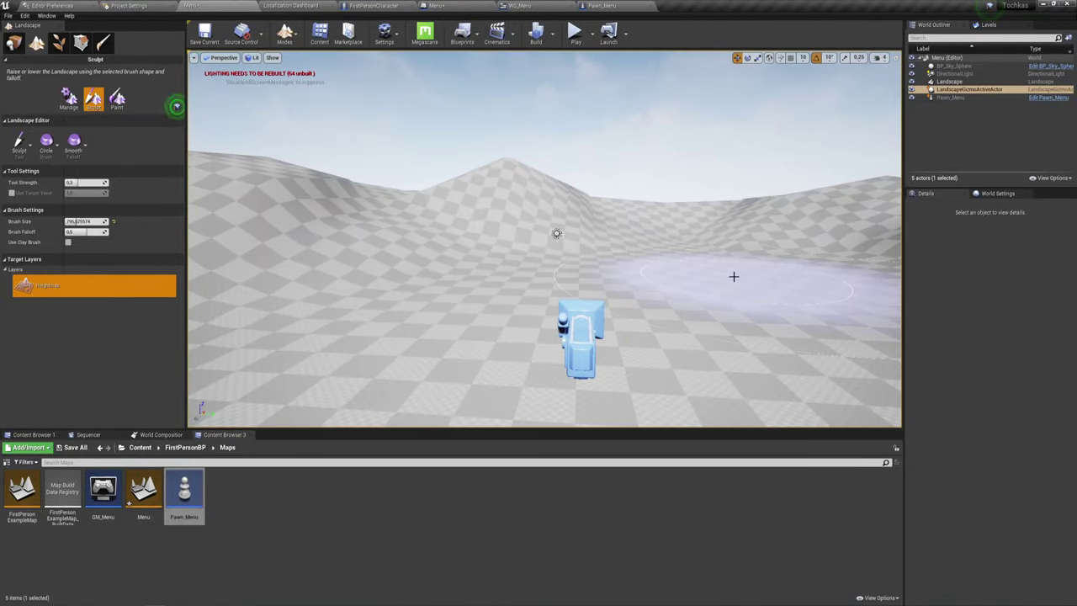
pyautogui.click(13, 42)
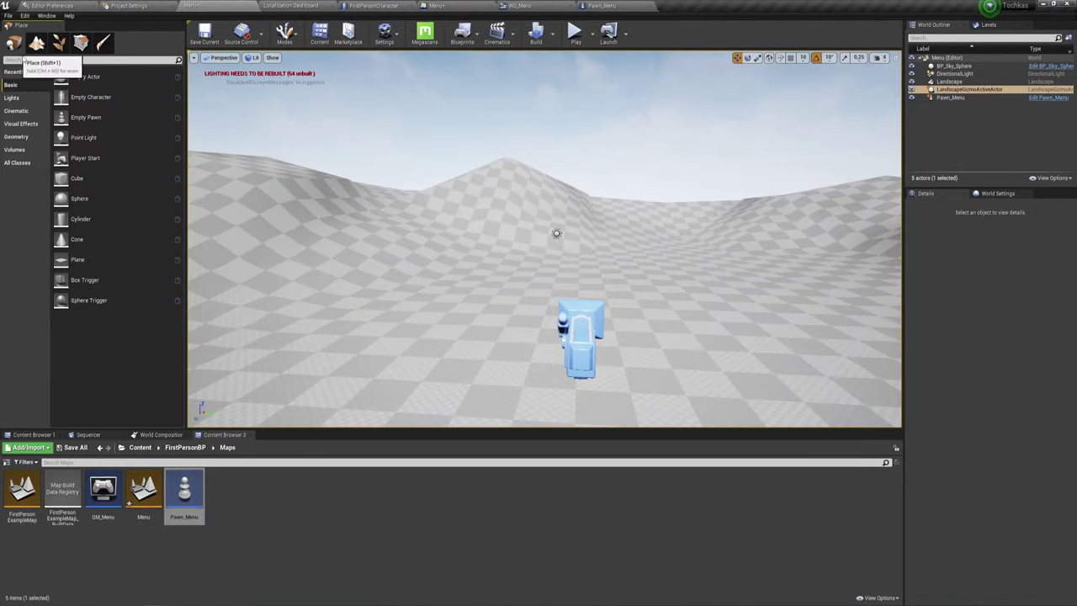
# - Rotate the Pawn_Menu actor 20 degrees around Z to face the hills
pyautogui.click(583, 331)
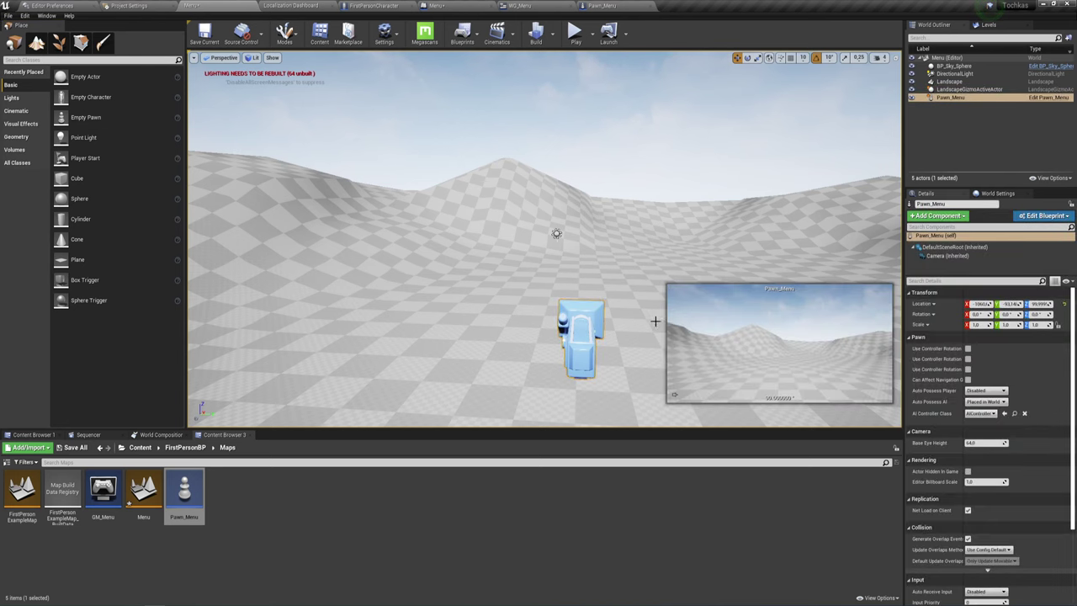
pyautogui.moveTo(597, 339); pyautogui.dragTo(562, 292, button='right')
pyautogui.press('e')
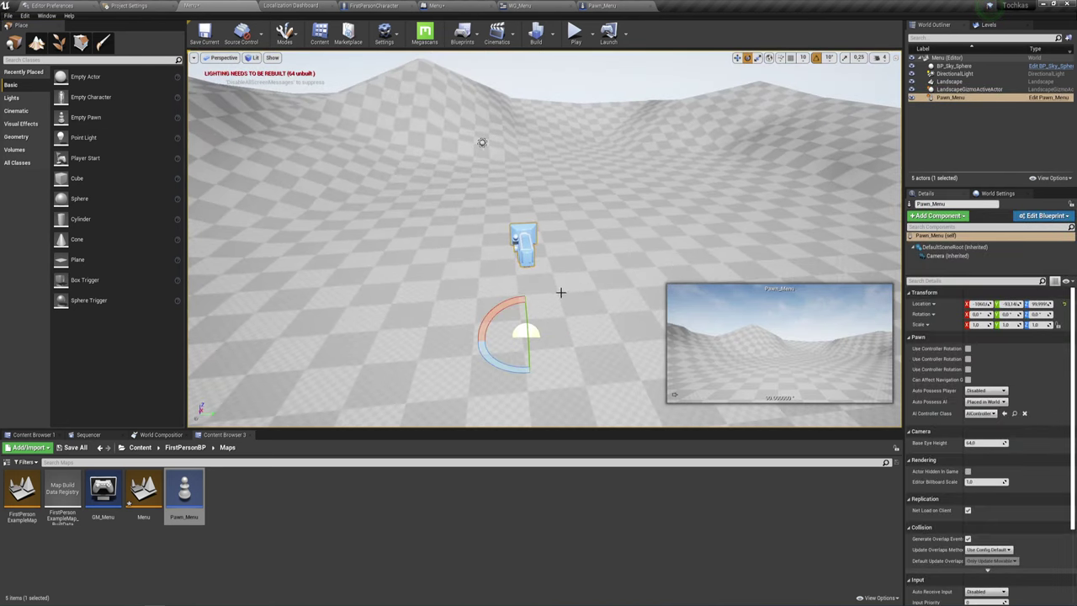
pyautogui.moveTo(514, 360)
pyautogui.mouseDown()
pyautogui.moveTo(529, 369)
pyautogui.moveTo(503, 361)
pyautogui.moveTo(513, 355)
pyautogui.mouseUp()
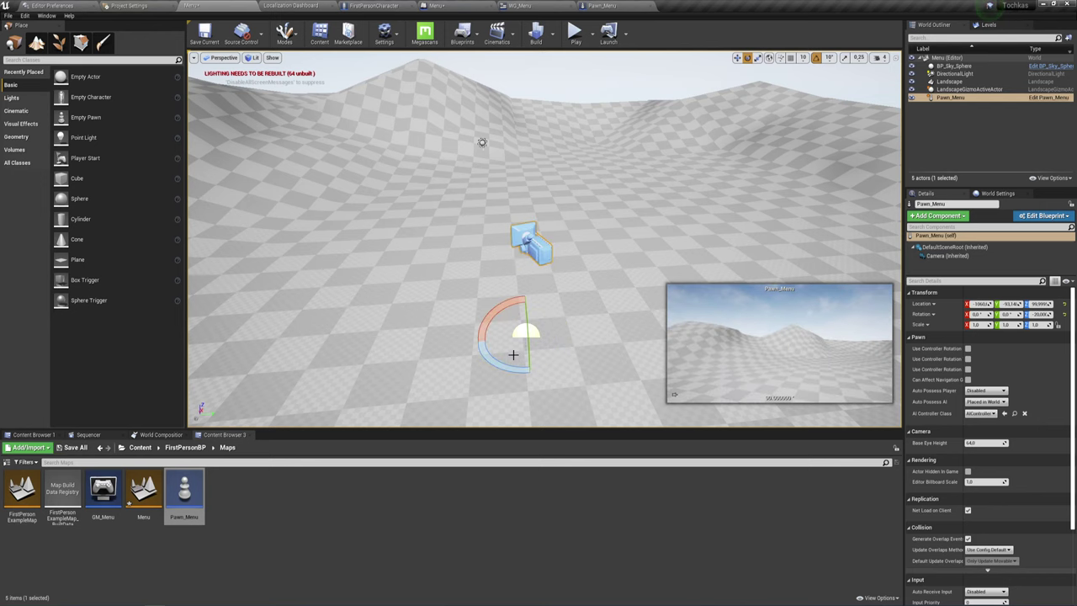
pyautogui.moveTo(521, 253); pyautogui.dragTo(454, 235, button='right')
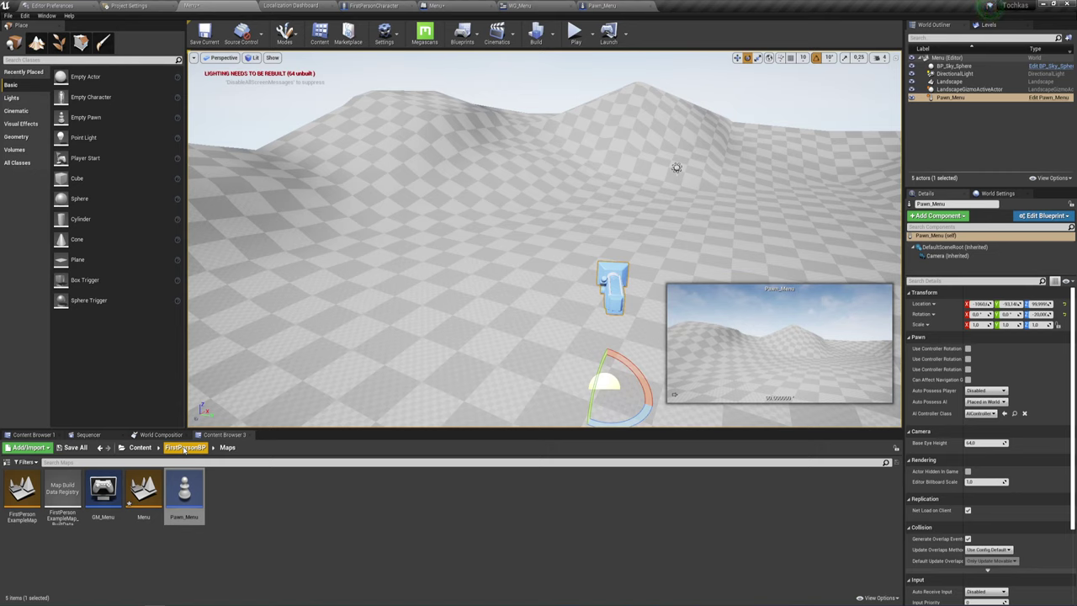
# - Open the FirstPersonBP folder in the Content Browser and switch to the blueprint editor tab
pyautogui.click(184, 448)
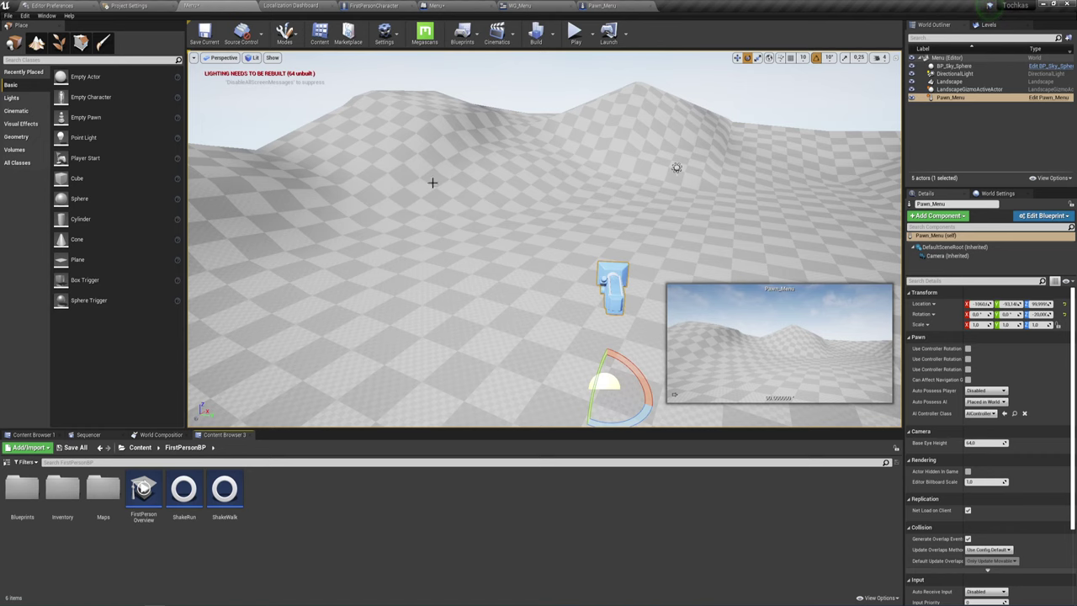
pyautogui.moveTo(431, 183); pyautogui.dragTo(505, 211, button='right')
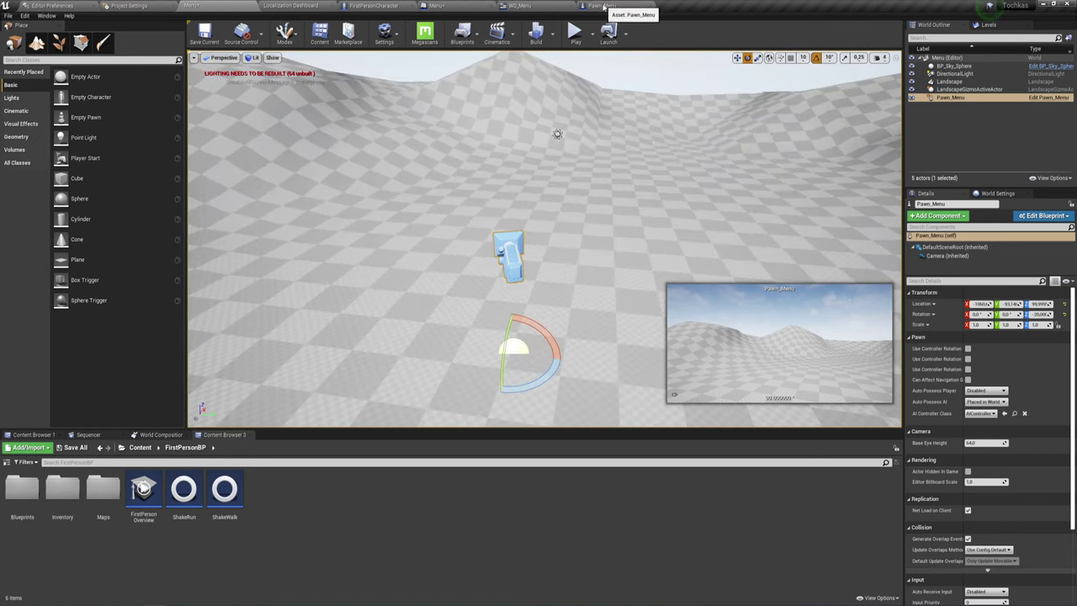
pyautogui.click(599, 6)
# - In the WG_Menu designer, add an Image widget to the root Canvas Panel
pyautogui.click(526, 6)
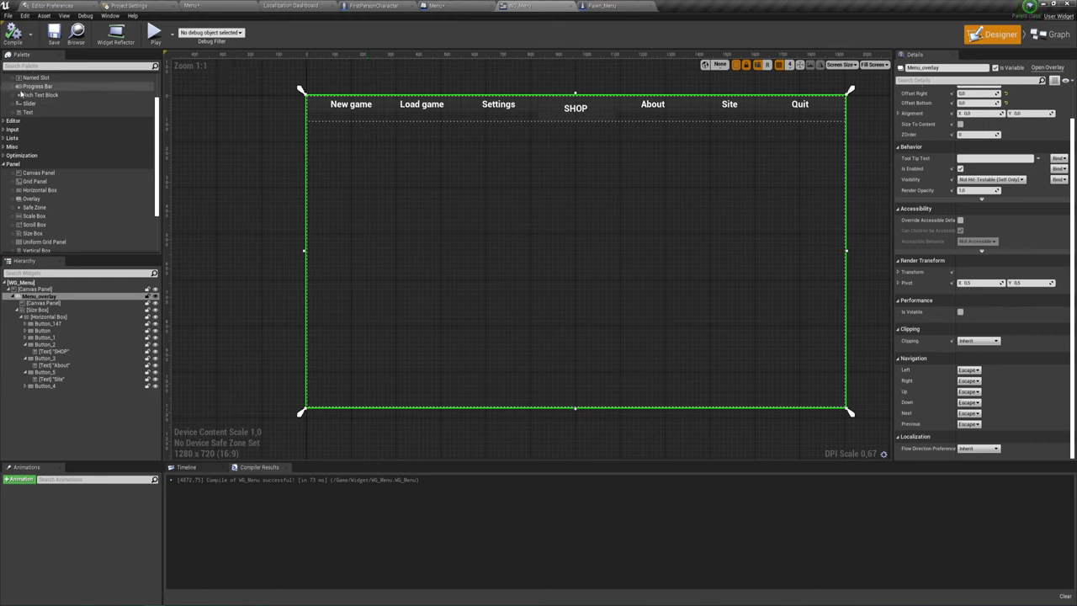
pyautogui.click(38, 290)
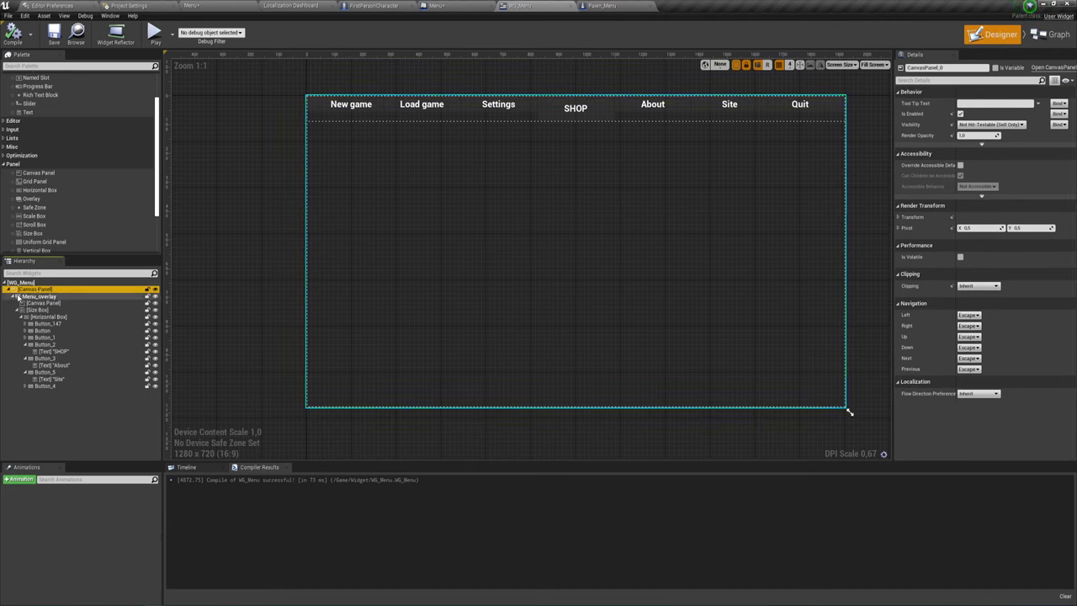
pyautogui.click(14, 297)
pyautogui.click(37, 297)
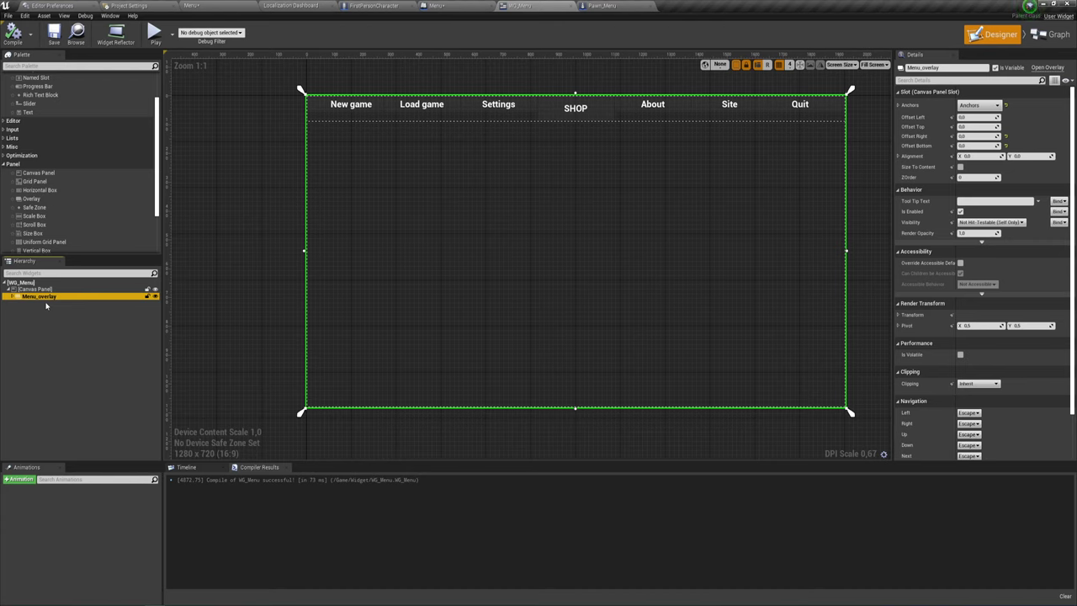
pyautogui.click(38, 290)
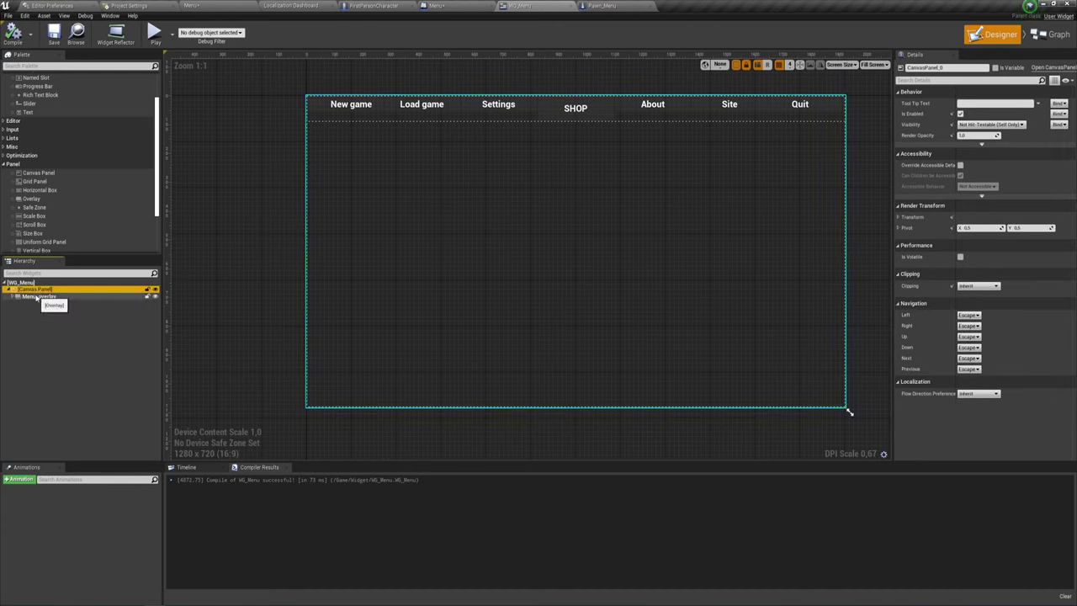
pyautogui.scroll(2, 63, 164)
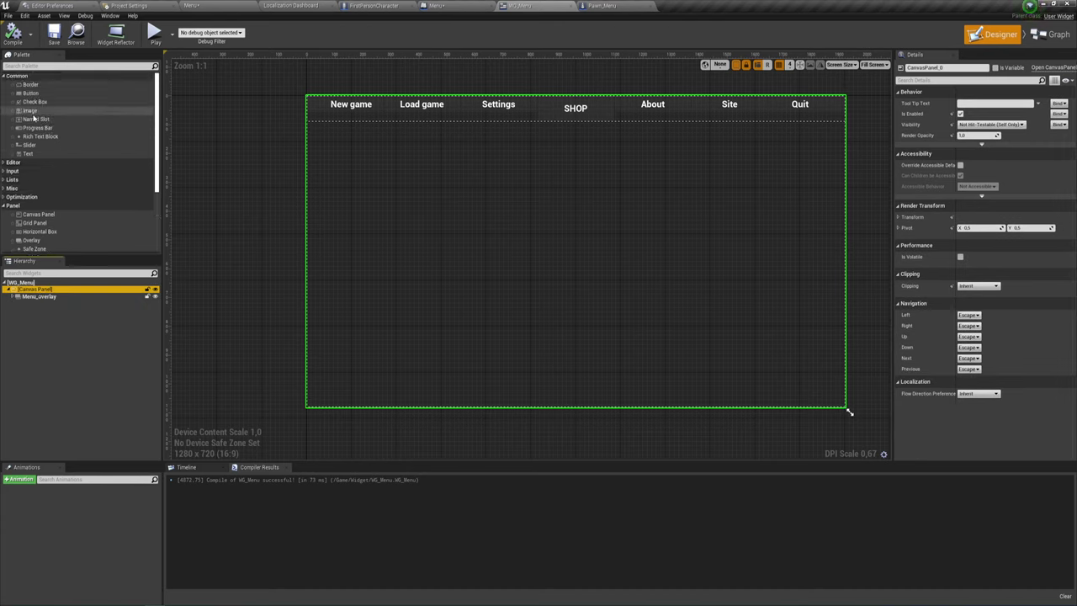
pyautogui.moveTo(32, 111); pyautogui.dragTo(38, 294)
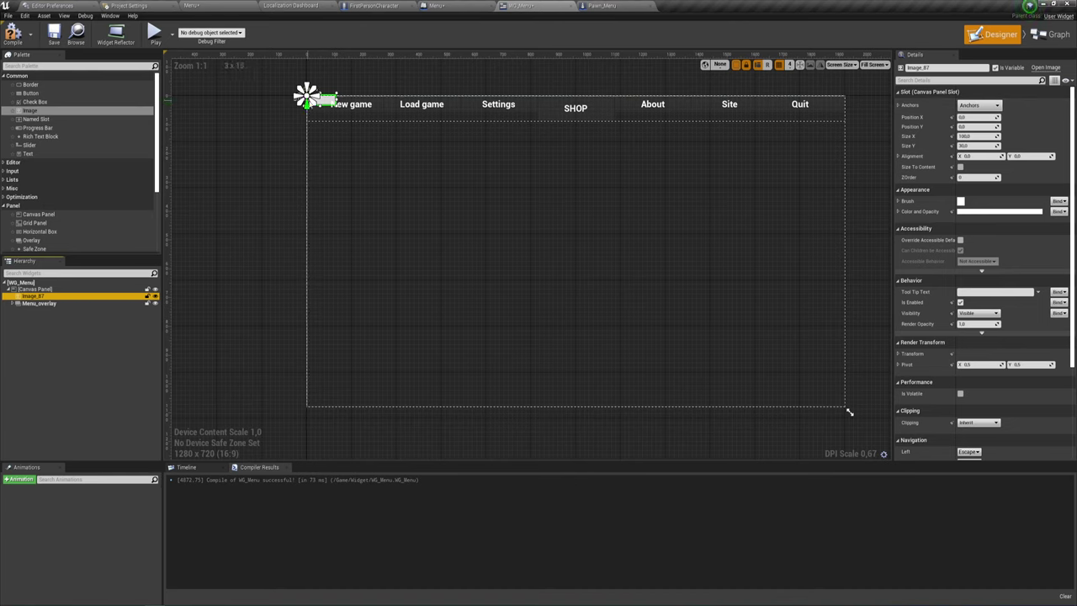
# - Anchor the image to full stretch with 0 offsets, compile, and return to the Menu level
pyautogui.click(979, 106)
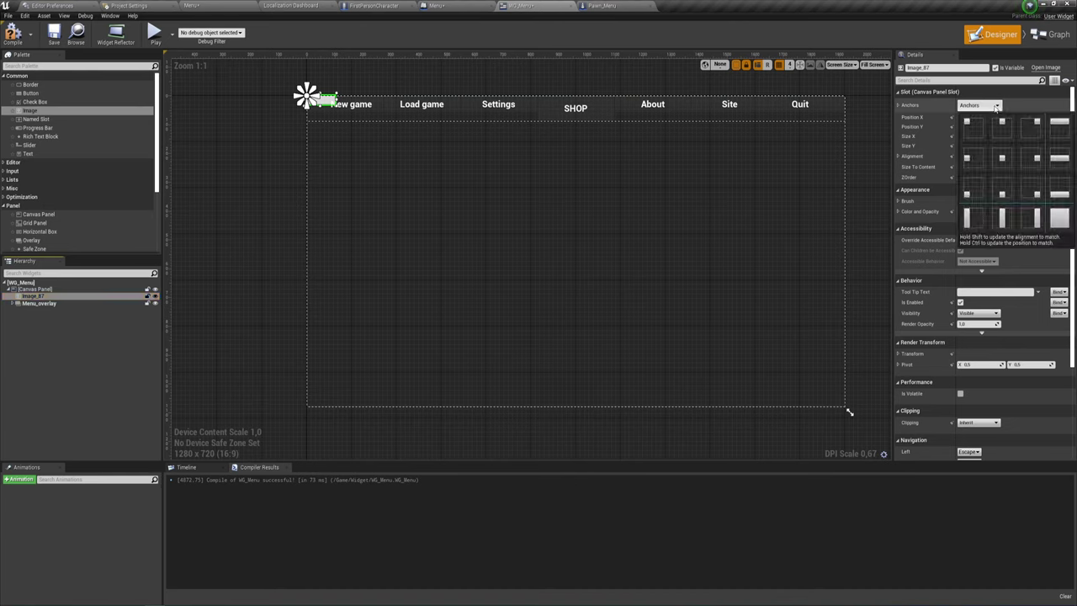
pyautogui.click(1054, 218)
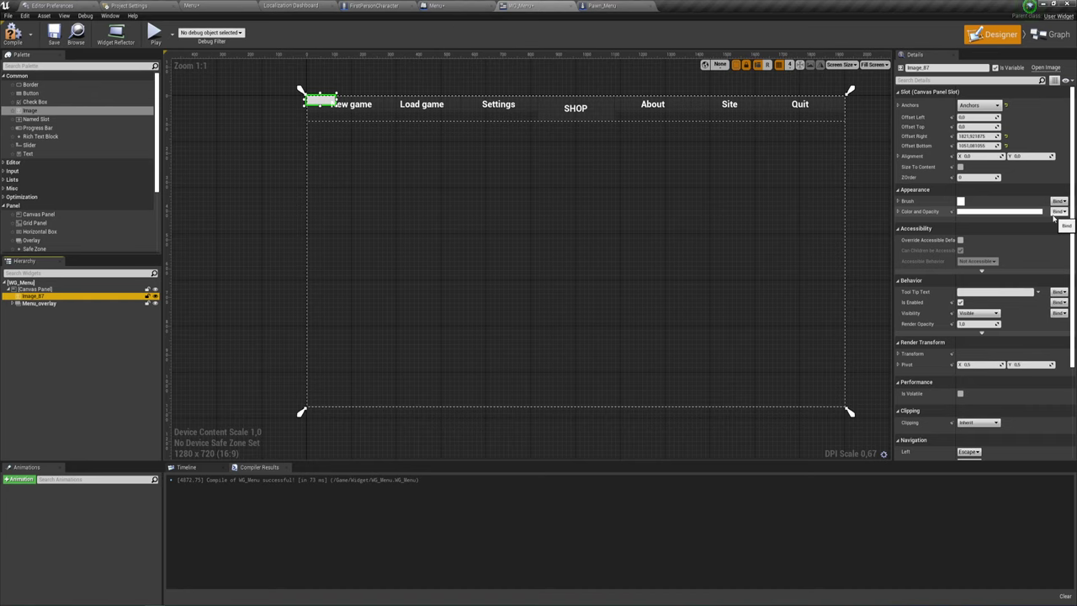
pyautogui.click(978, 136)
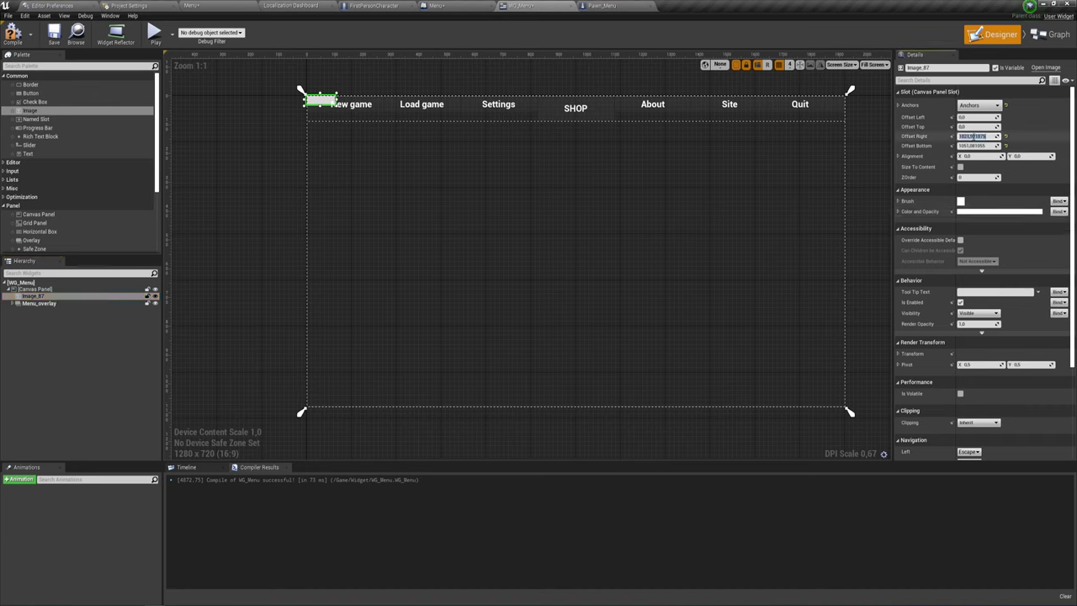
pyautogui.write('0')
pyautogui.click(974, 145)
pyautogui.write('0')
pyautogui.press('Return')
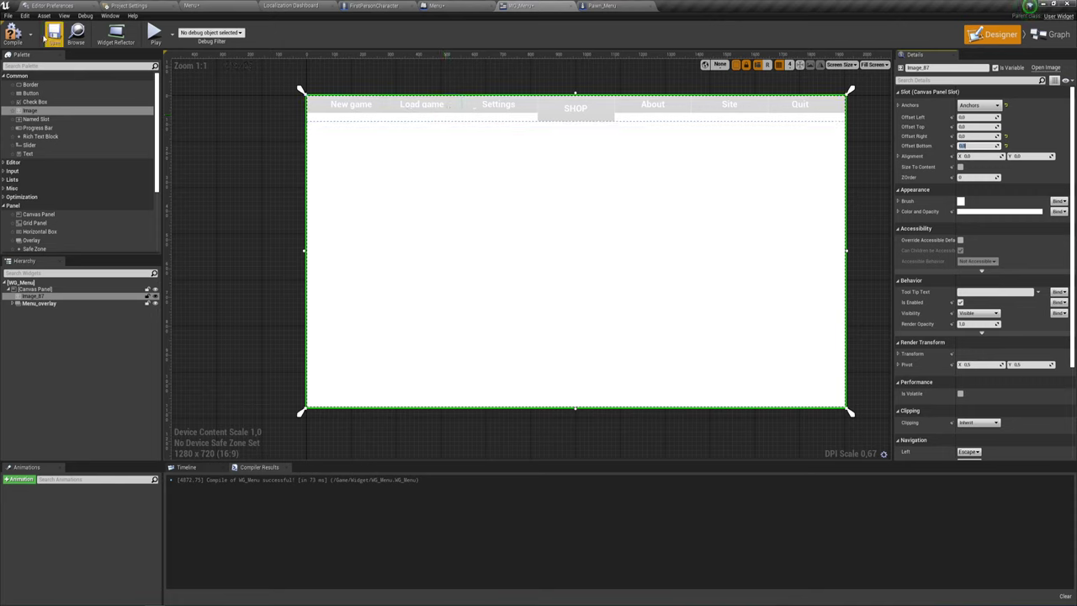
pyautogui.click(13, 32)
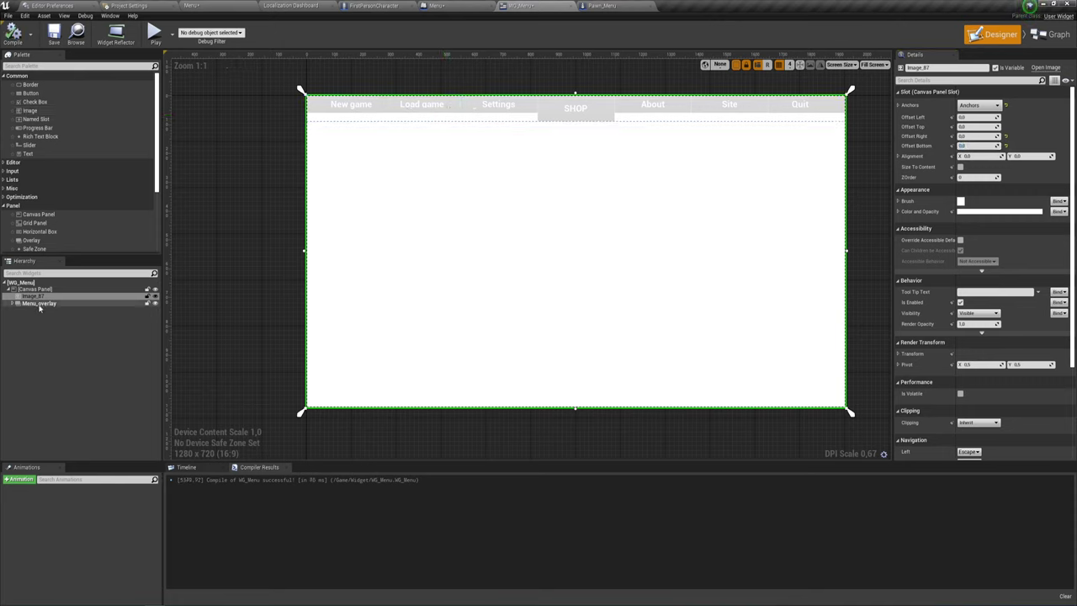
pyautogui.click(204, 4)
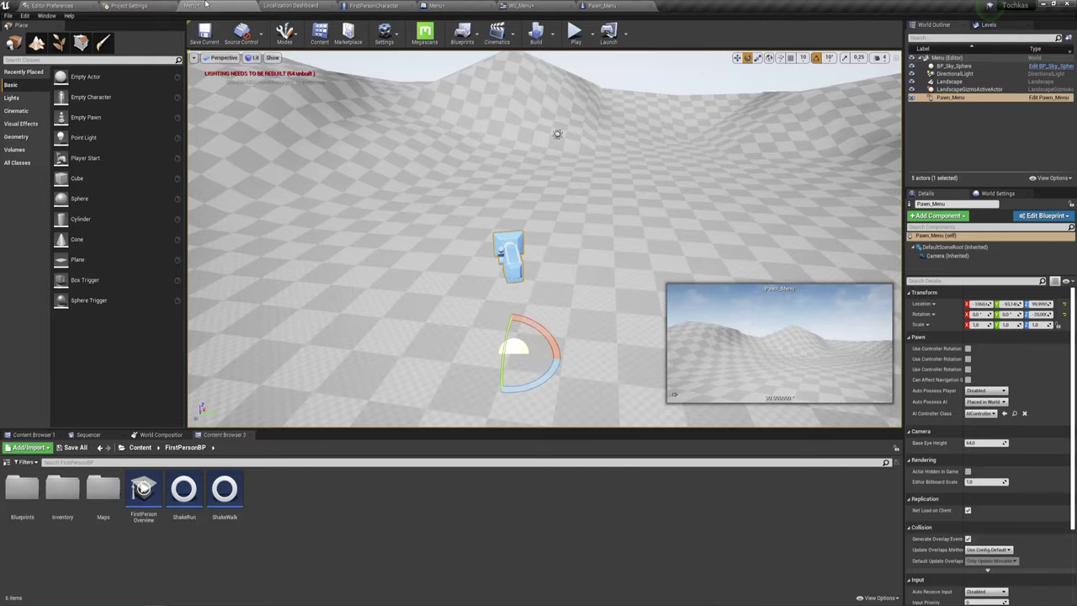
# - Open the Maps folder and start an import into /Game/FirstPersonBP/Maps
pyautogui.rightClick(294, 510)
pyautogui.click(252, 558)
pyautogui.rightClick(282, 510)
pyautogui.moveTo(302, 476)
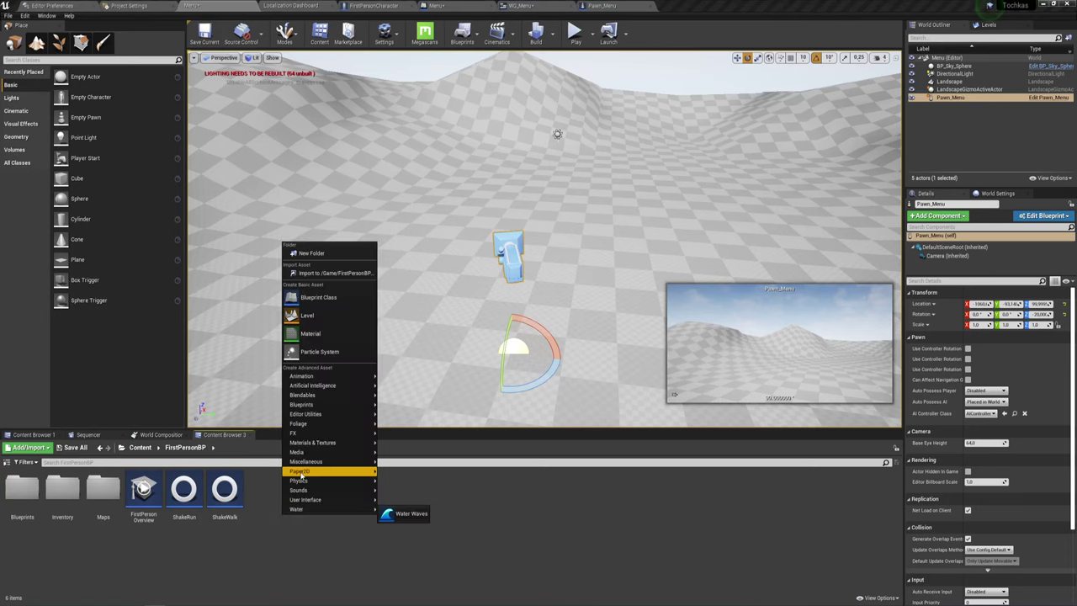
pyautogui.doubleClick(103, 492)
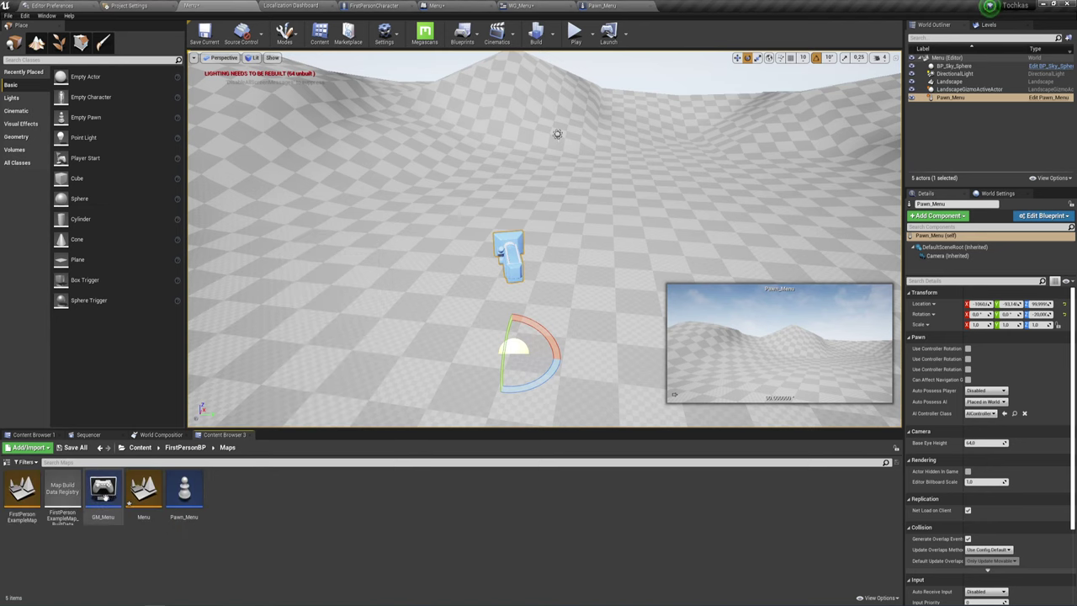
pyautogui.rightClick(257, 530)
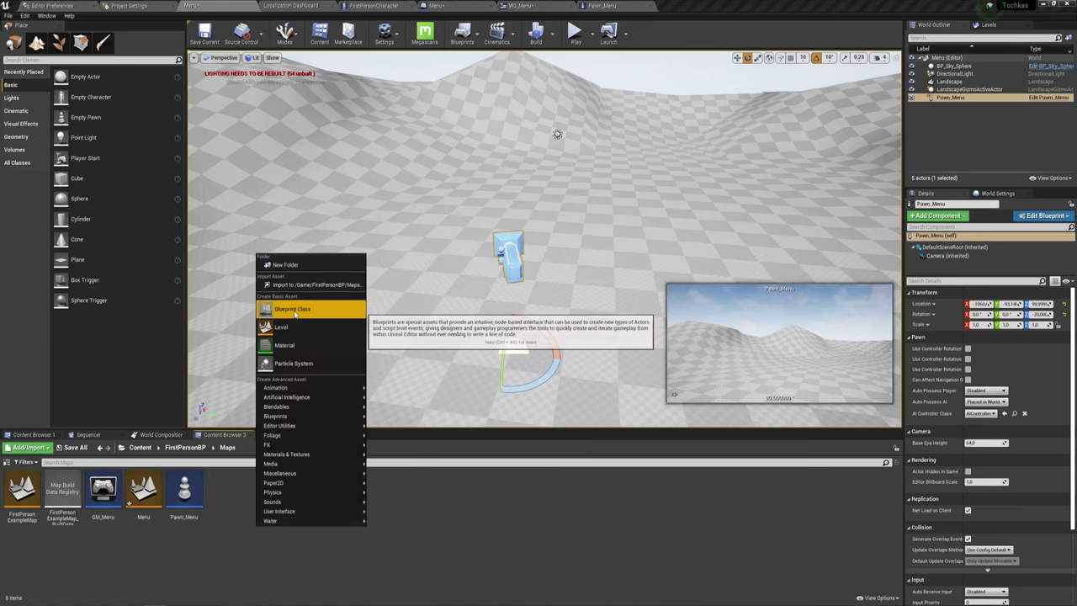
pyautogui.moveTo(286, 397)
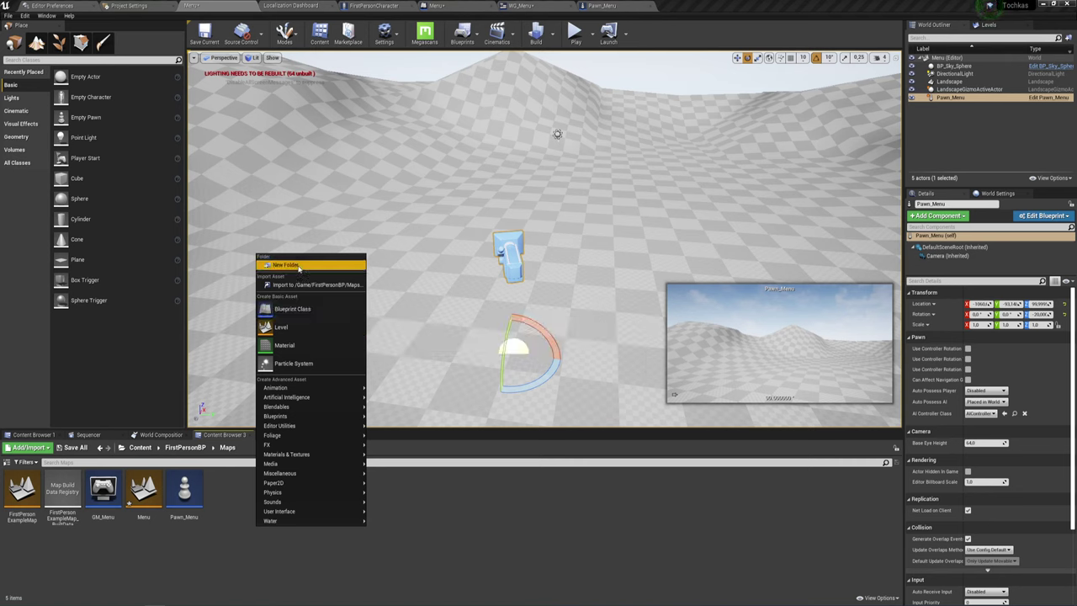
pyautogui.click(297, 286)
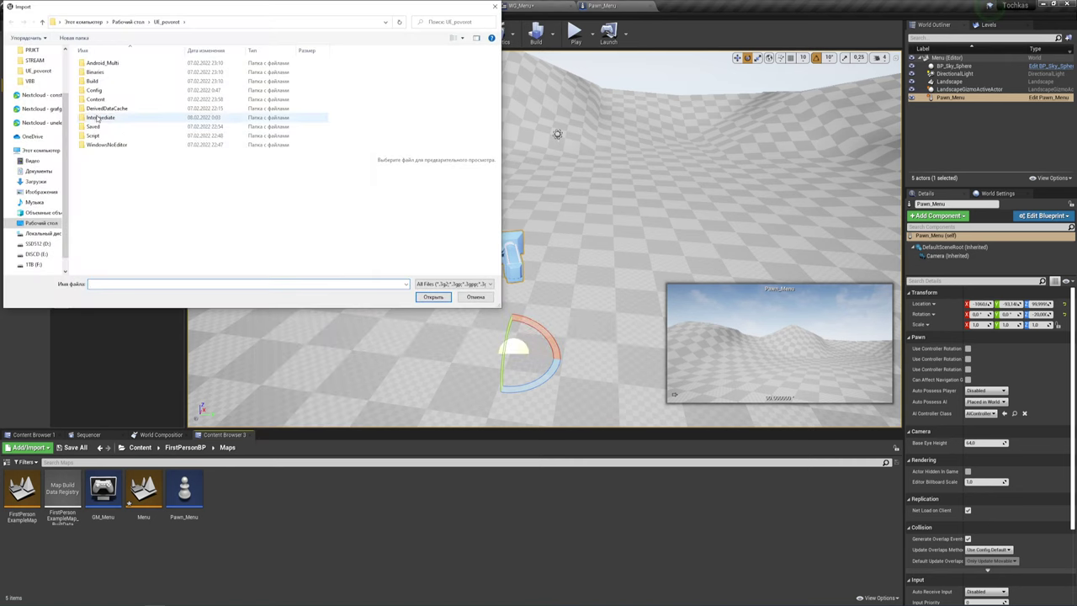
# - Import fon.jpg from the Desktop as the fon texture in the Maps folder
pyautogui.click(39, 221)
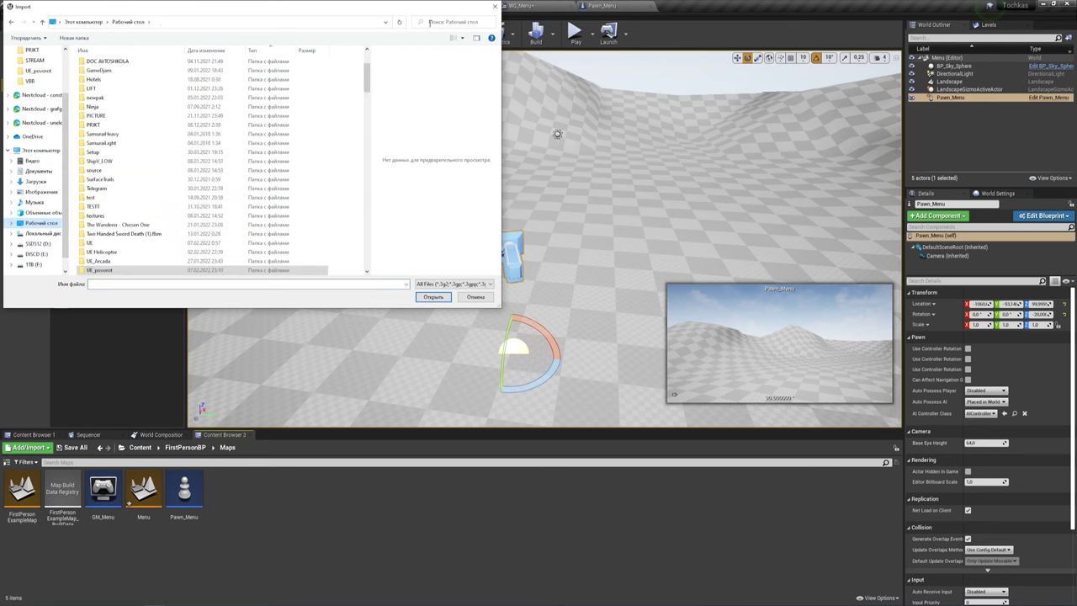
pyautogui.write('fon')
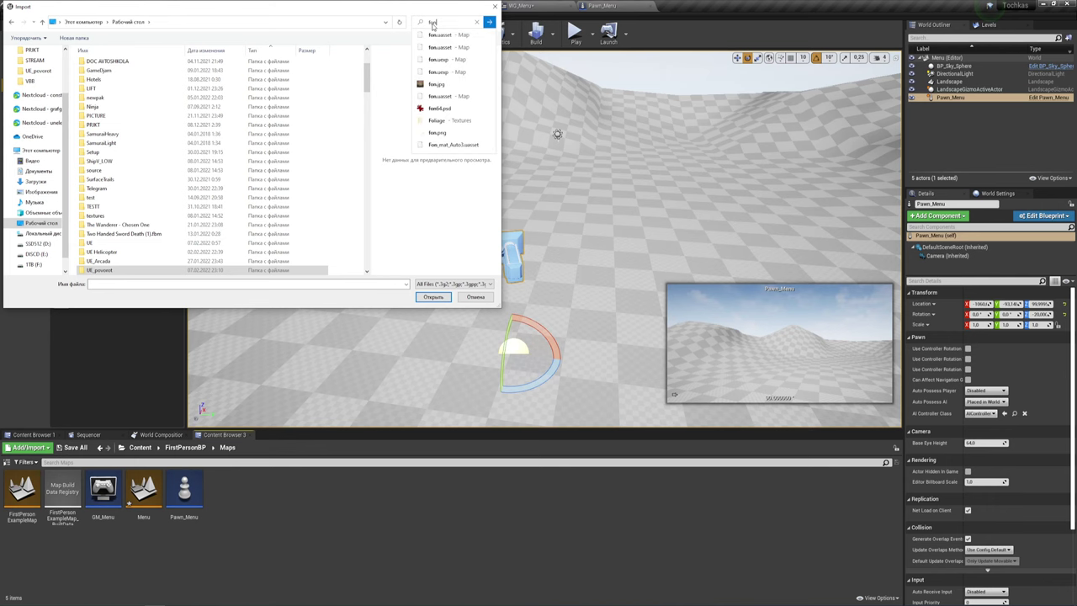
pyautogui.click(434, 98)
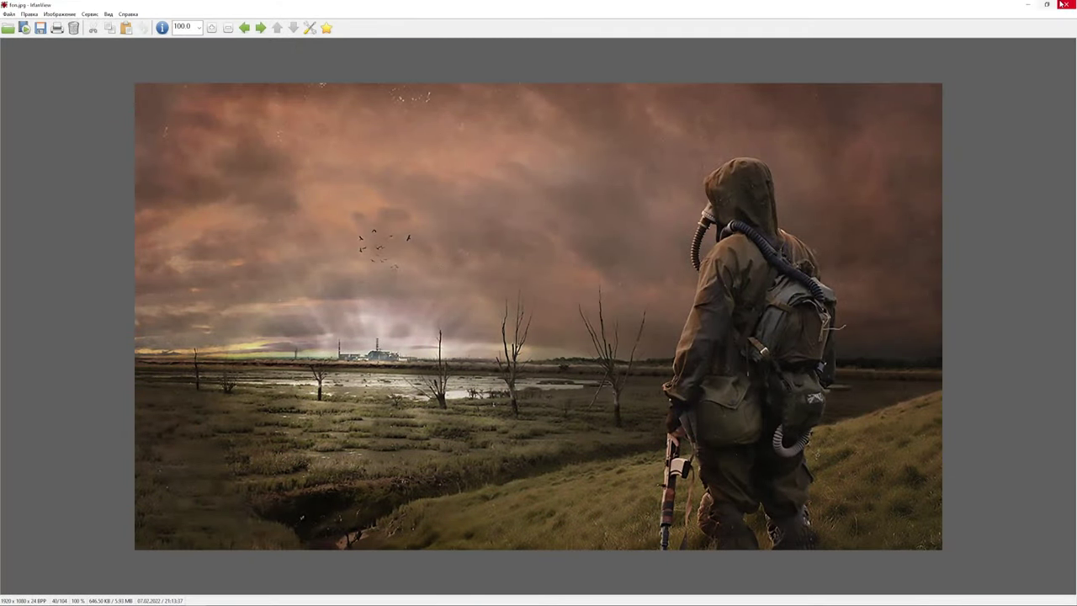
pyautogui.click(1064, 4)
pyautogui.scroll(-3, 124, 262)
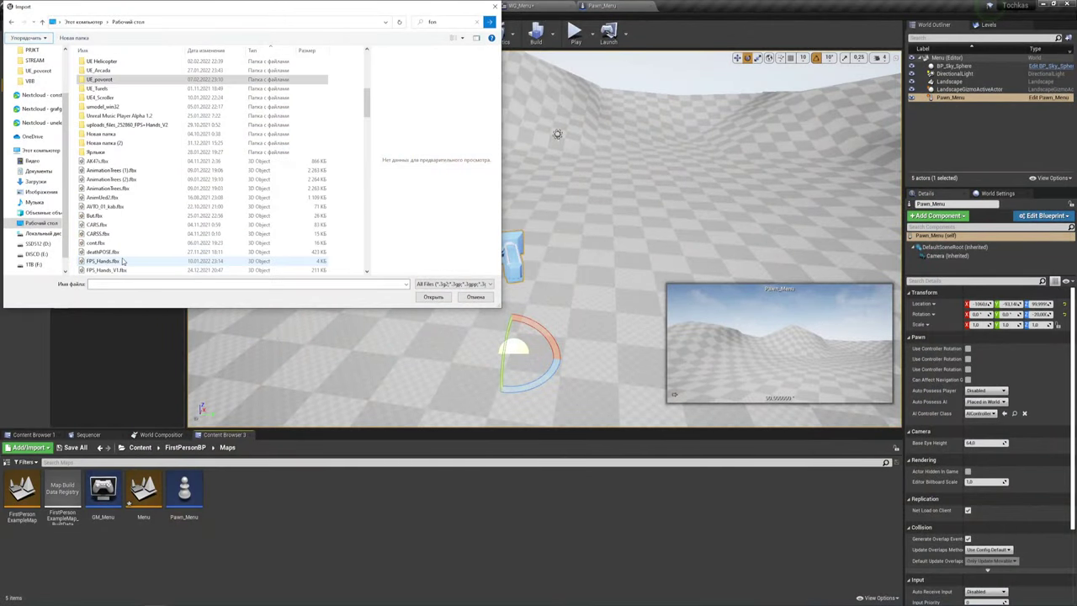
pyautogui.scroll(-2, 124, 262)
pyautogui.scroll(-3, 124, 262)
pyautogui.scroll(-3, 116, 218)
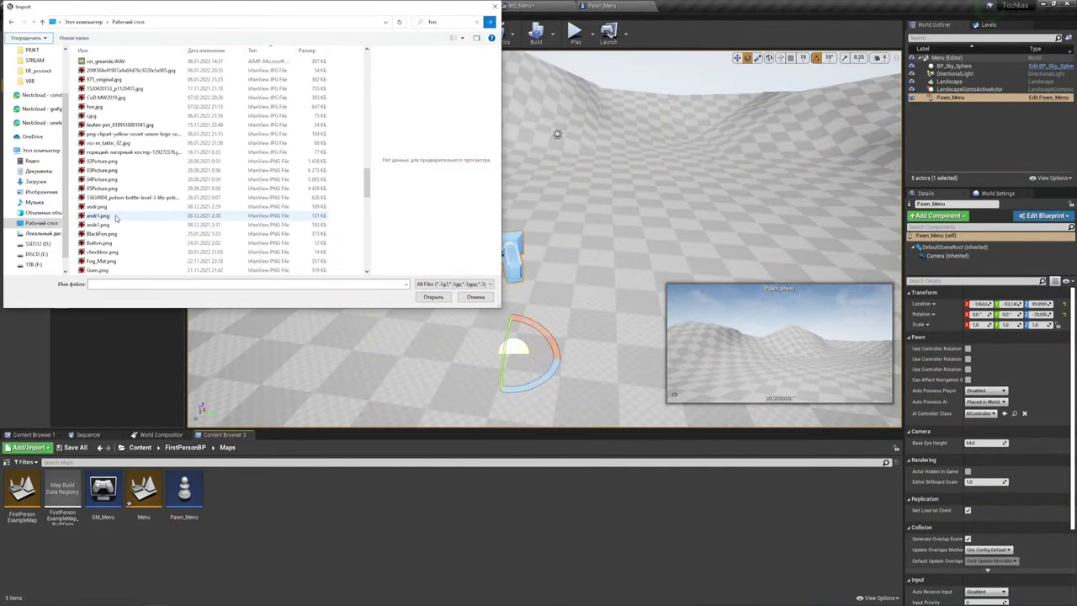
pyautogui.scroll(-10, 97, 193)
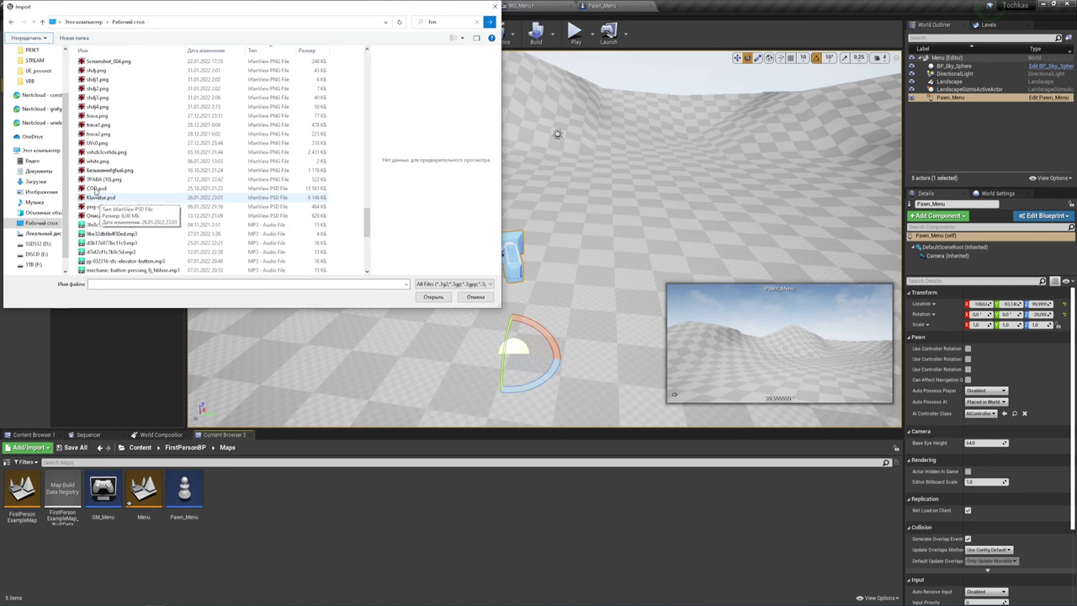
pyautogui.scroll(5, 97, 147)
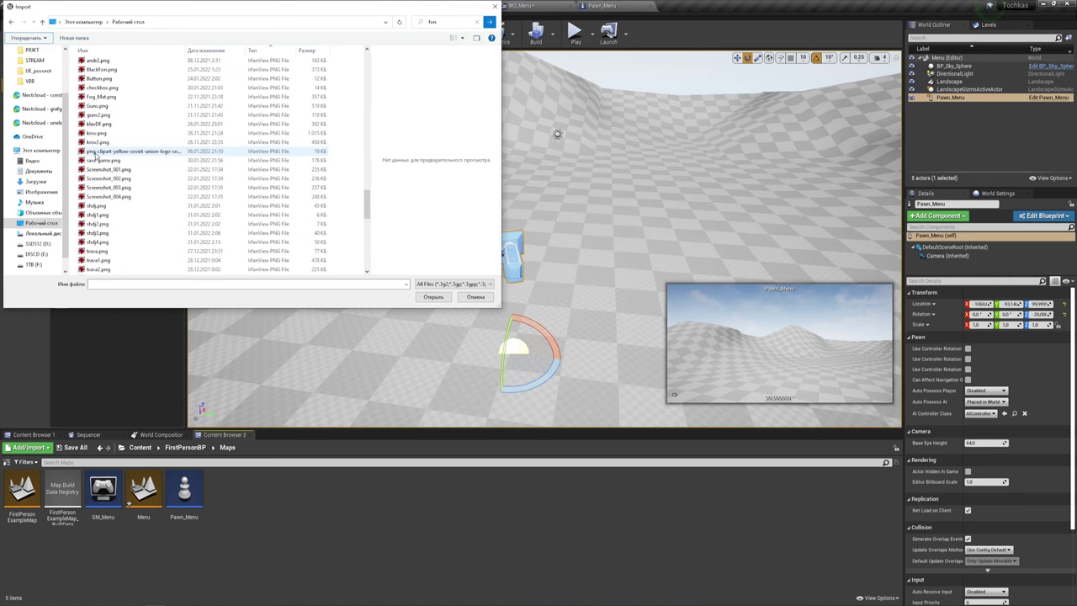
pyautogui.scroll(3, 103, 133)
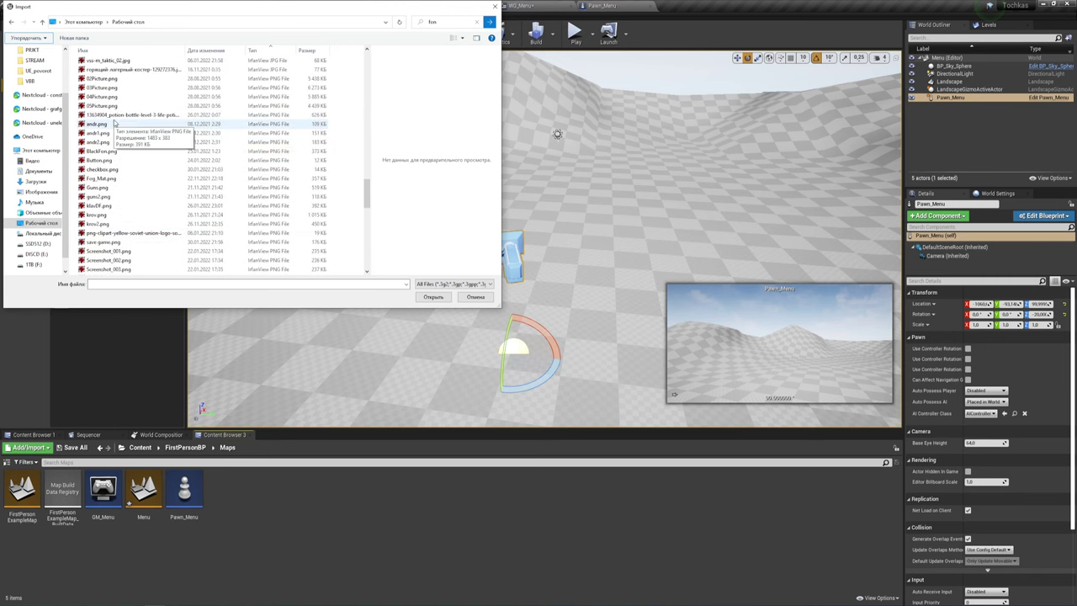
pyautogui.scroll(2, 105, 128)
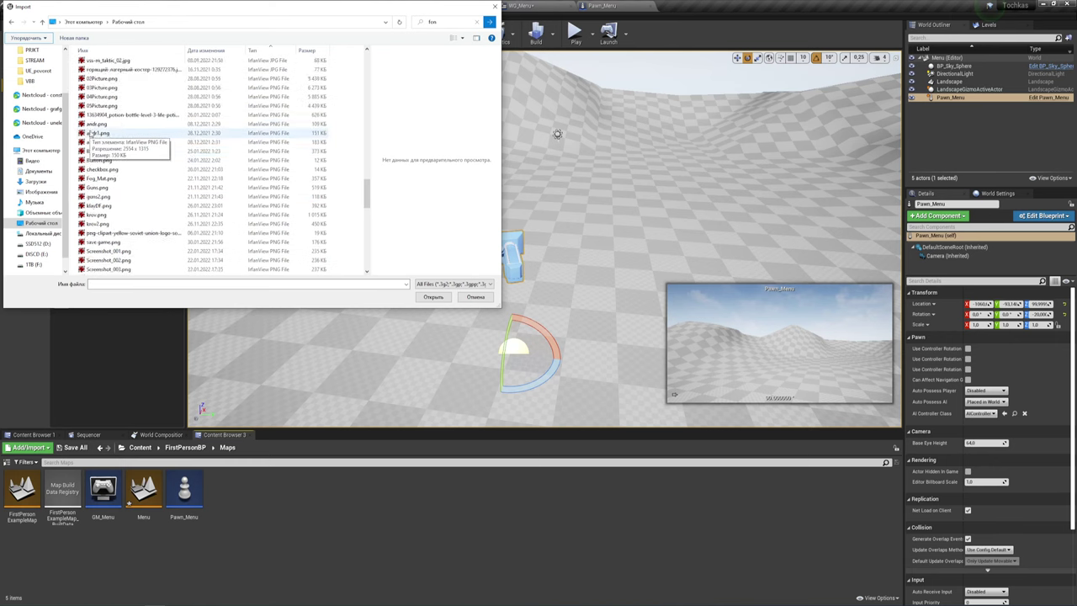
pyautogui.click(95, 79)
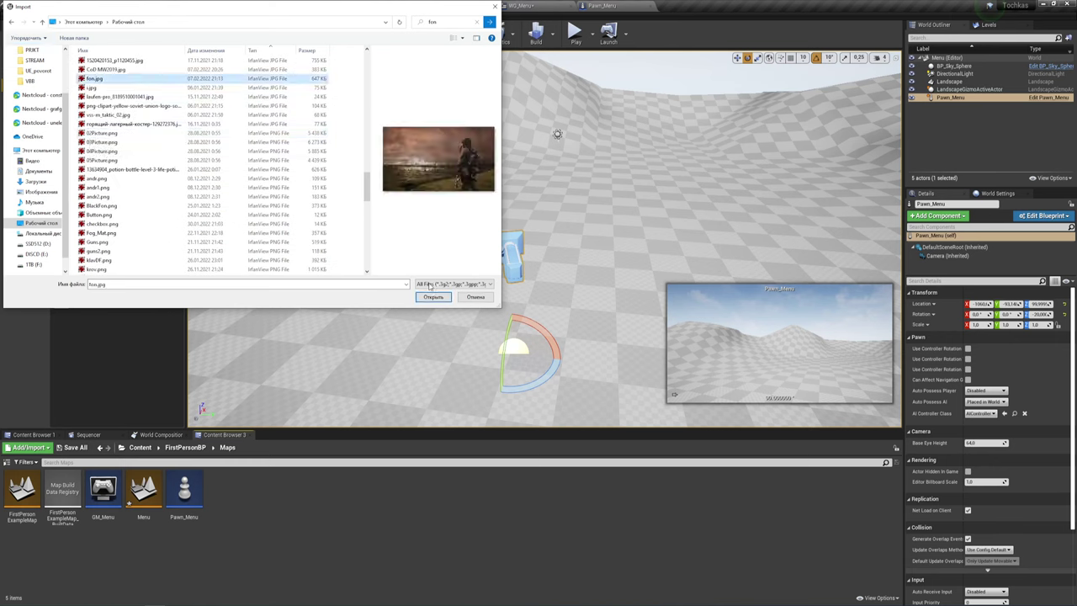
pyautogui.click(432, 298)
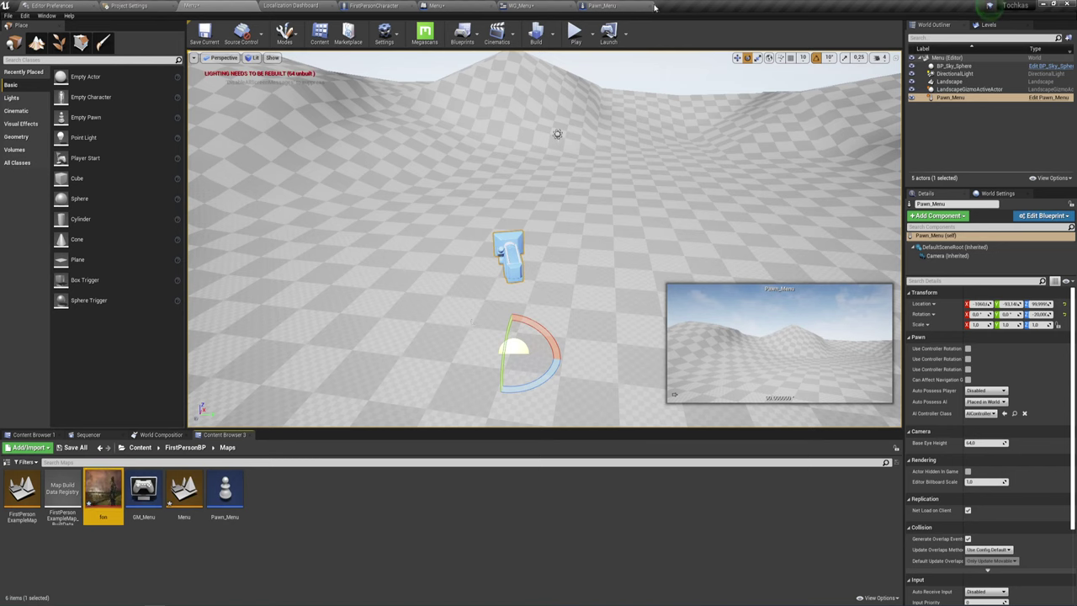
# - Compile and save the Menu level blueprint's BeginPlay graph, then close its tab
pyautogui.click(445, 7)
pyautogui.moveTo(385, 130); pyautogui.dragTo(442, 169, button='right')
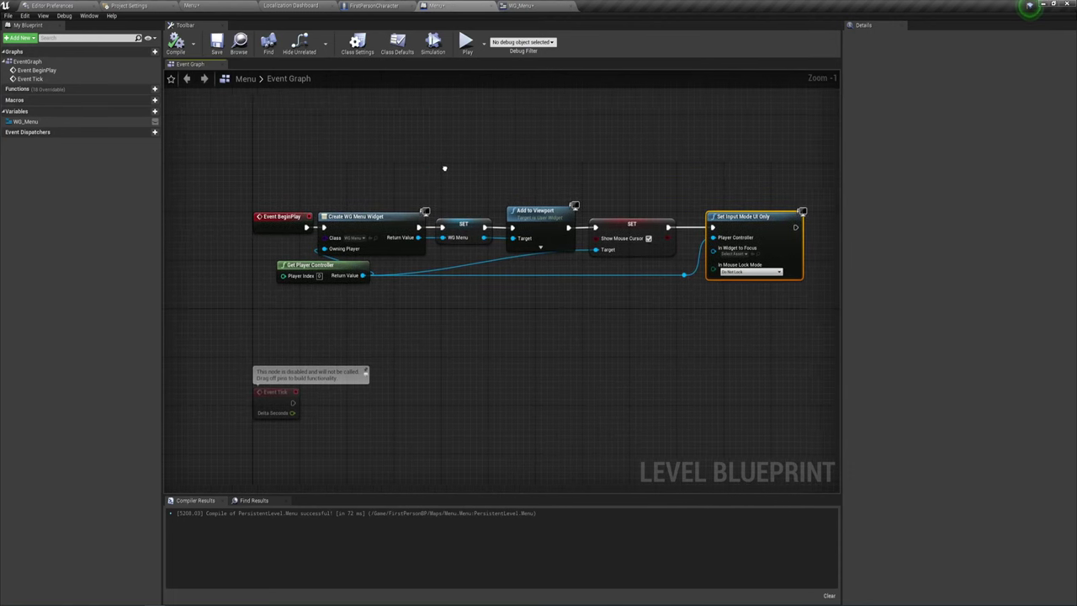
pyautogui.moveTo(187, 145); pyautogui.dragTo(794, 316)
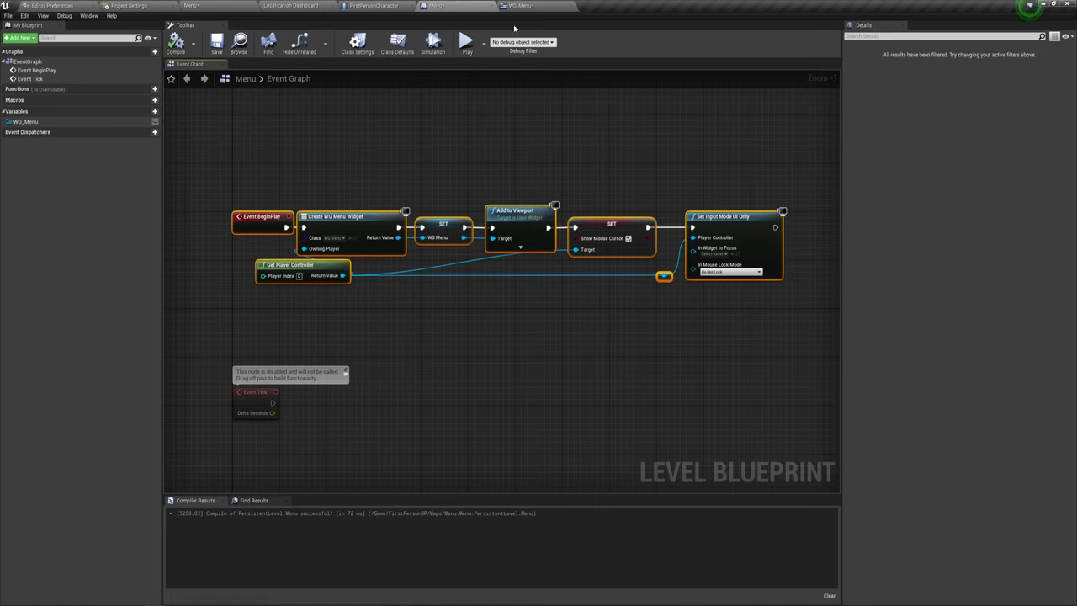
pyautogui.click(176, 44)
pyautogui.click(217, 44)
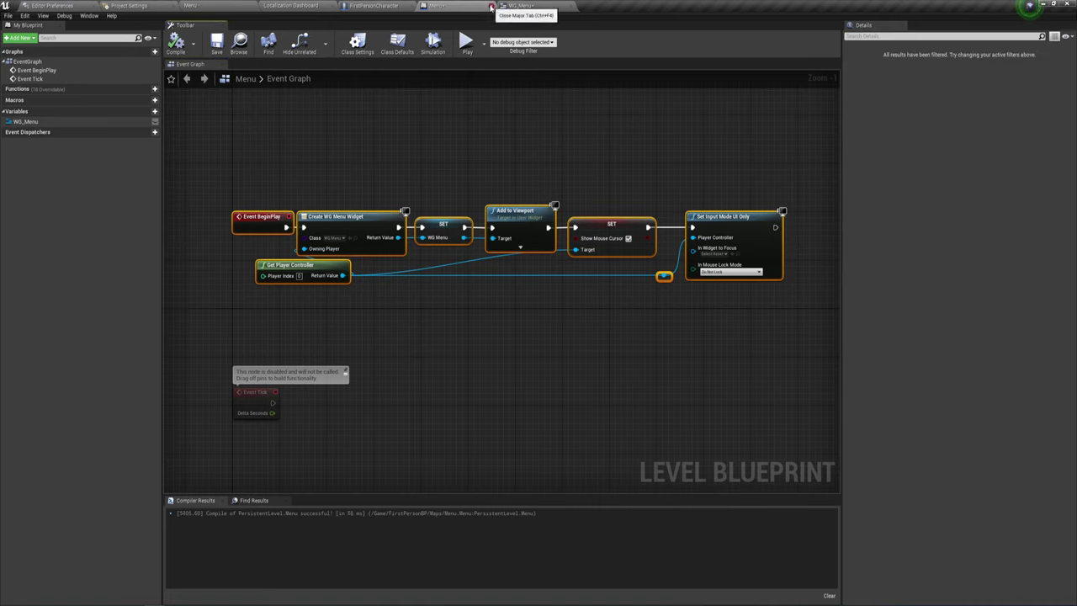
pyautogui.moveTo(595, 167); pyautogui.dragTo(791, 331)
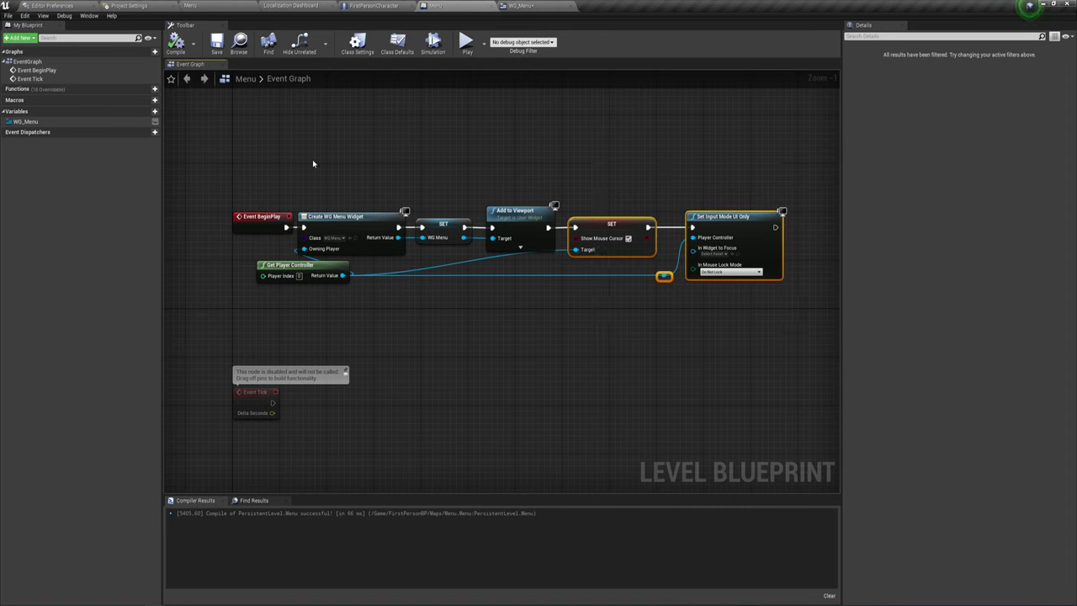
pyautogui.moveTo(312, 163); pyautogui.dragTo(533, 323)
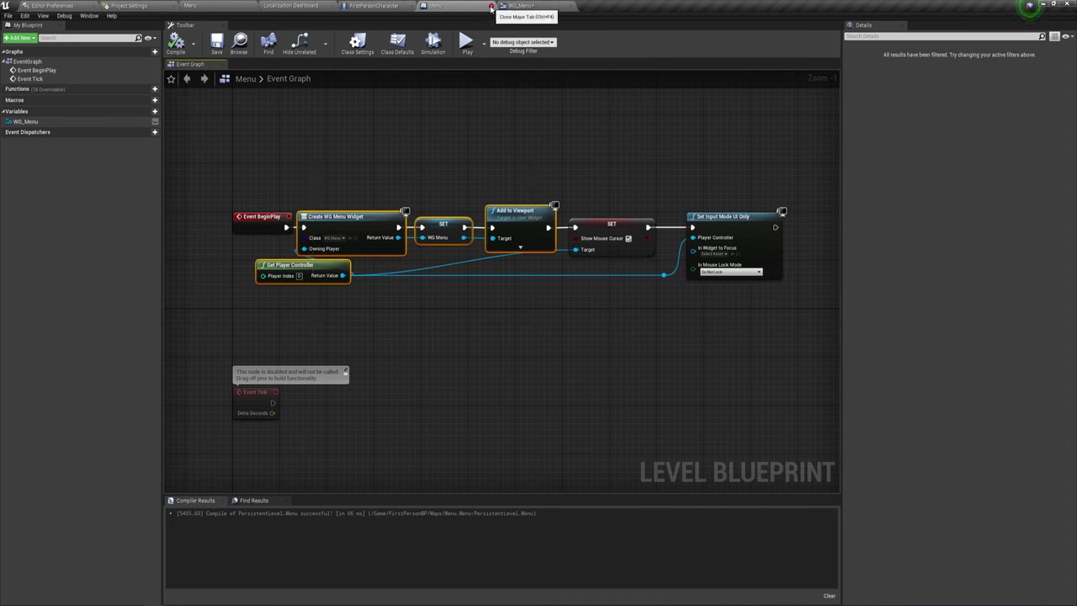
pyautogui.click(491, 7)
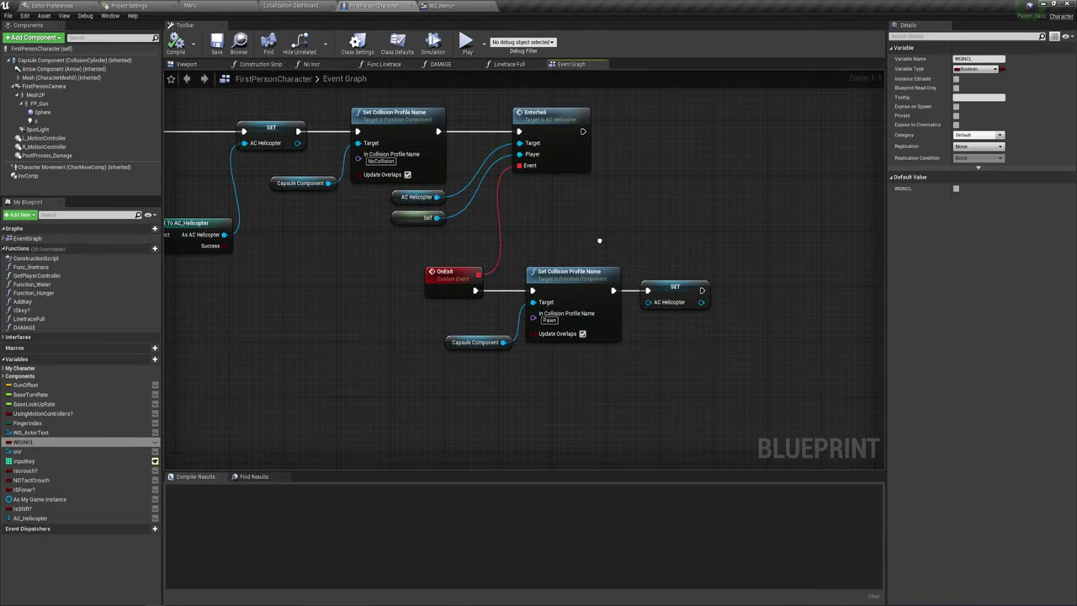
# - Close the WG_Menu, FirstPersonCharacter, Localization Dashboard and GM_Menu editors and go back to Content
pyautogui.click(442, 6)
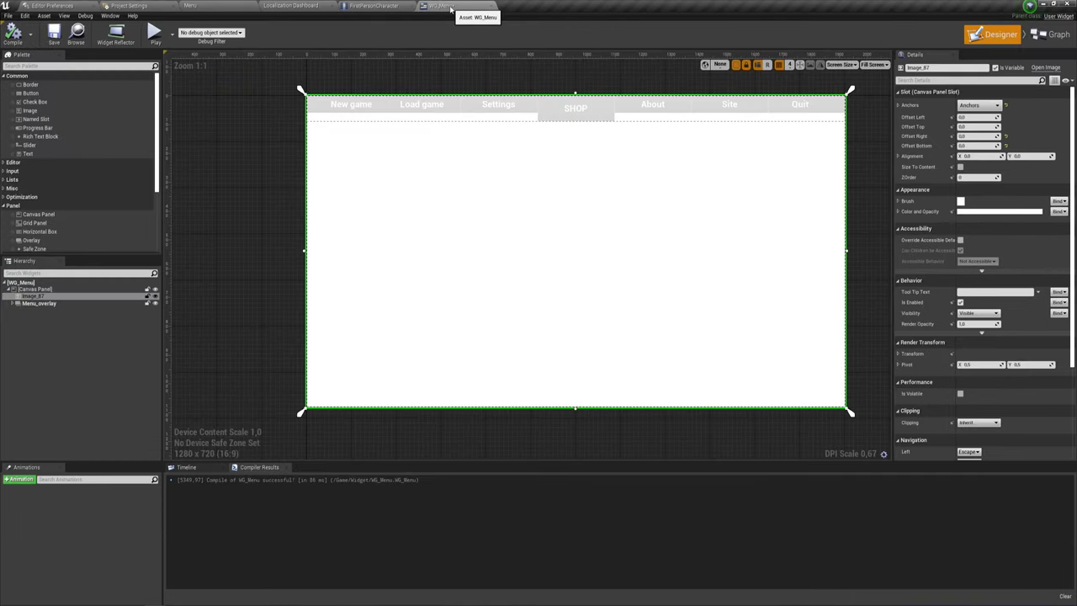
pyautogui.click(453, 6)
pyautogui.click(399, 6)
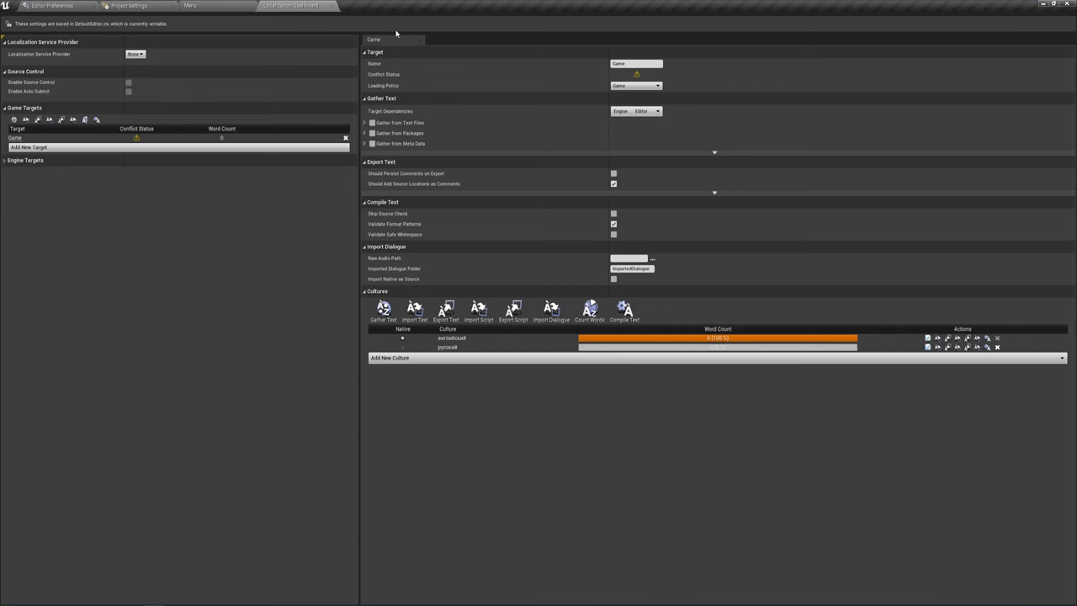
pyautogui.click(333, 5)
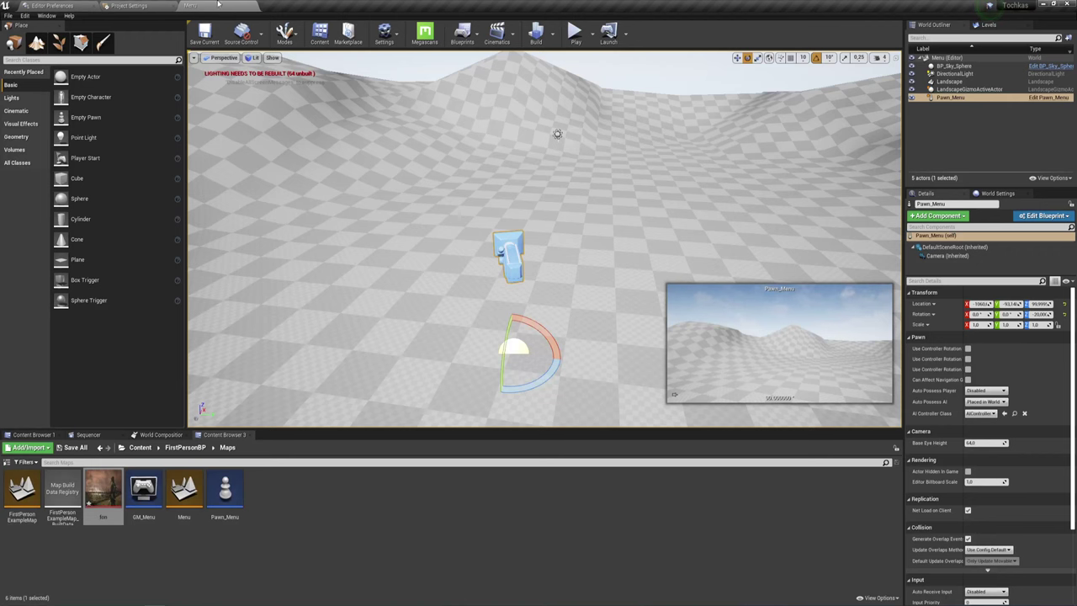
pyautogui.doubleClick(143, 491)
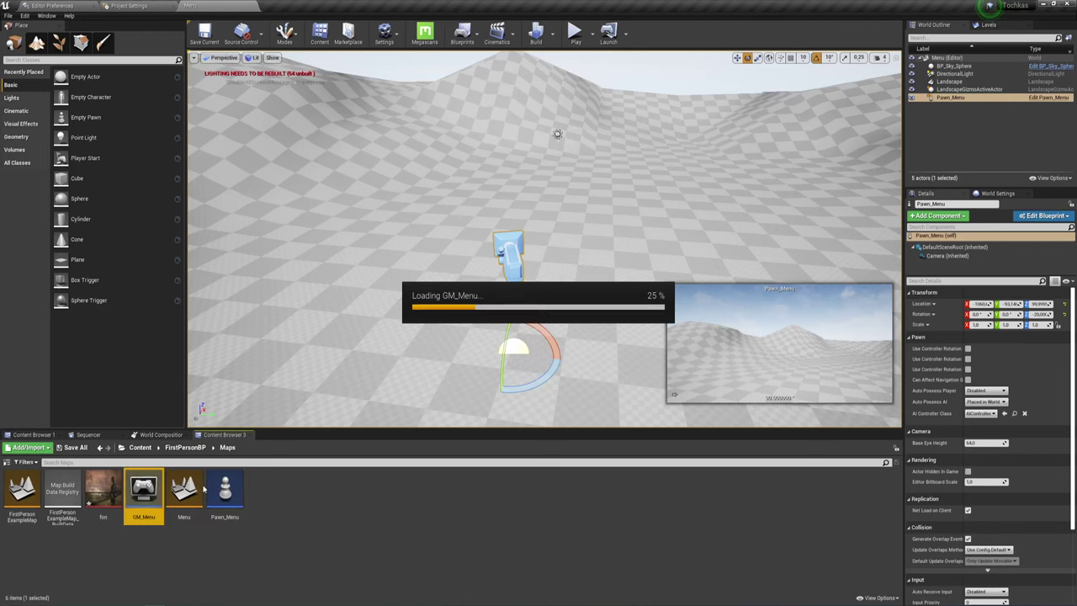
pyautogui.click(333, 6)
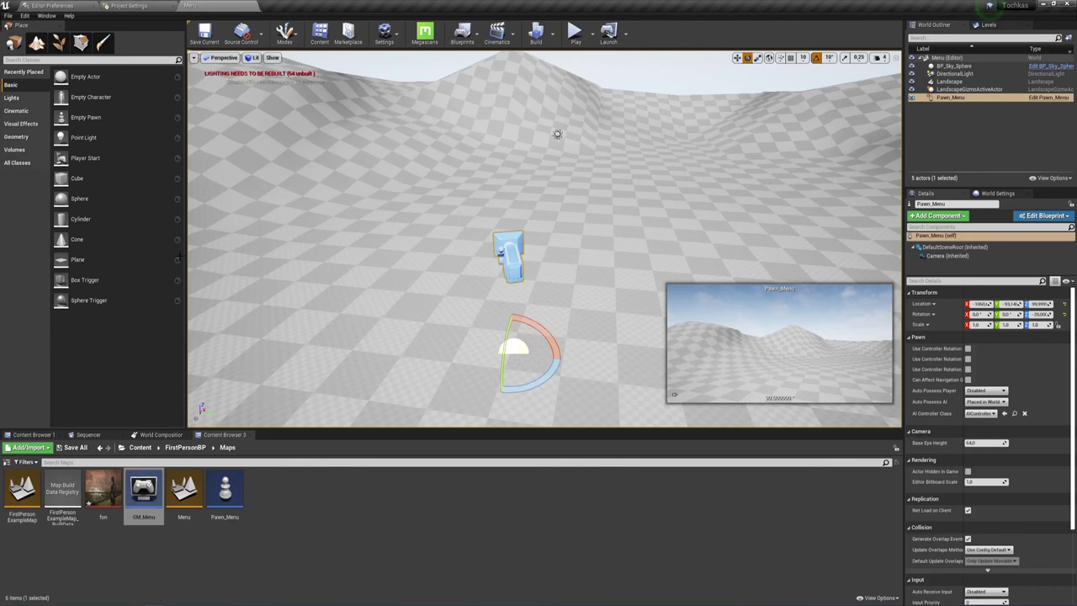
pyautogui.click(140, 447)
# - Open WG_Menu from the Widget folder and set Image_87's brush image to the fon texture
pyautogui.doubleClick(589, 490)
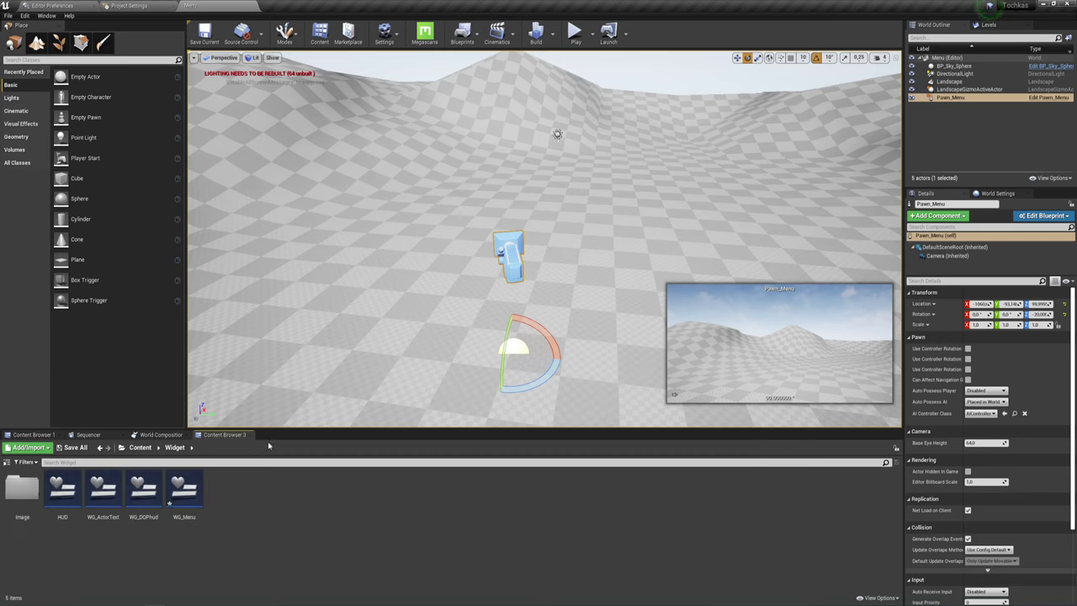
pyautogui.doubleClick(178, 497)
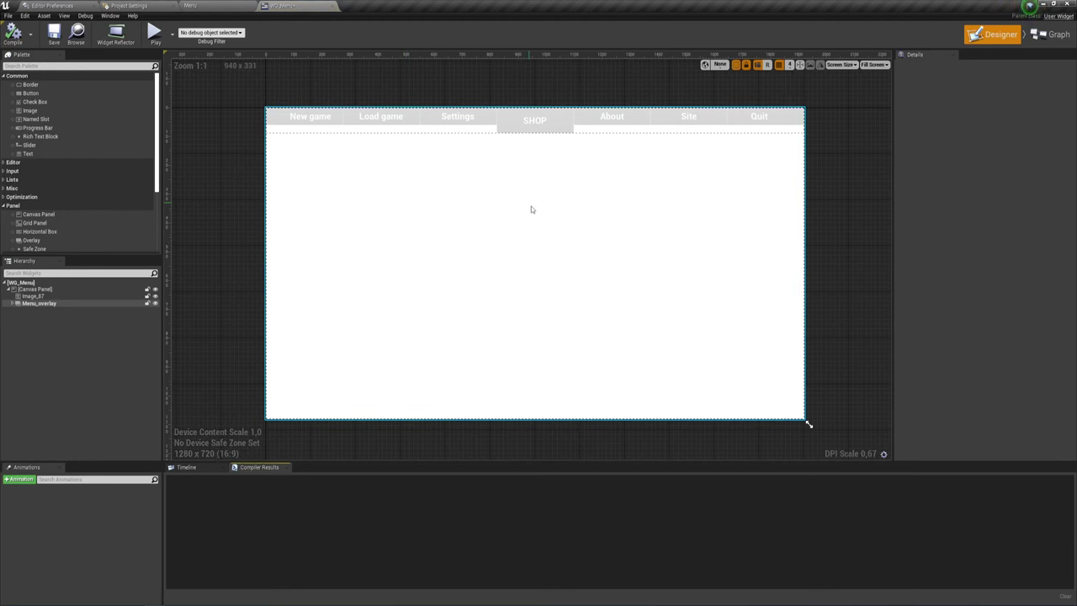
pyautogui.click(309, 256)
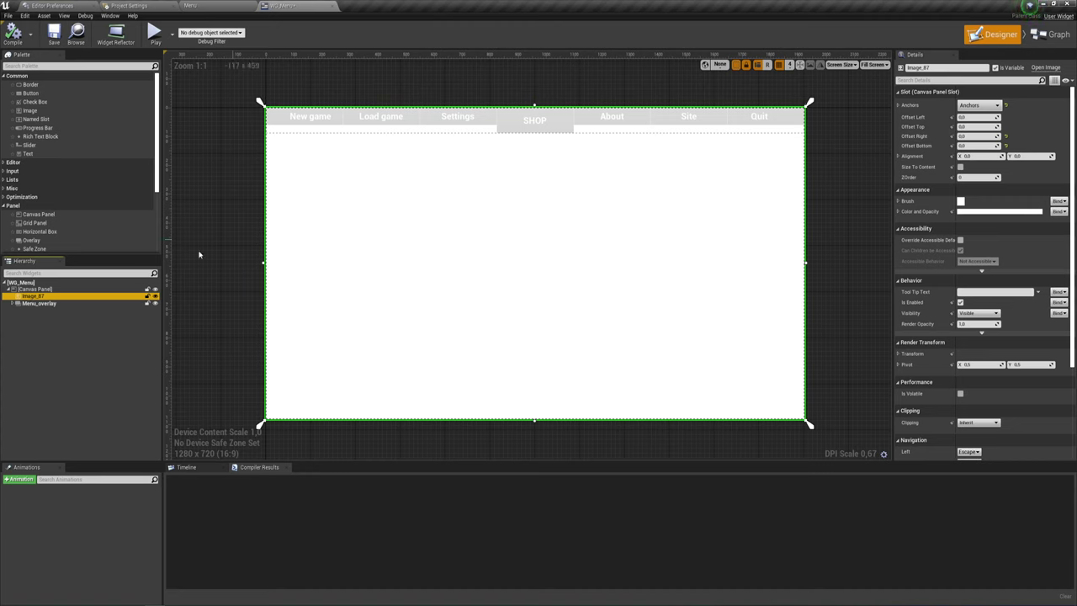
pyautogui.click(899, 202)
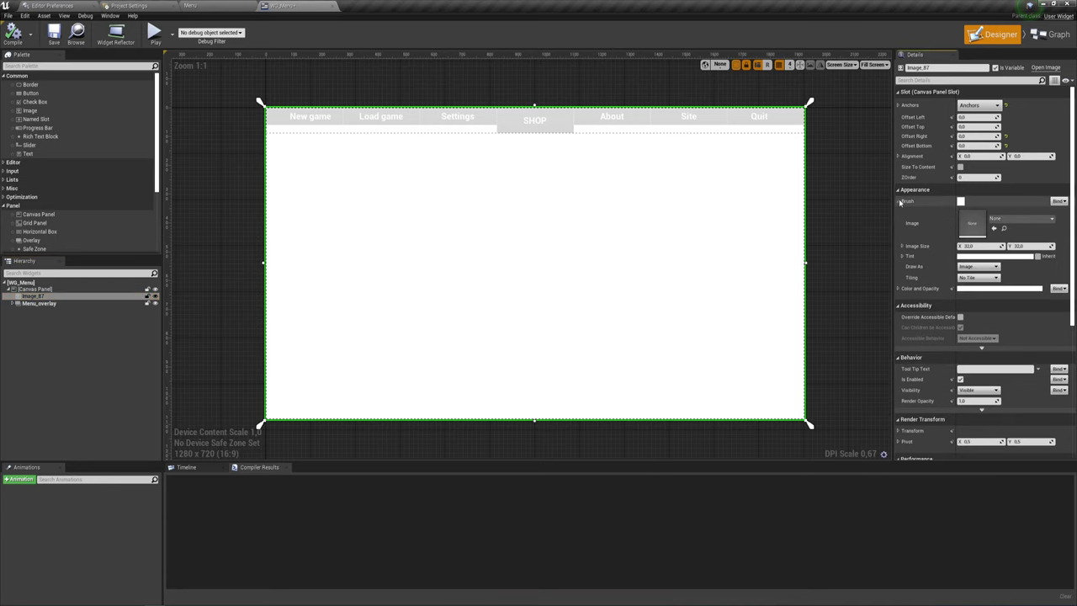
pyautogui.click(1016, 219)
pyautogui.write('fon')
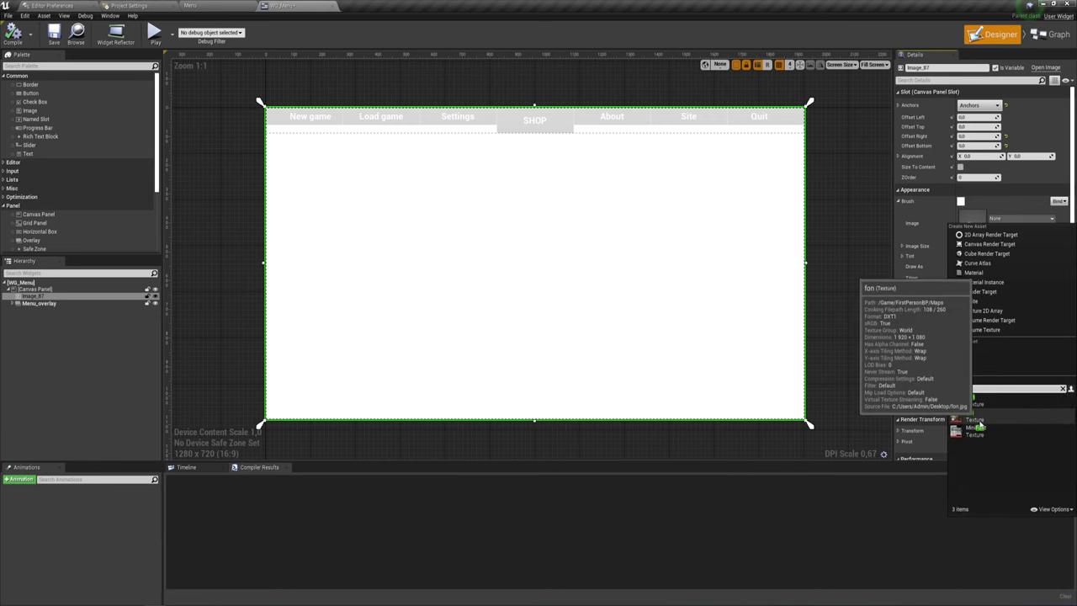
pyautogui.click(981, 404)
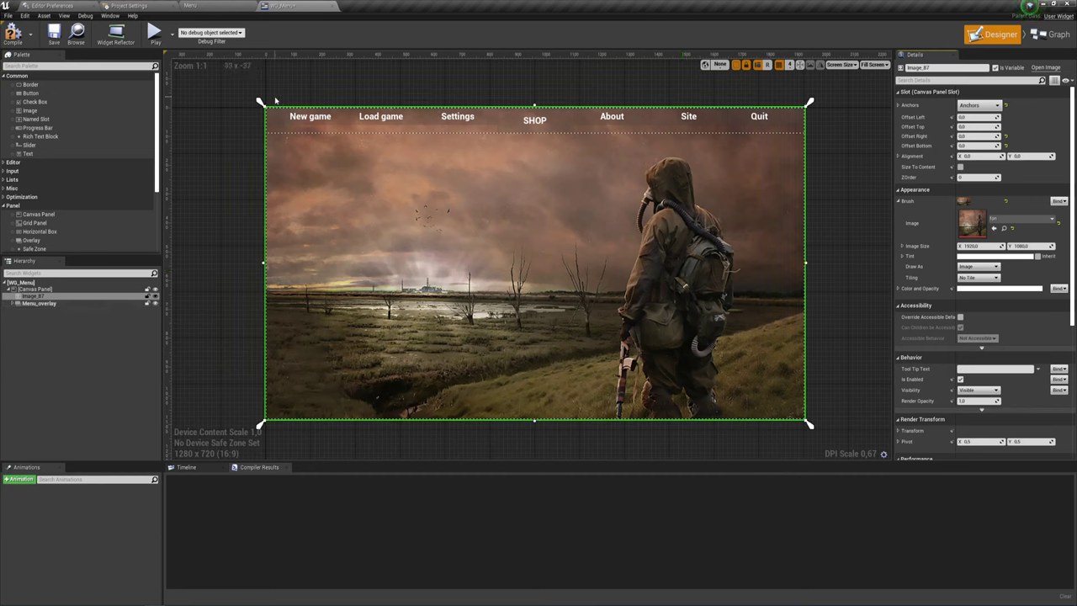
# - Compile WG_Menu, preview the menu over the wasteland photo in play mode, then stop
pyautogui.click(13, 34)
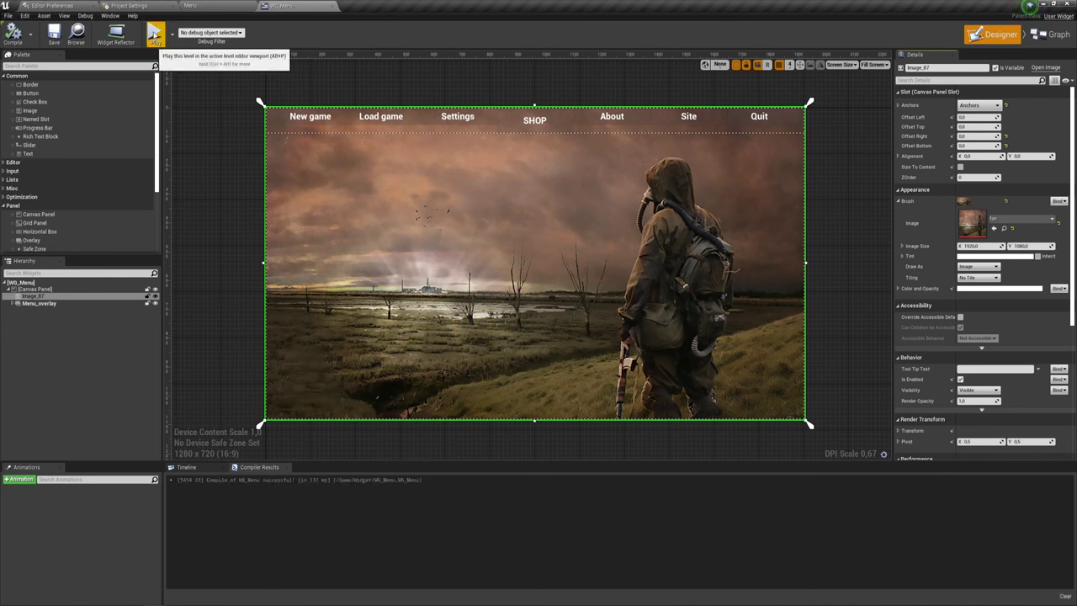
pyautogui.click(155, 35)
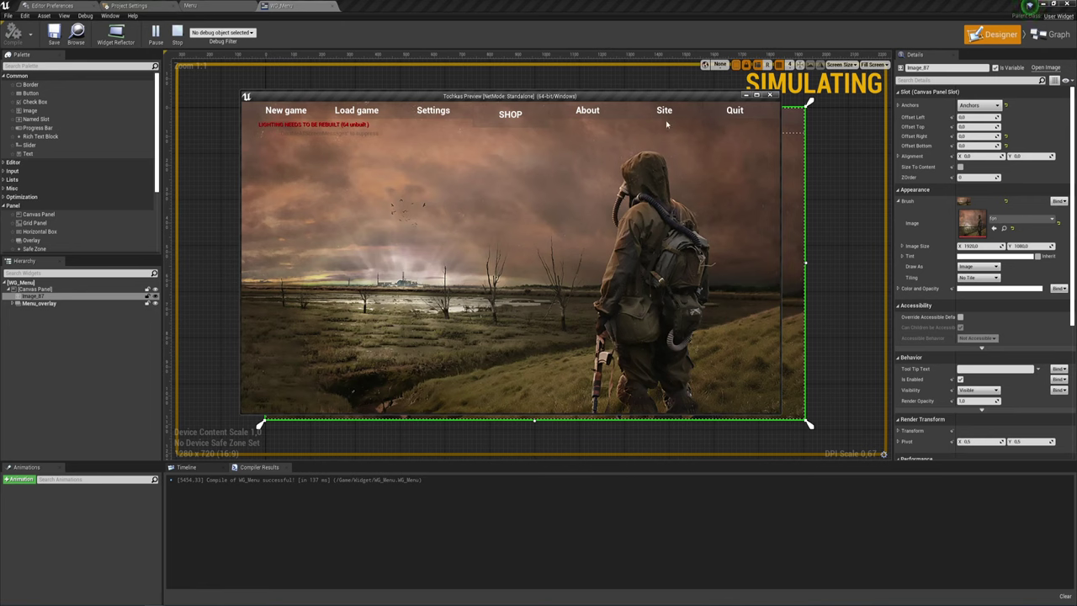
pyautogui.click(767, 96)
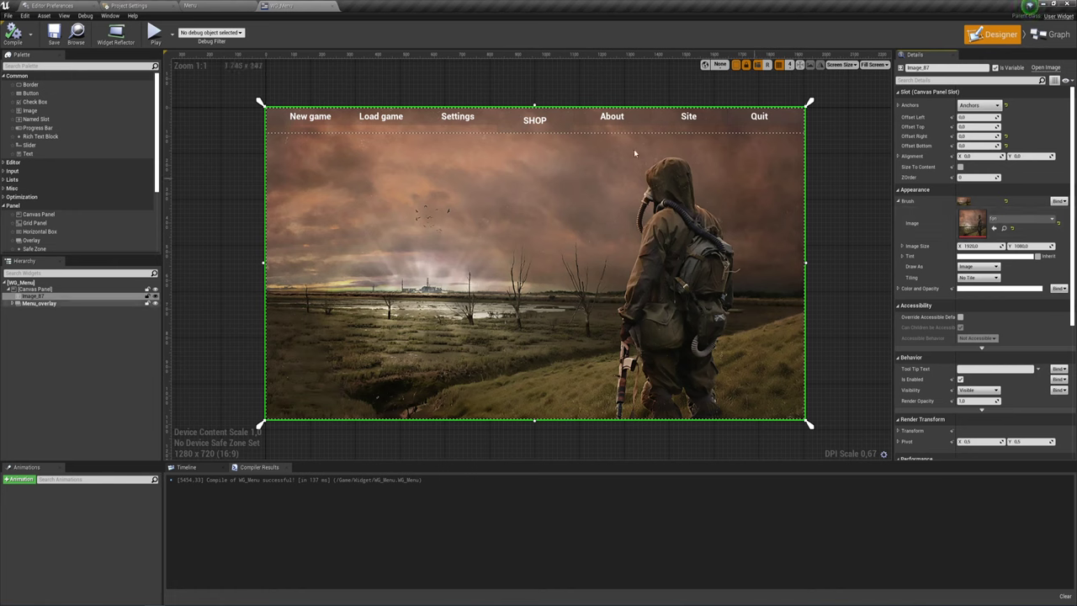
# - Expand the Horizontal Box under Menu_overlay and select all seven buttons, Button_147 through Quit
pyautogui.click(12, 303)
pyautogui.click(17, 318)
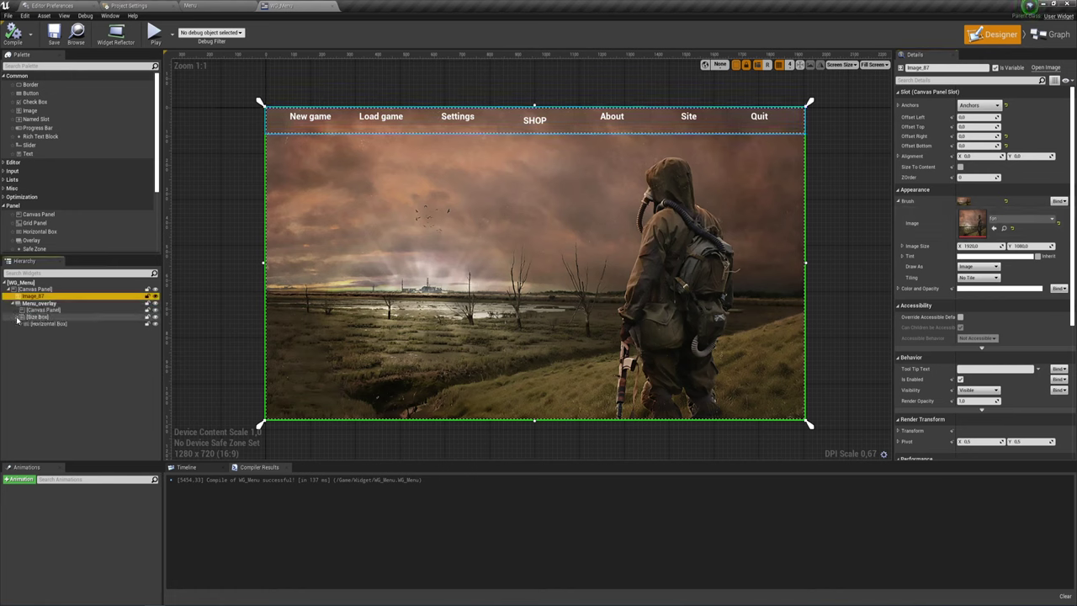
pyautogui.click(22, 324)
pyautogui.click(46, 330)
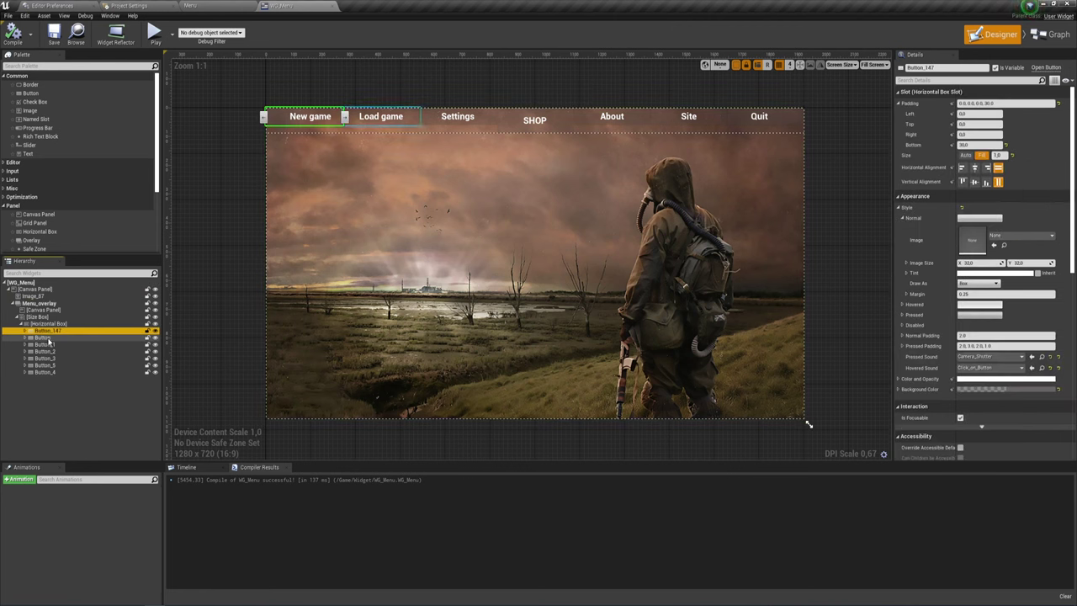
pyautogui.keyDown('shift'); pyautogui.click(42, 337); pyautogui.keyUp('shift')
pyautogui.keyDown('shift'); pyautogui.click(43, 345); pyautogui.keyUp('shift')
pyautogui.keyDown('shift'); pyautogui.click(43, 351); pyautogui.keyUp('shift')
pyautogui.keyDown('shift'); pyautogui.click(45, 358); pyautogui.keyUp('shift')
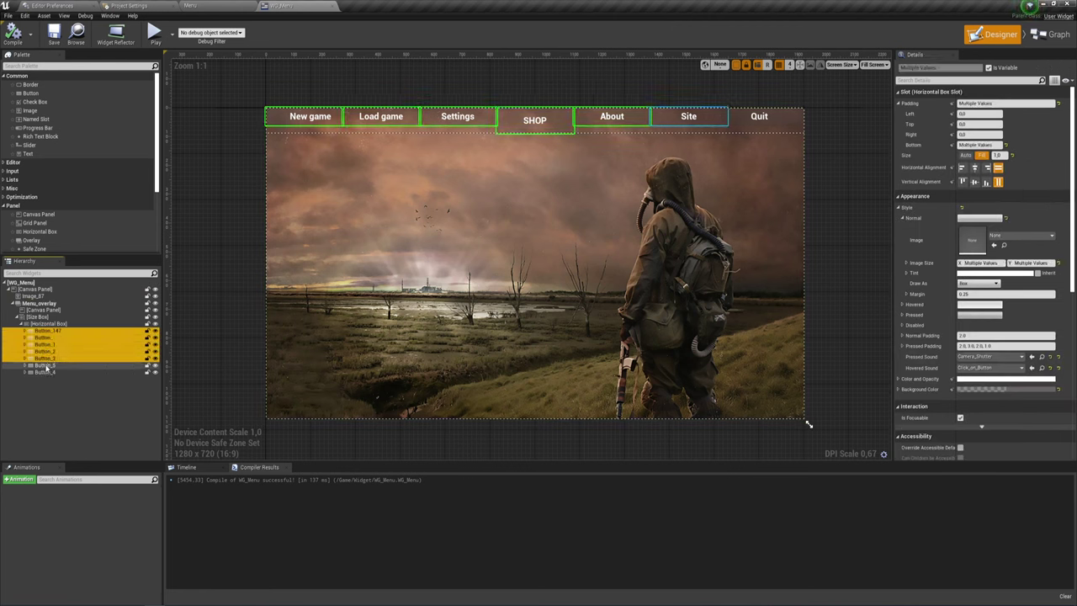
pyautogui.keyDown('shift'); pyautogui.click(46, 365); pyautogui.keyUp('shift')
pyautogui.keyDown('shift'); pyautogui.click(52, 372); pyautogui.keyUp('shift')
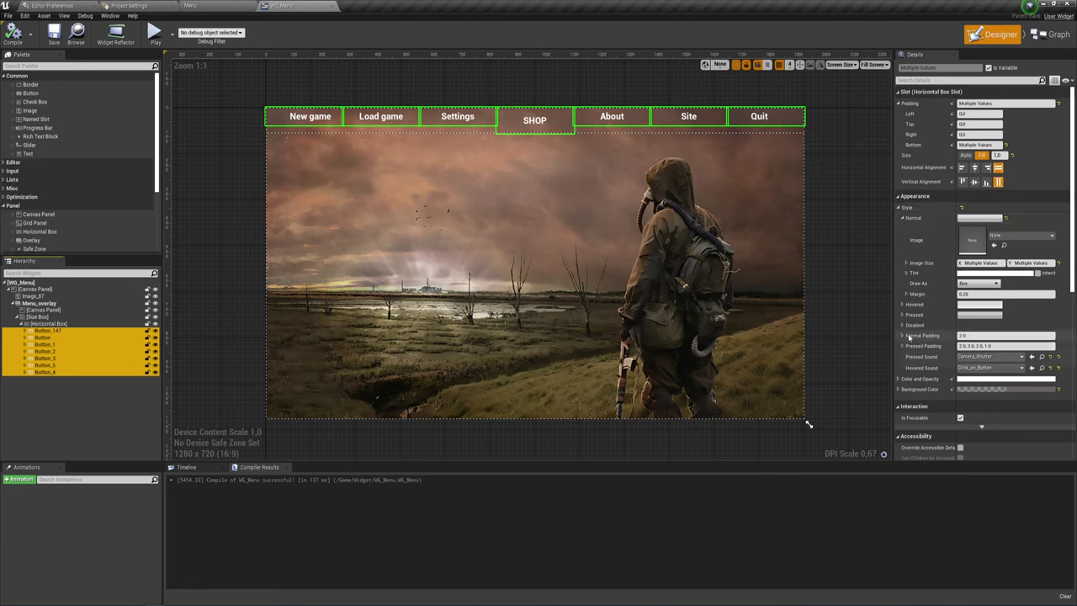
# - Bring up the colour picker for the selected buttons' Hovered tint
pyautogui.click(903, 305)
pyautogui.scroll(-2, 959, 310)
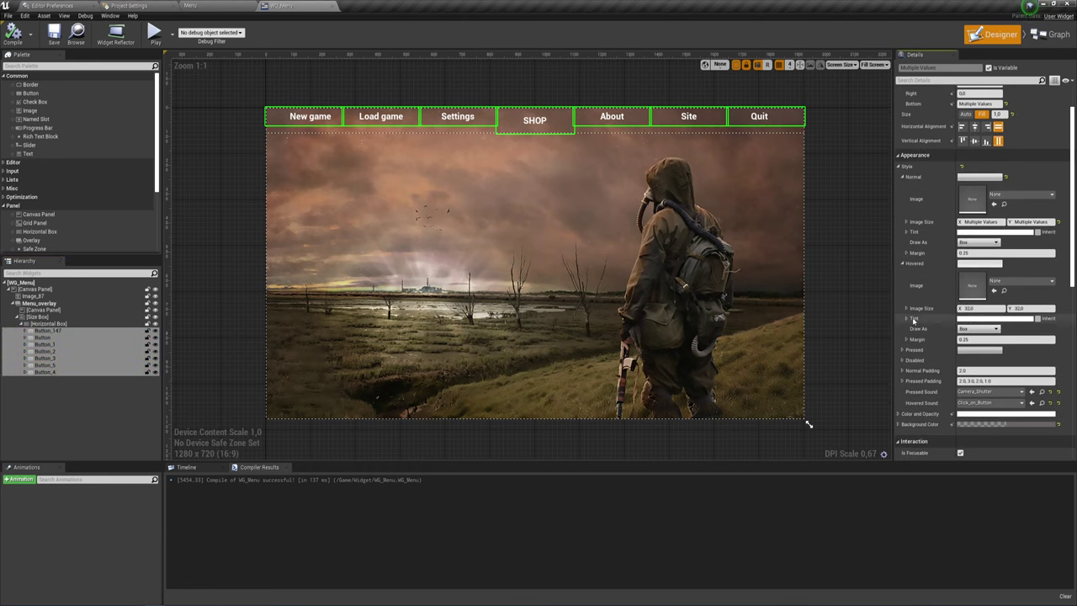
pyautogui.click(976, 319)
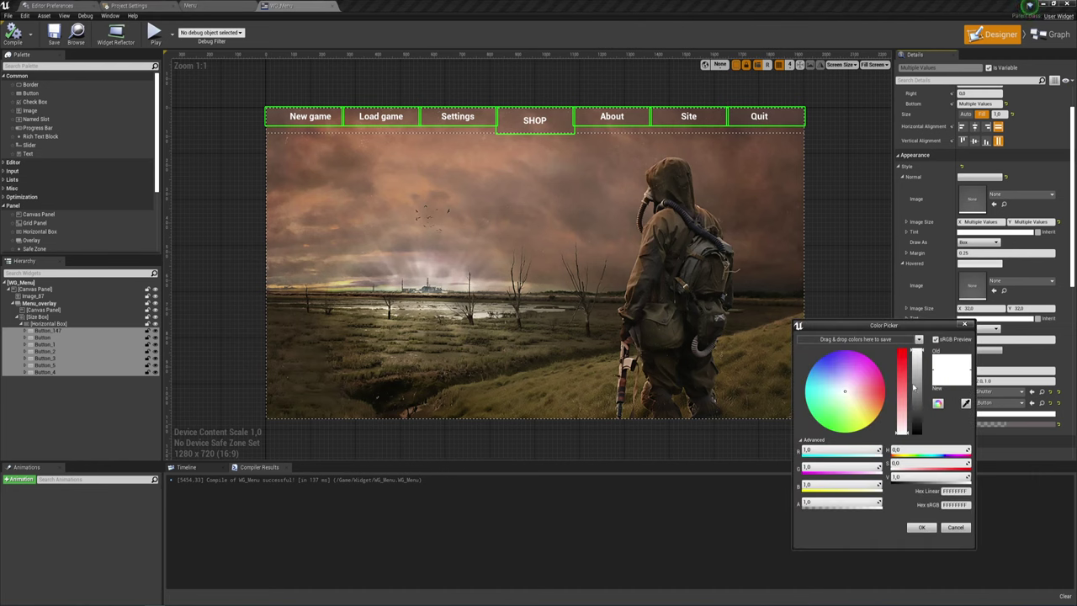
# - Set the hovered tint to dark grey (sRGB 434343) and confirm with OK
pyautogui.moveTo(913, 387); pyautogui.dragTo(919, 429)
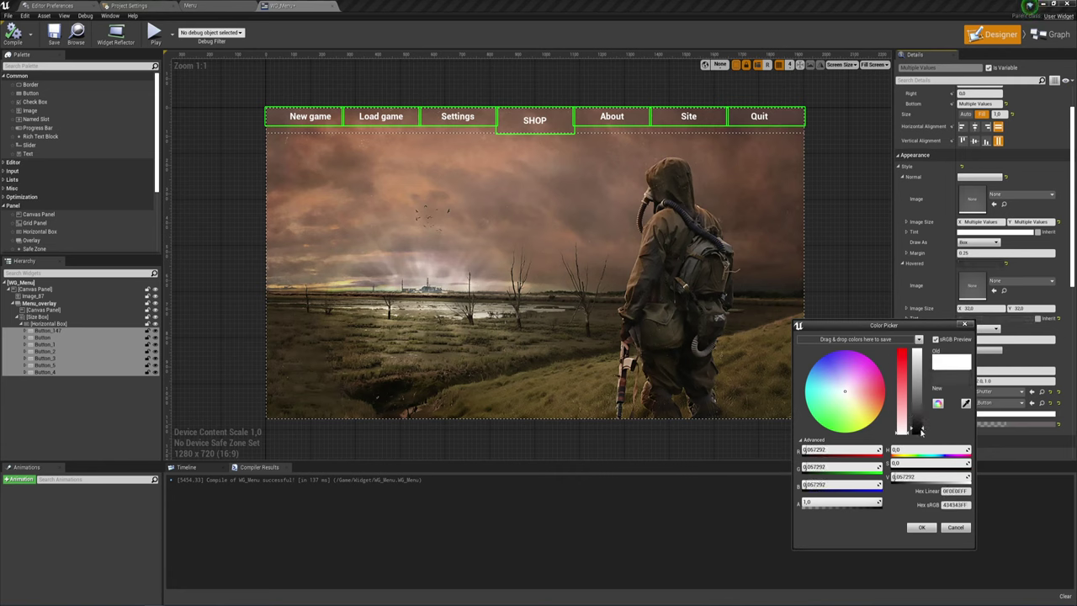
pyautogui.click(922, 528)
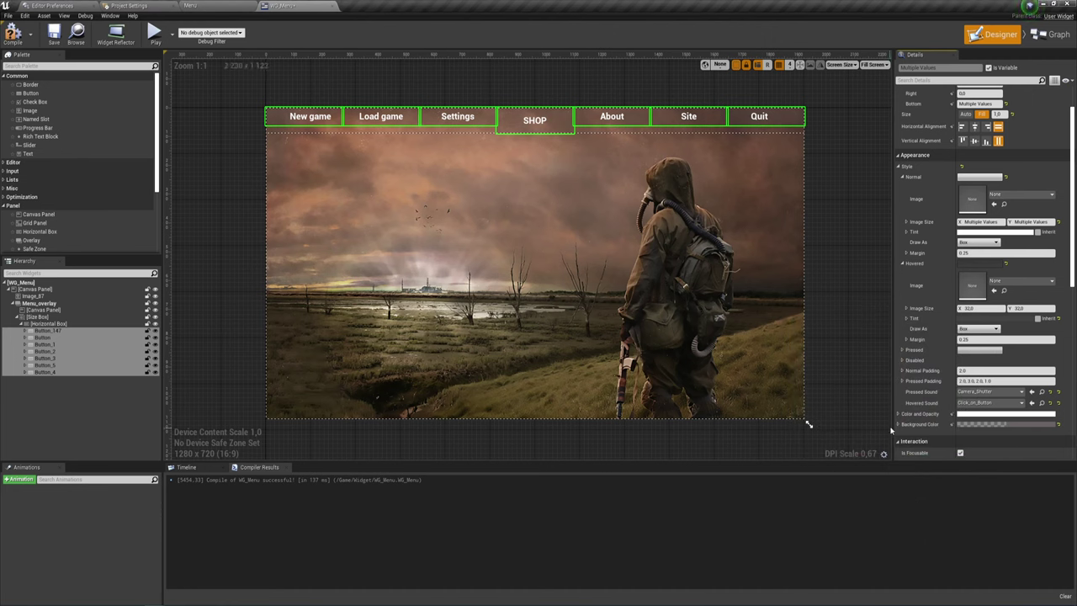
# - Compile, preview the darkened button bar over the photo in play mode, then collapse Menu_overlay
pyautogui.click(12, 32)
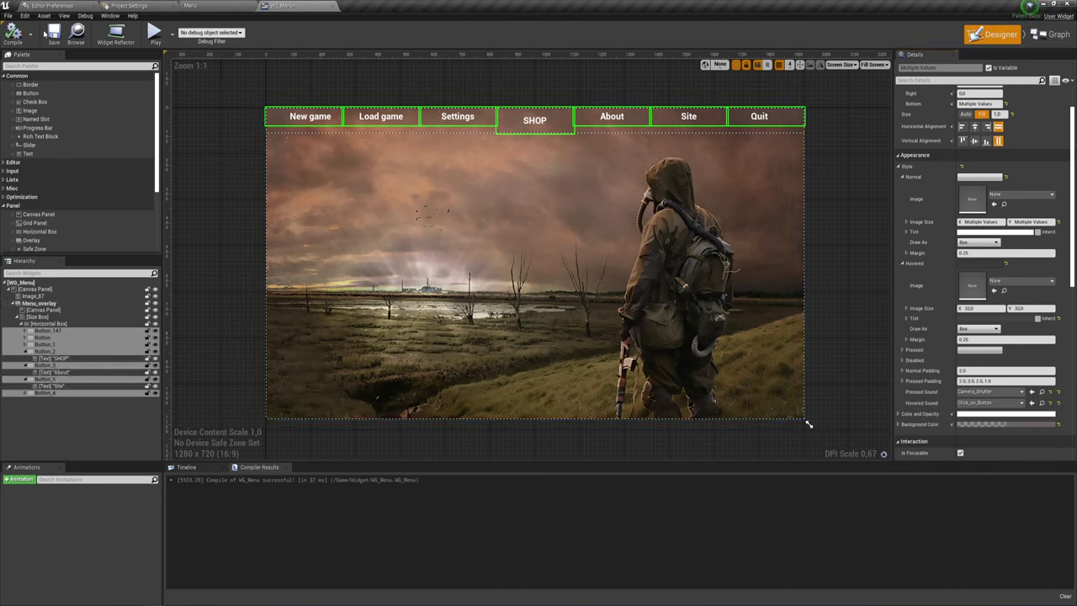
pyautogui.click(156, 36)
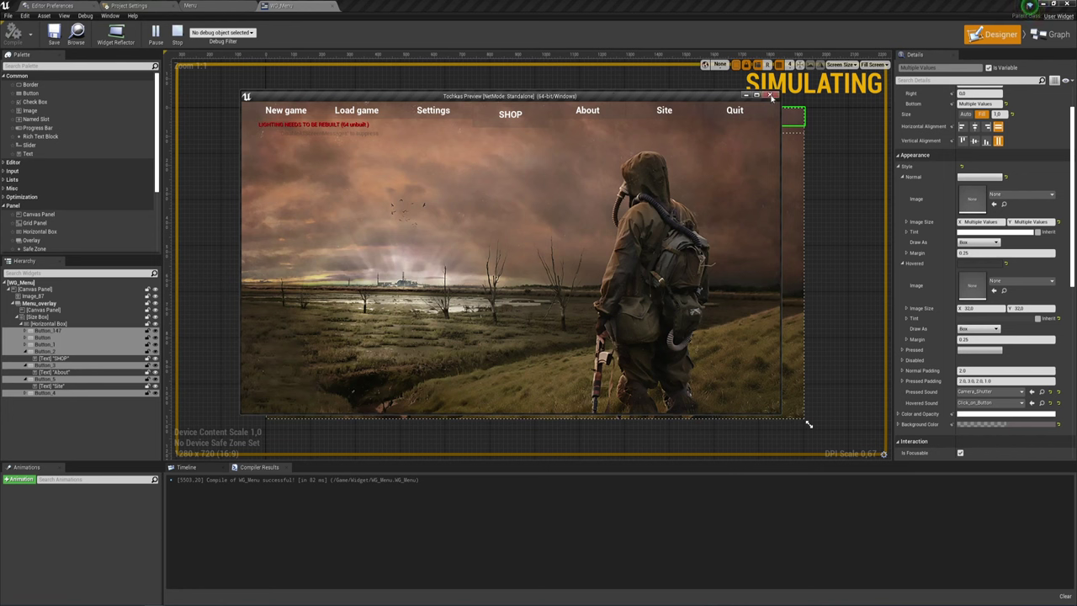
pyautogui.click(735, 110)
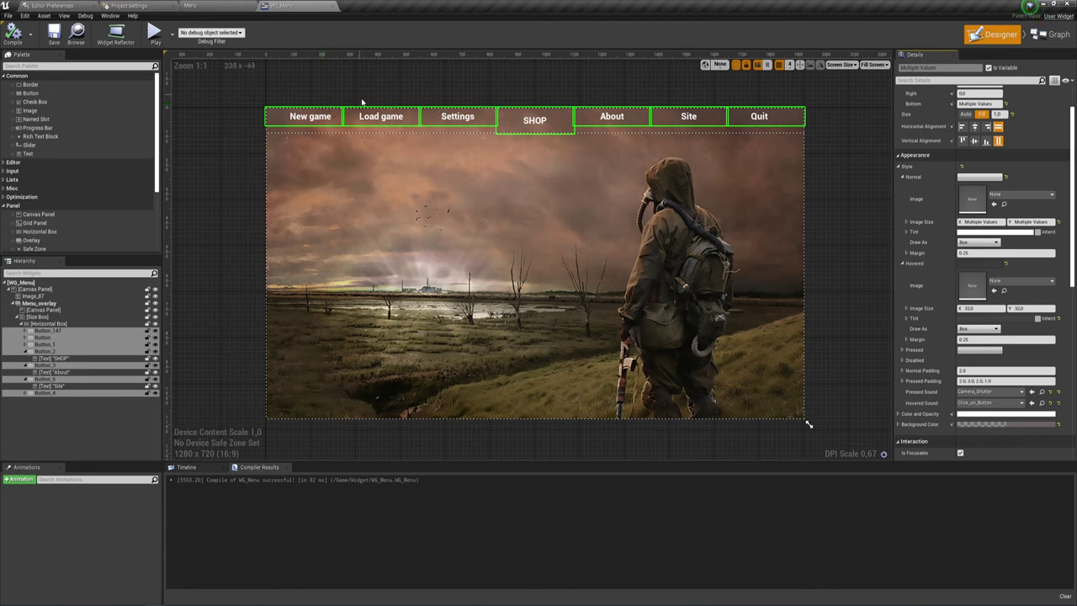
pyautogui.click(14, 303)
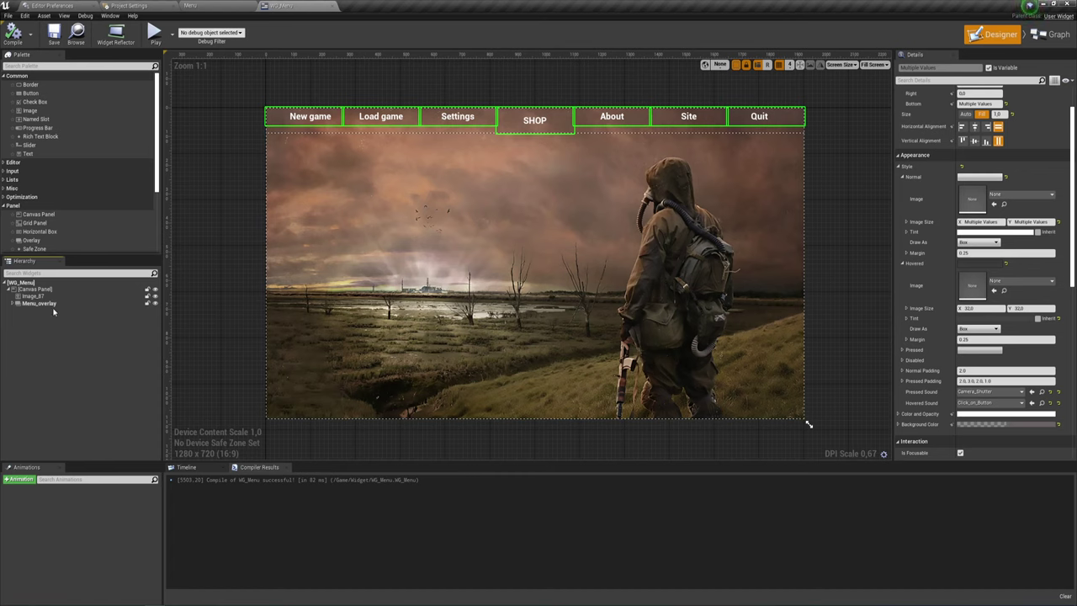